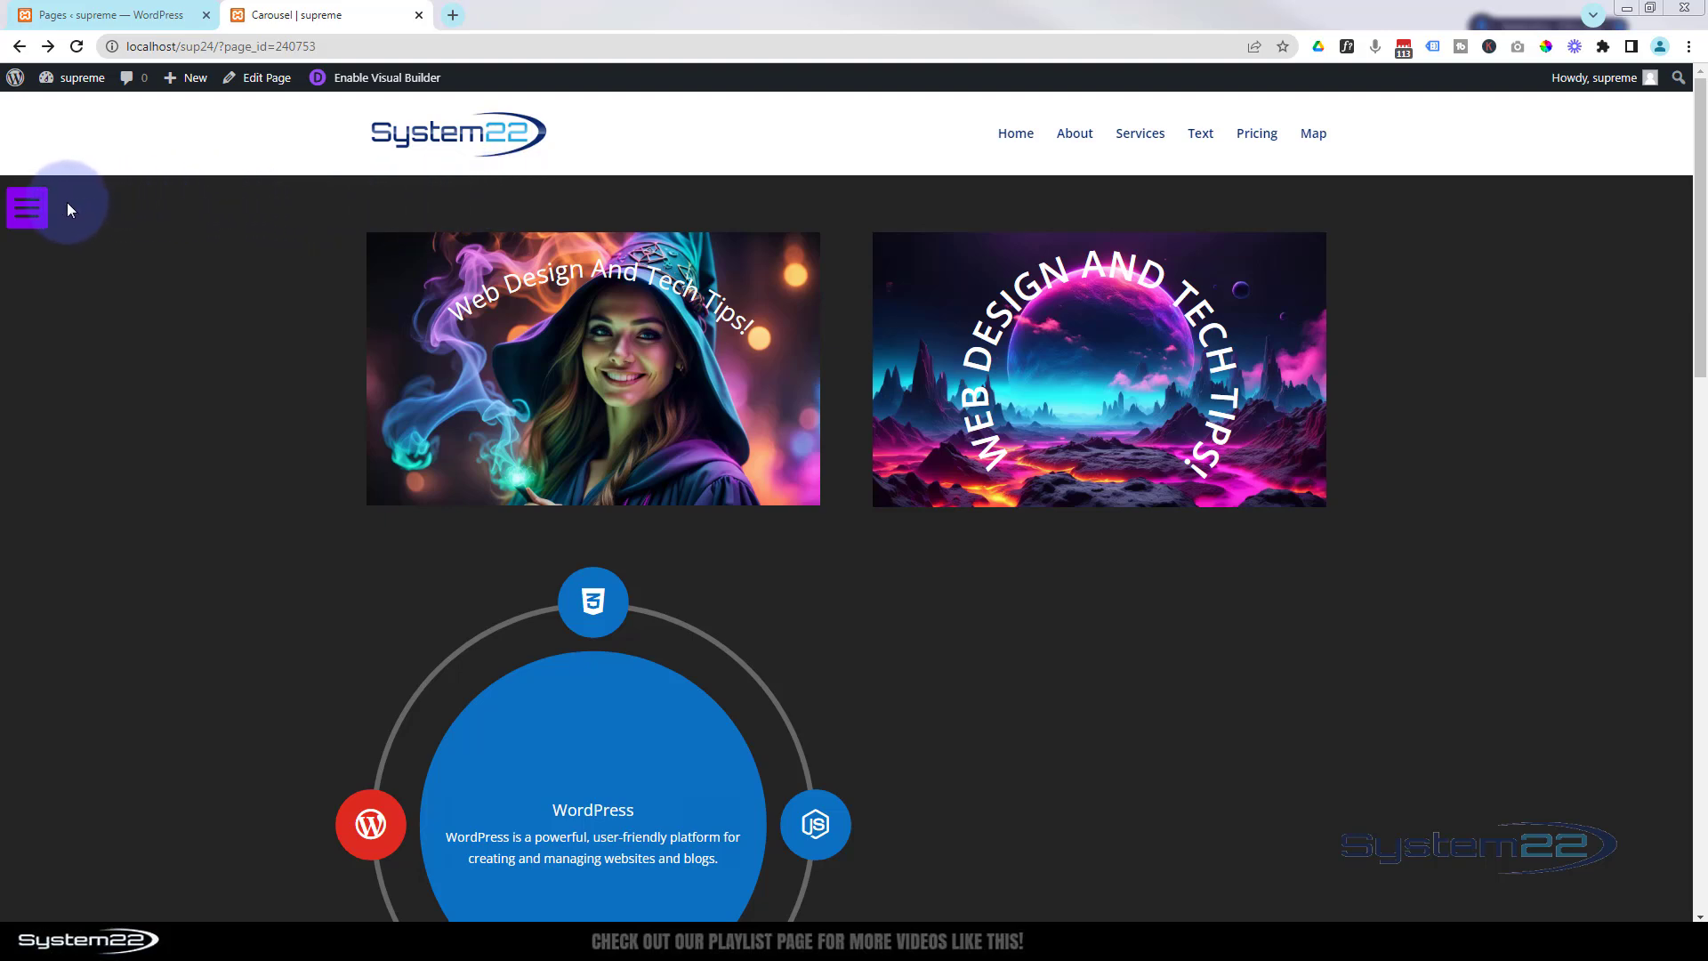
Open the browser's device emulation preview and test the hamburger menu toggle on the iPhone 12 Pro layout.
click(36, 203)
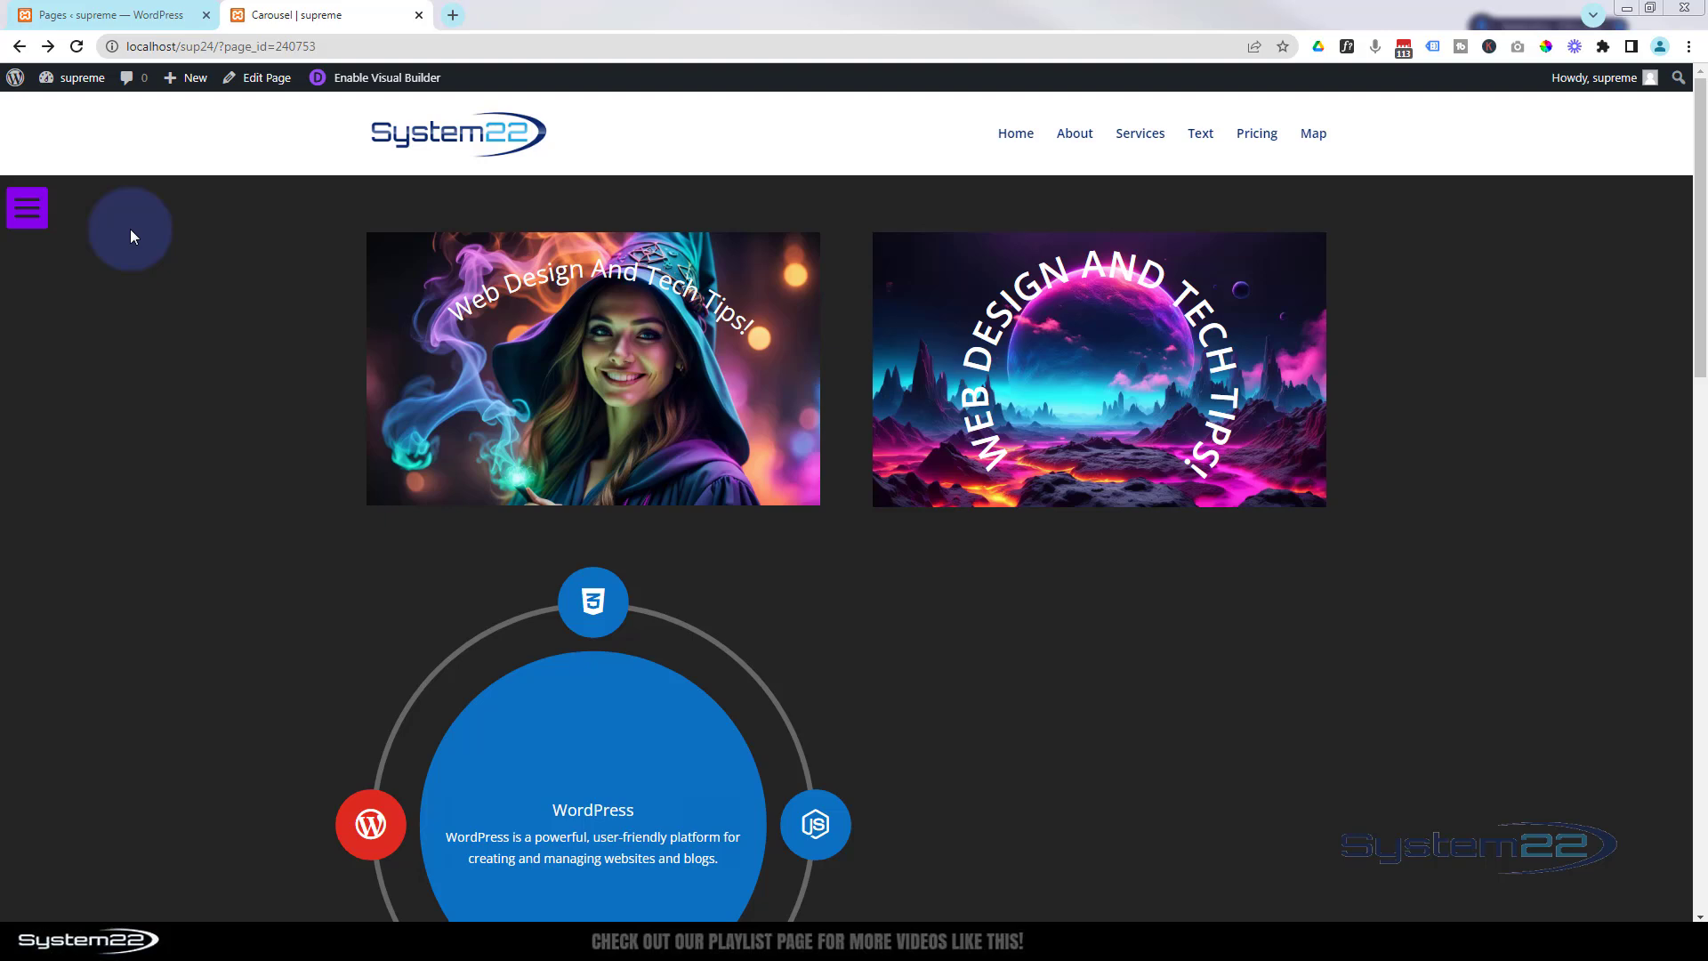
key(ctrl+shift+i)
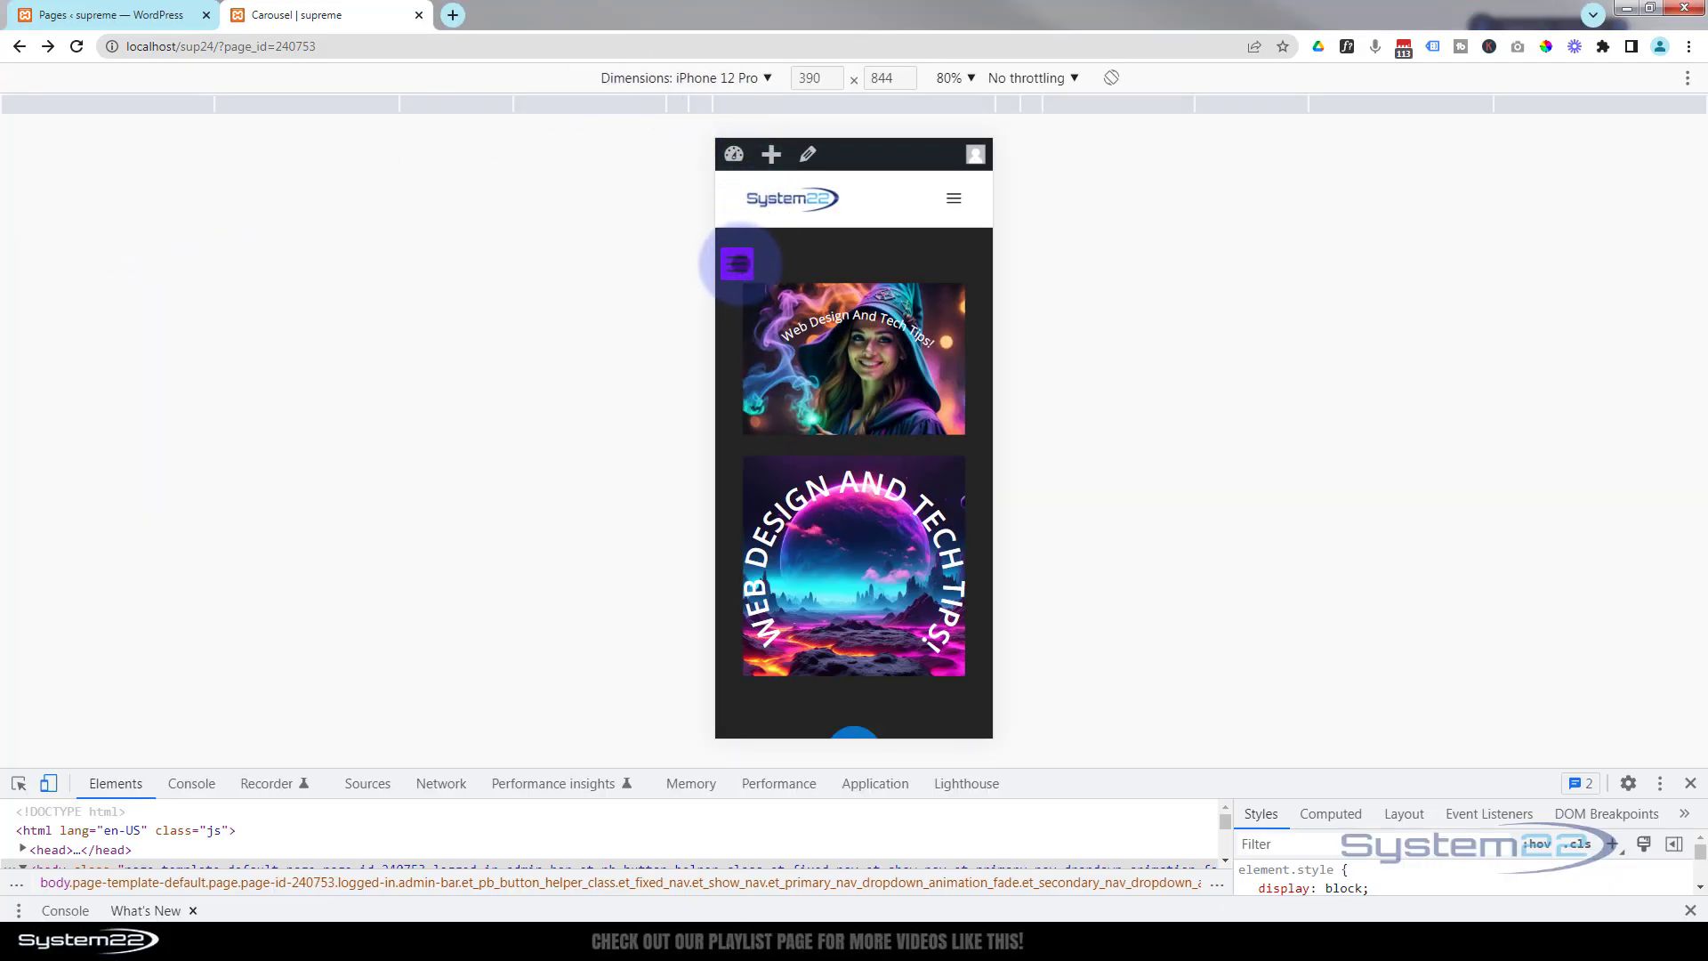
click(738, 263)
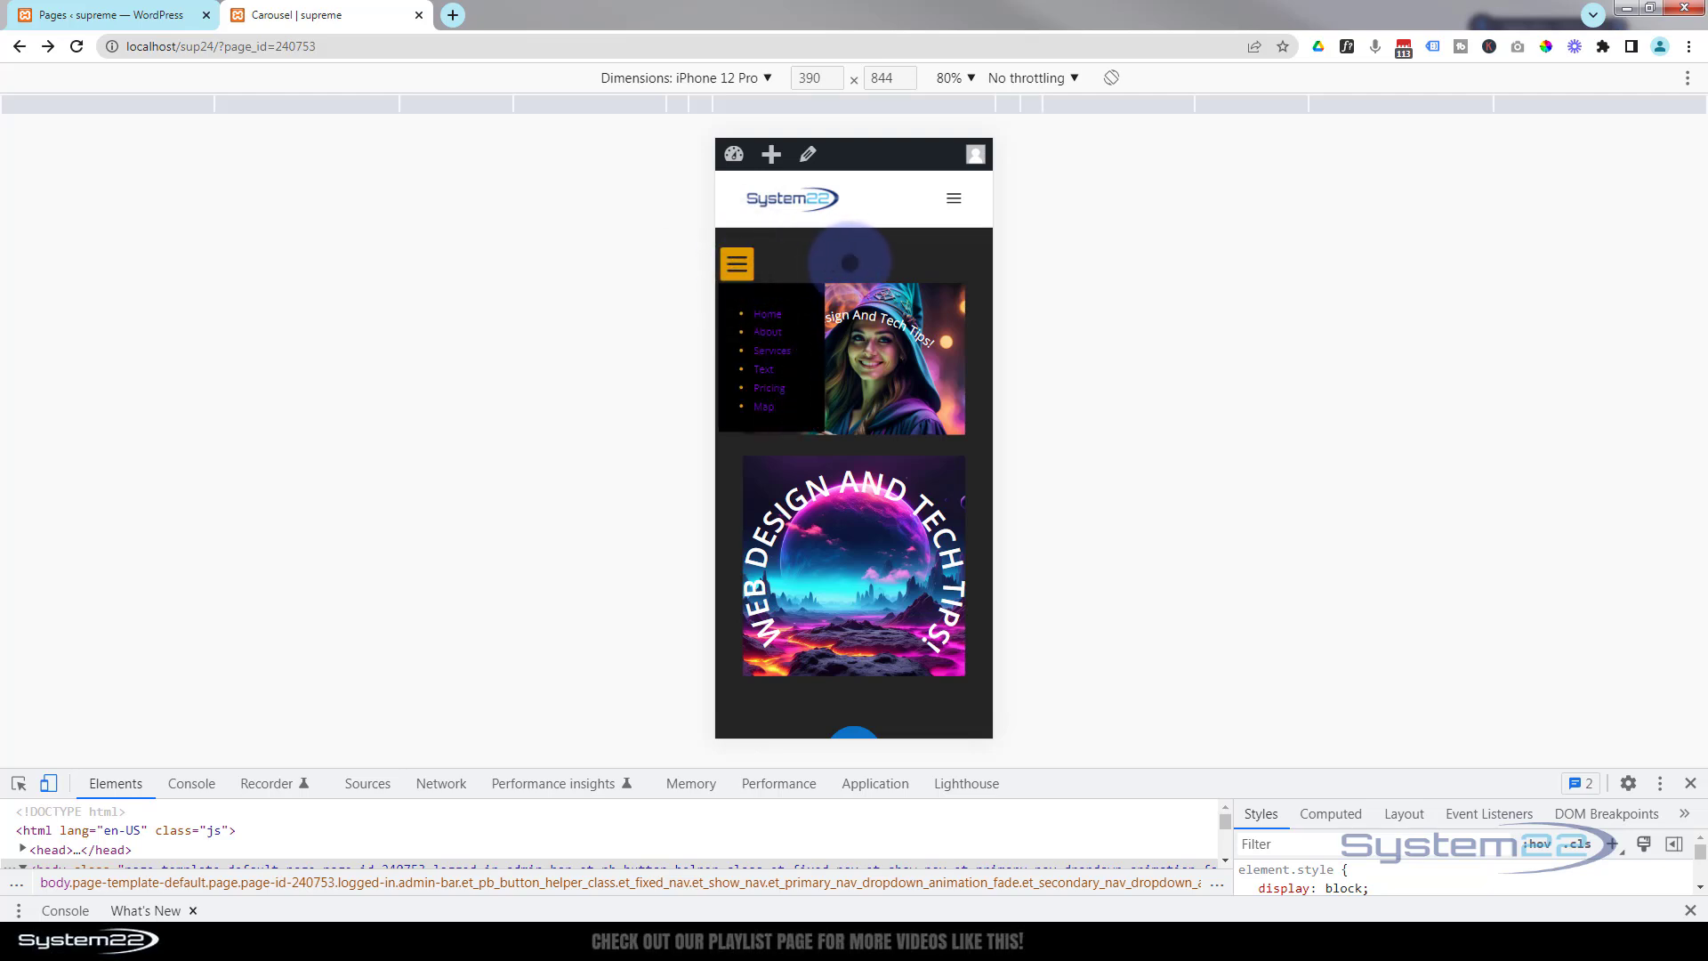
click(851, 261)
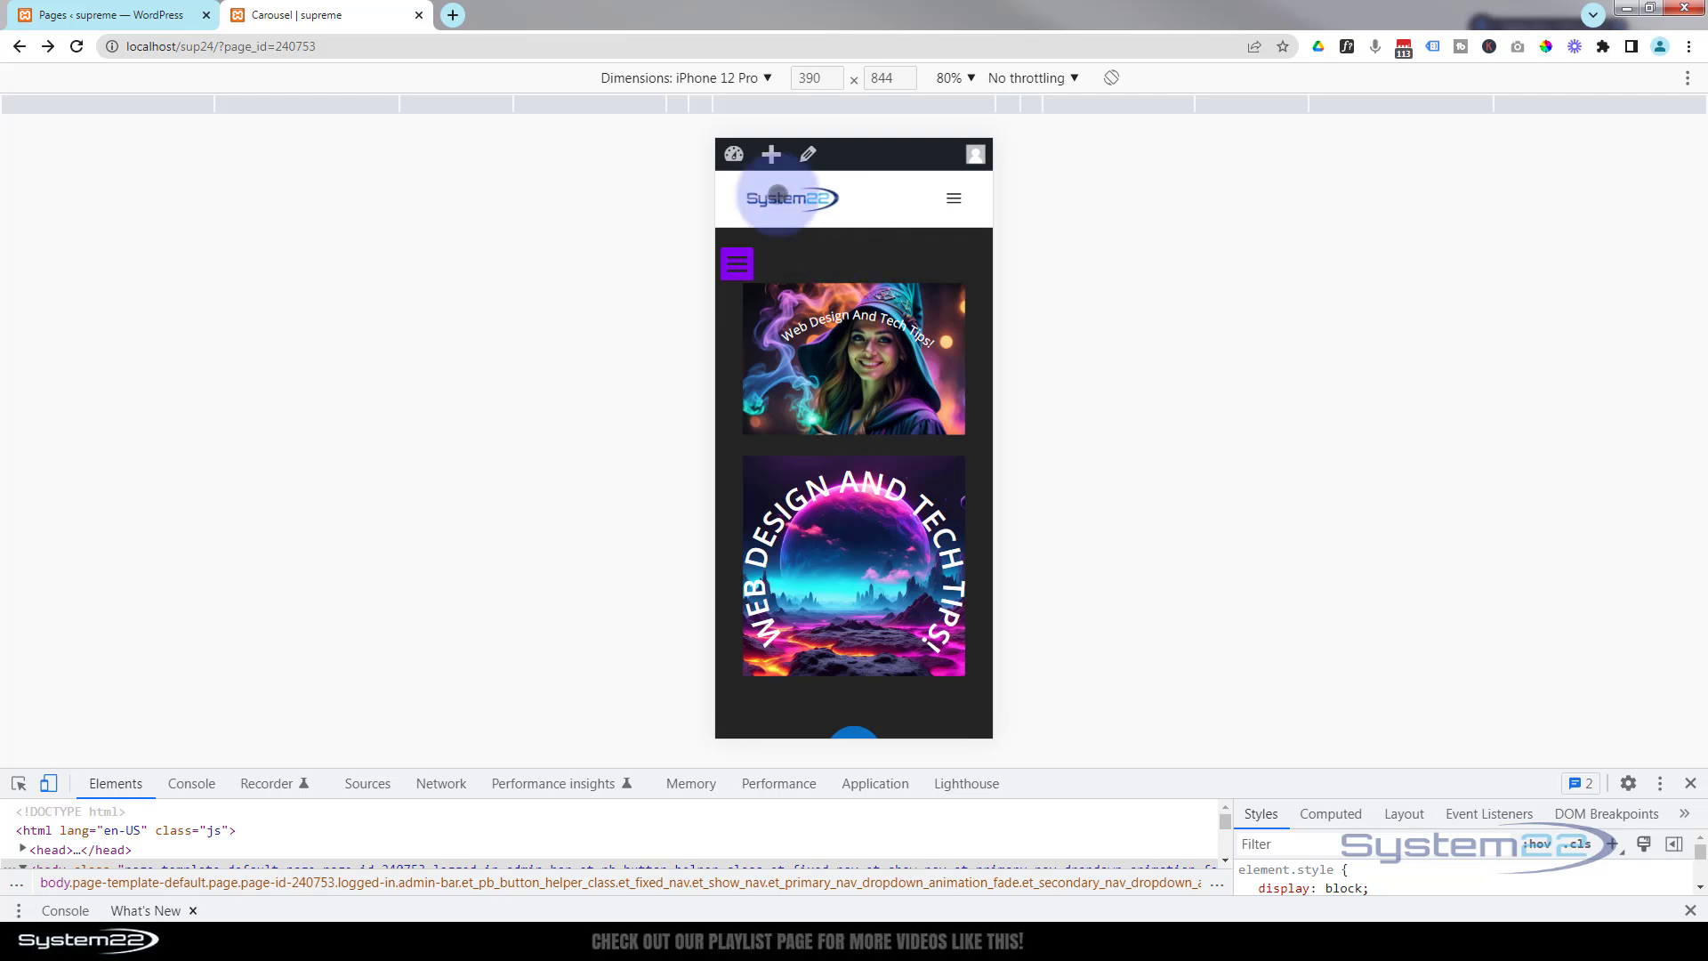
Switch the emulated device to iPad Air and set the preview zoom to 100%.
click(700, 80)
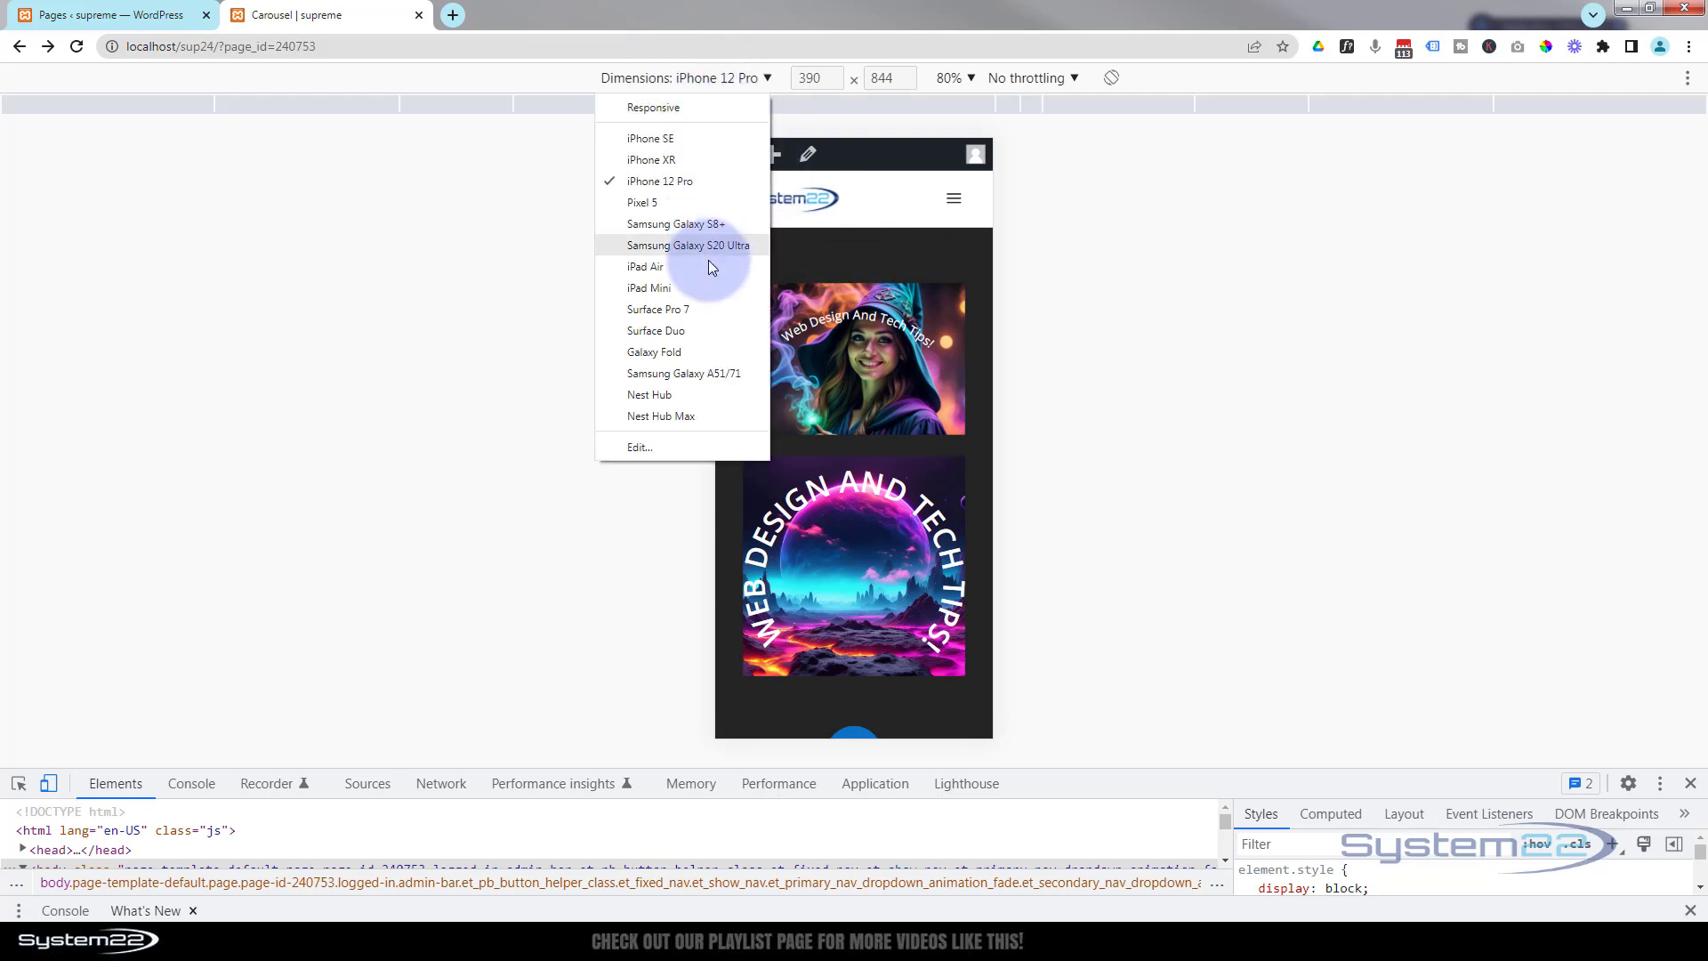
click(654, 266)
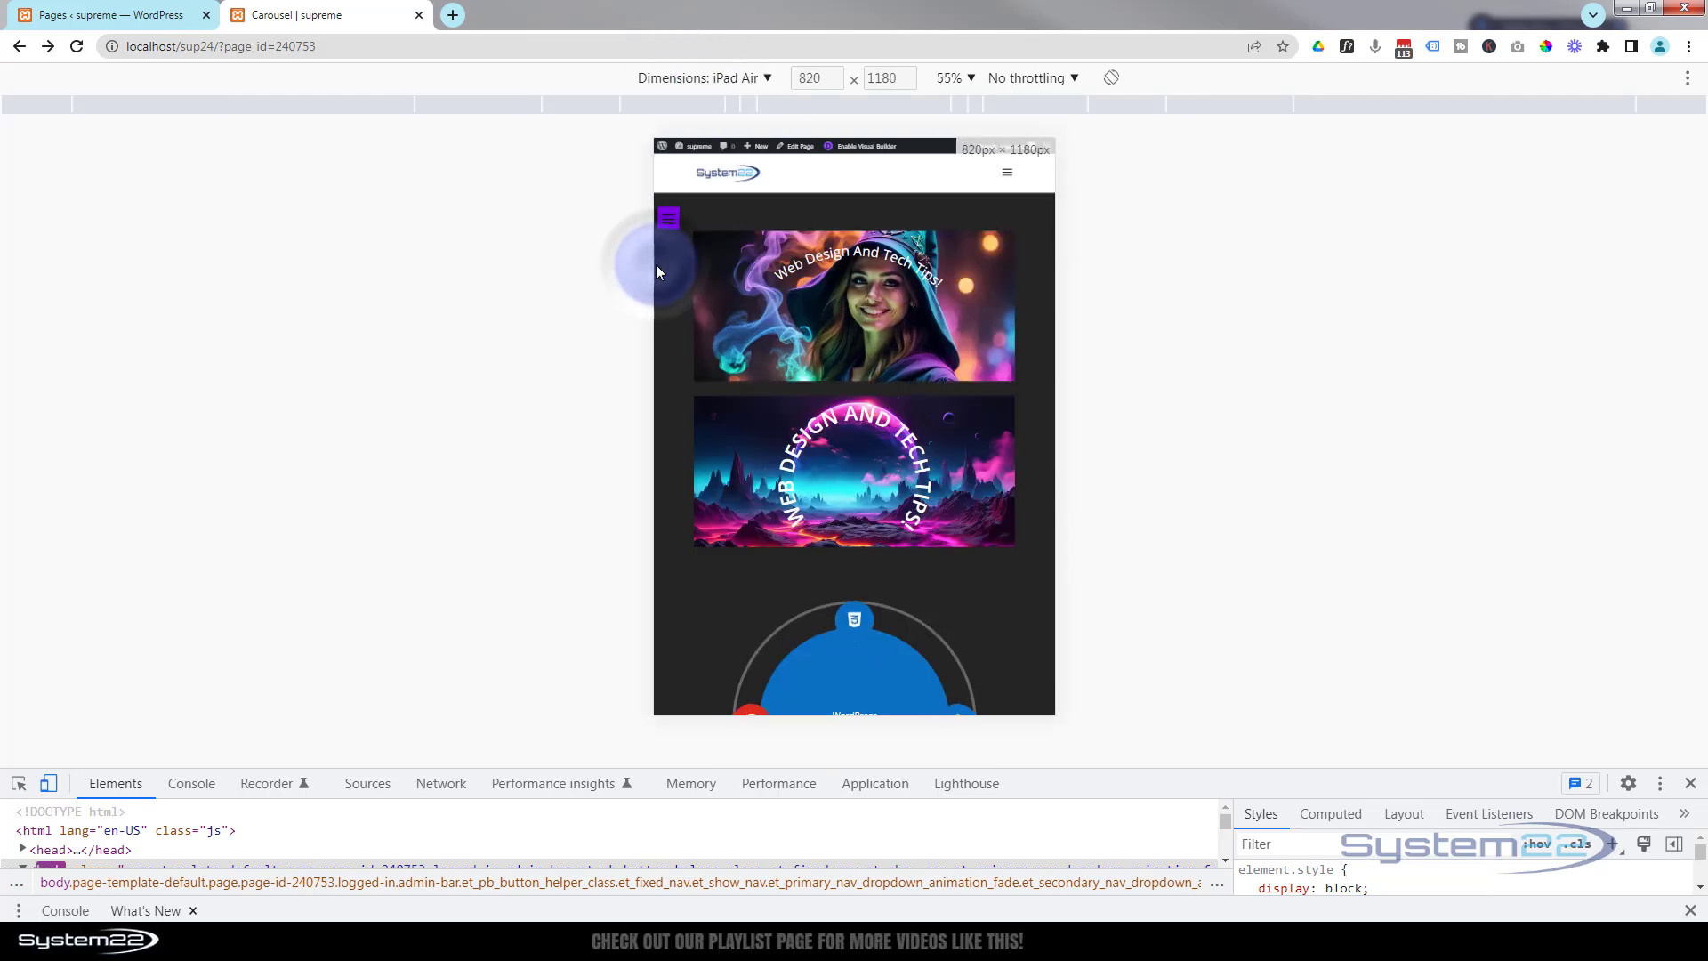
click(969, 76)
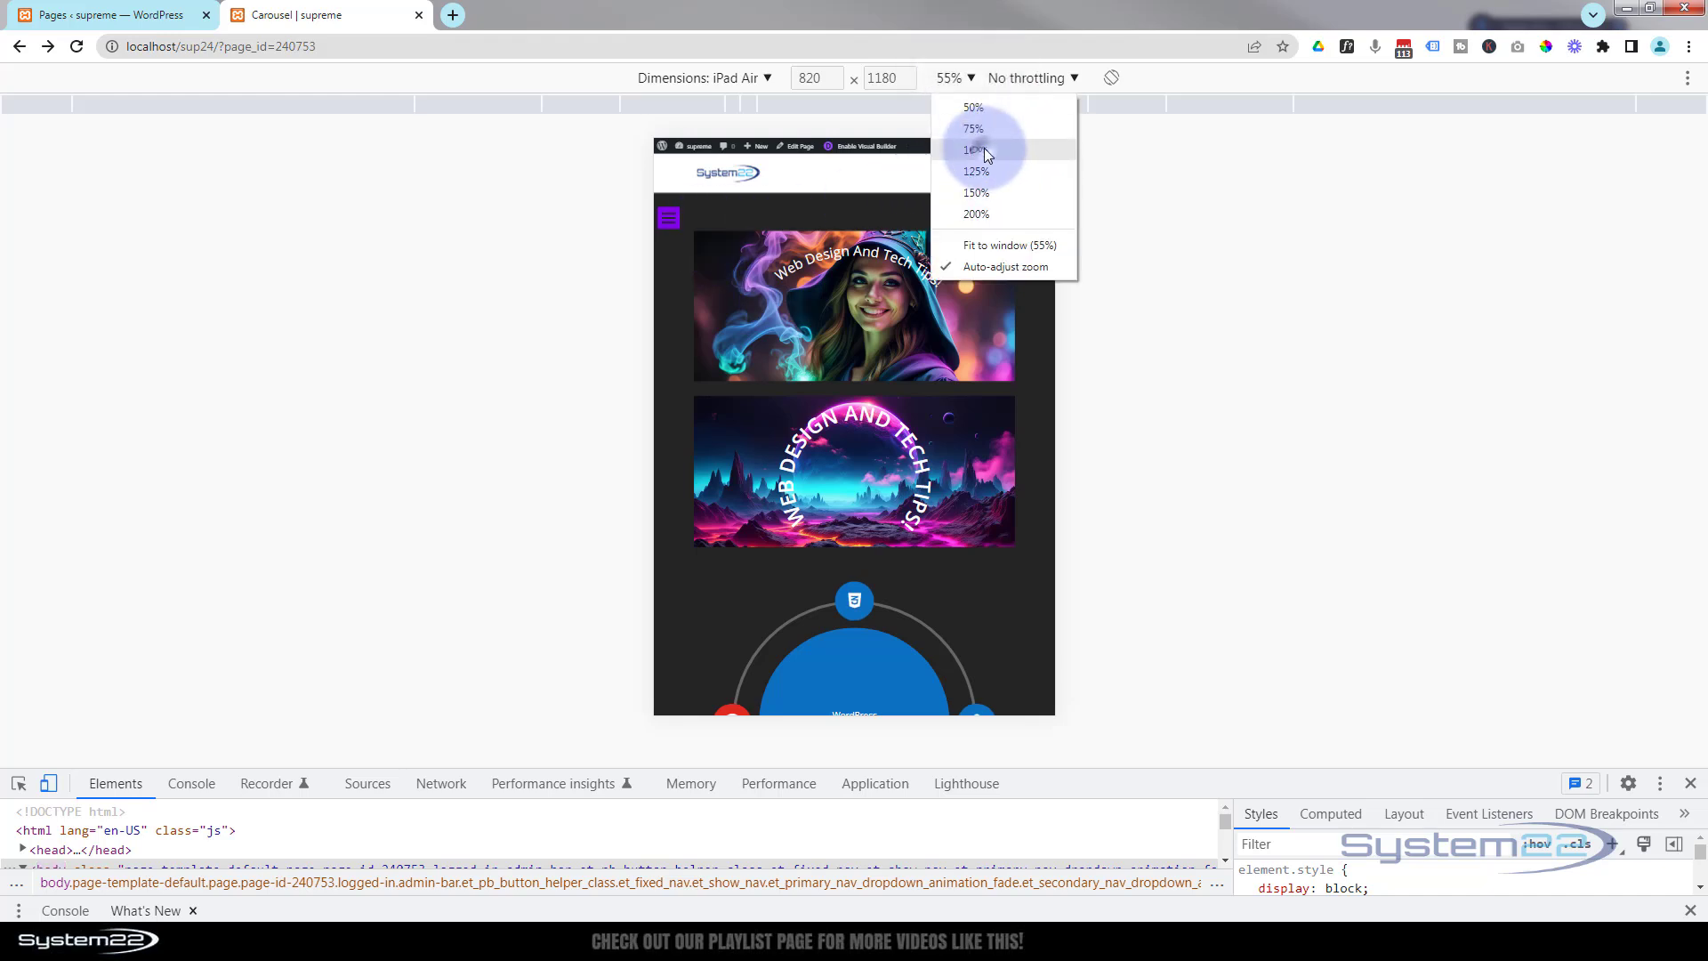
click(973, 187)
Toggle the hamburger menu open and closed on the tablet preview, then close the developer tools.
click(516, 283)
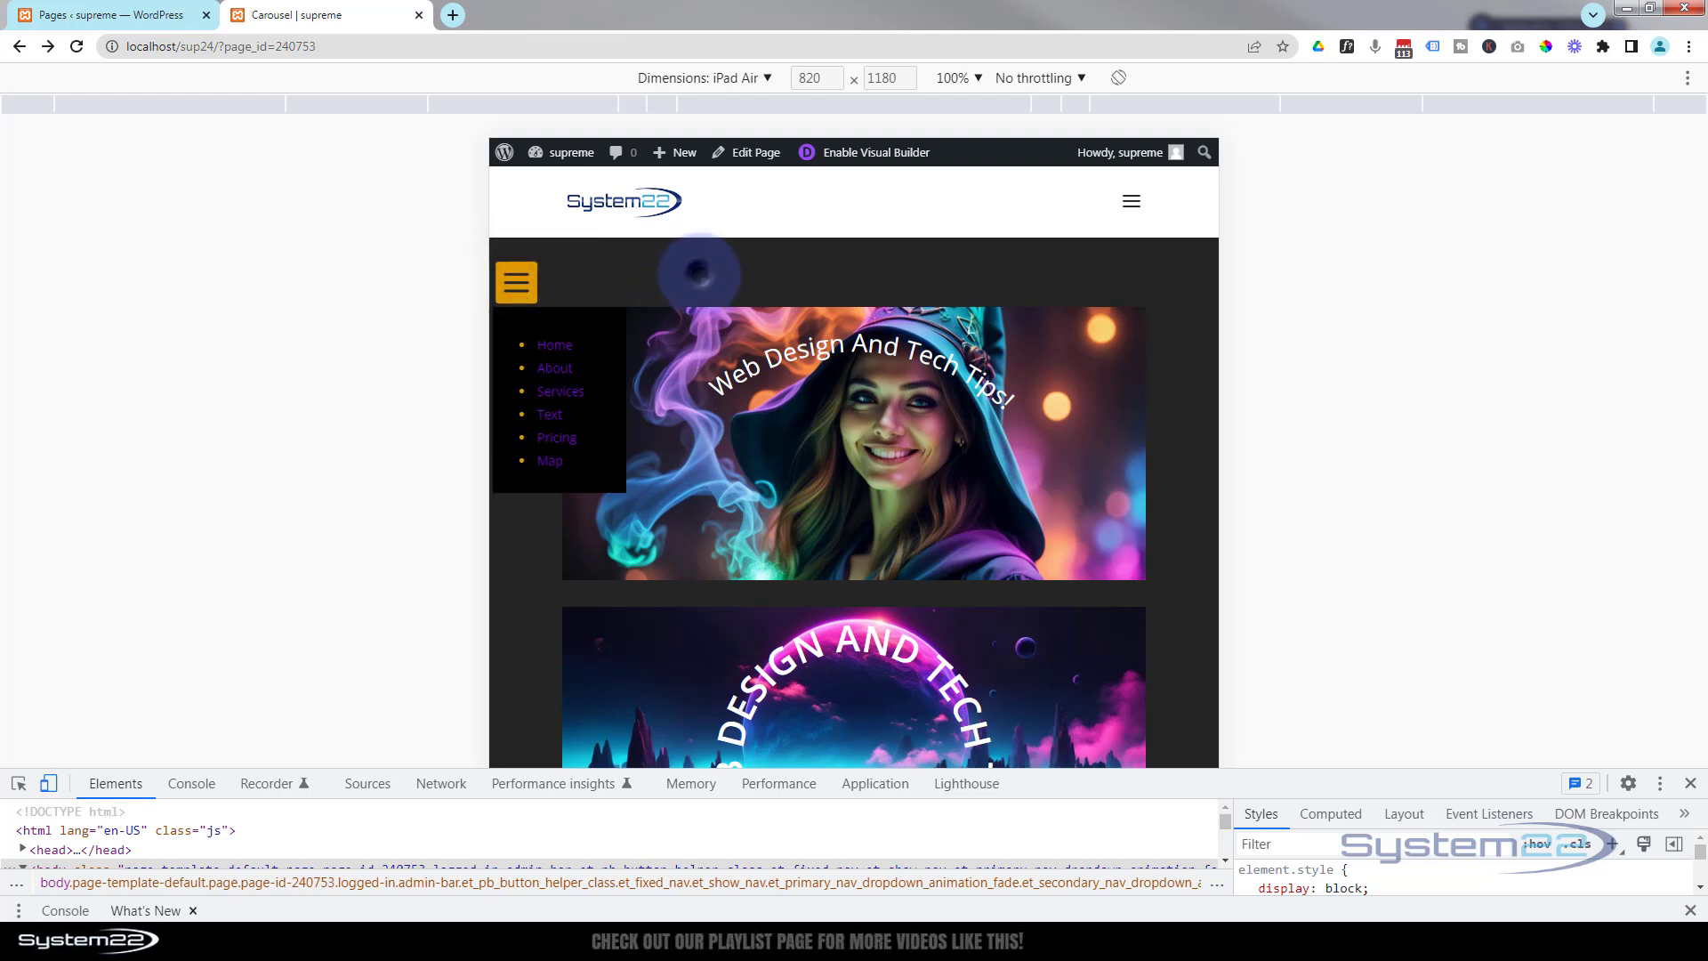
click(699, 274)
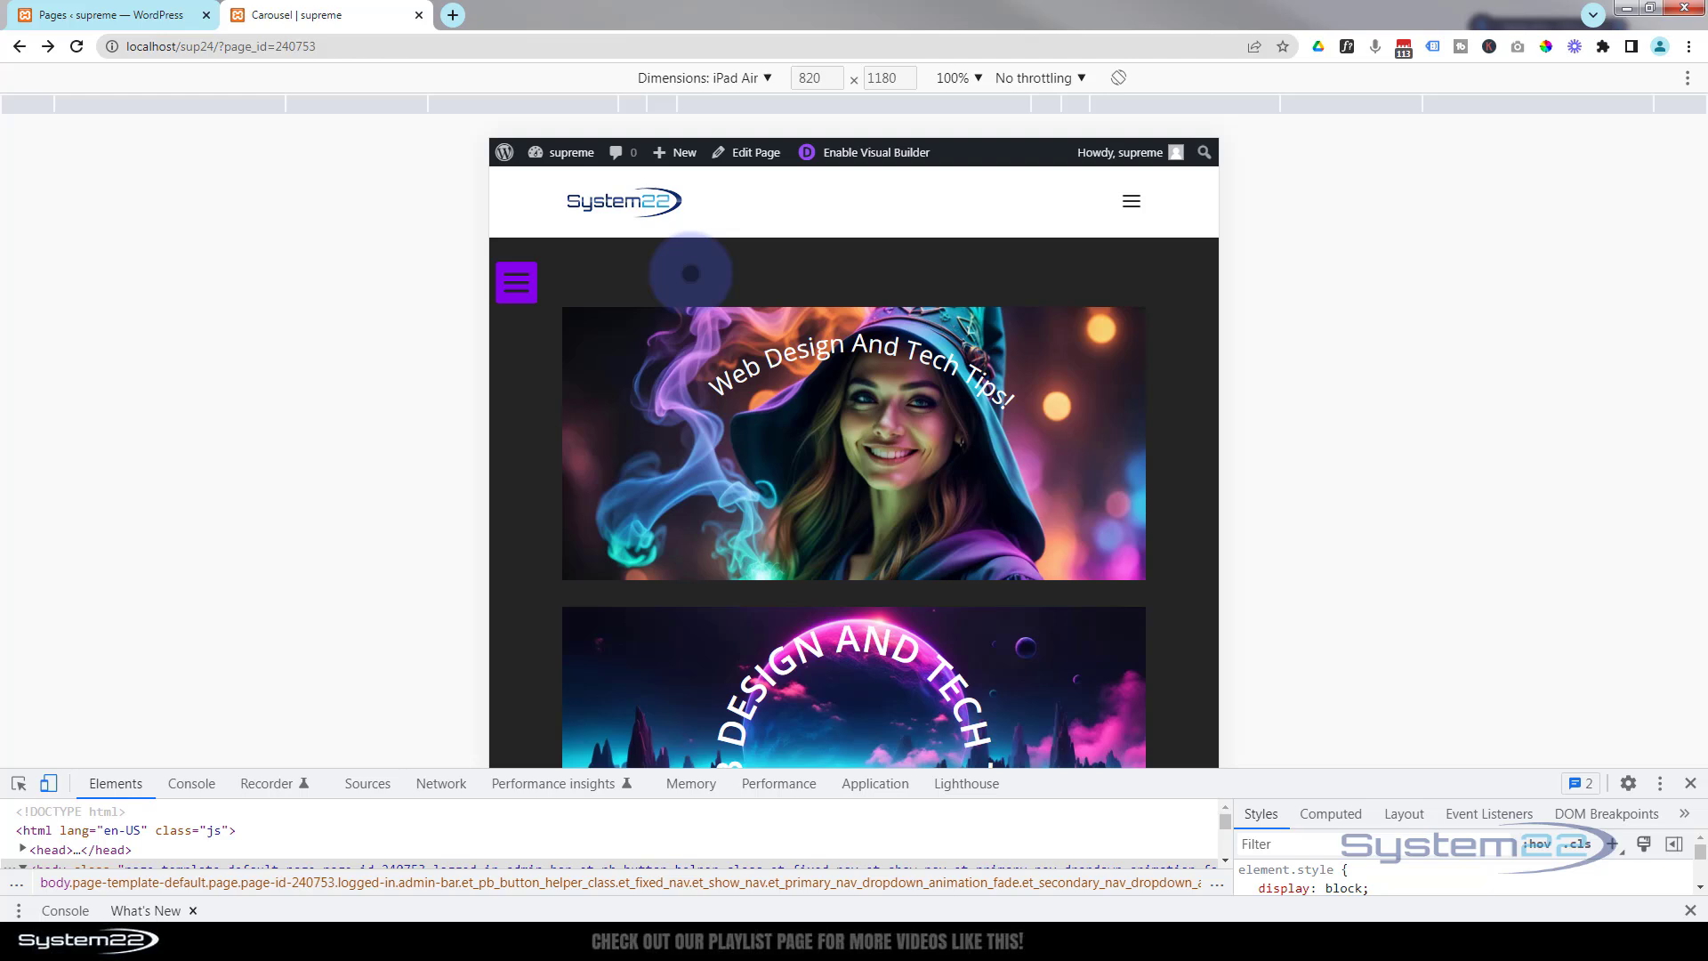
click(1691, 786)
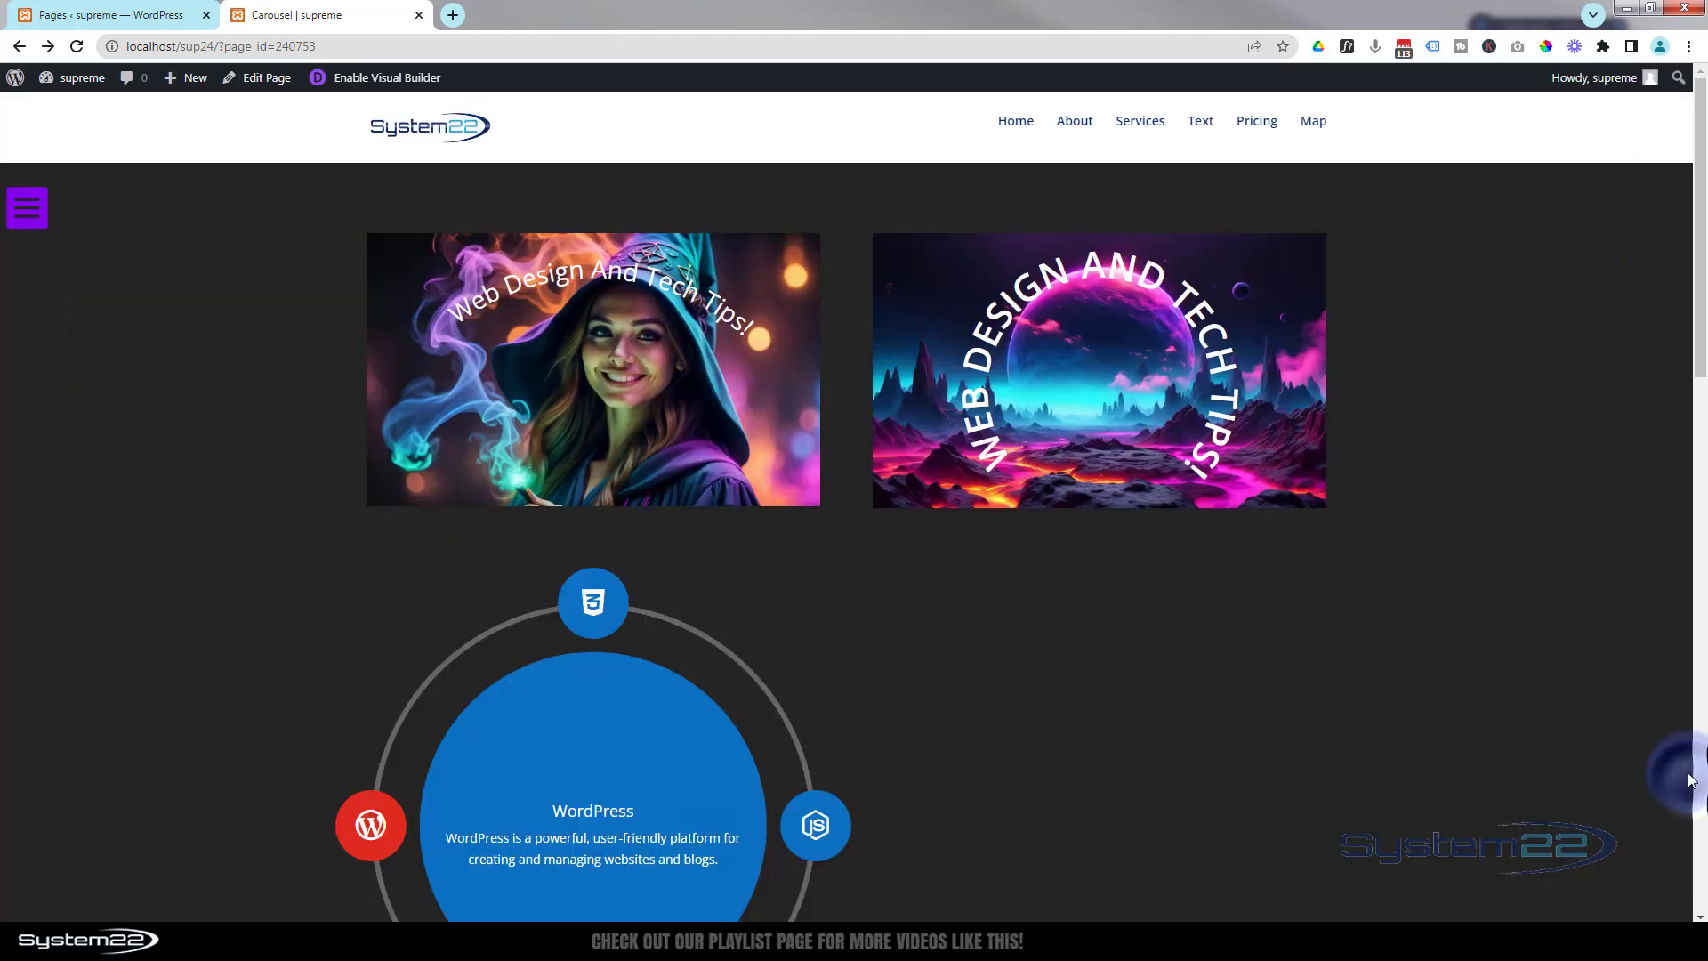
Enable the Visual Builder and add a new one-column row below the image row.
click(392, 81)
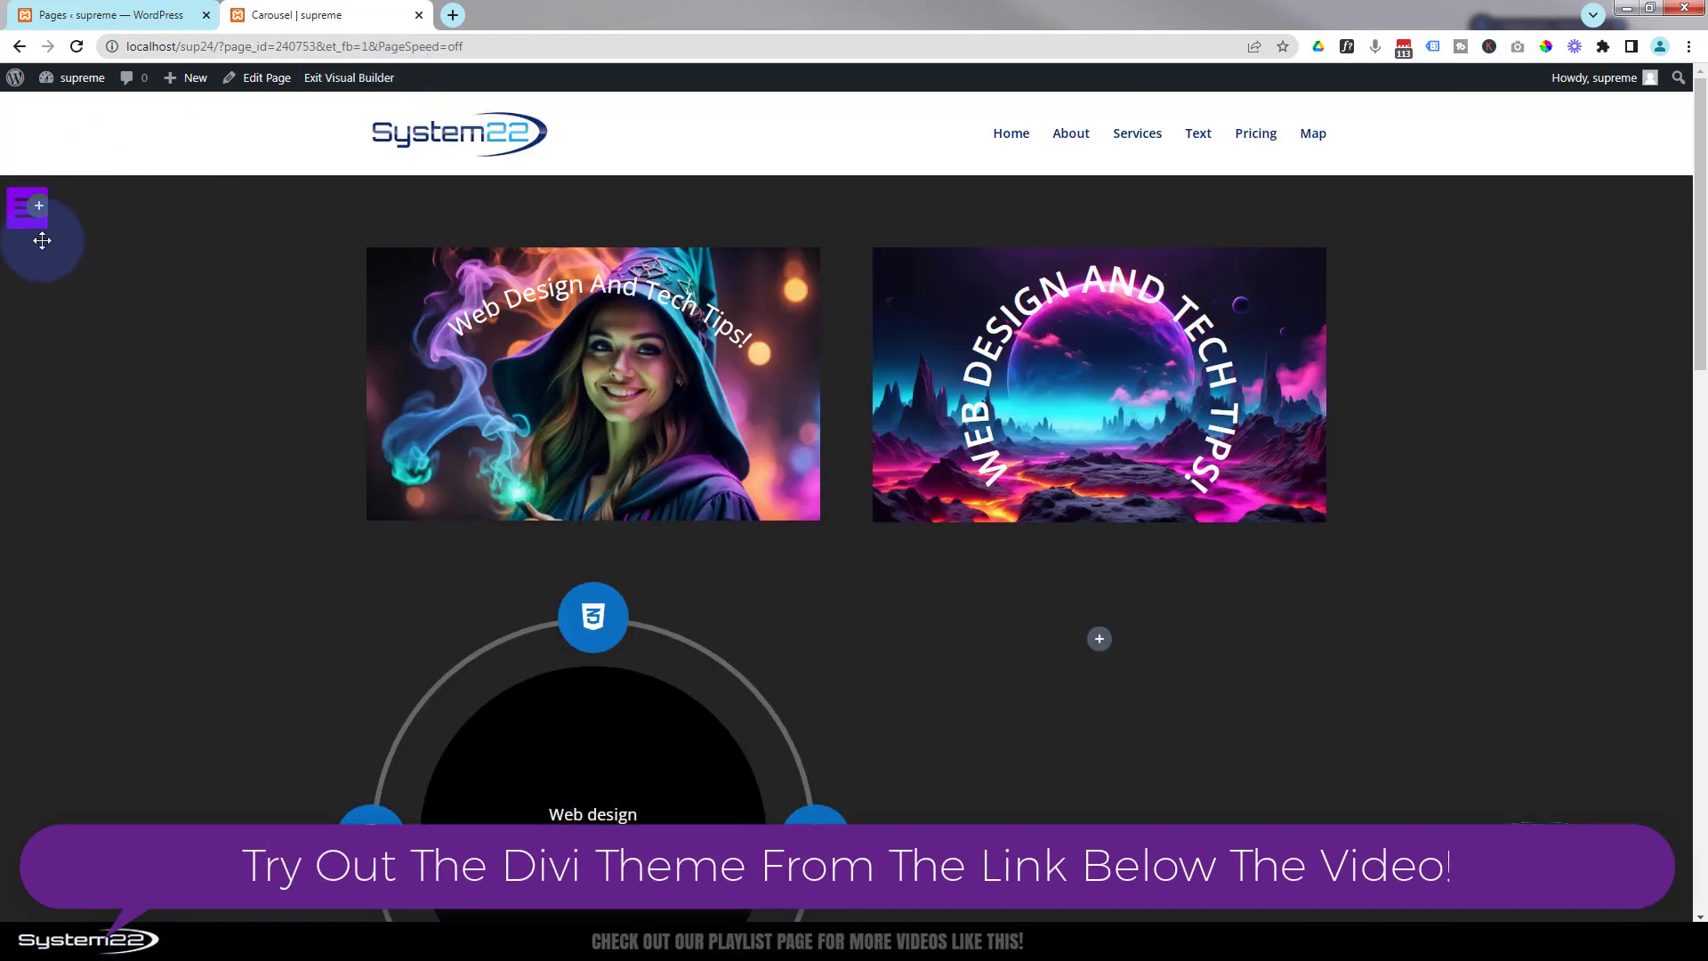
mouse_move(42, 240)
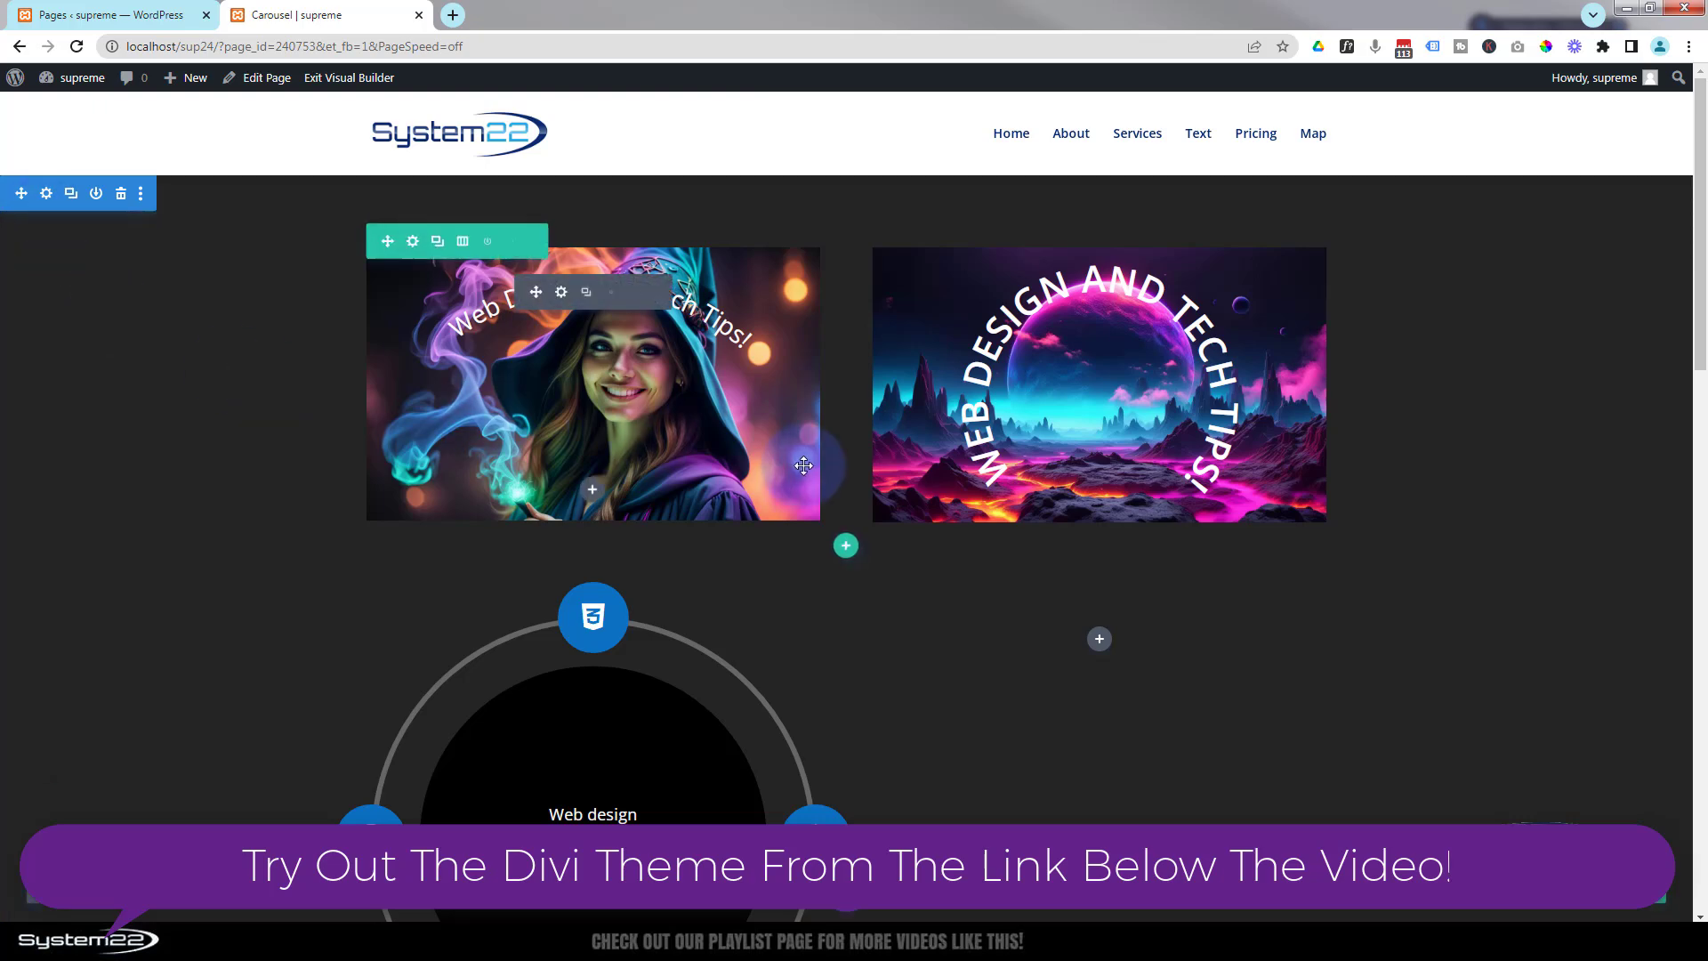
mouse_move(845, 553)
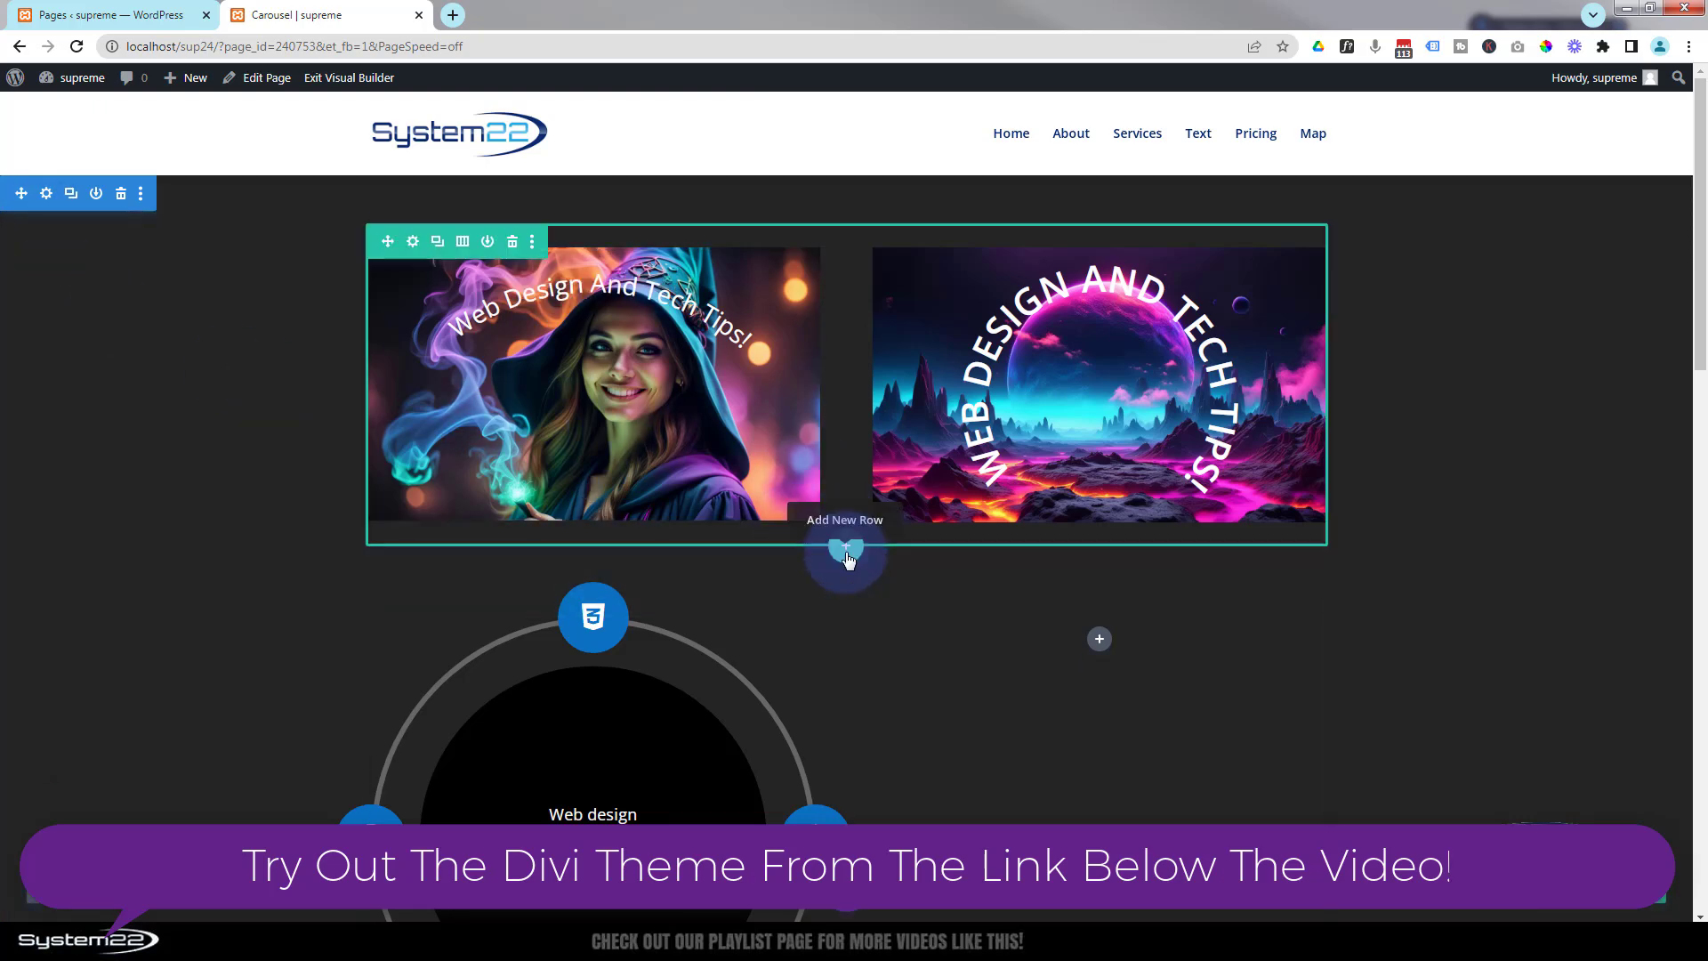
click(846, 549)
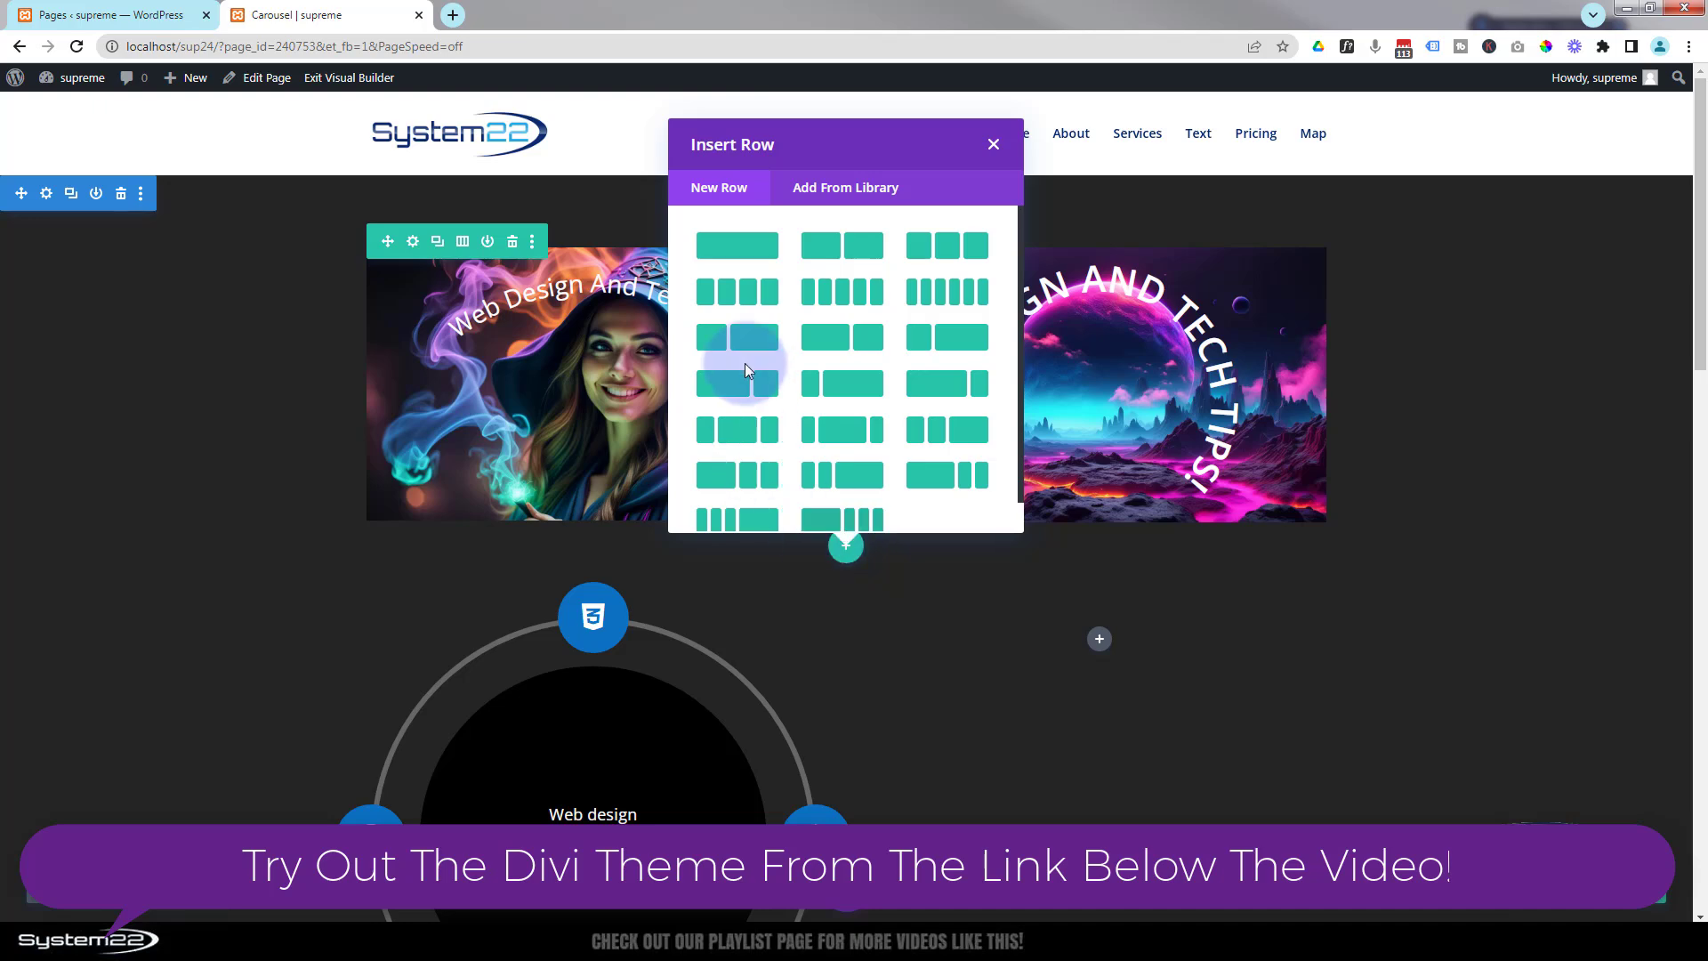
click(734, 247)
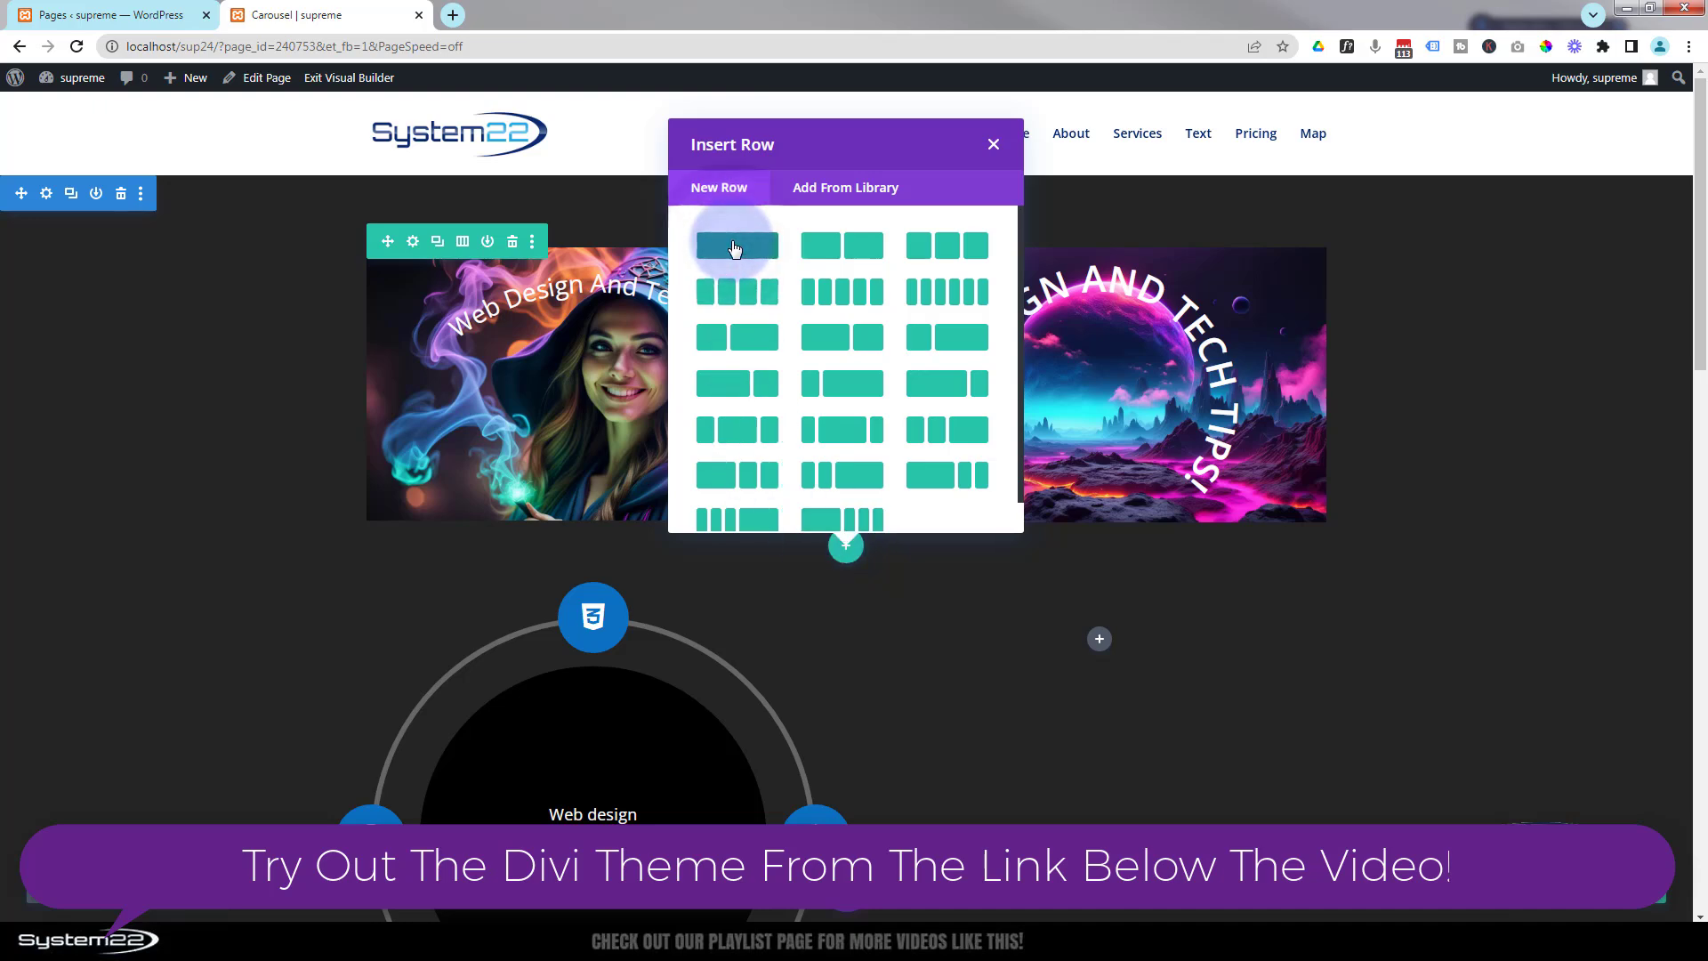
click(735, 249)
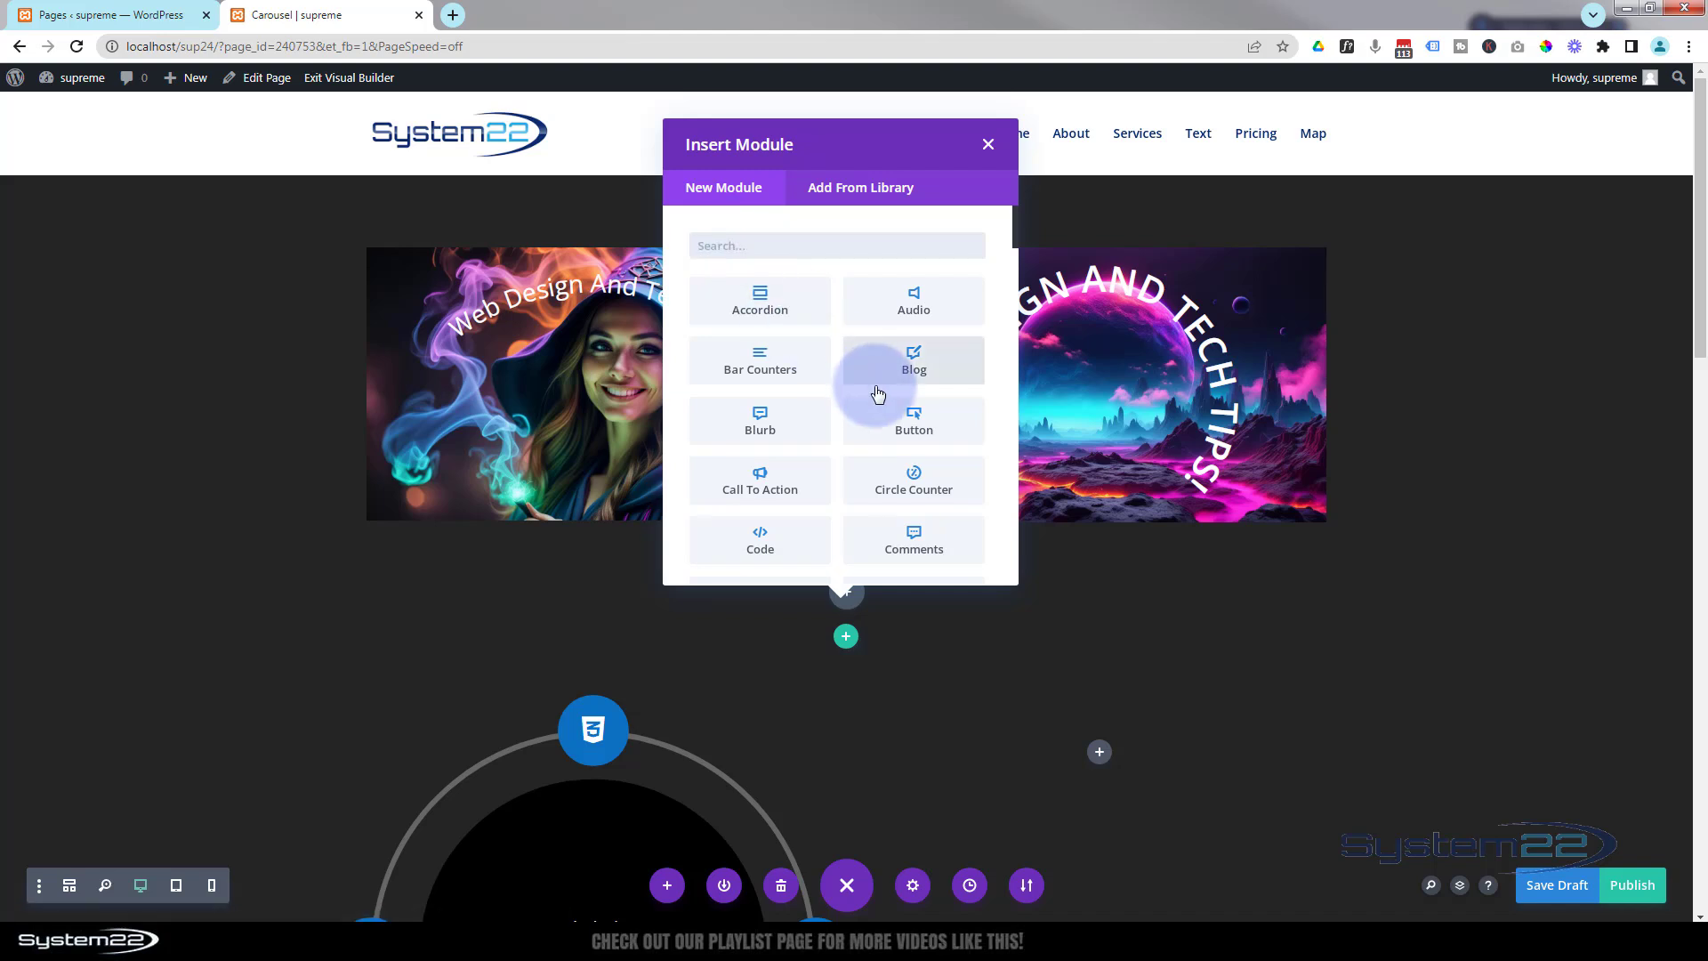
Insert a Supreme Menu module into the new row.
scroll(875, 388, down, 4)
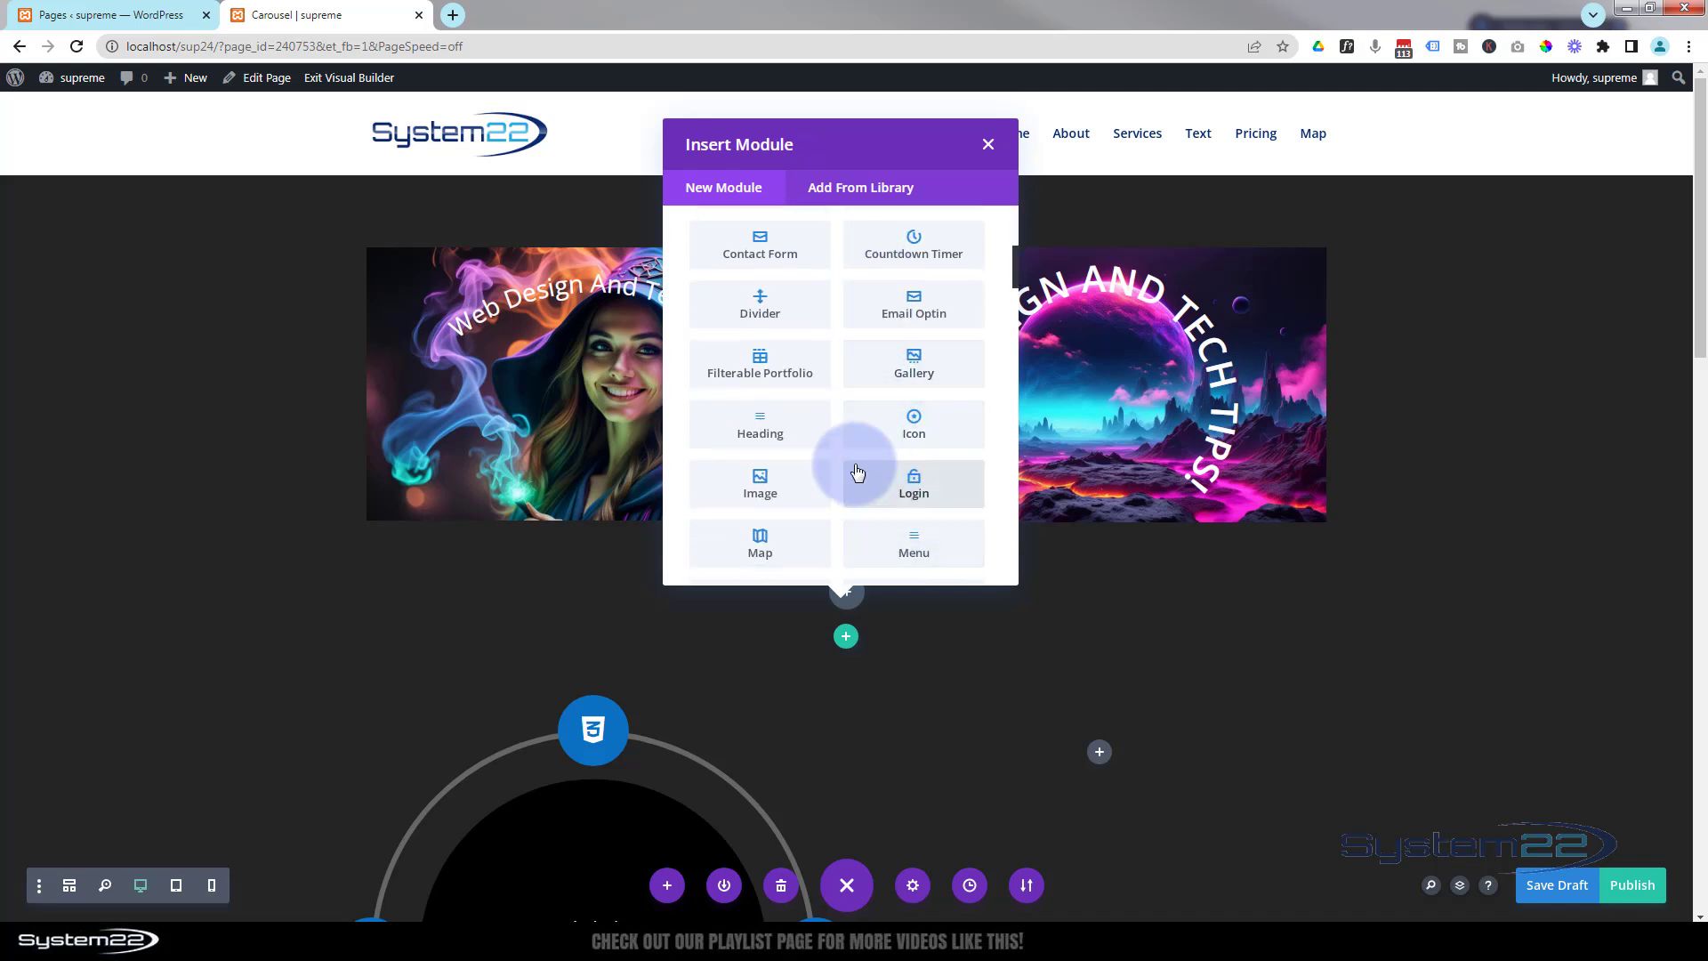
scroll(853, 469, down, 2)
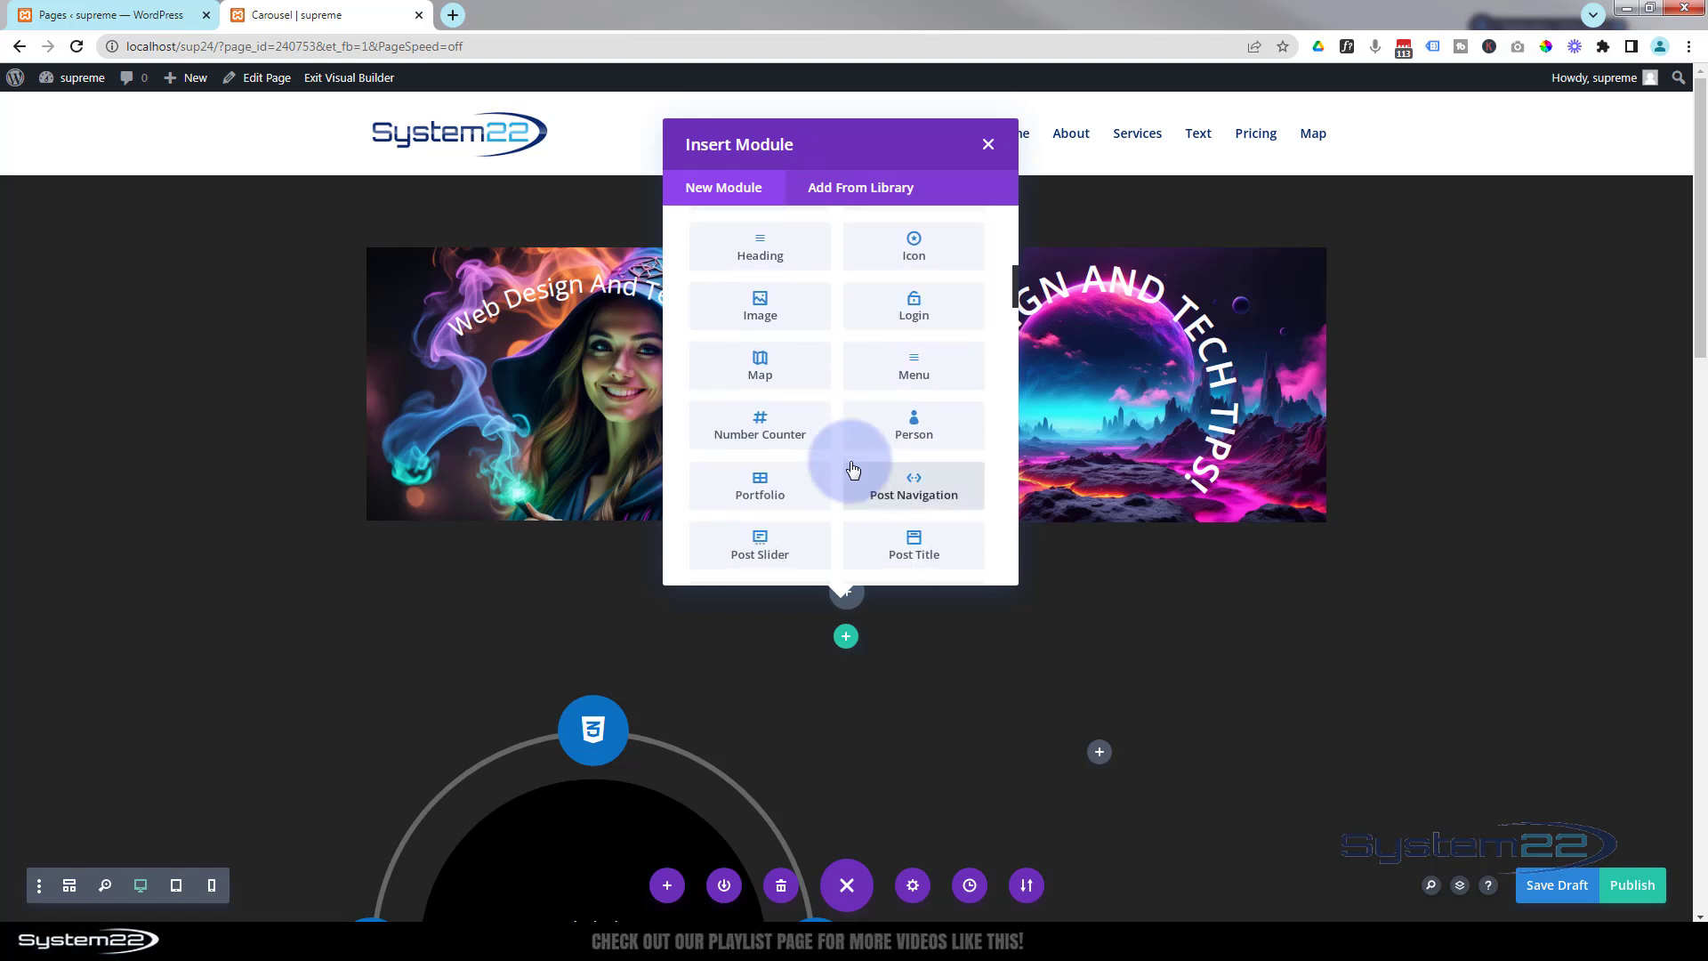
scroll(846, 459, down, 4)
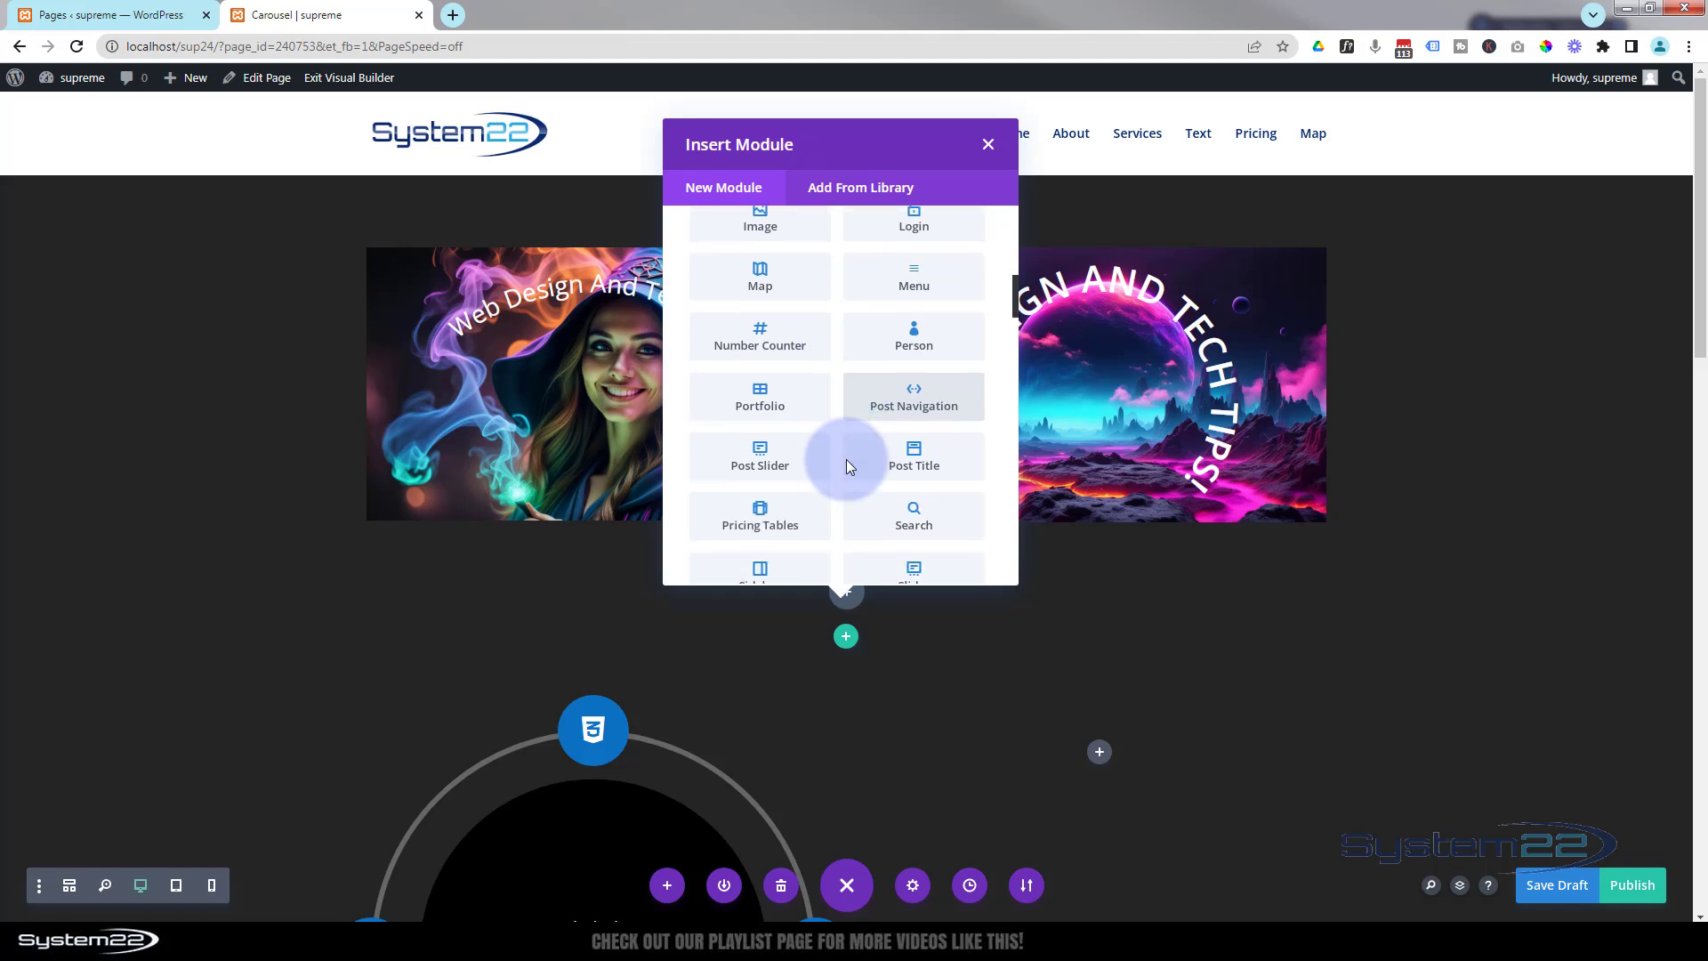
scroll(848, 467, down, 3)
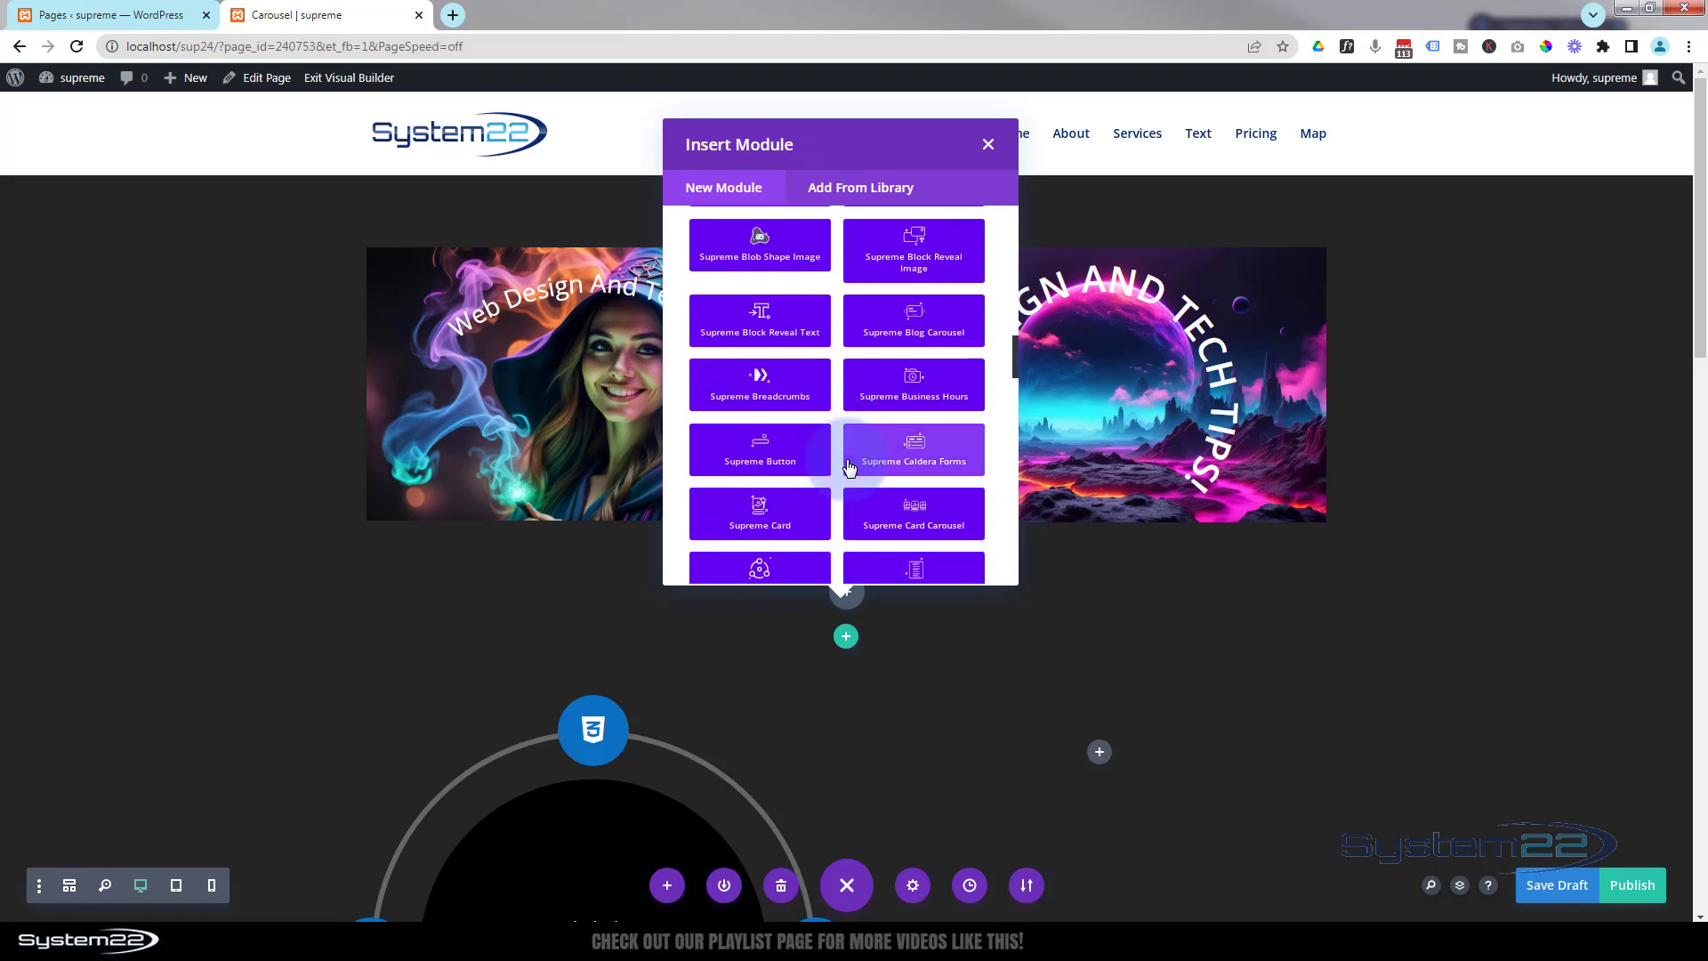
scroll(850, 467, down, 8)
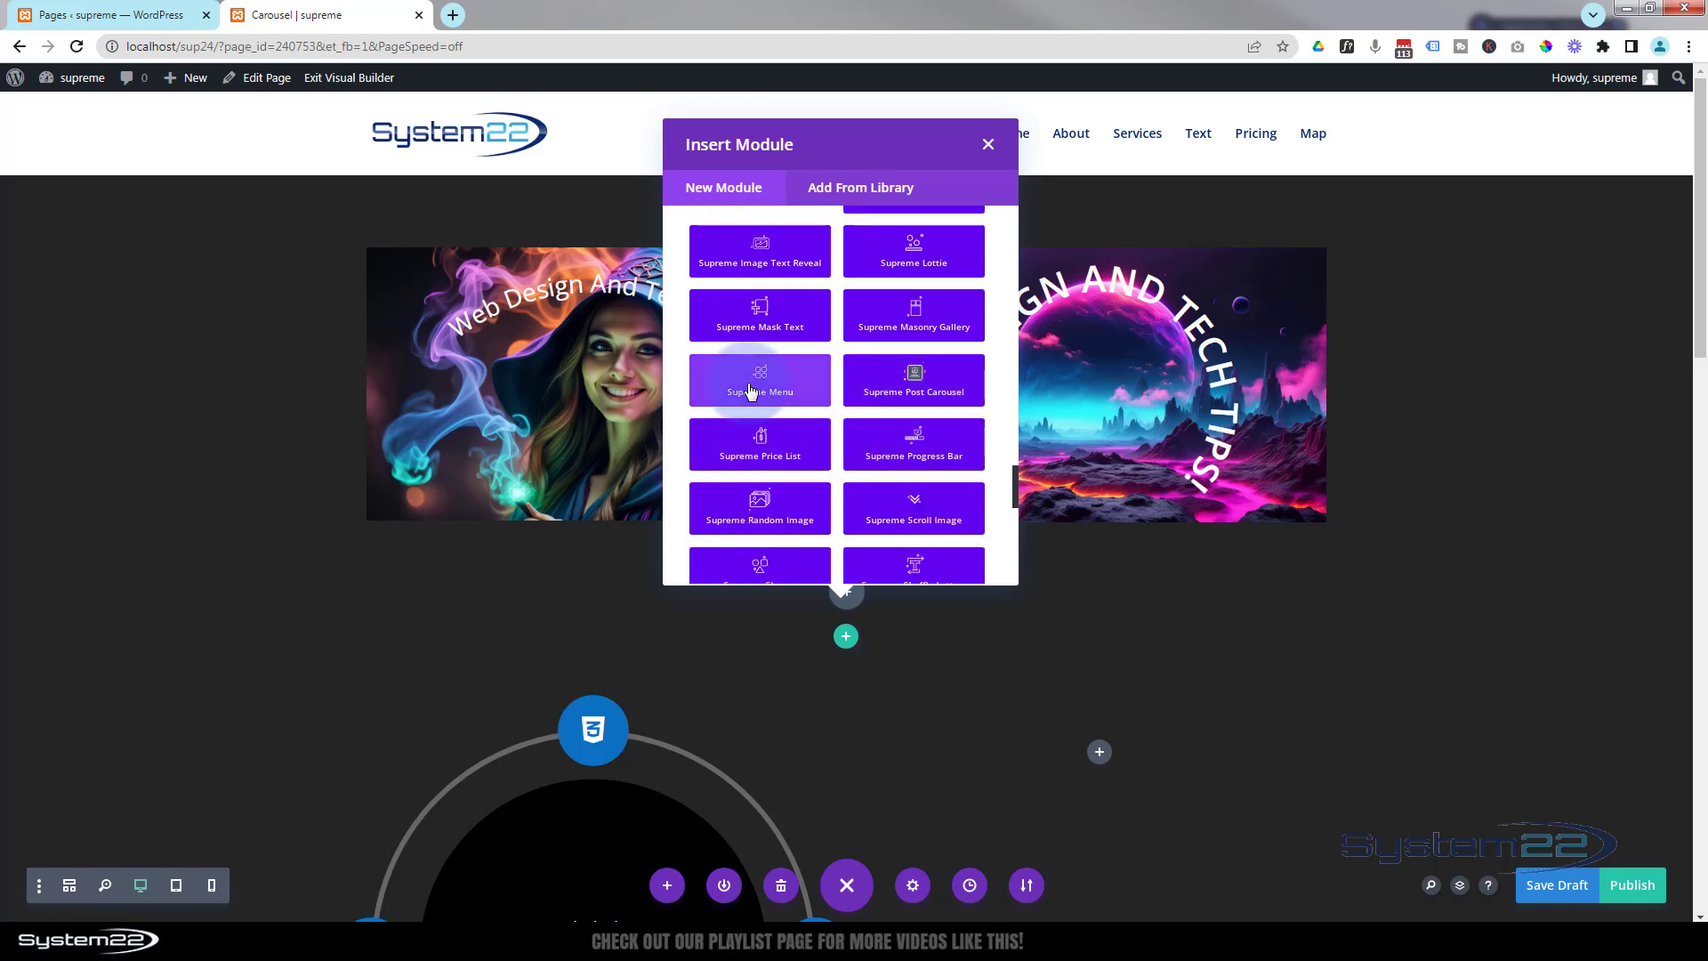
click(758, 387)
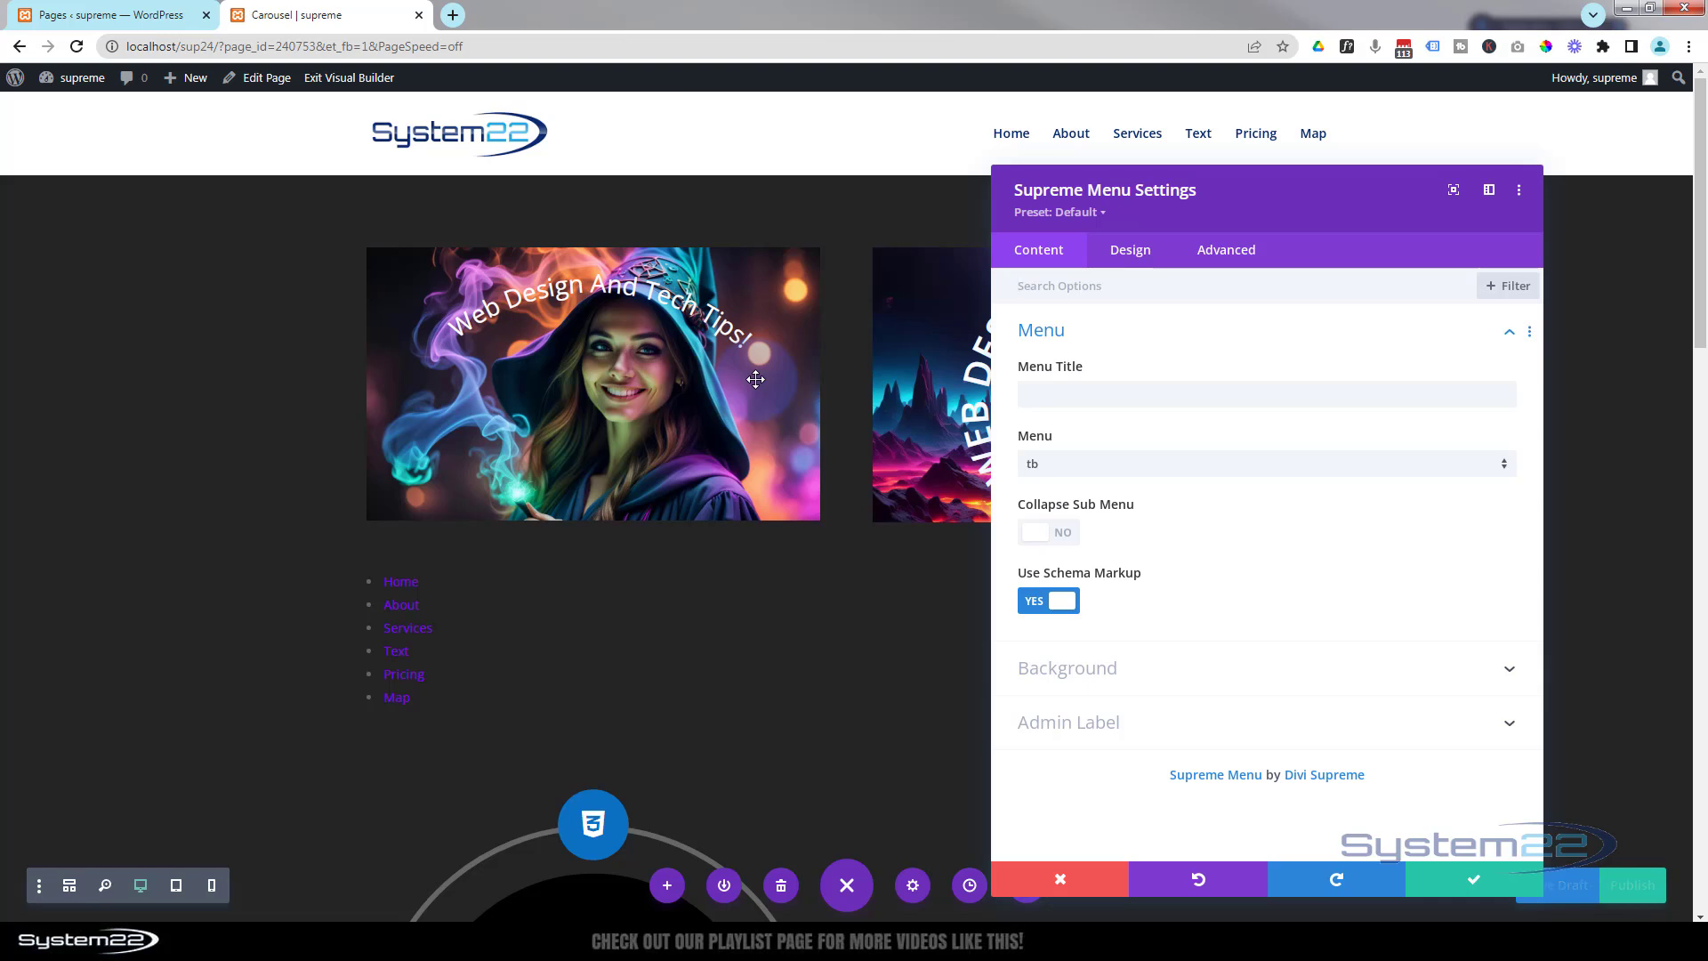
Set the menu module's background color to black #000000.
click(1141, 427)
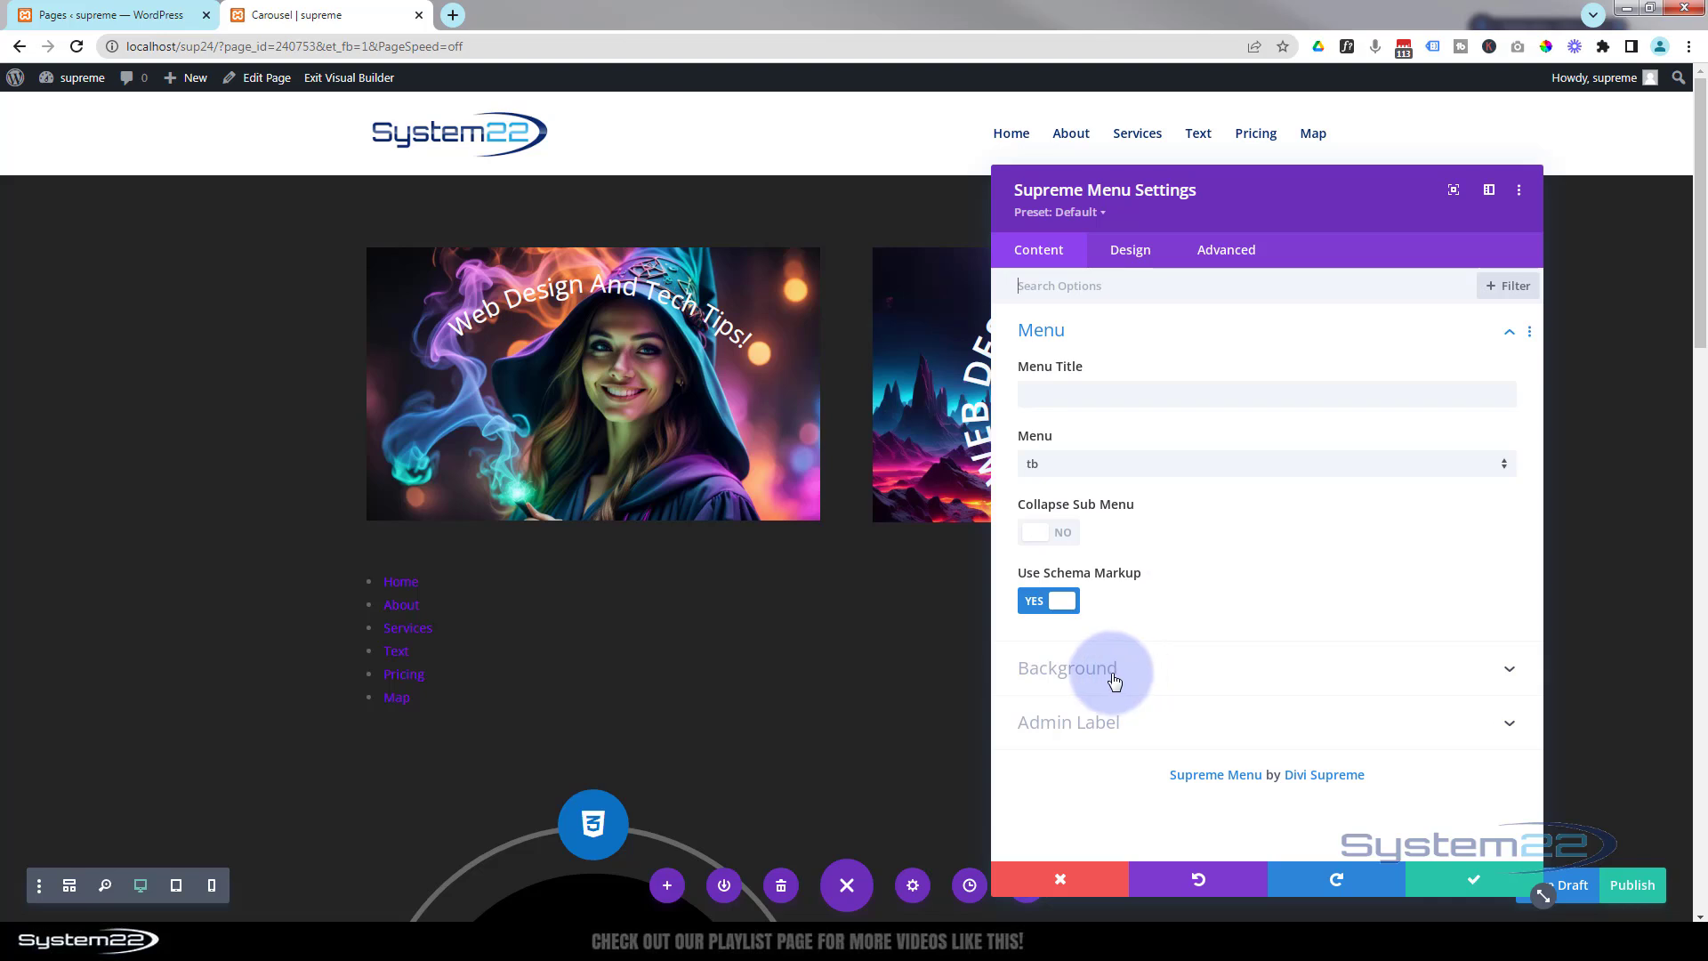
click(1055, 674)
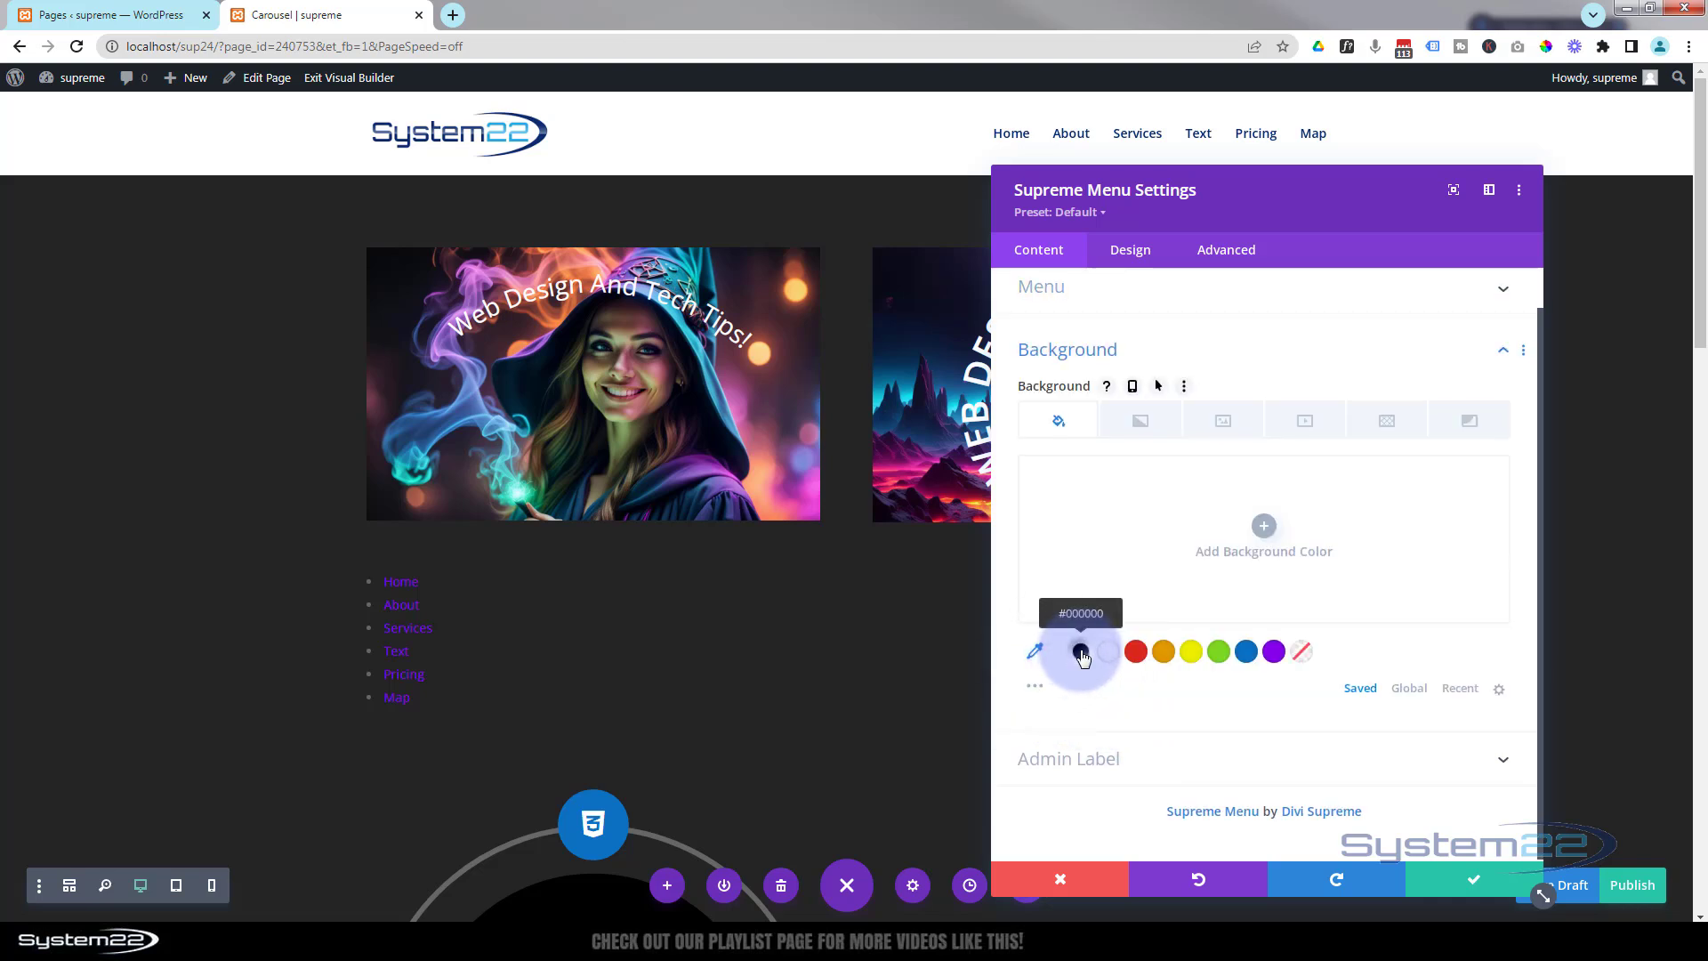
click(1081, 654)
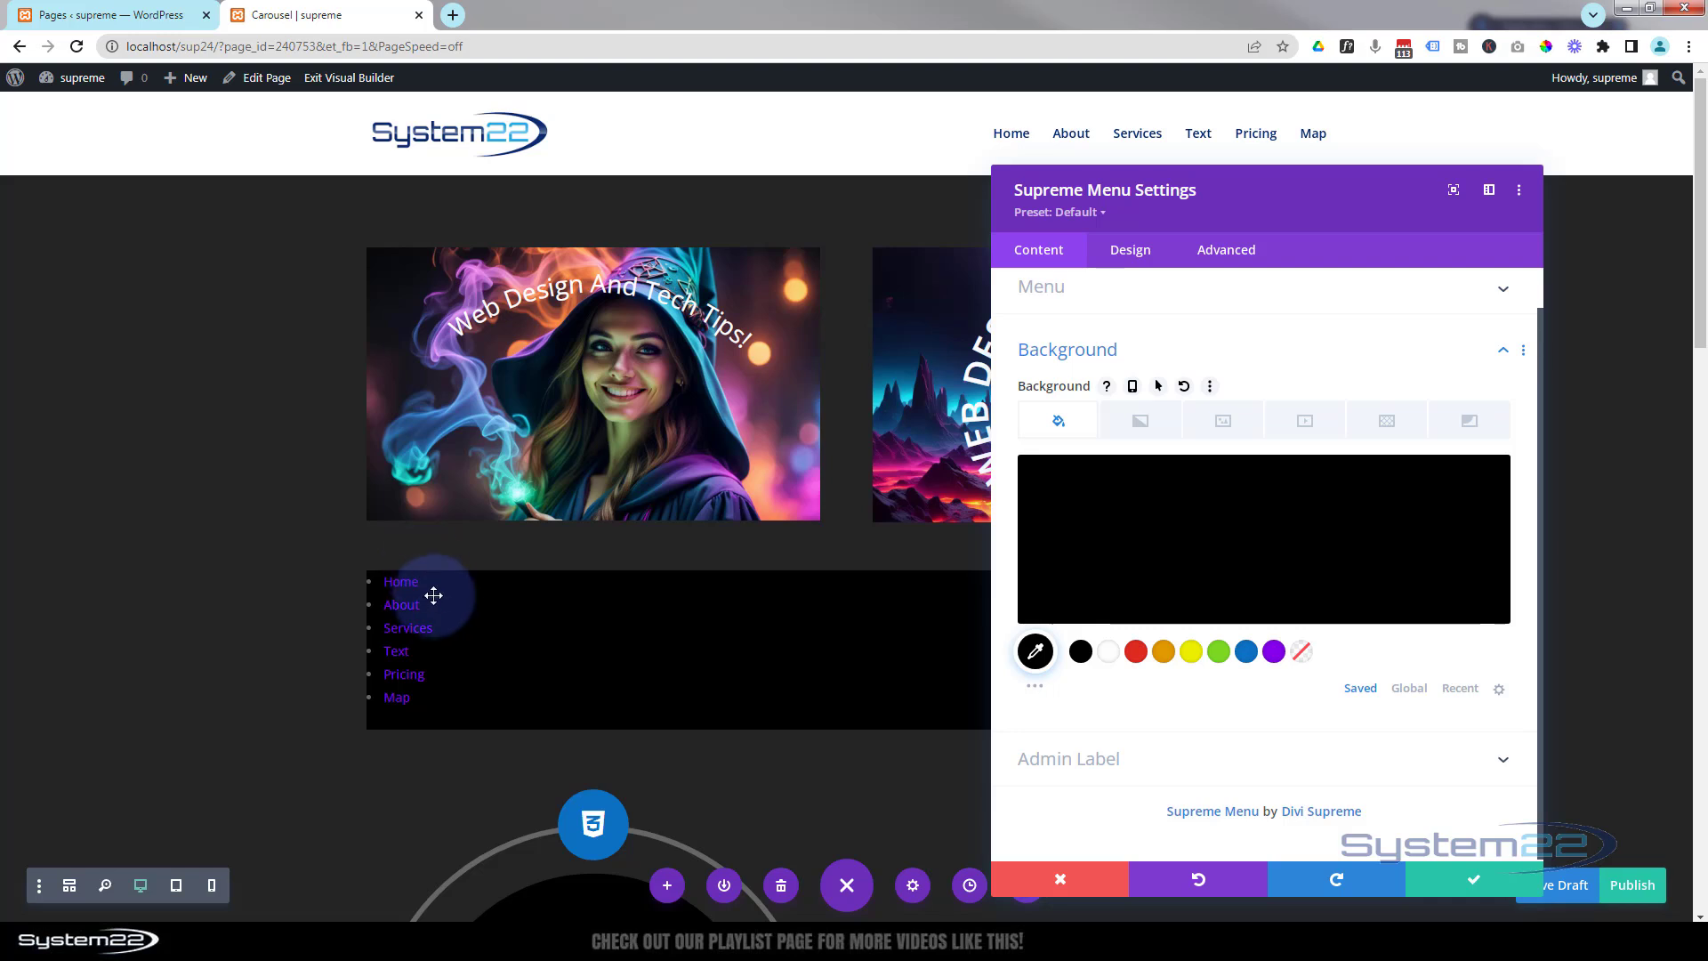
Set the menu module's padding to 20px top and 30px left in its design spacing settings.
mouse_move(1188, 513)
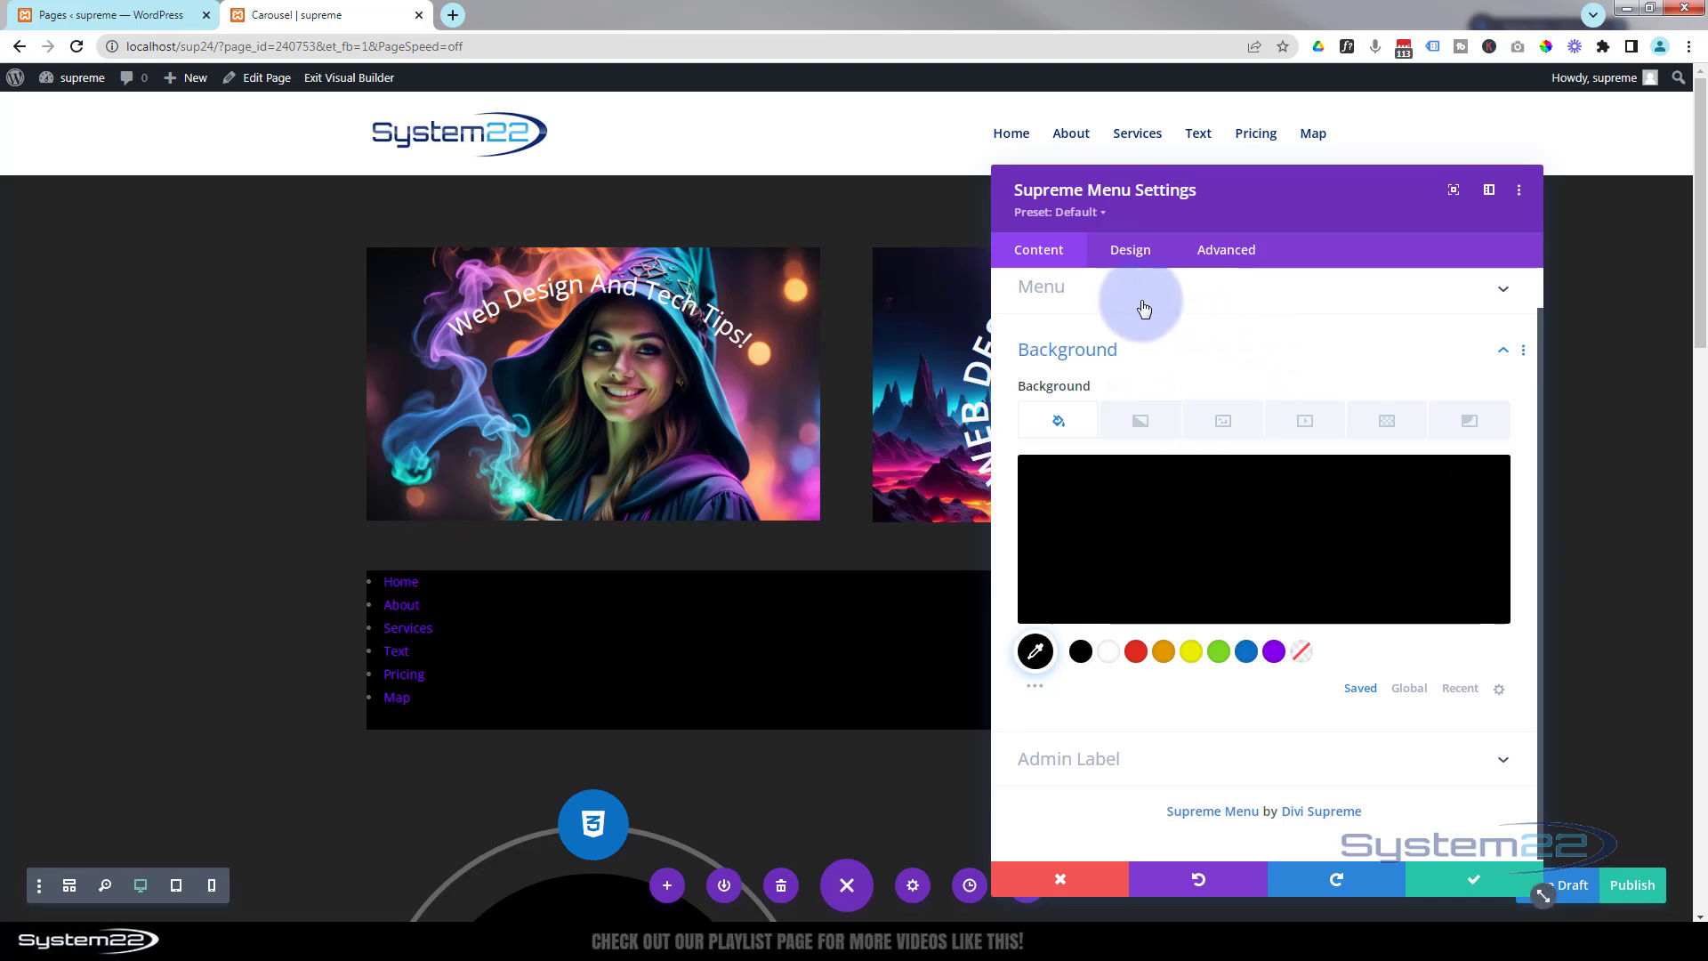
click(1130, 251)
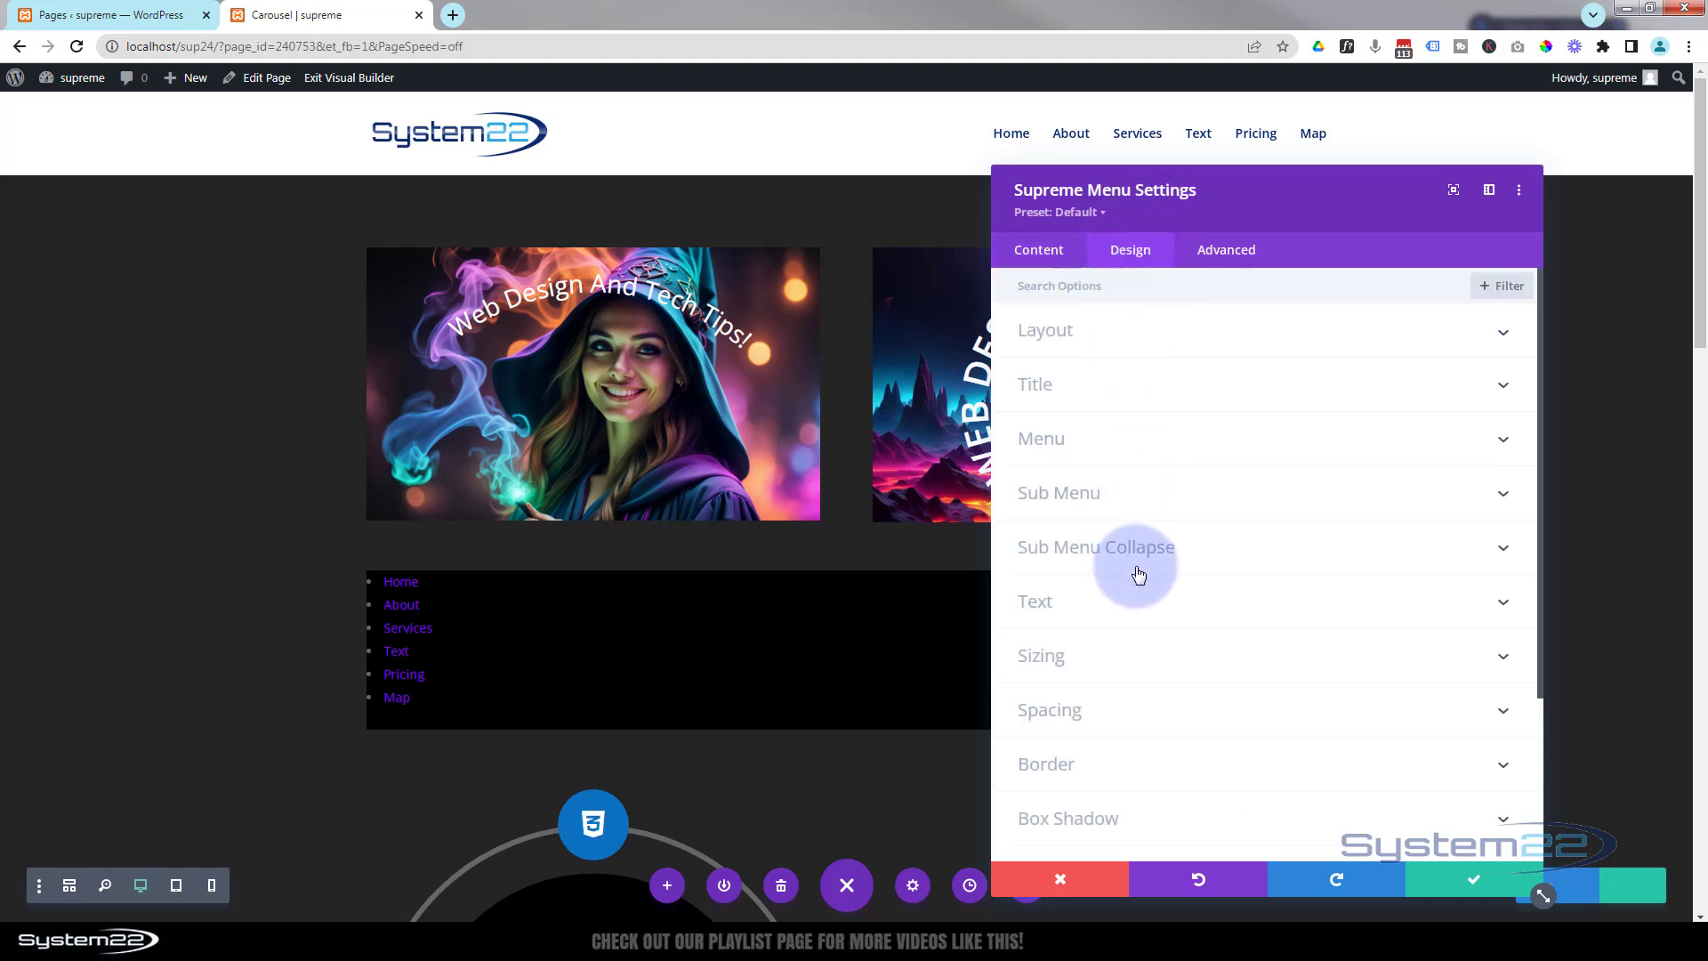
click(1154, 717)
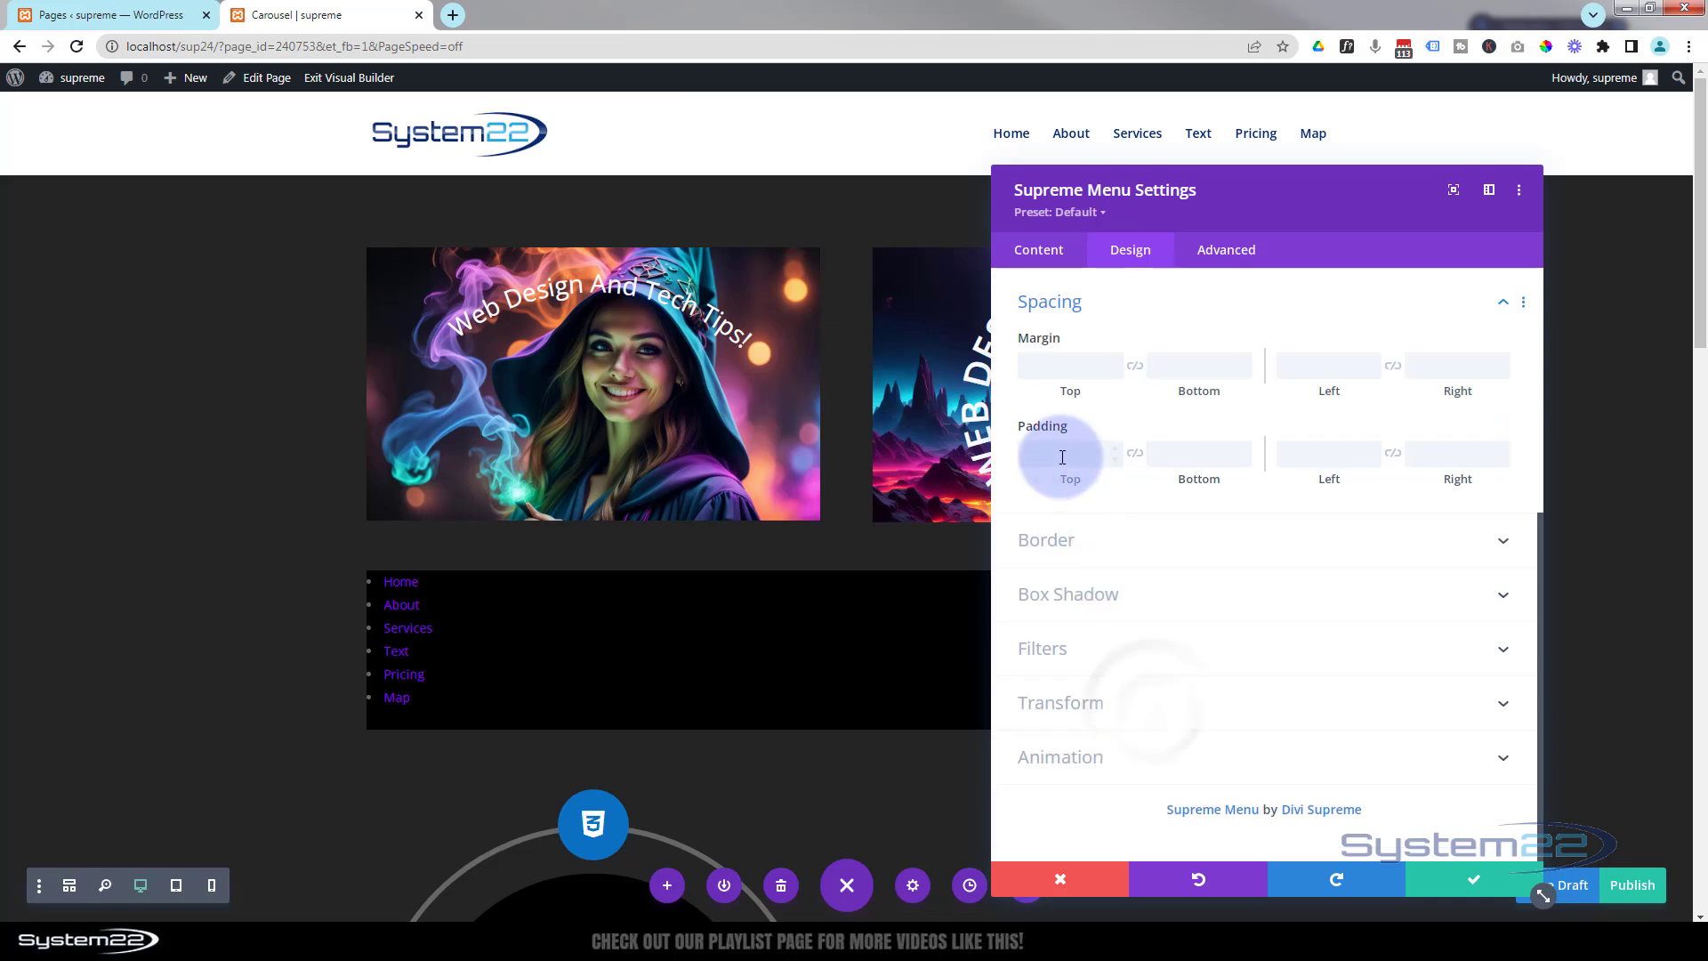
click(1062, 457)
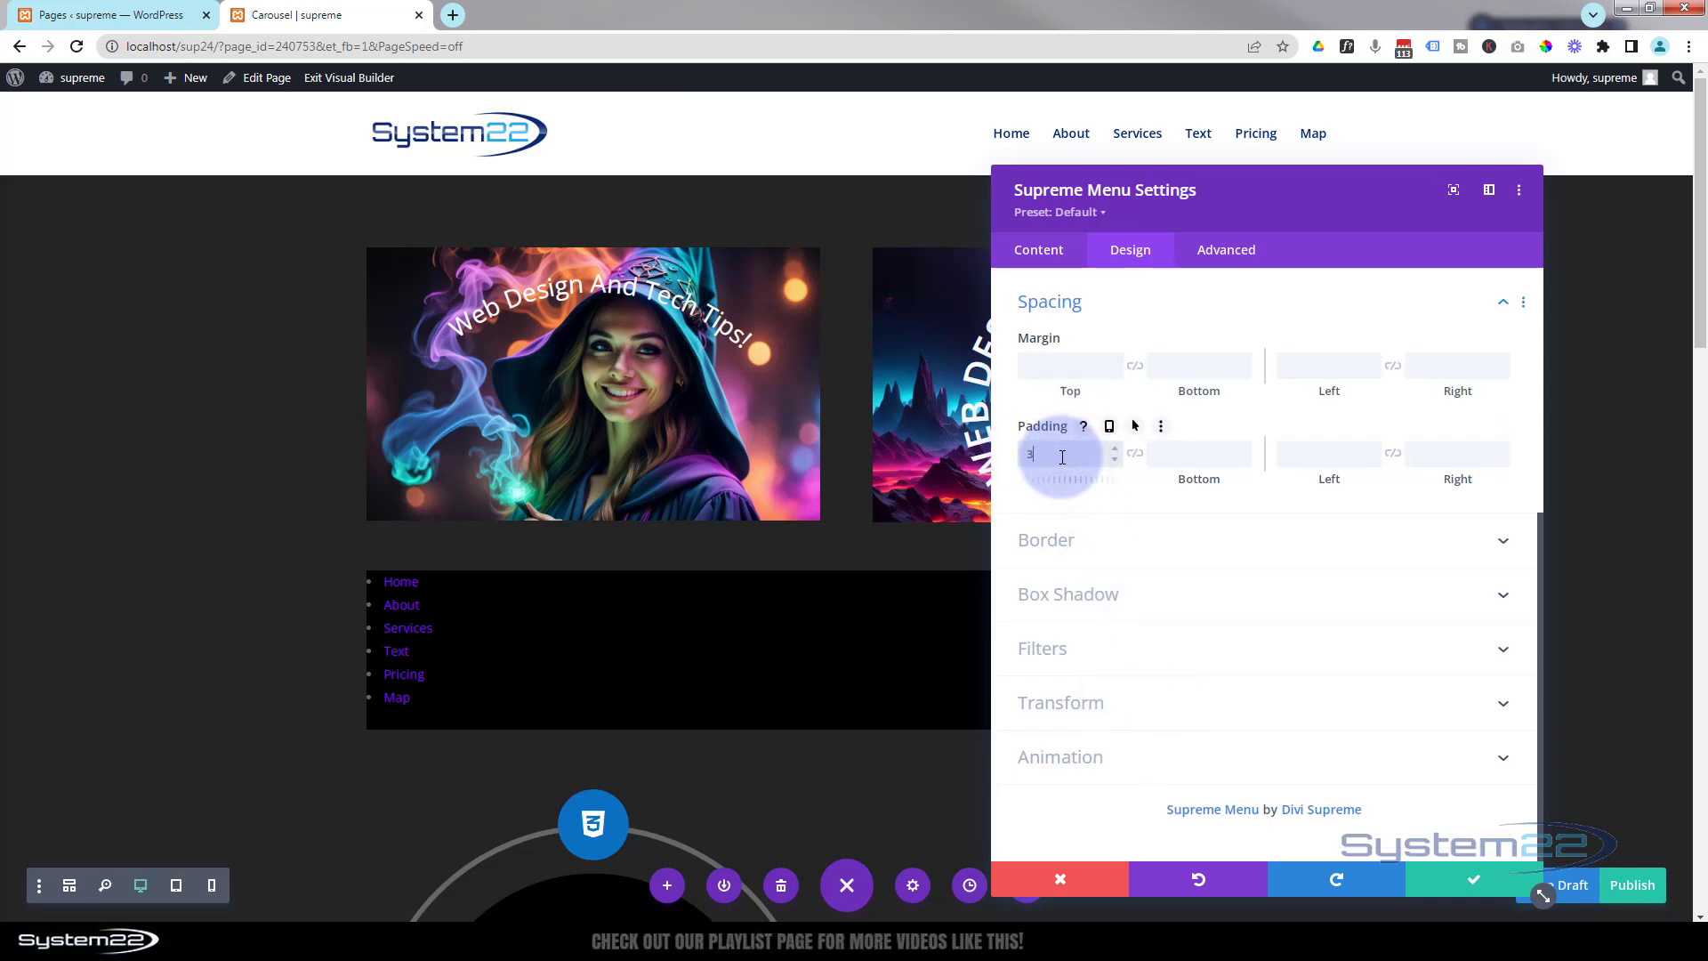
click(1295, 453)
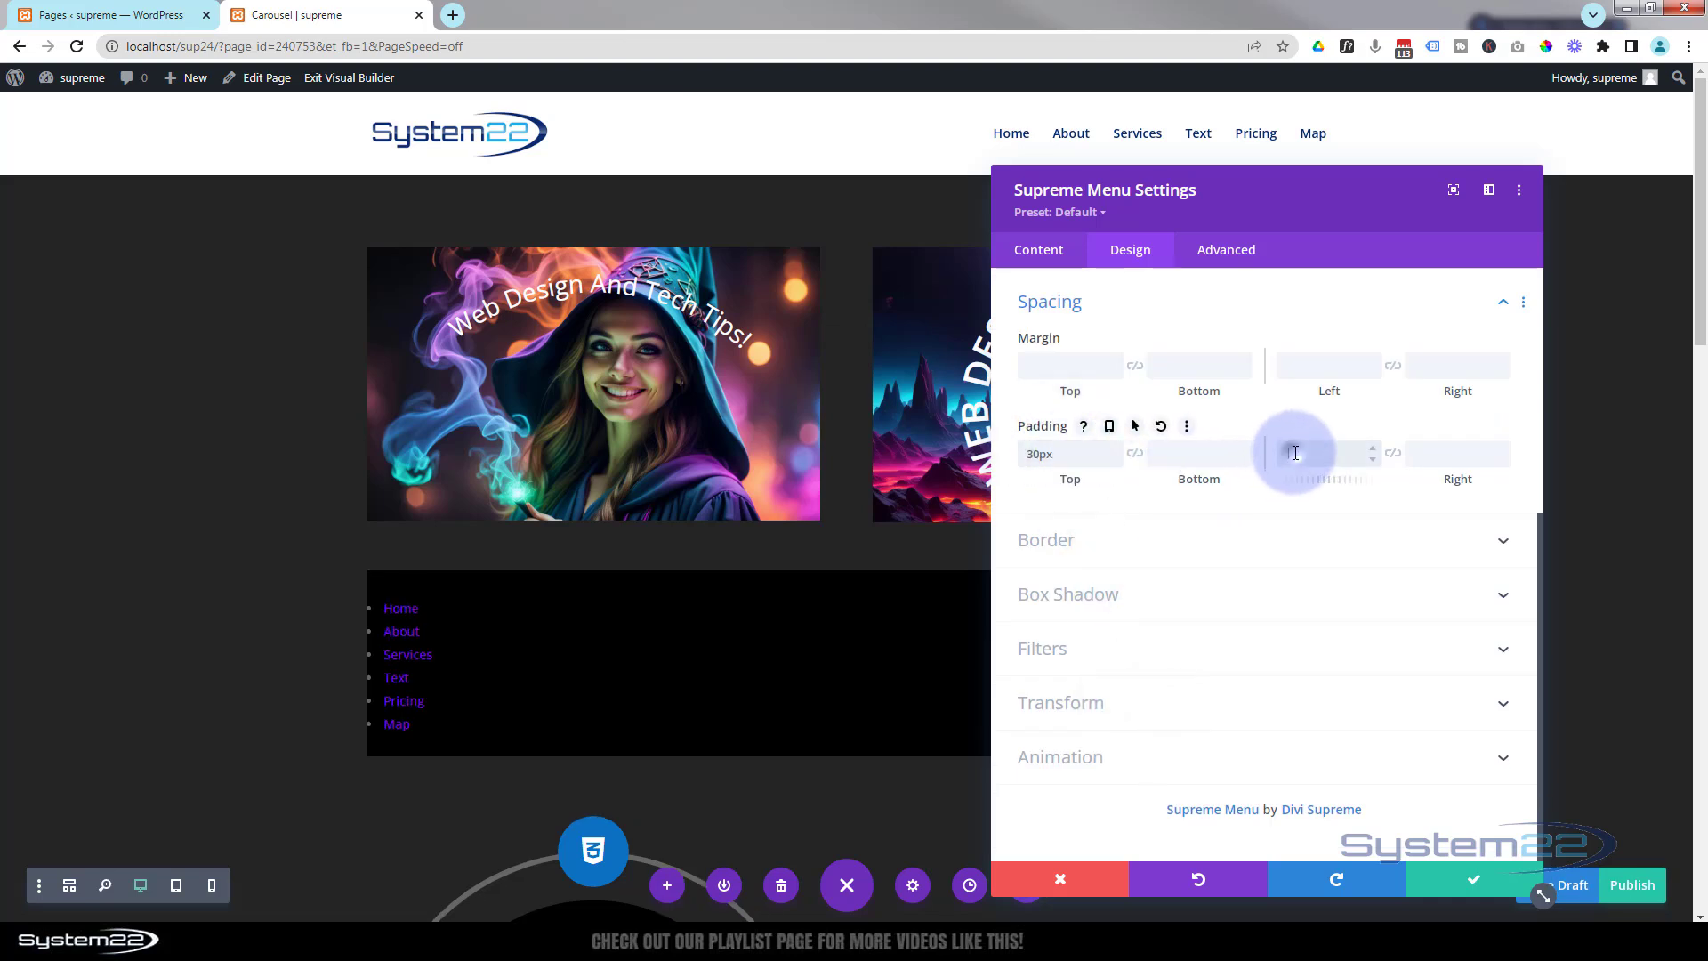
text(30)
click(1032, 455)
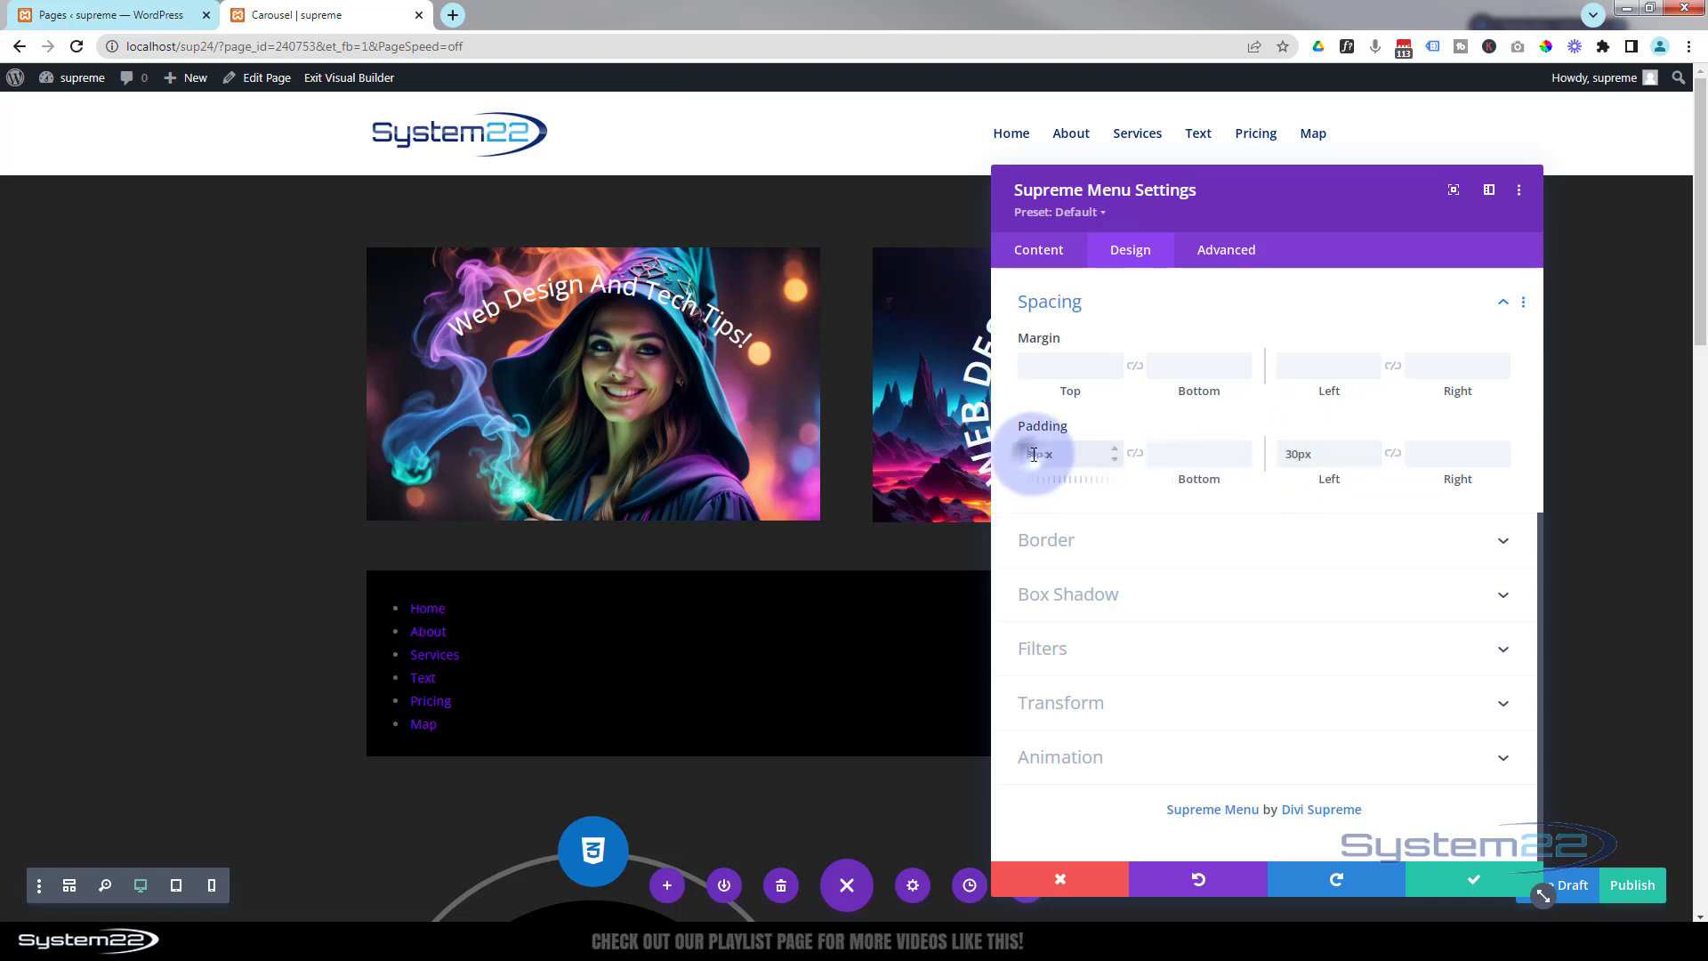
drag(1026, 454, 1034, 455)
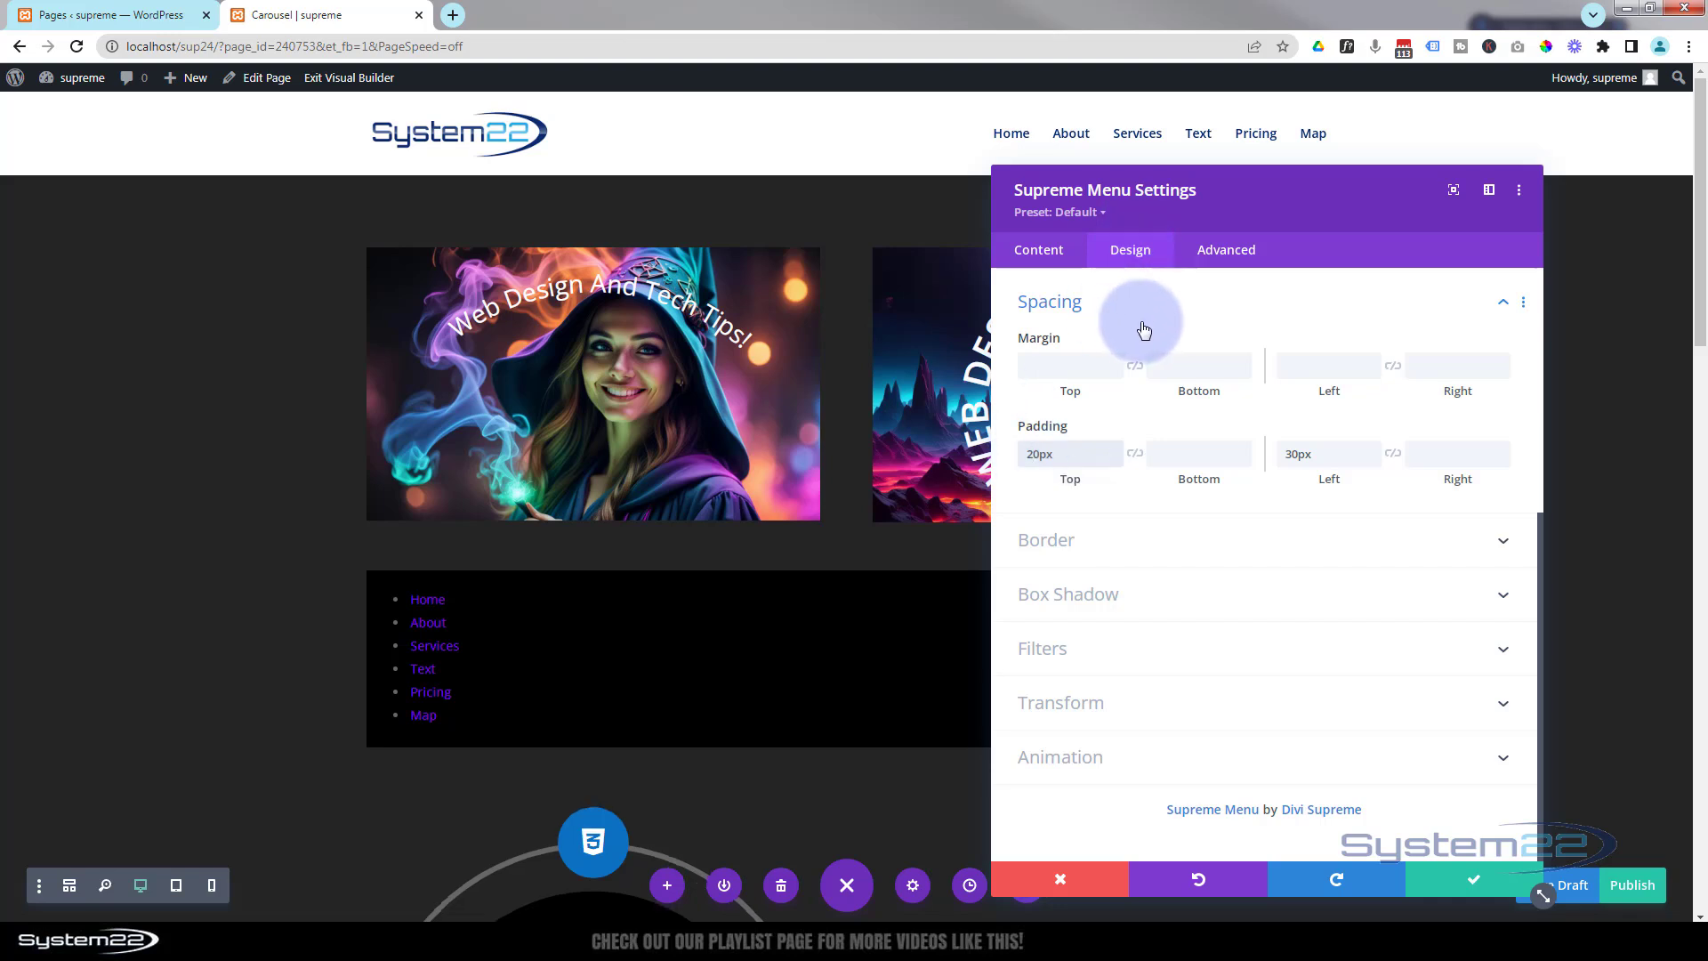
Save the Supreme Menu module settings.
scroll(1144, 331, up, 5)
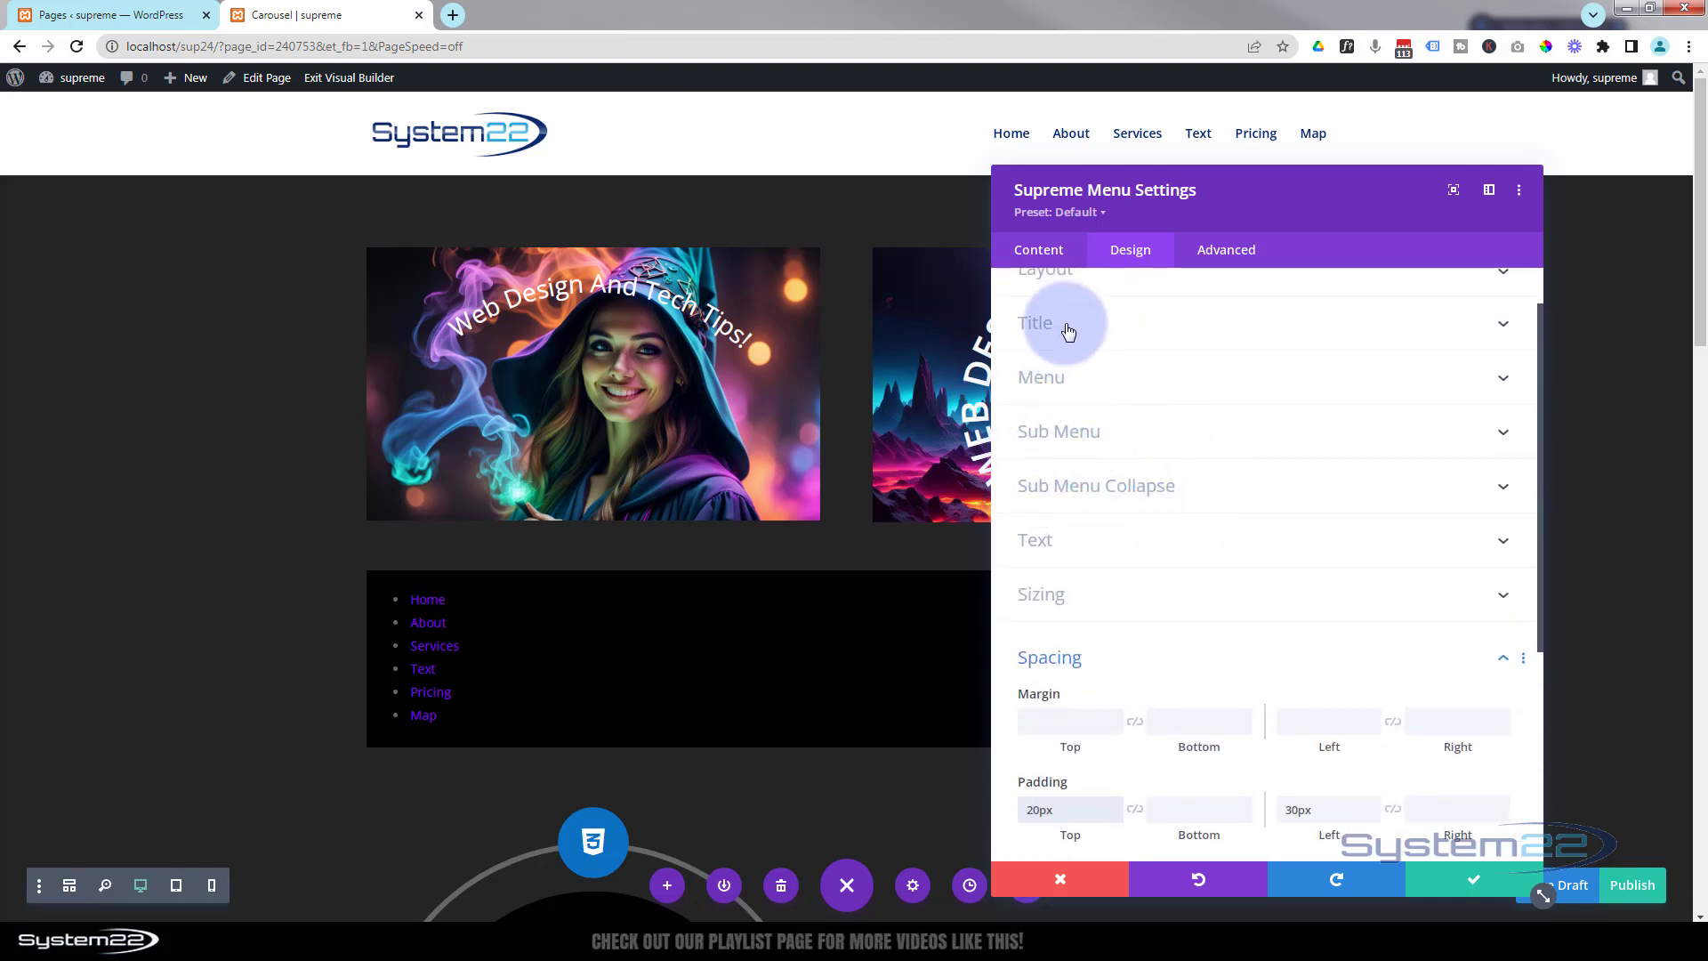
scroll(1116, 356, up, 1)
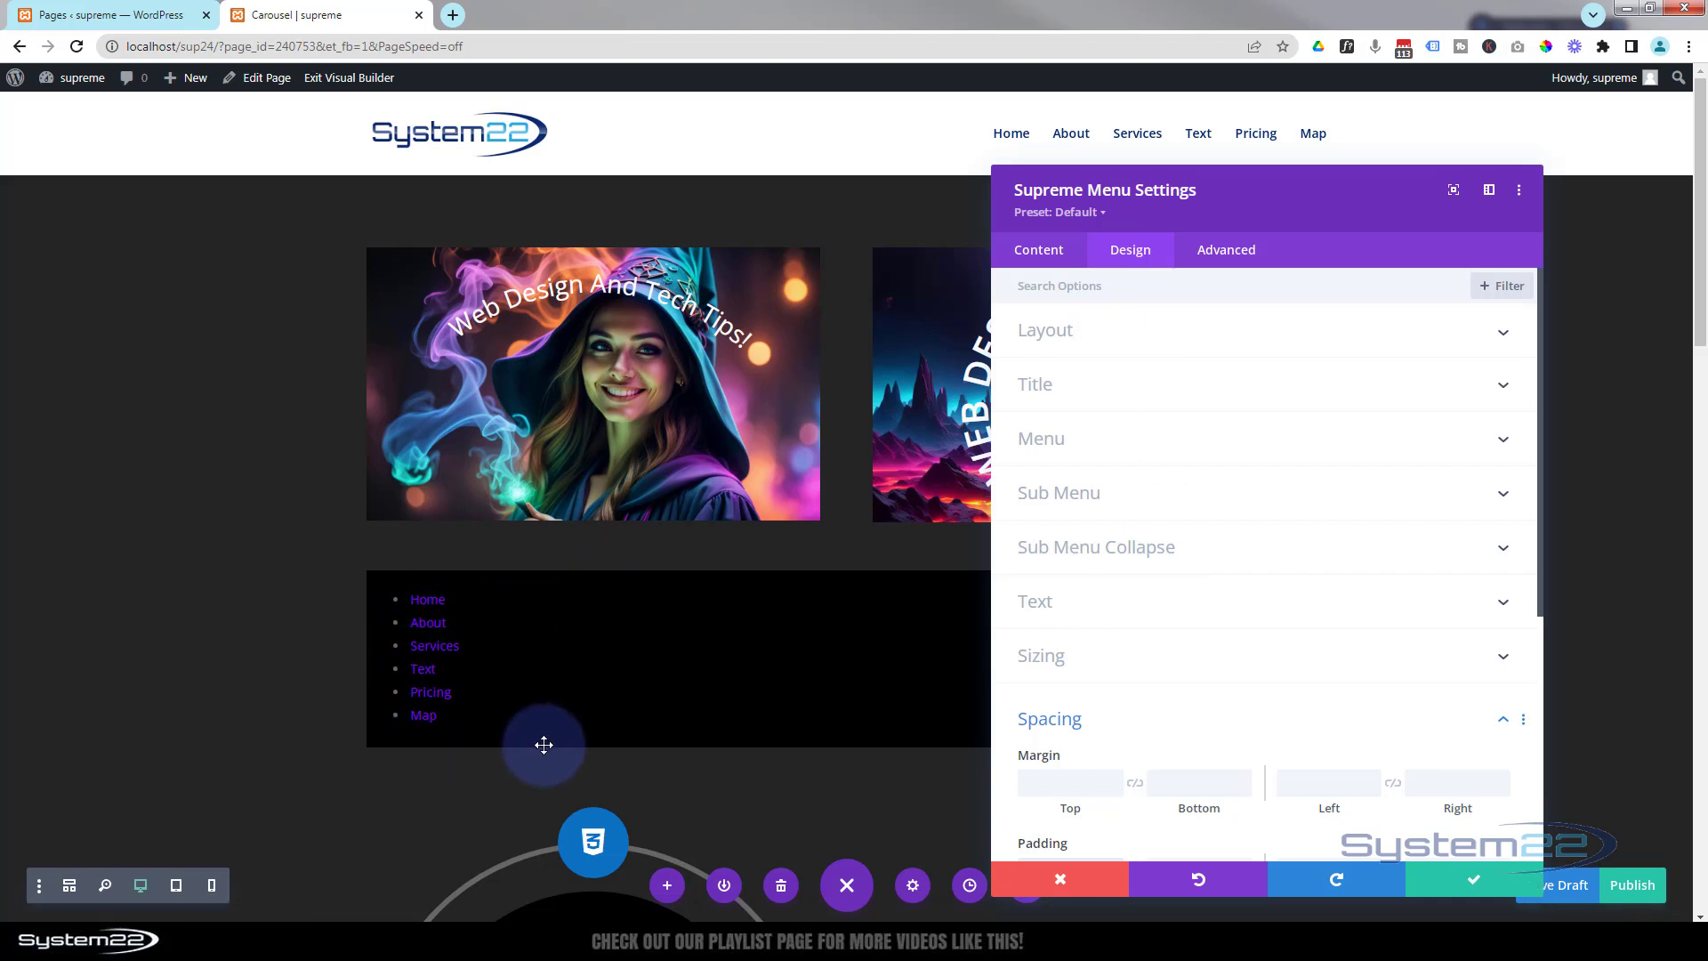
click(1471, 882)
mouse_move(854, 637)
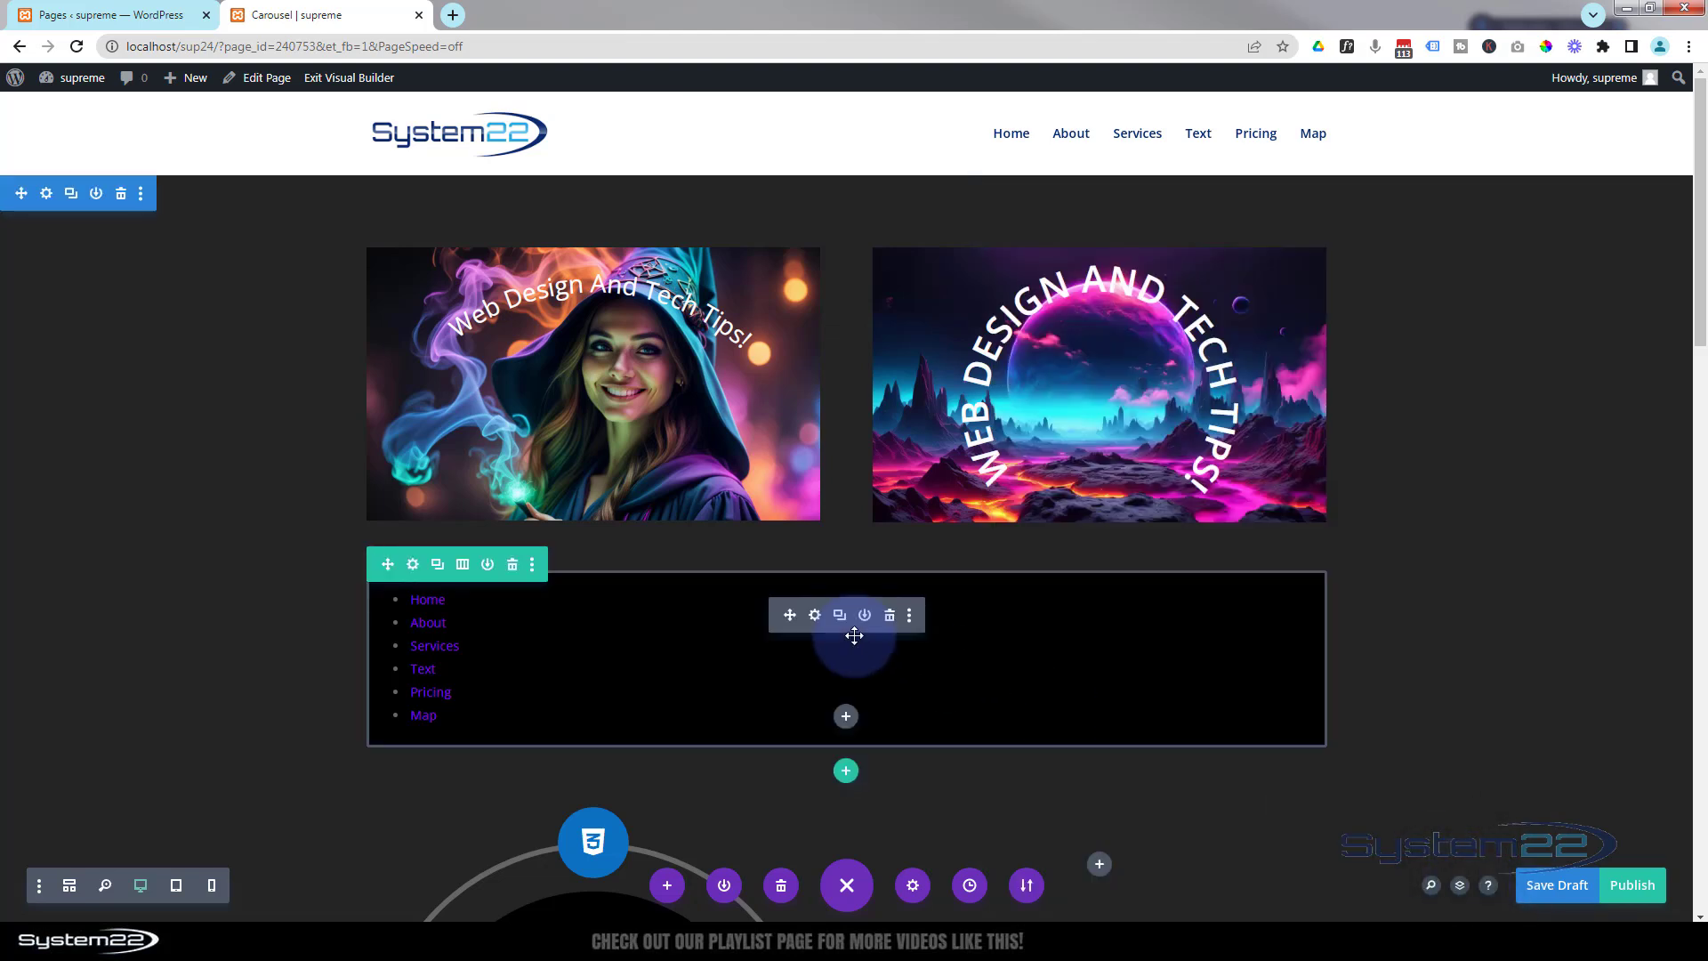
Insert an Icon module into the row below the Supreme Menu module.
click(848, 717)
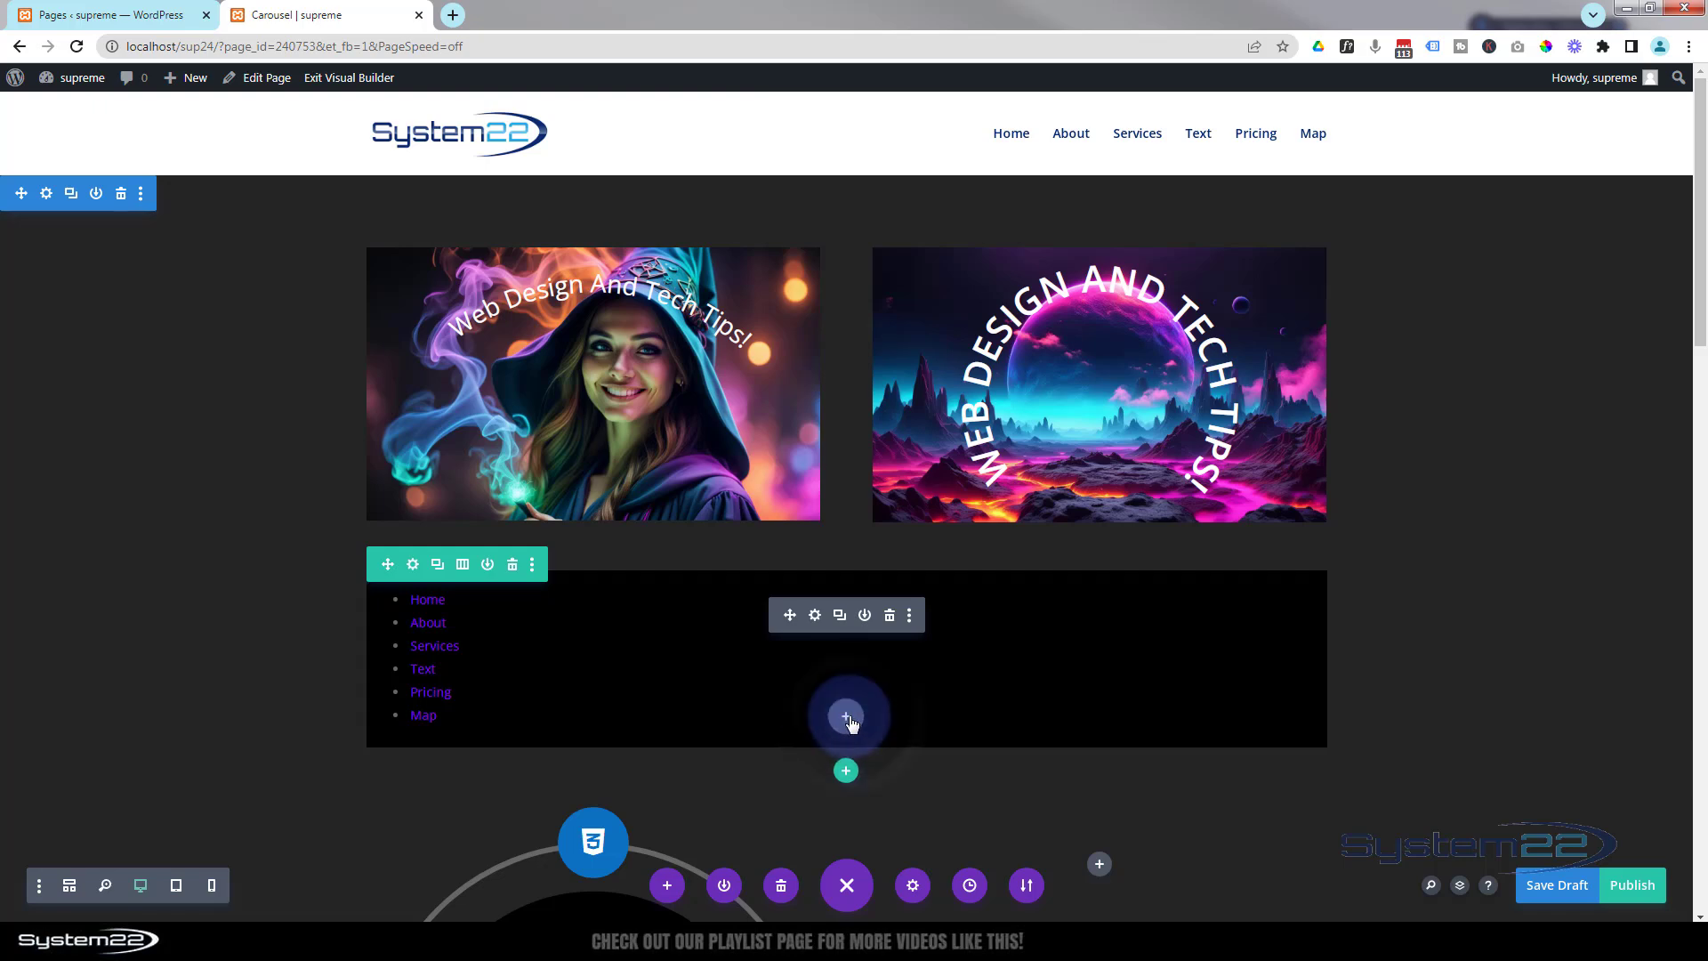
scroll(870, 477, down, 3)
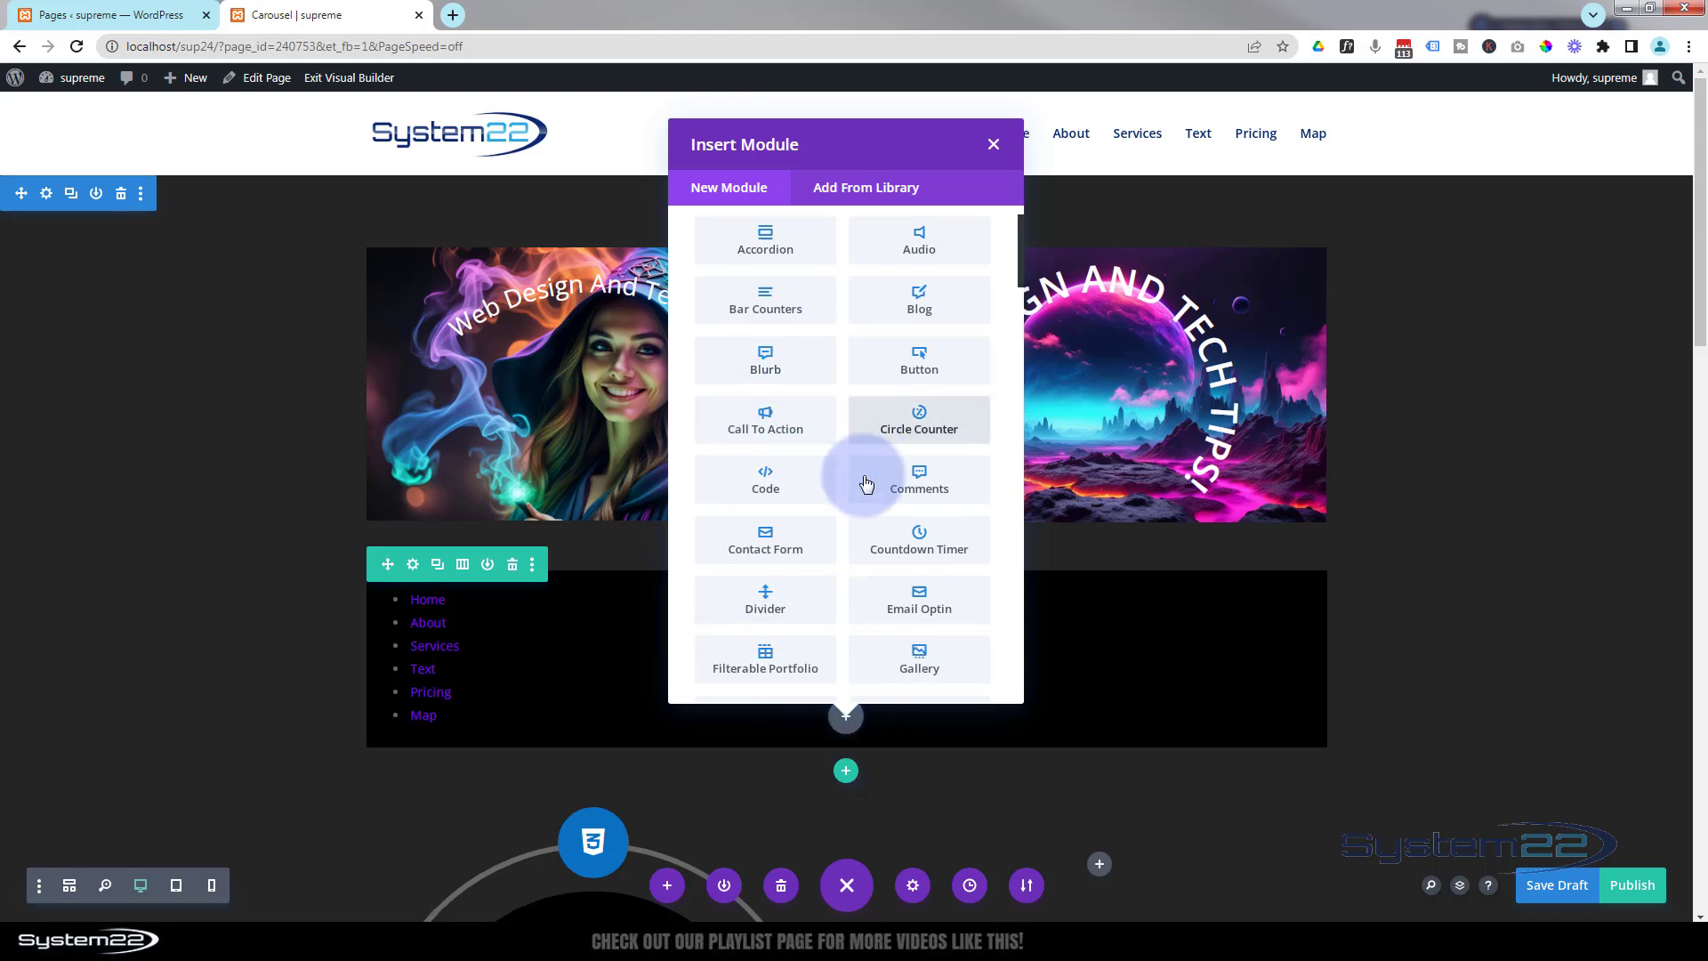
click(905, 514)
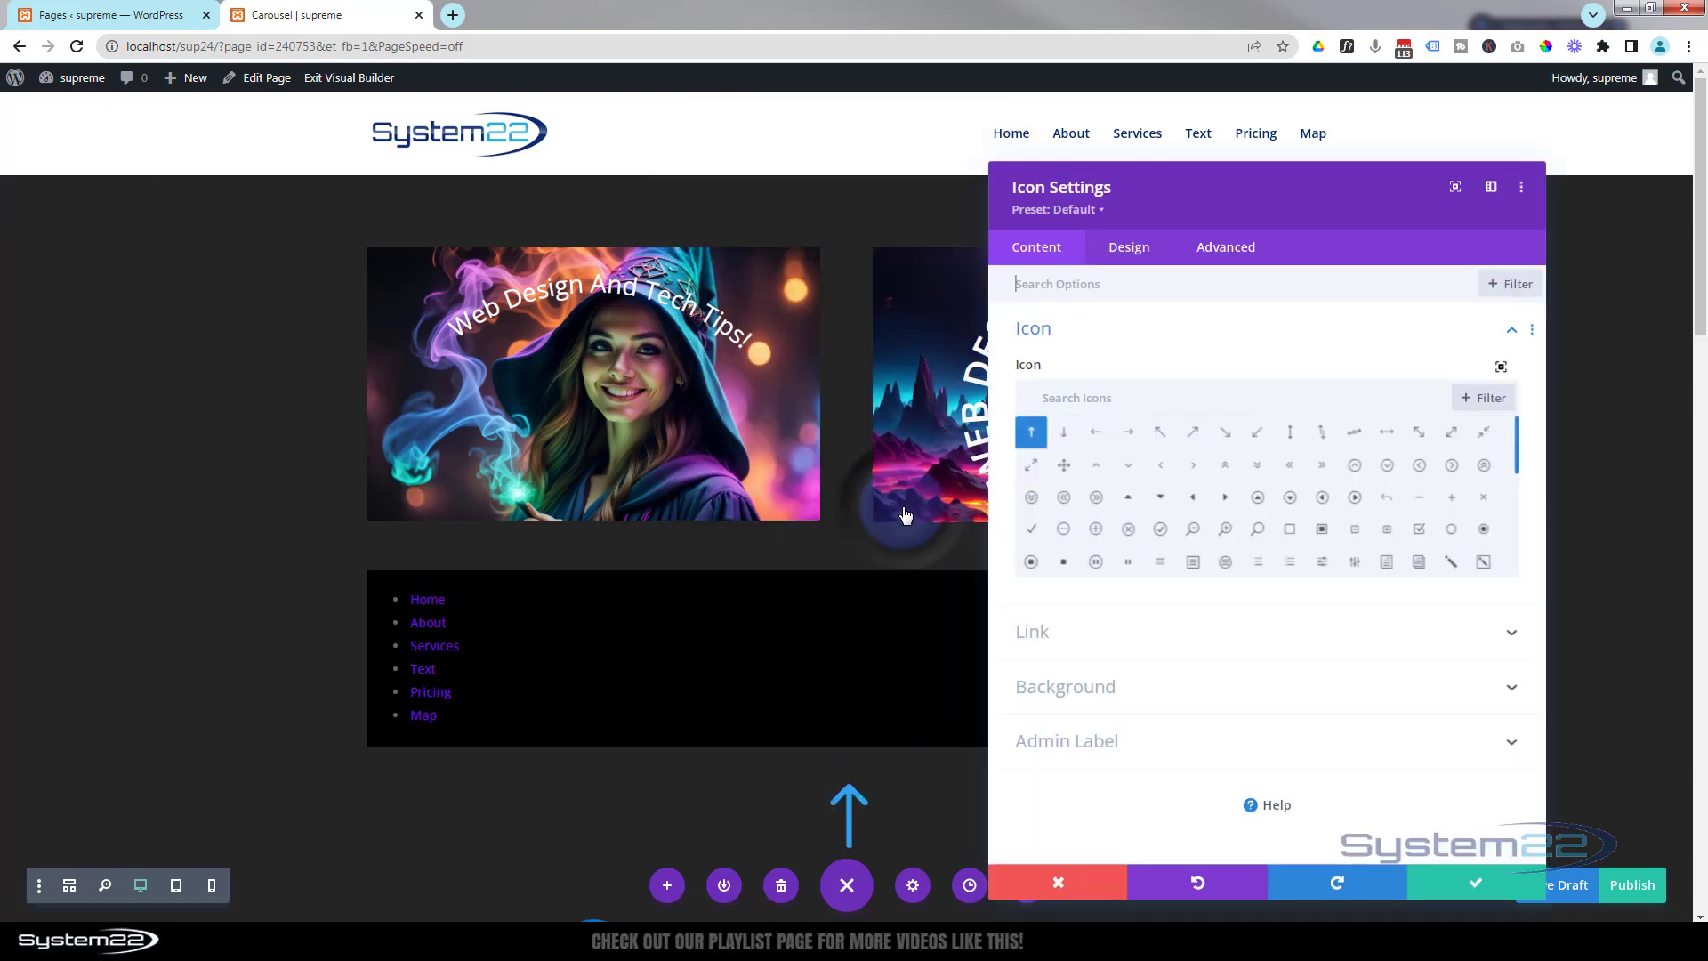
Search the icon library for menu and pick the hamburger menu icon.
click(1087, 400)
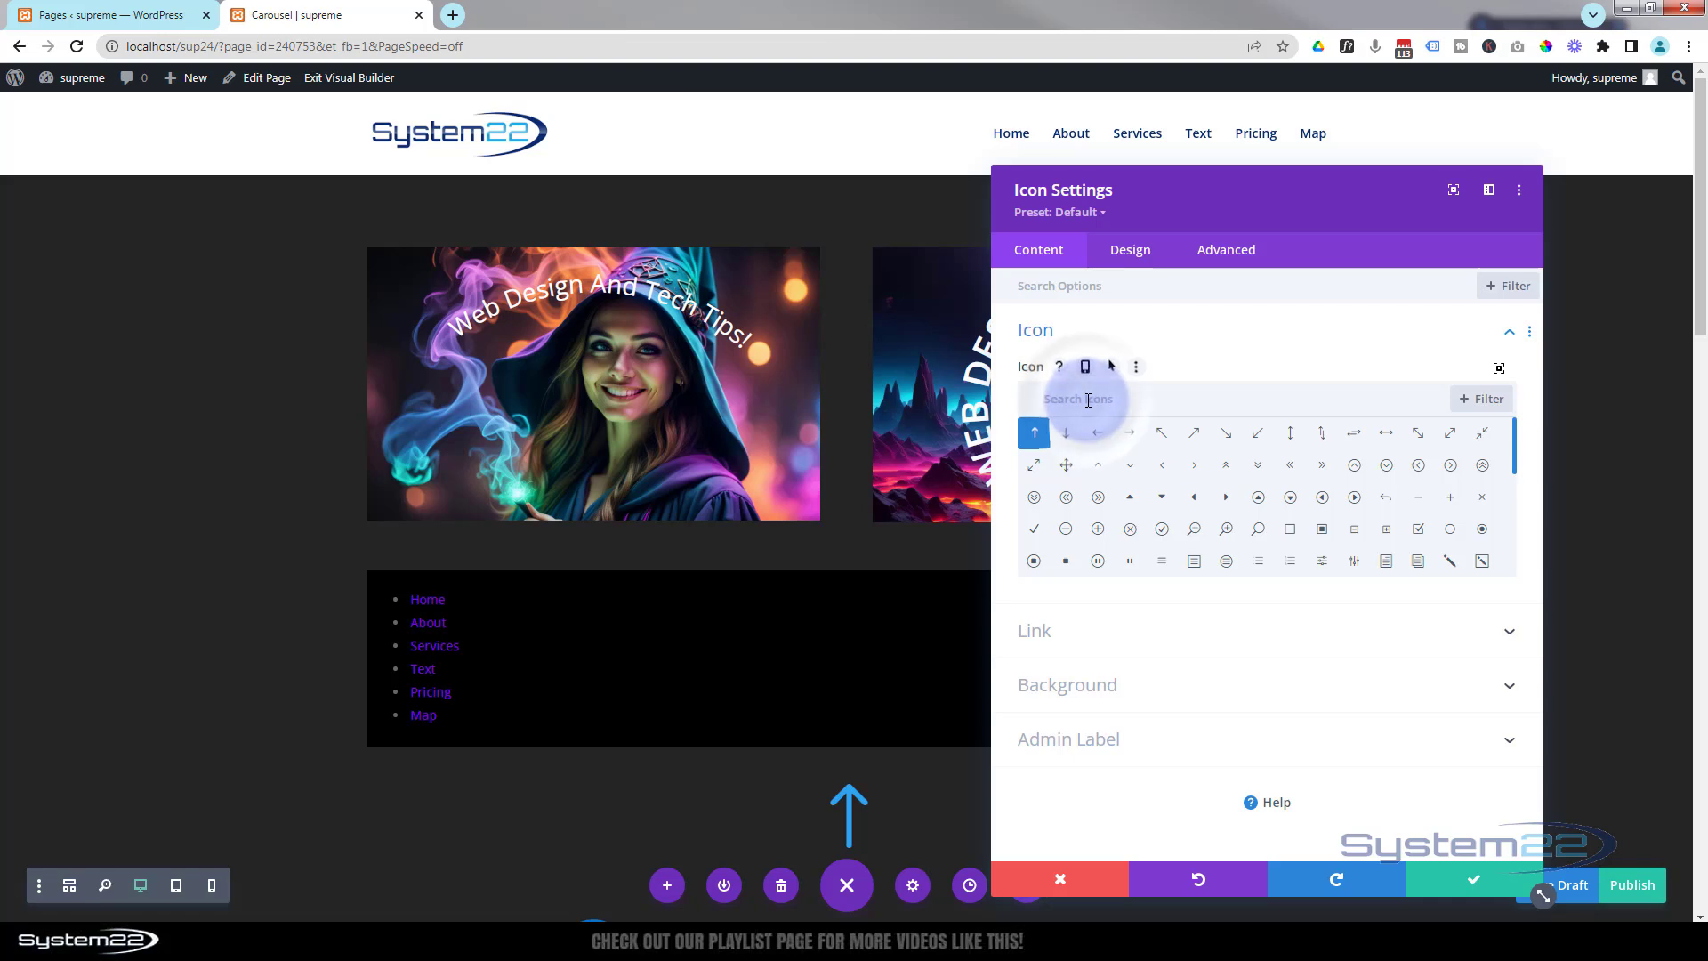
text(me)
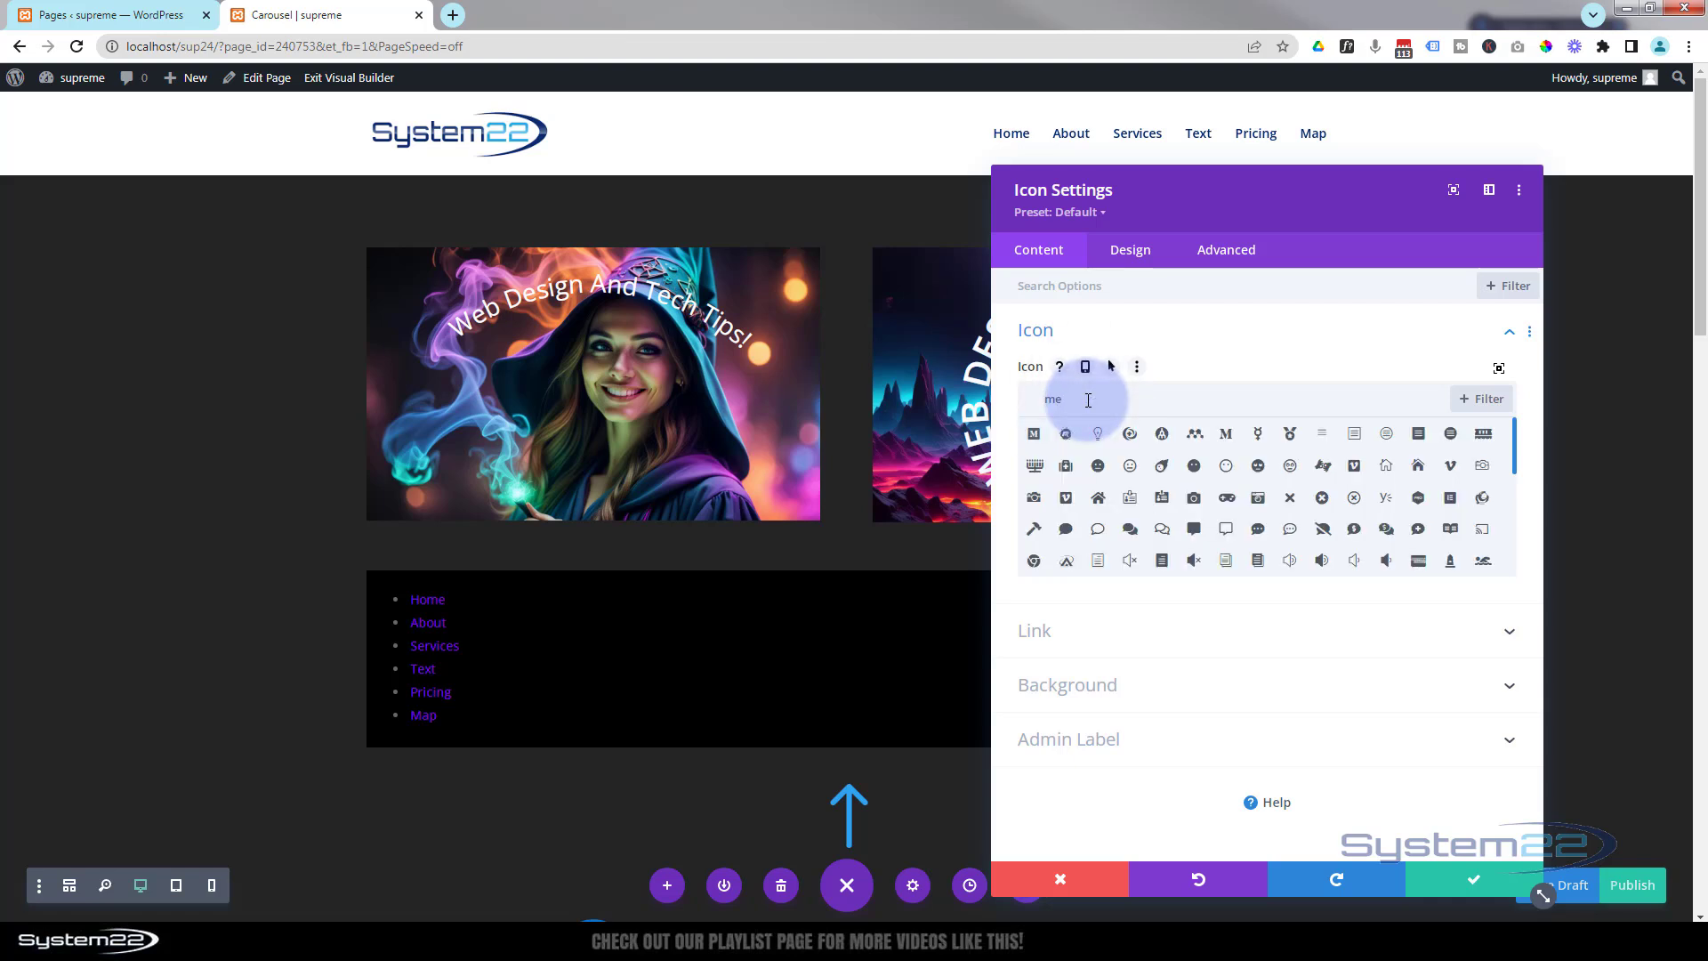
text(nu)
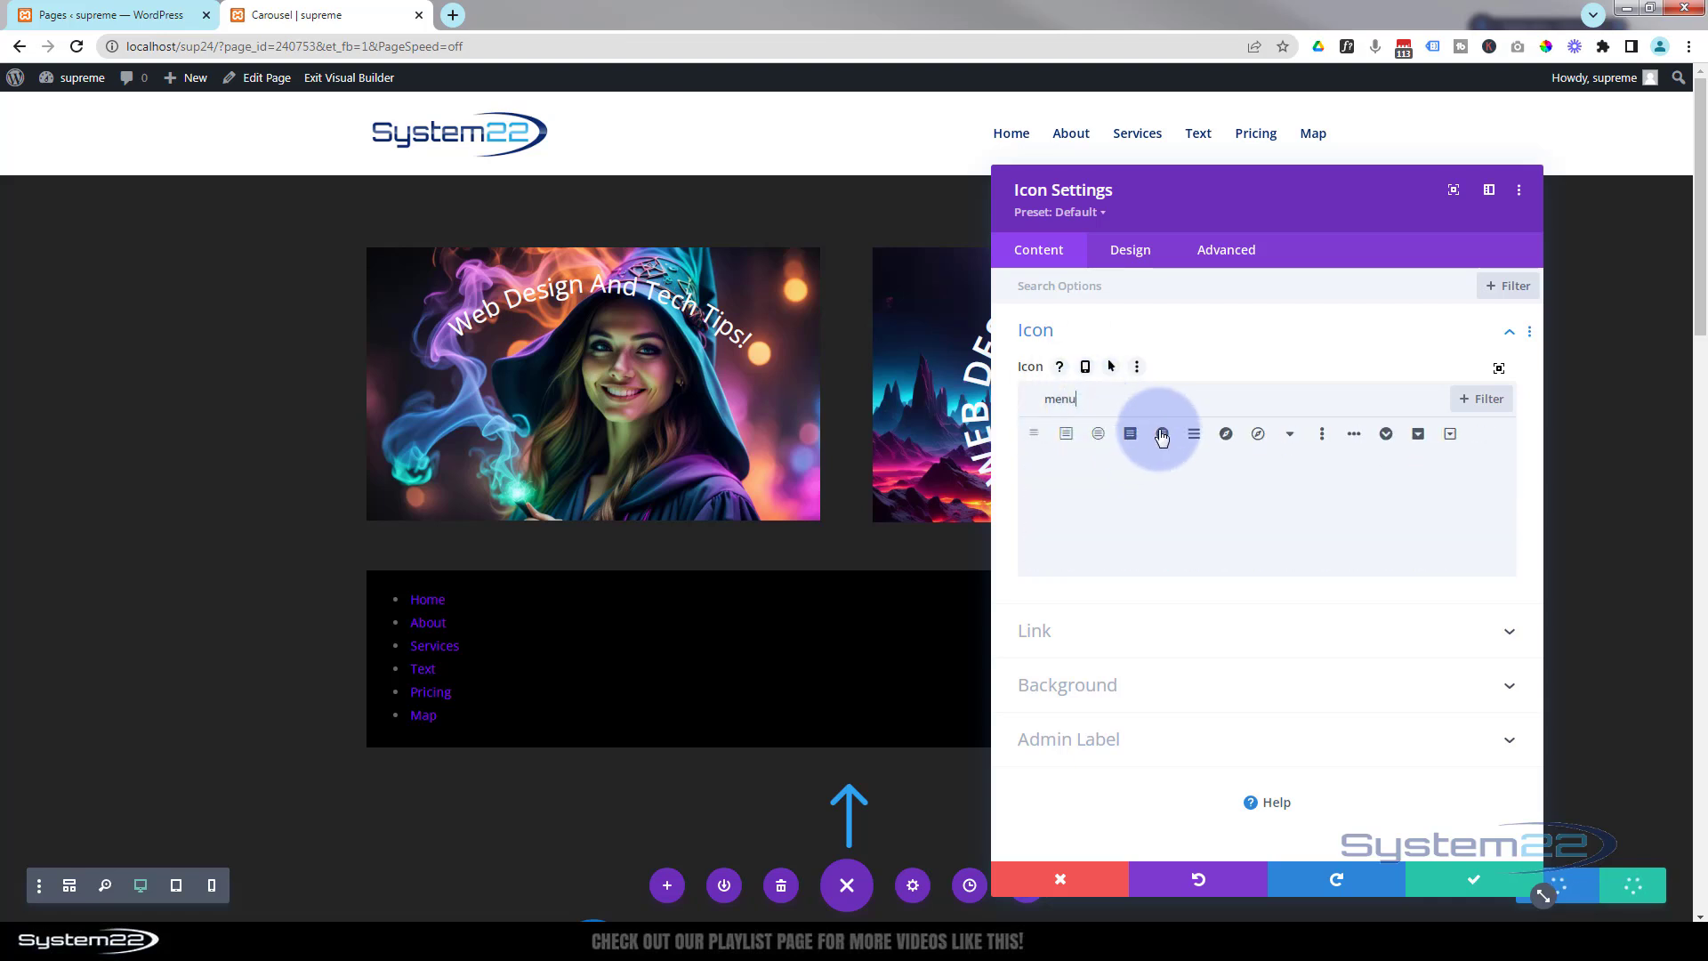
click(1130, 433)
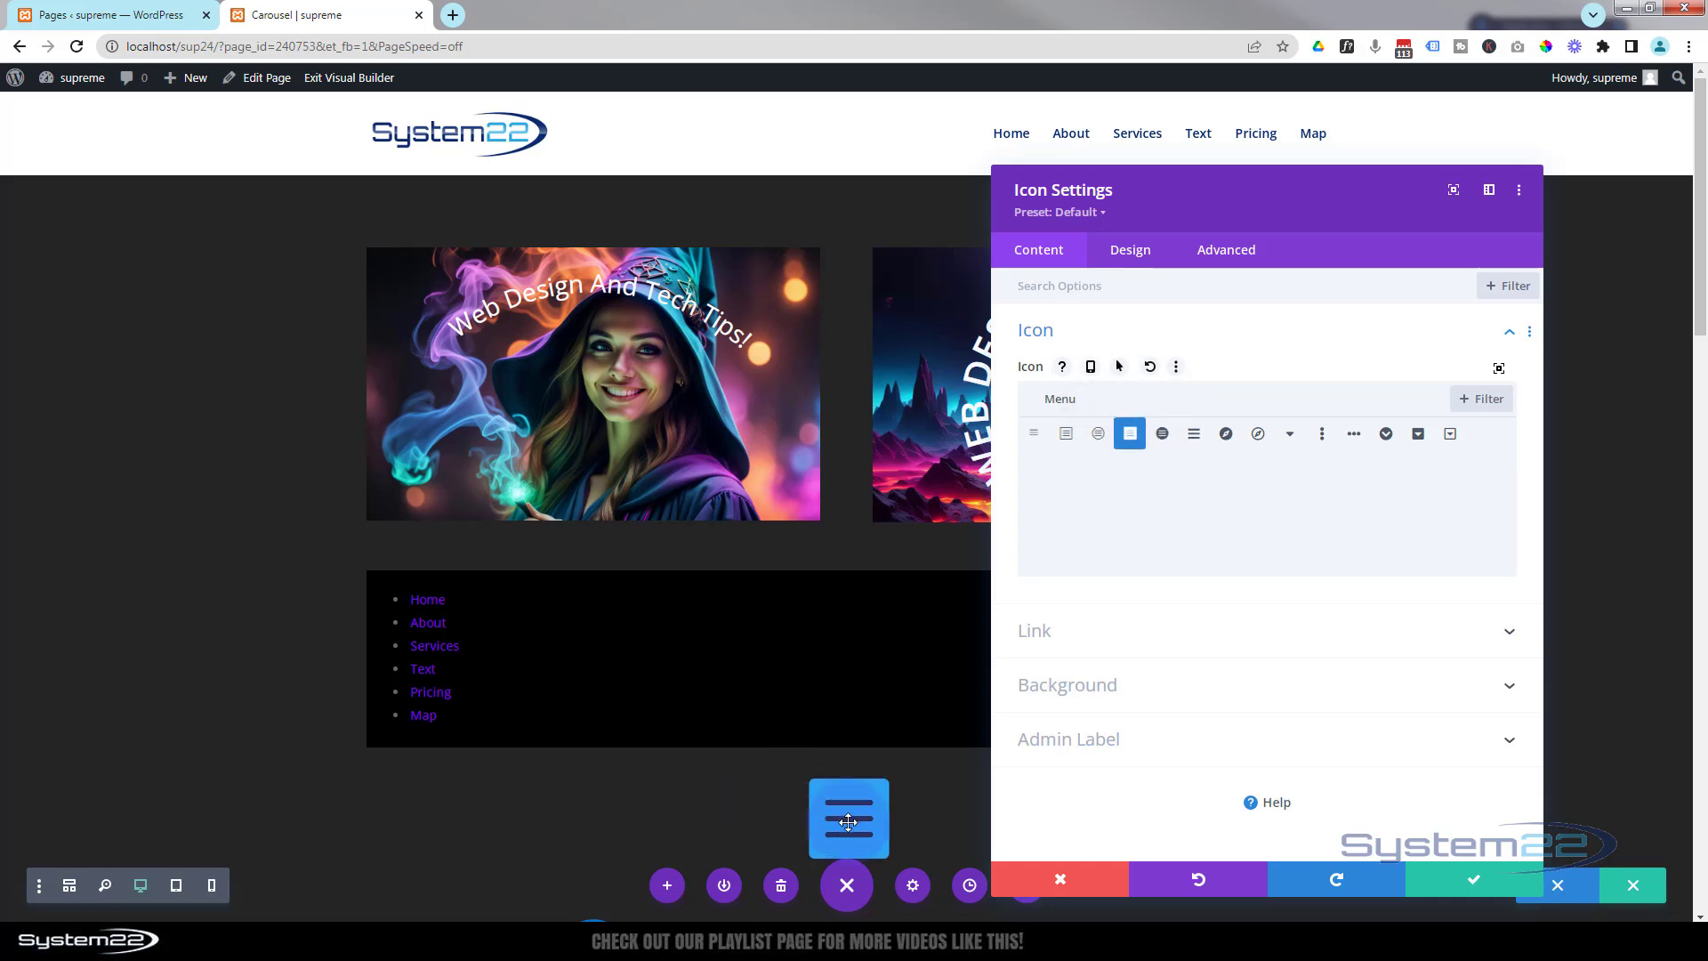
Set the icon color to purple #8300e9 in the icon design settings.
scroll(582, 763, down, 2)
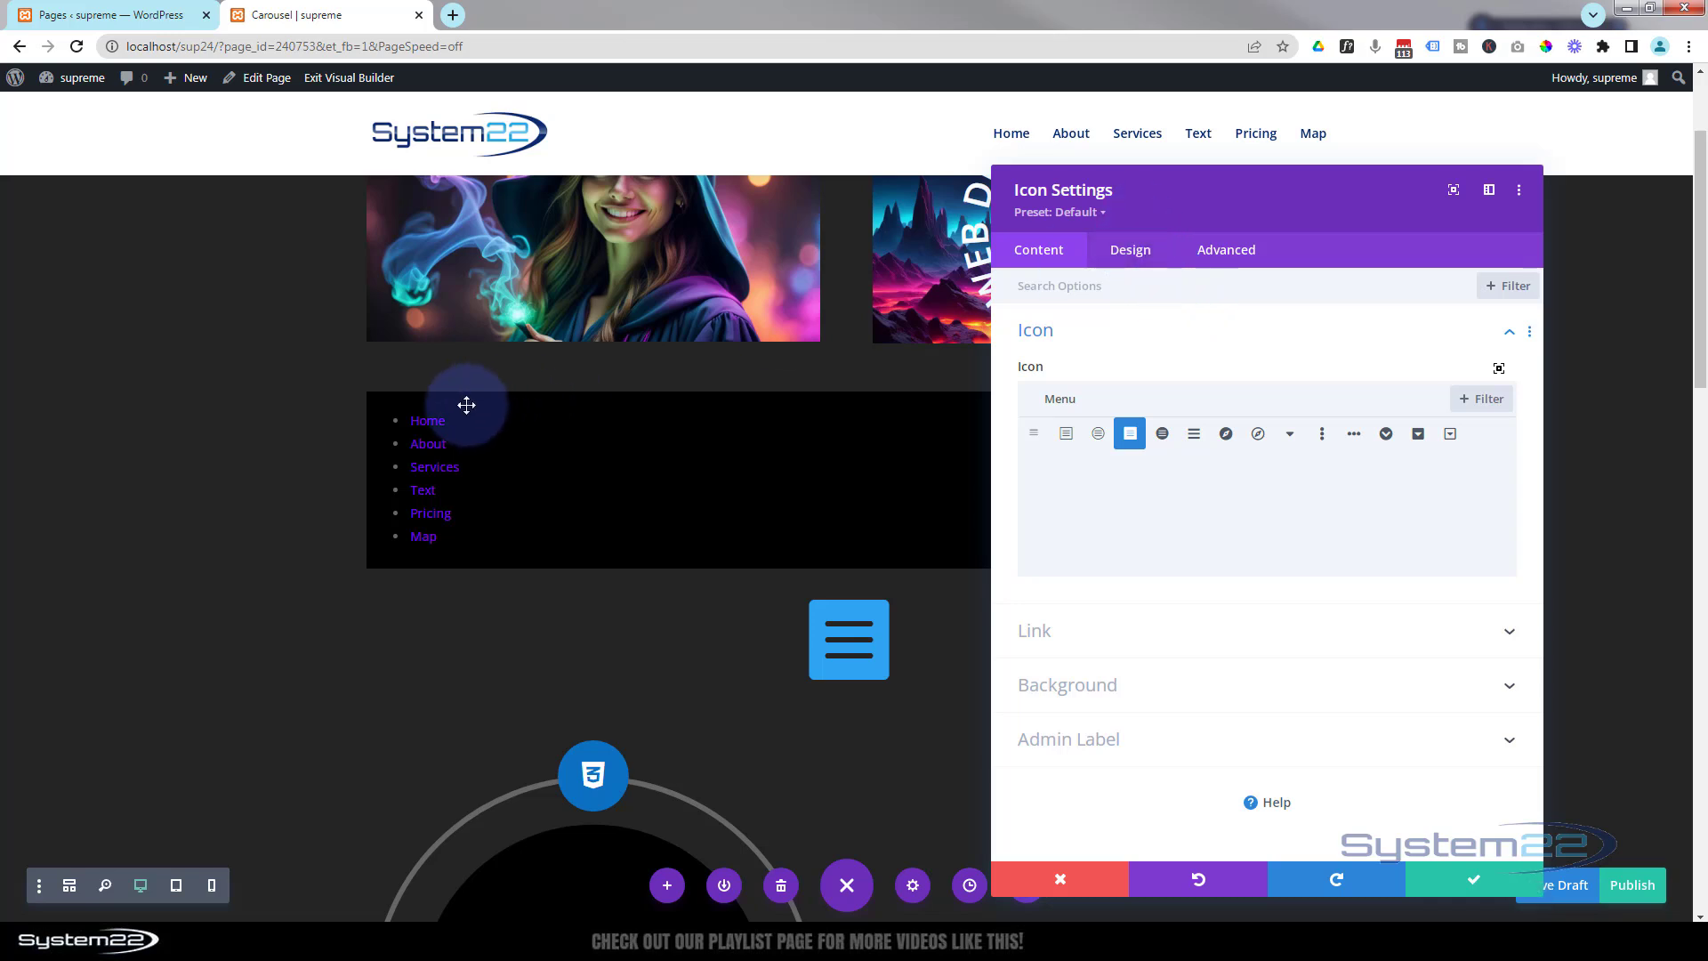
click(1132, 252)
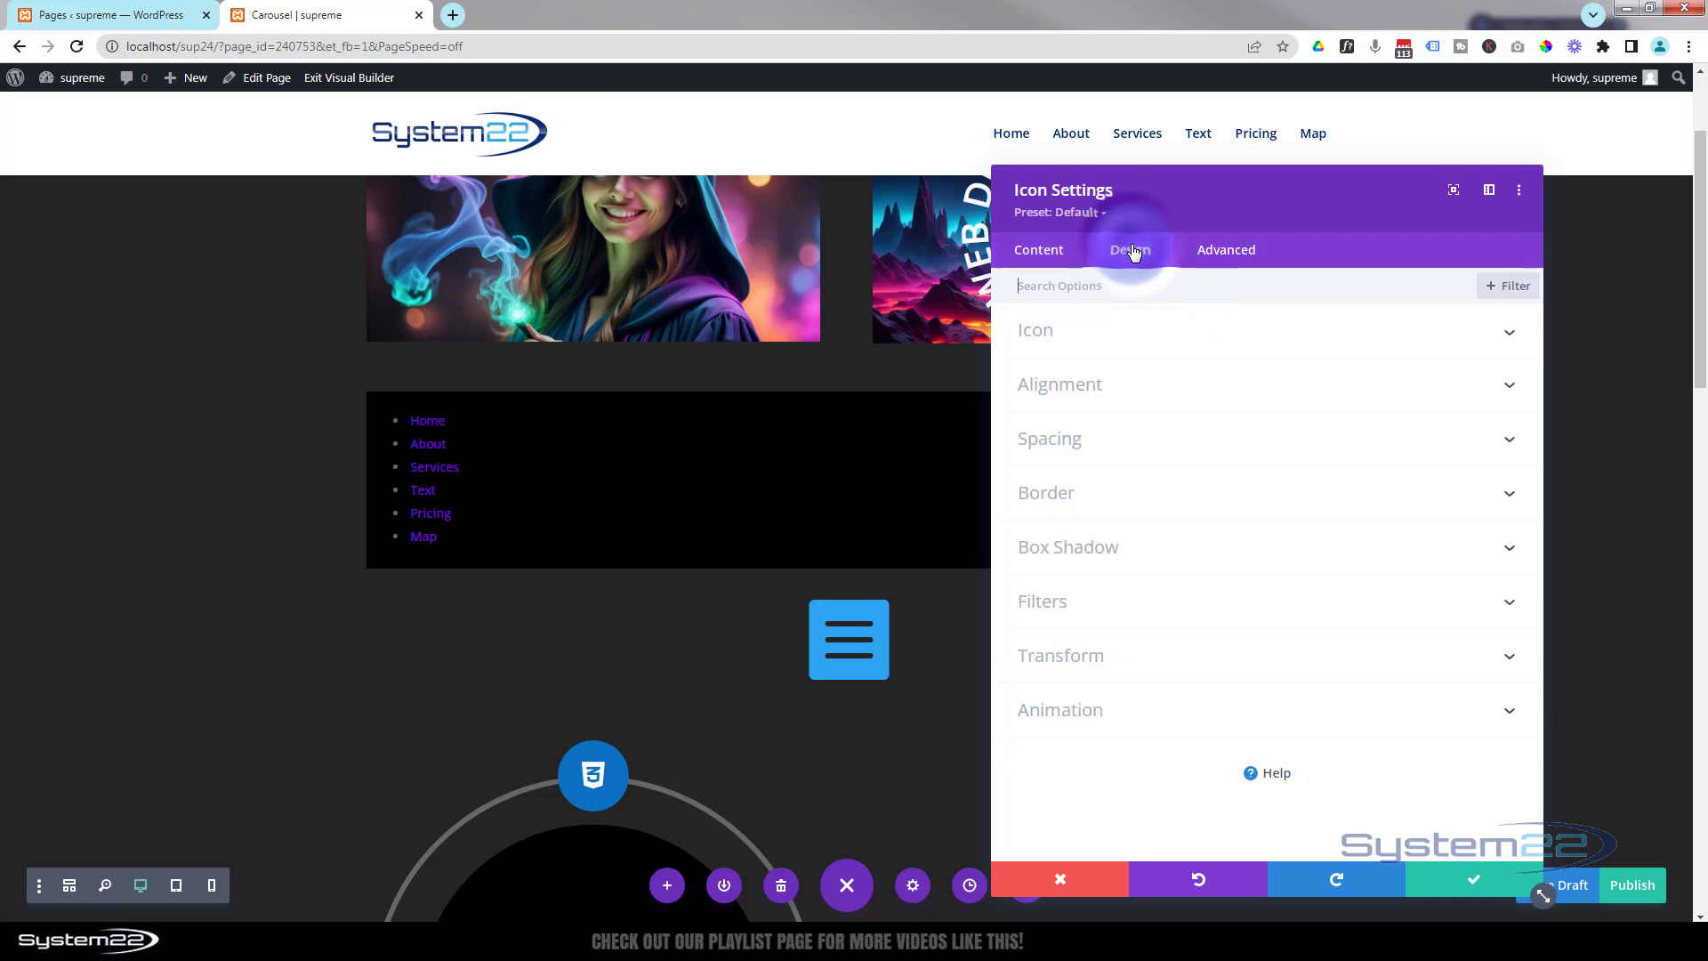
click(1211, 332)
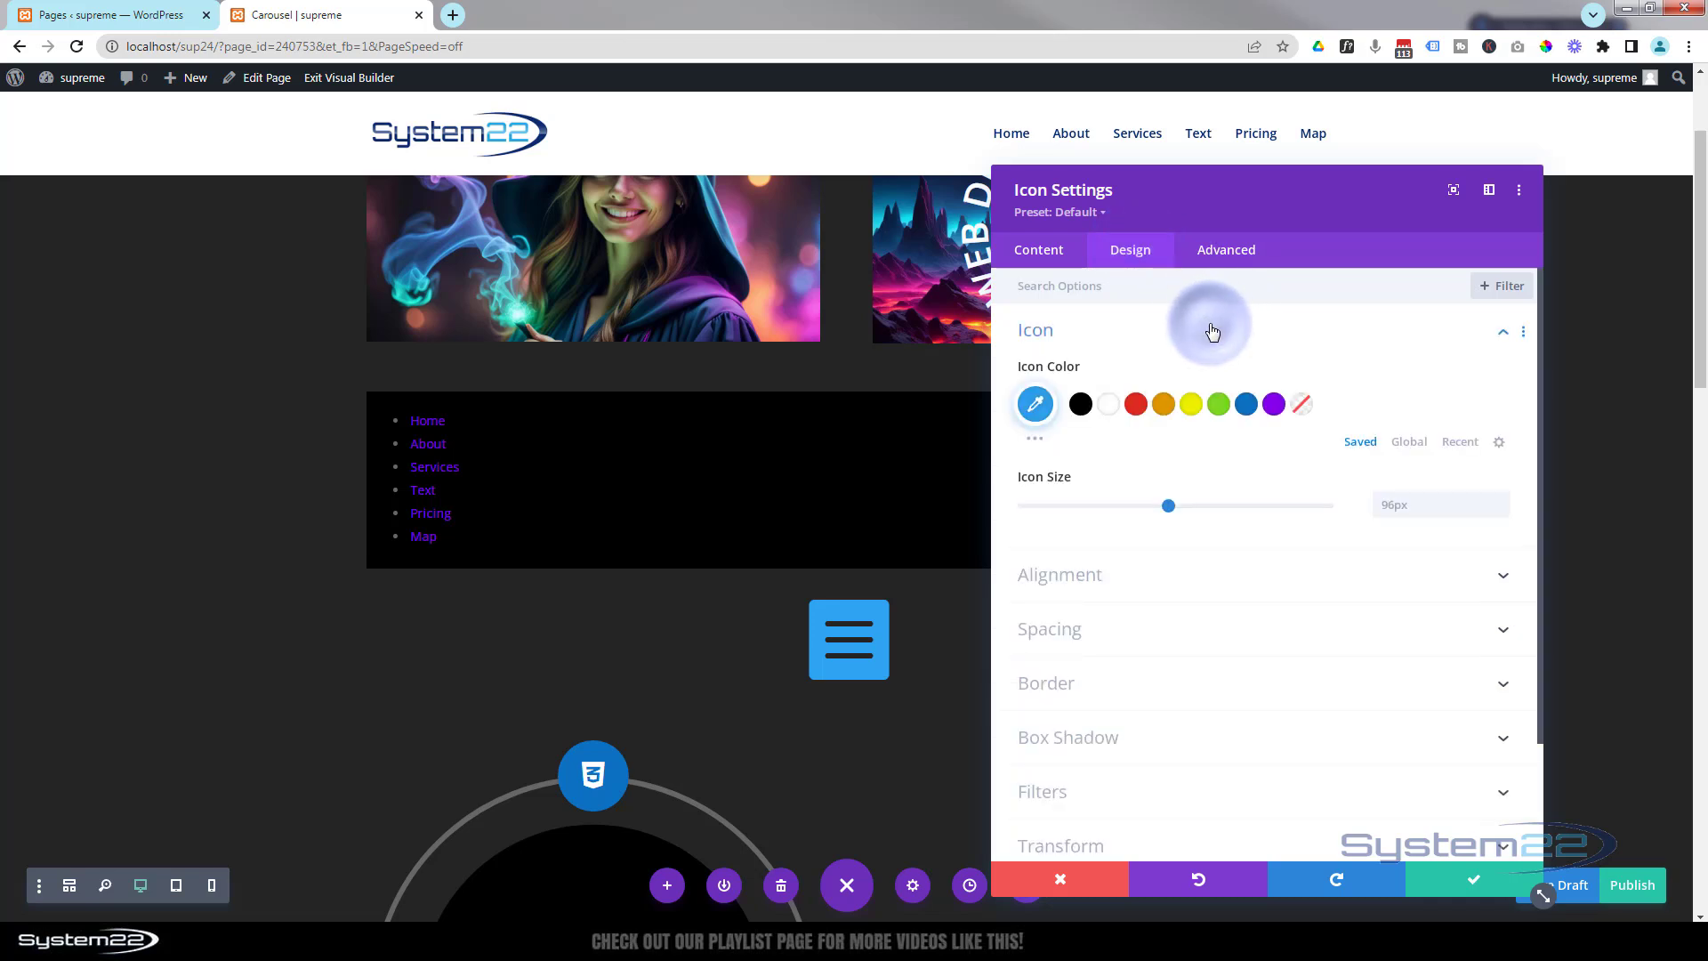
click(1275, 405)
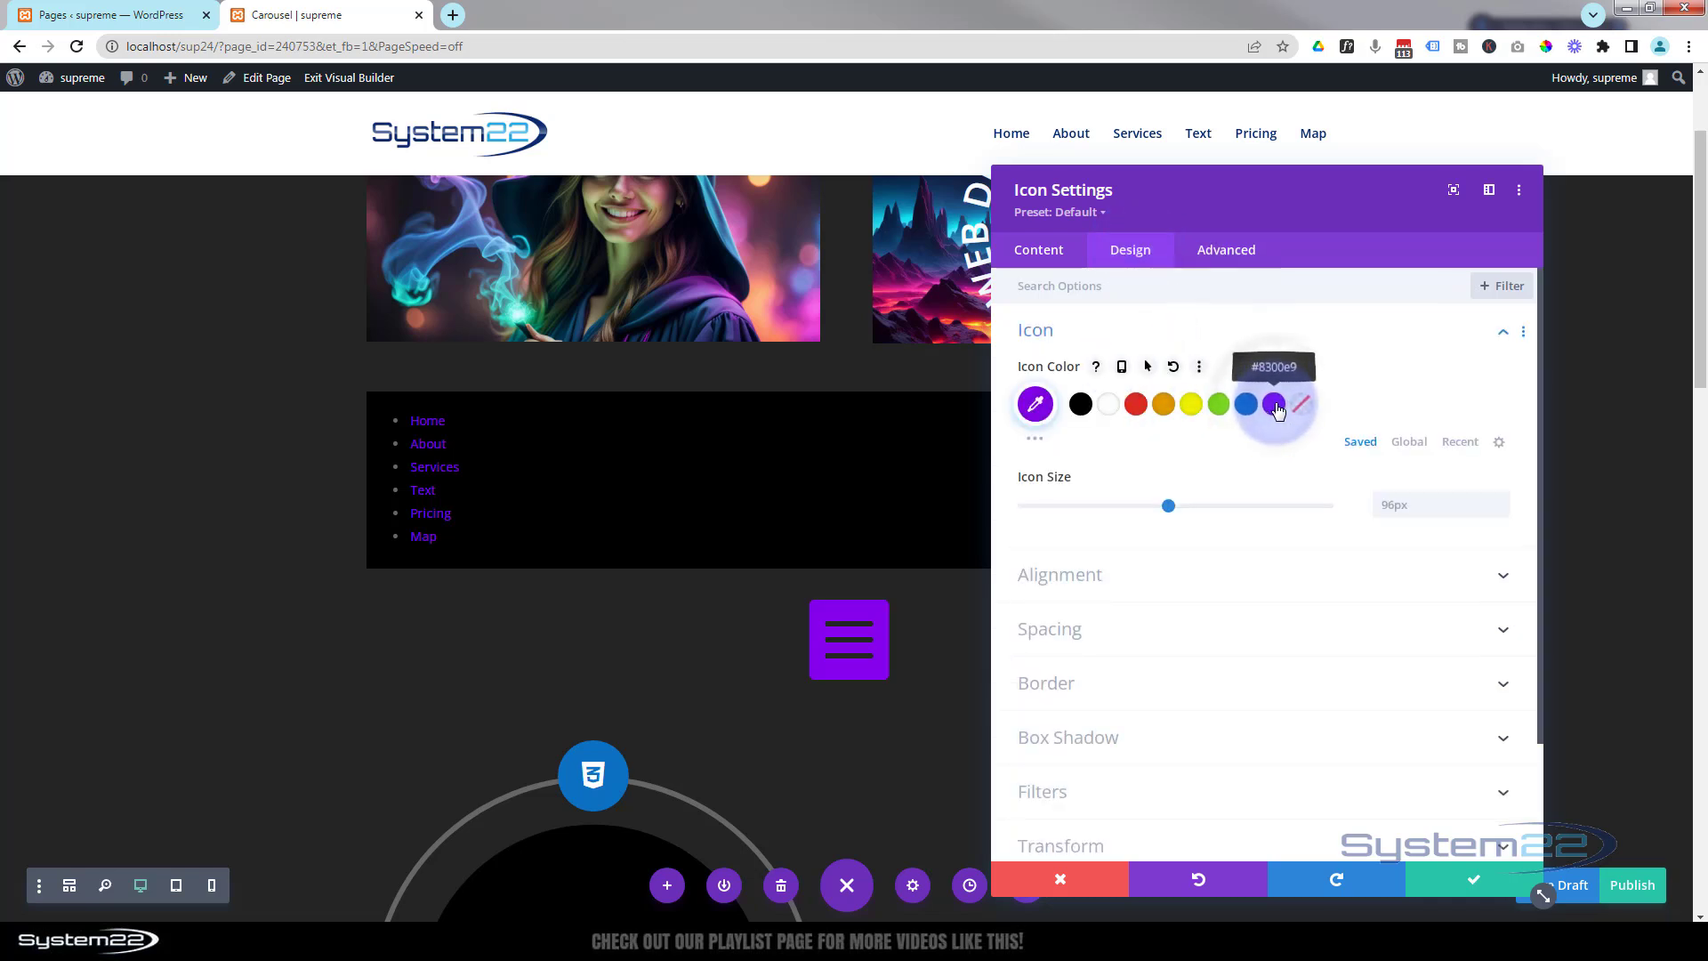
Set the icon's hover color to orange #e09900.
click(1147, 370)
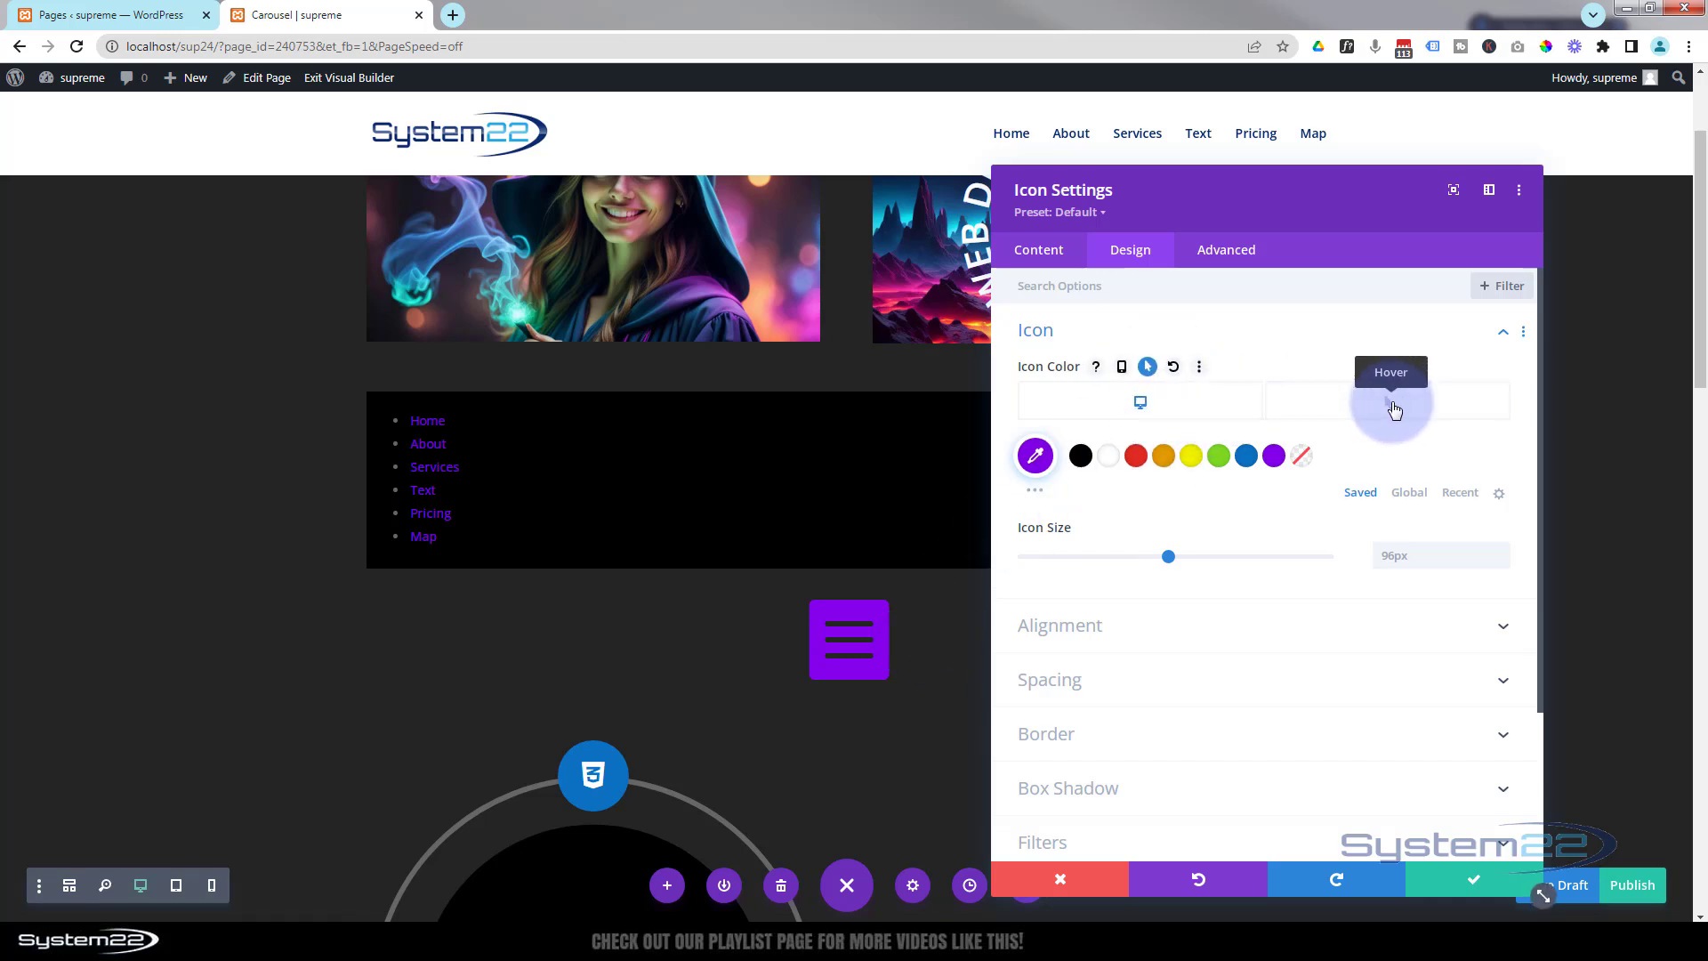
click(1394, 409)
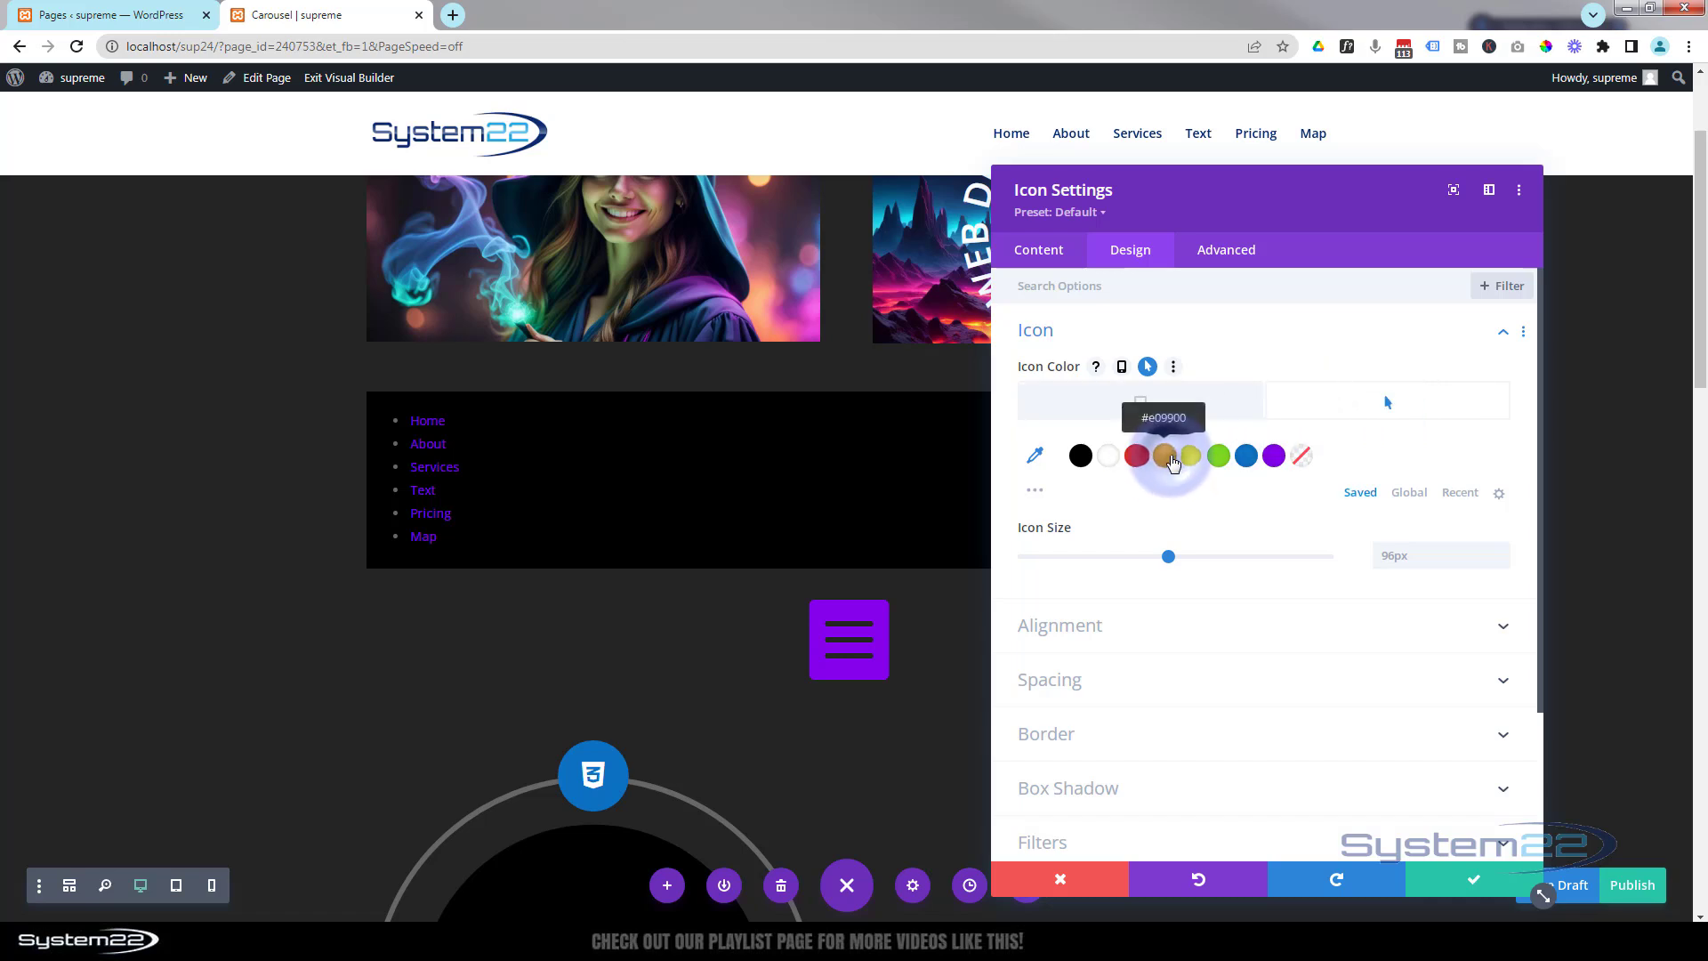
click(1165, 458)
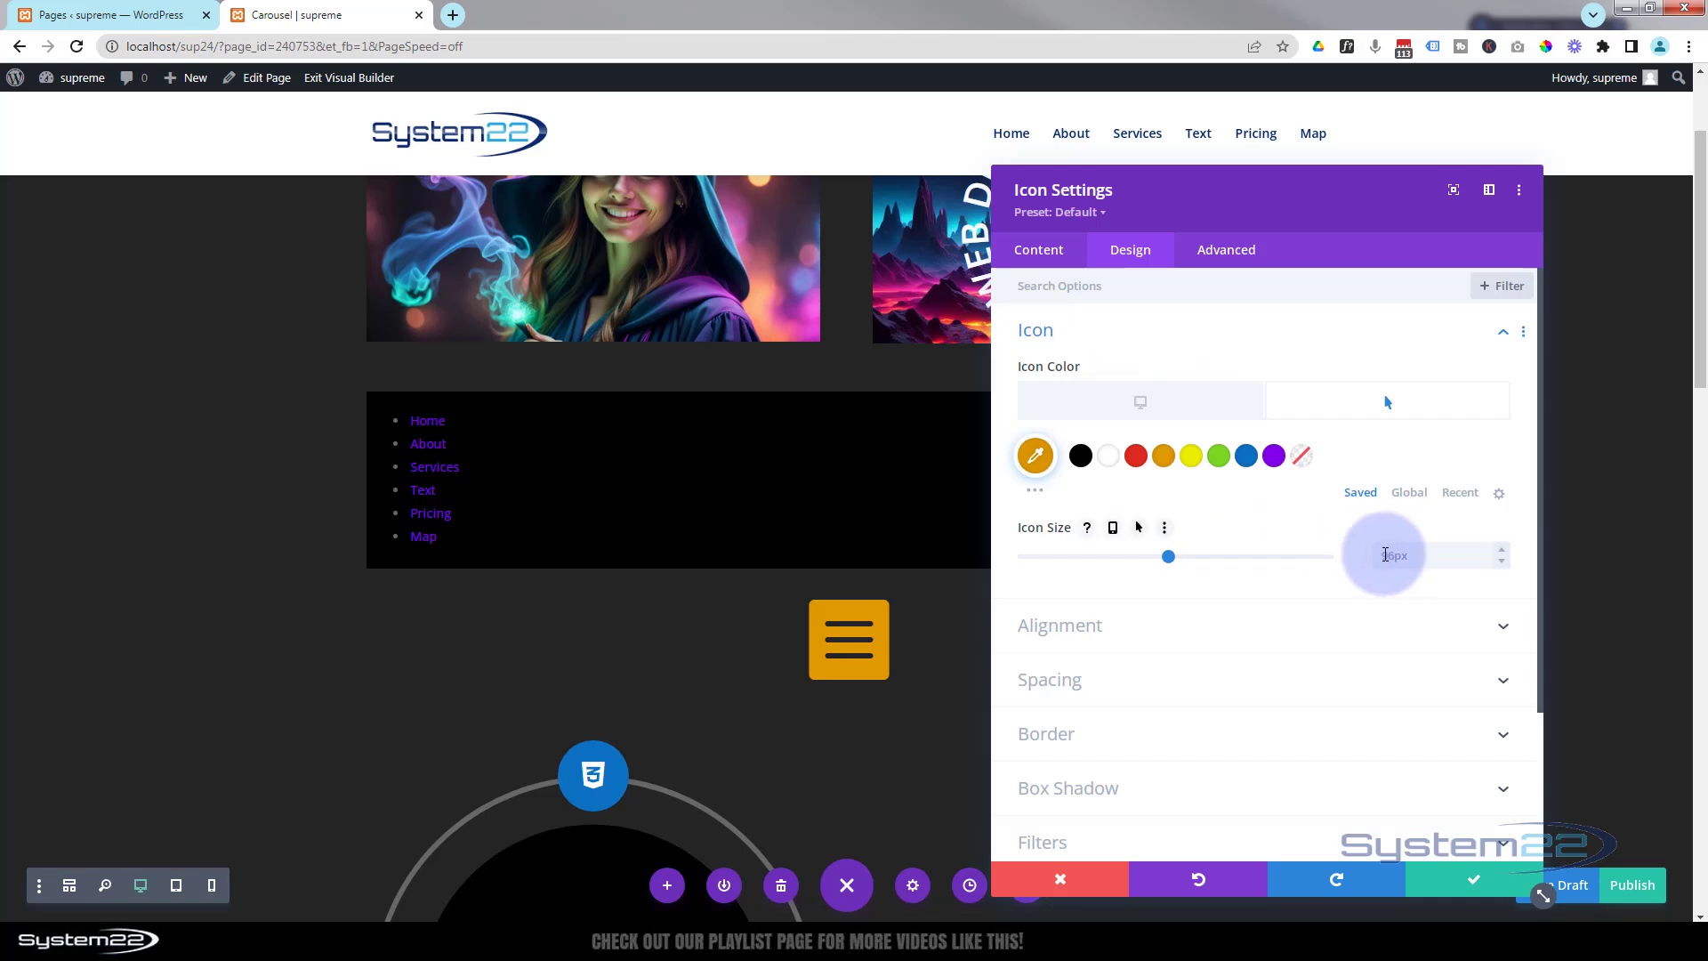
Set the icon size to 50px and its alignment to left, then save the Icon module.
click(1385, 554)
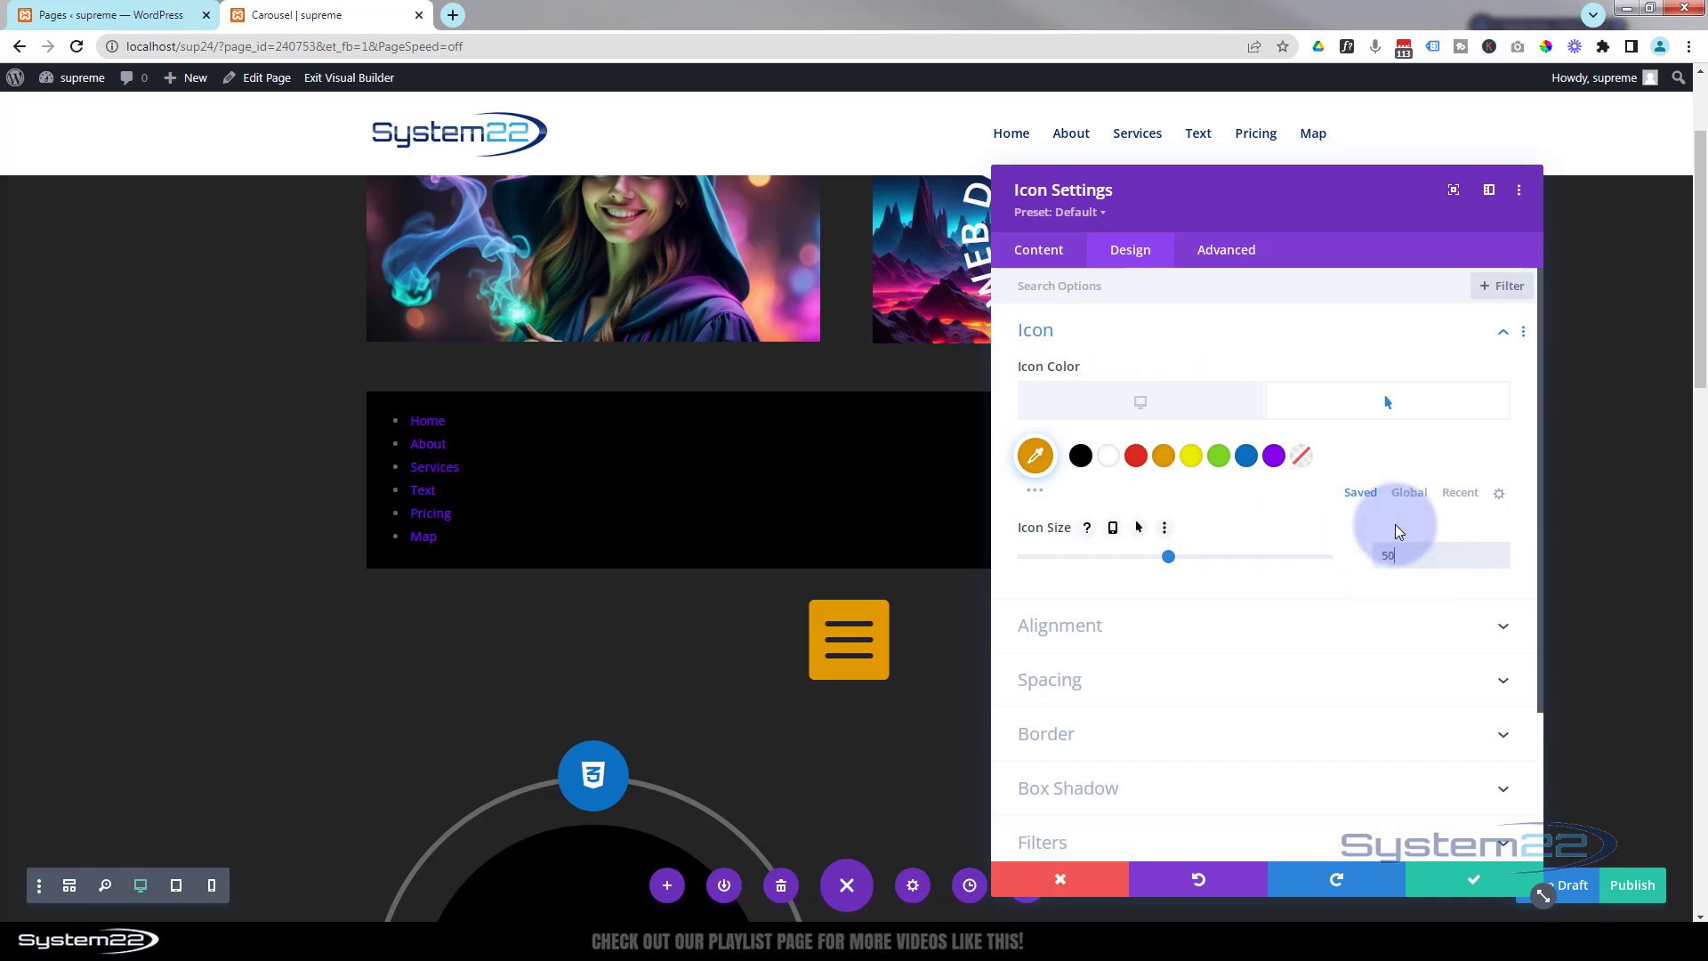
text(50px)
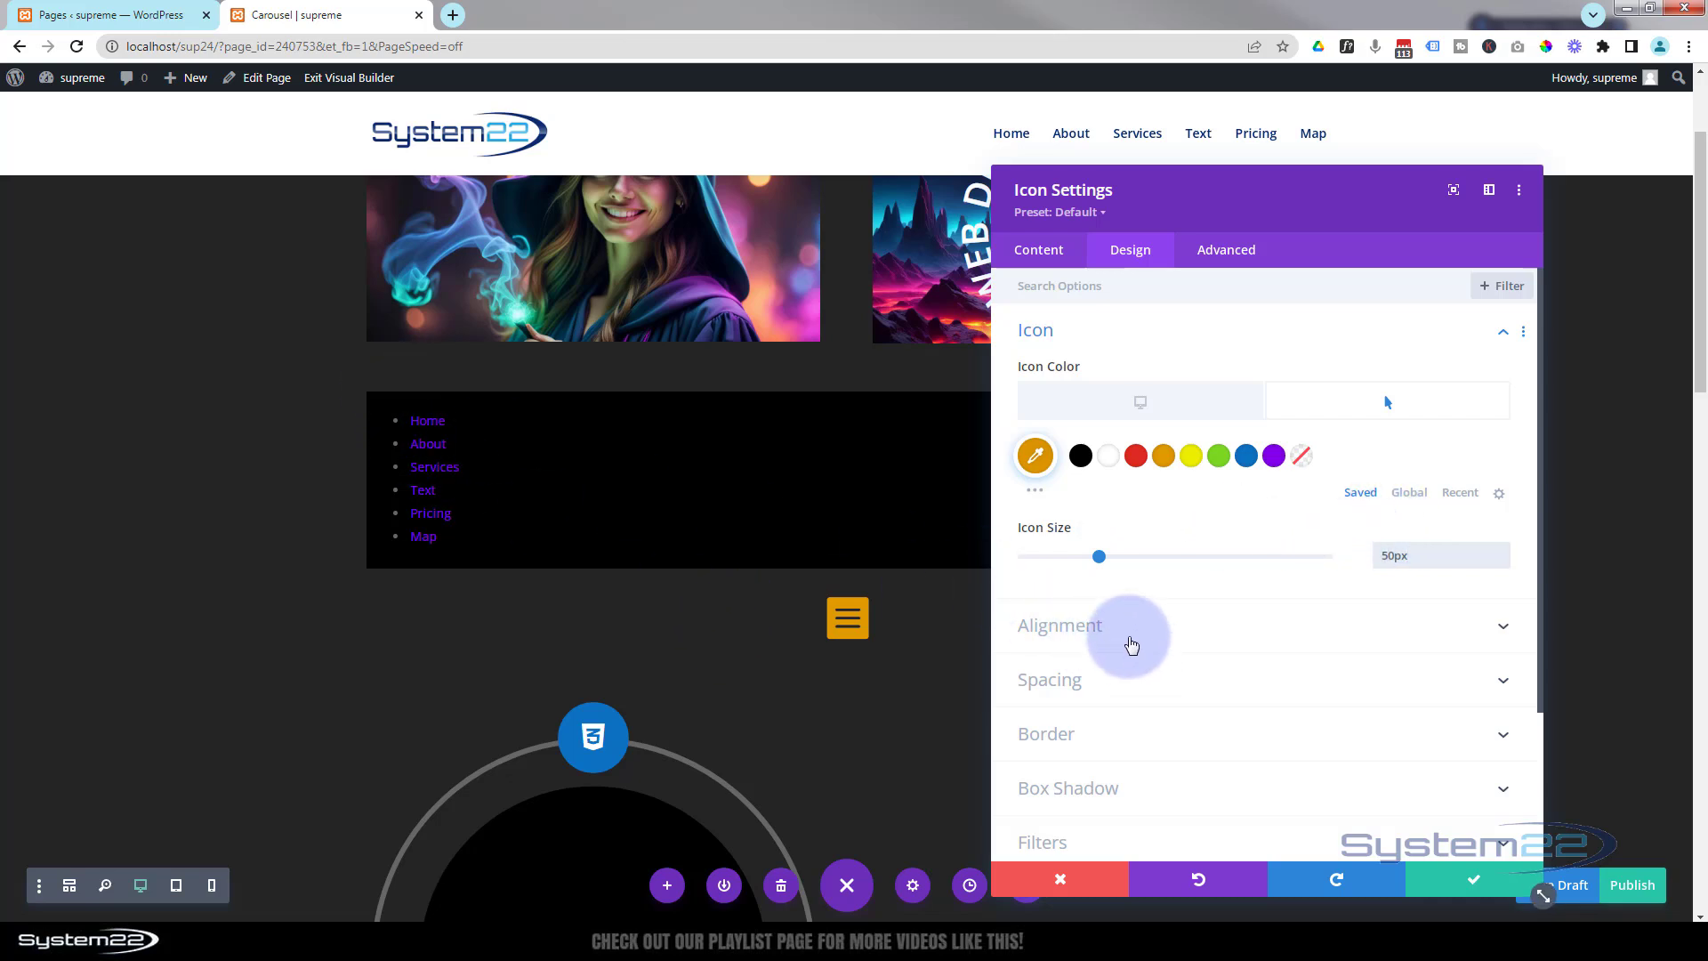
click(1112, 624)
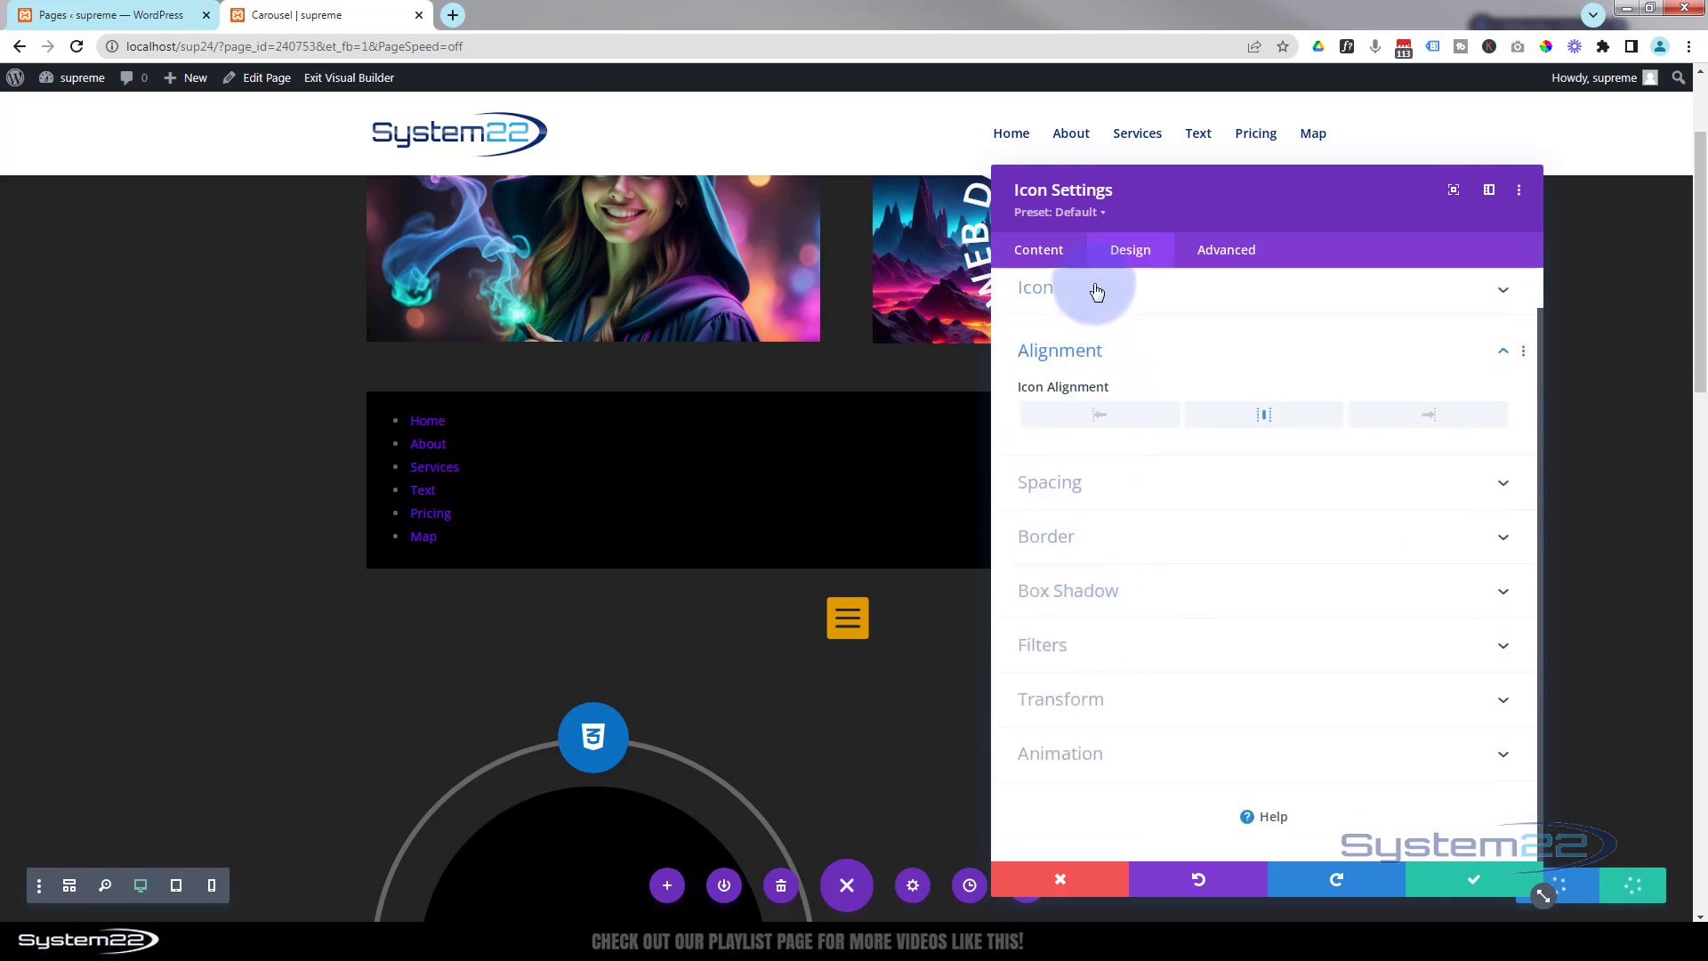
click(1102, 418)
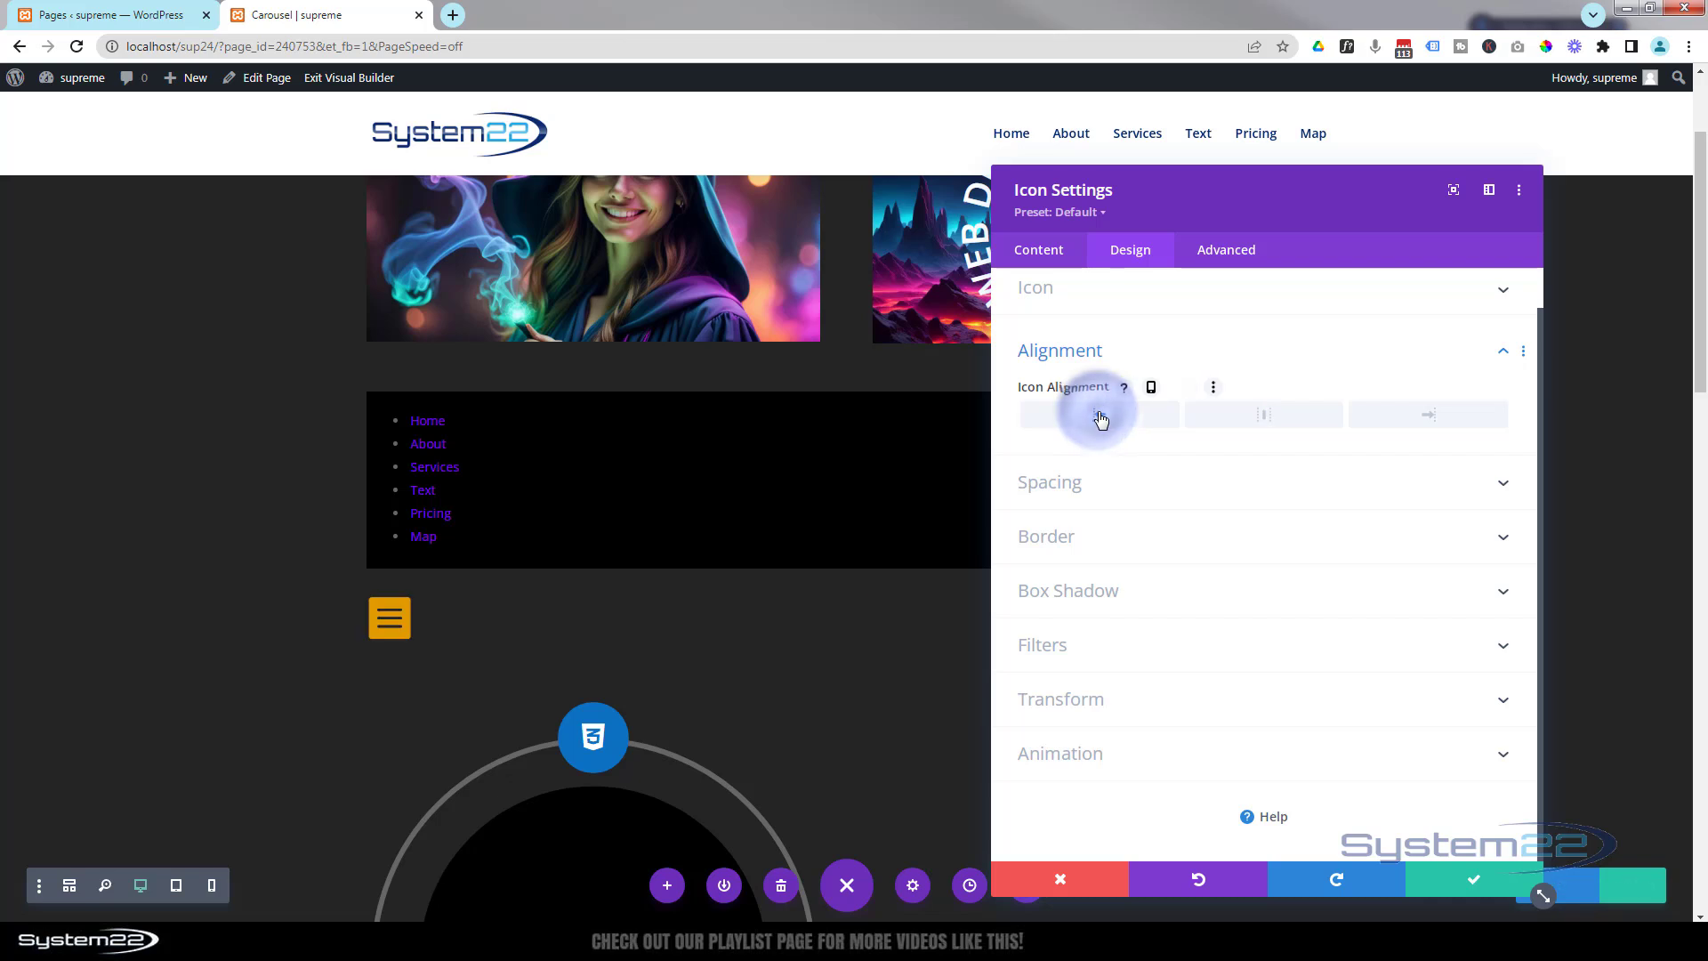
click(1455, 885)
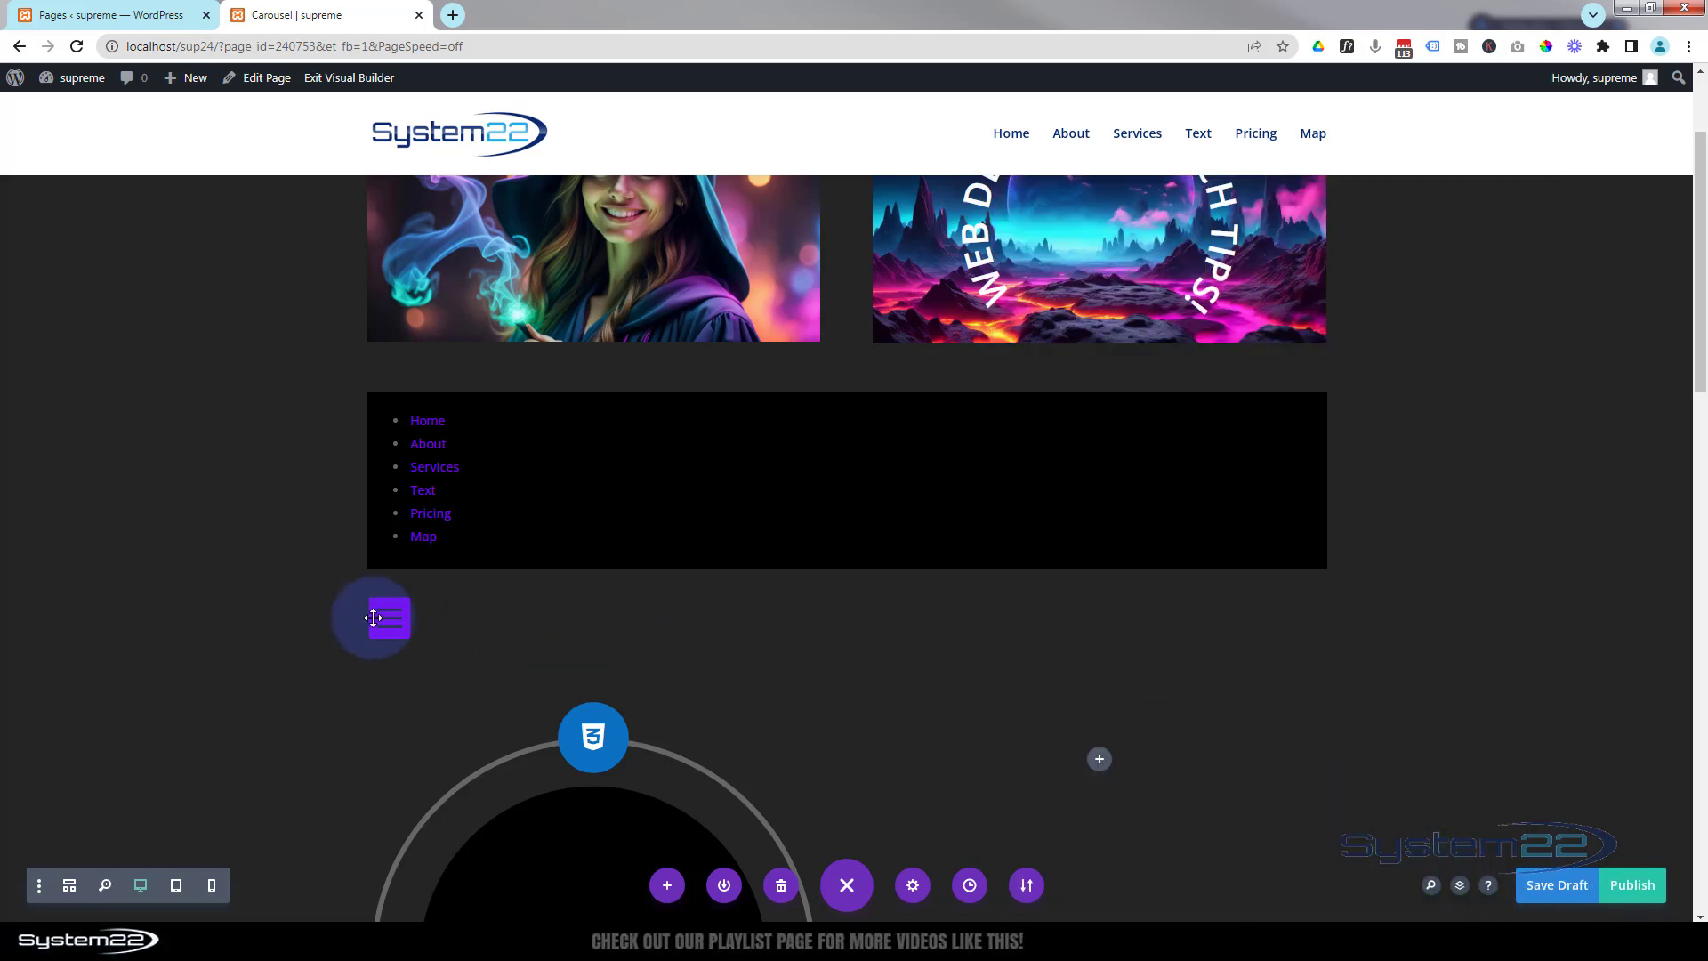
Move the icon module above the Supreme Menu module in the same row.
mouse_move(394, 621)
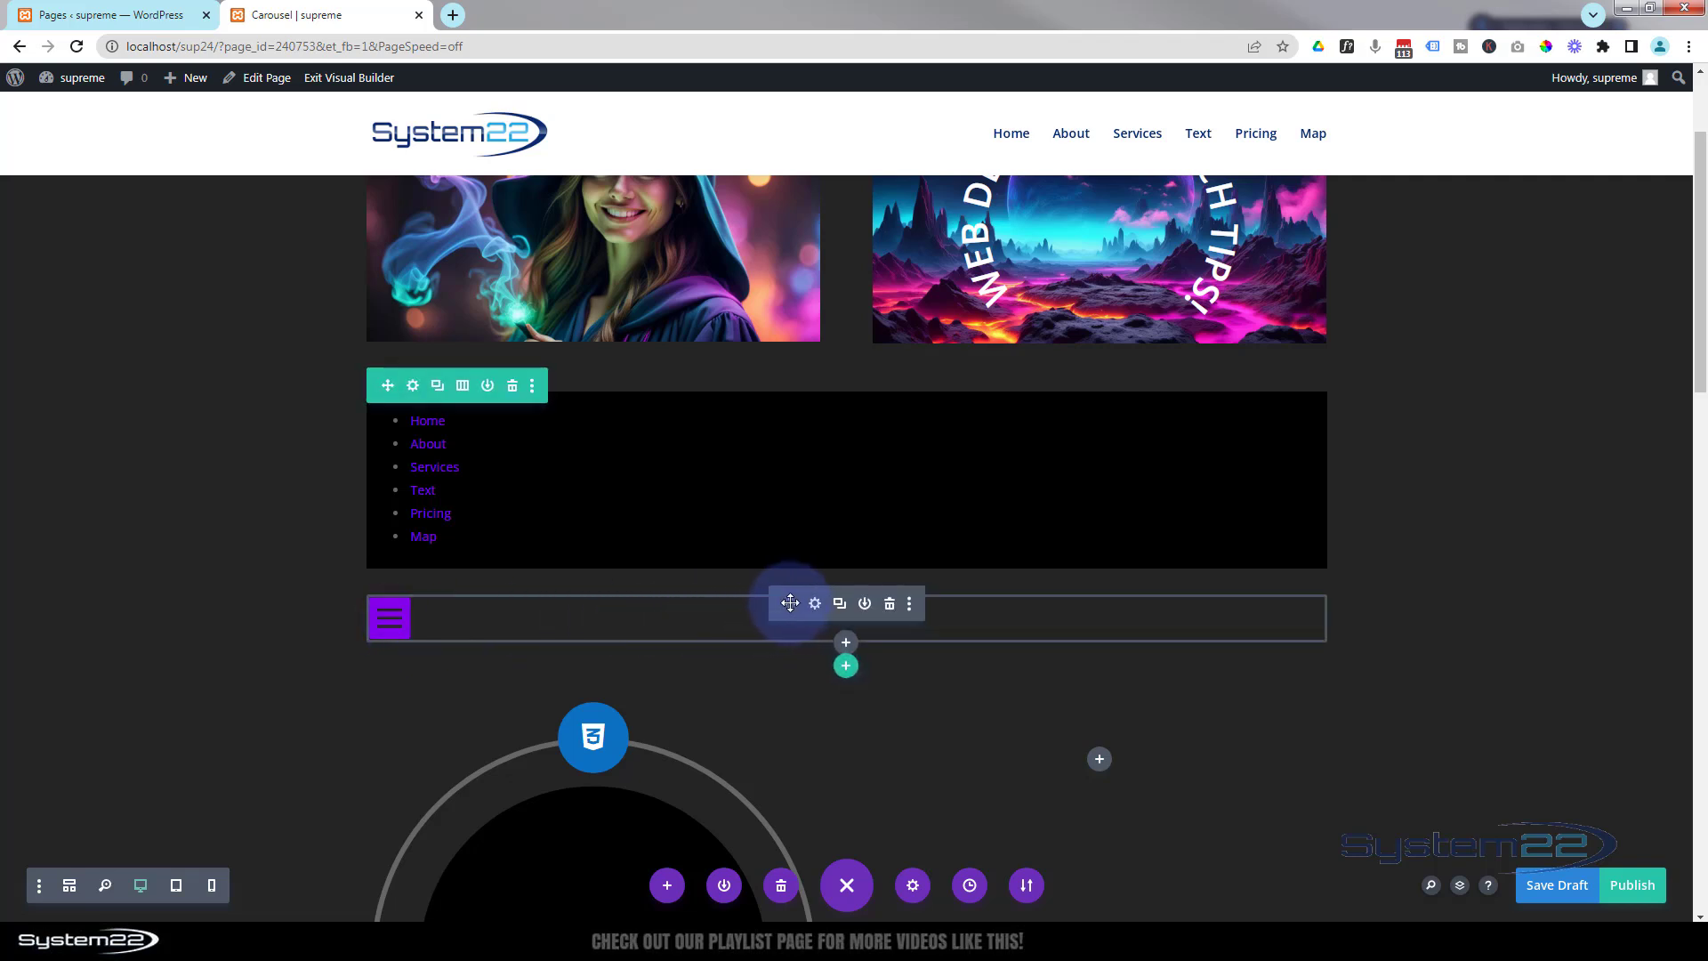
drag(790, 603, 547, 383)
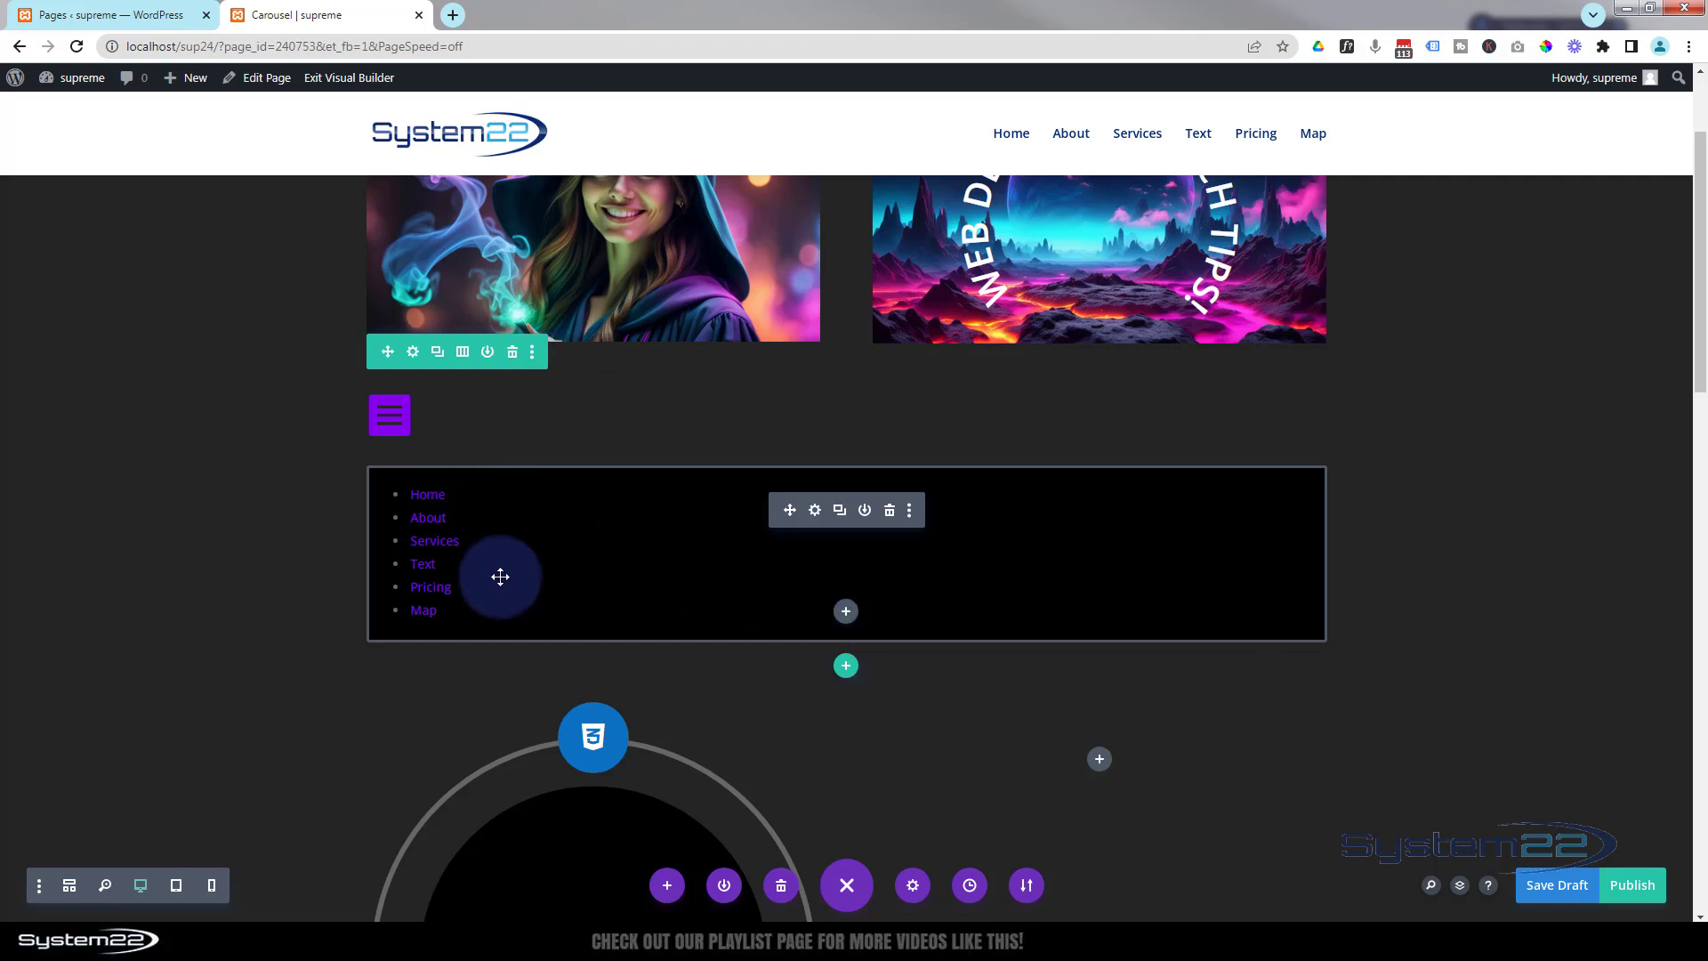
Insert a Text module below the Supreme Menu module.
click(846, 612)
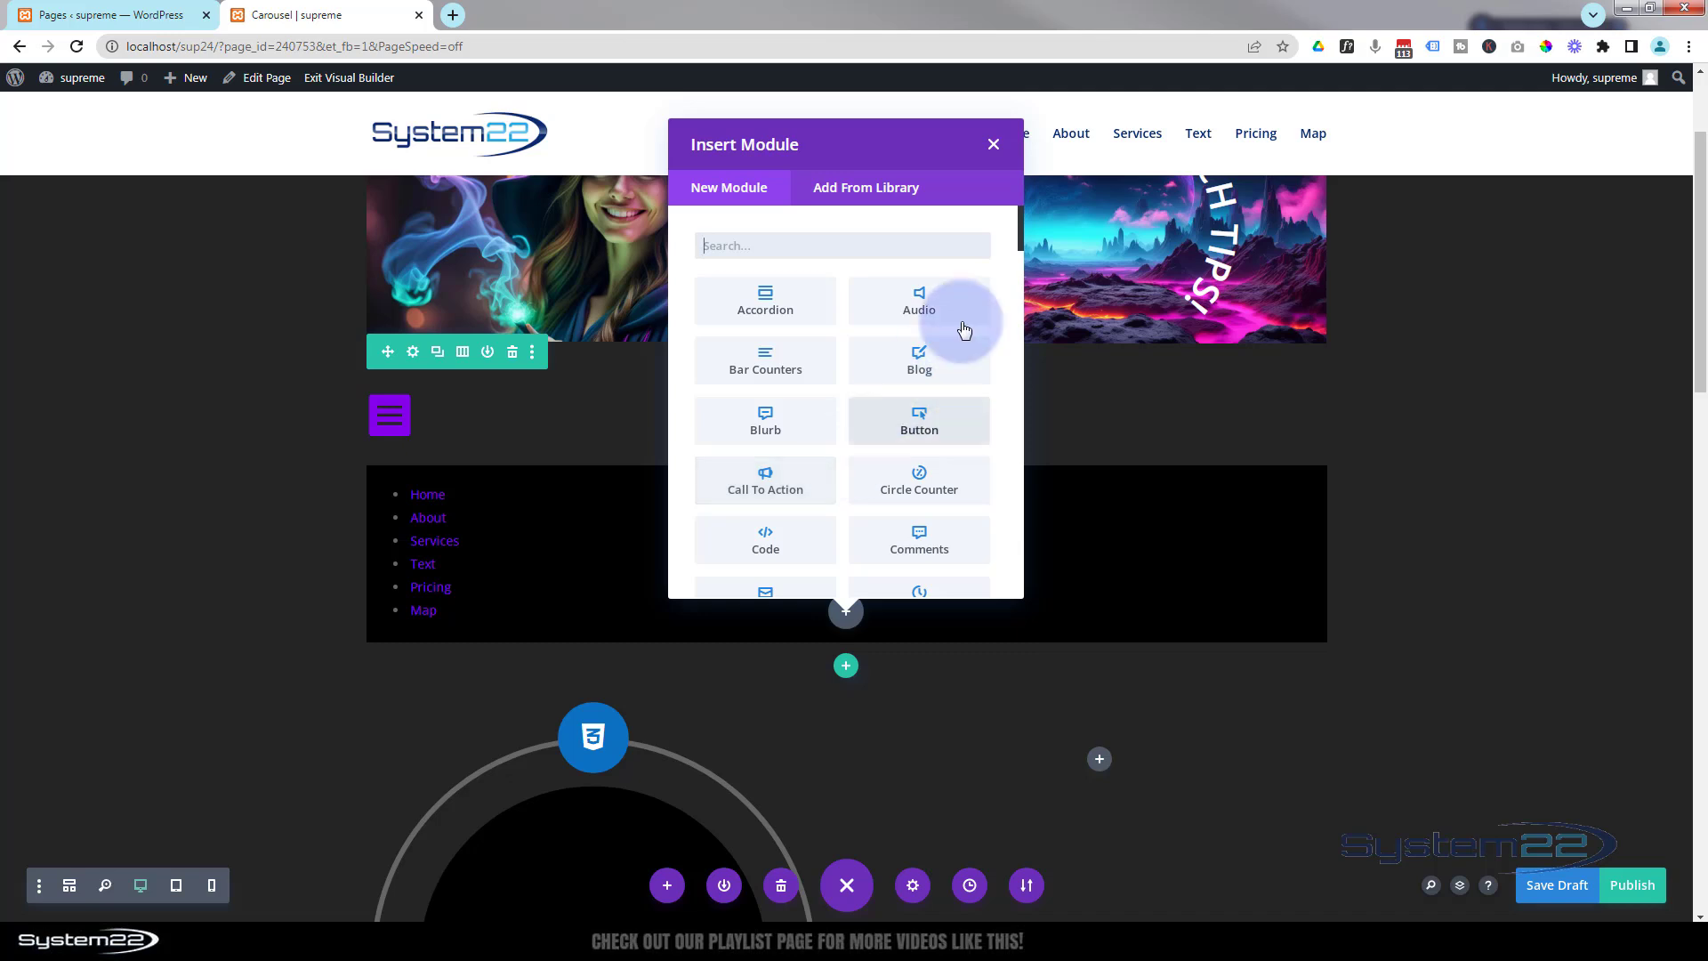
drag(1019, 242, 1021, 621)
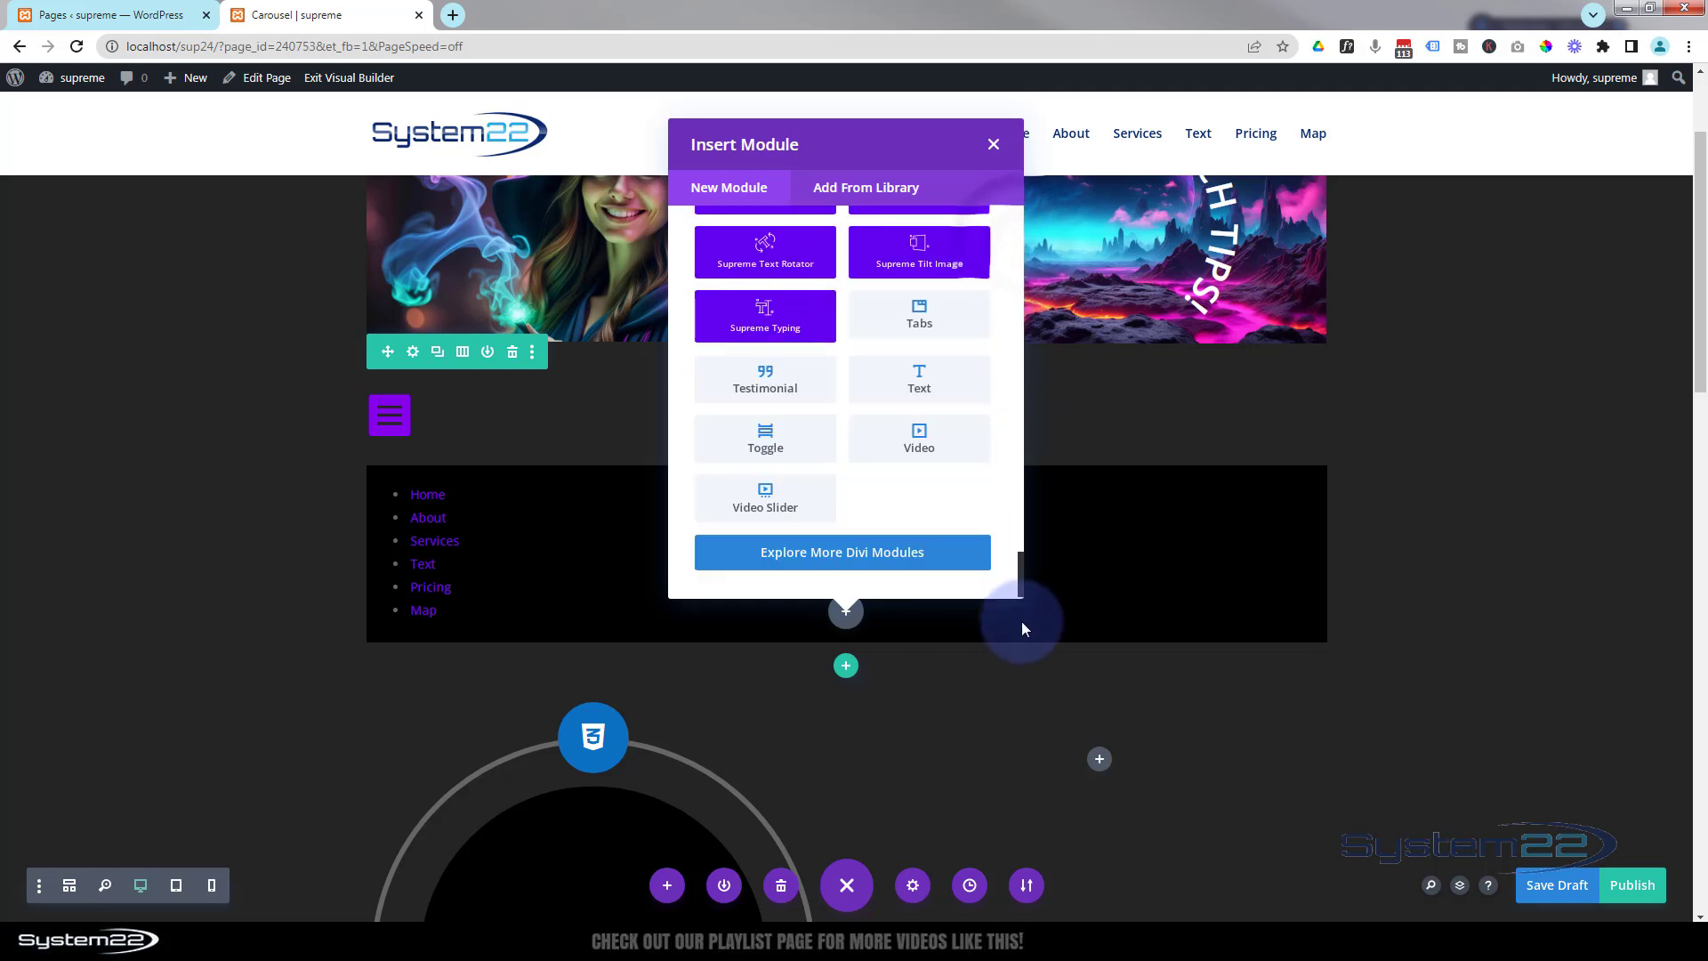
click(944, 394)
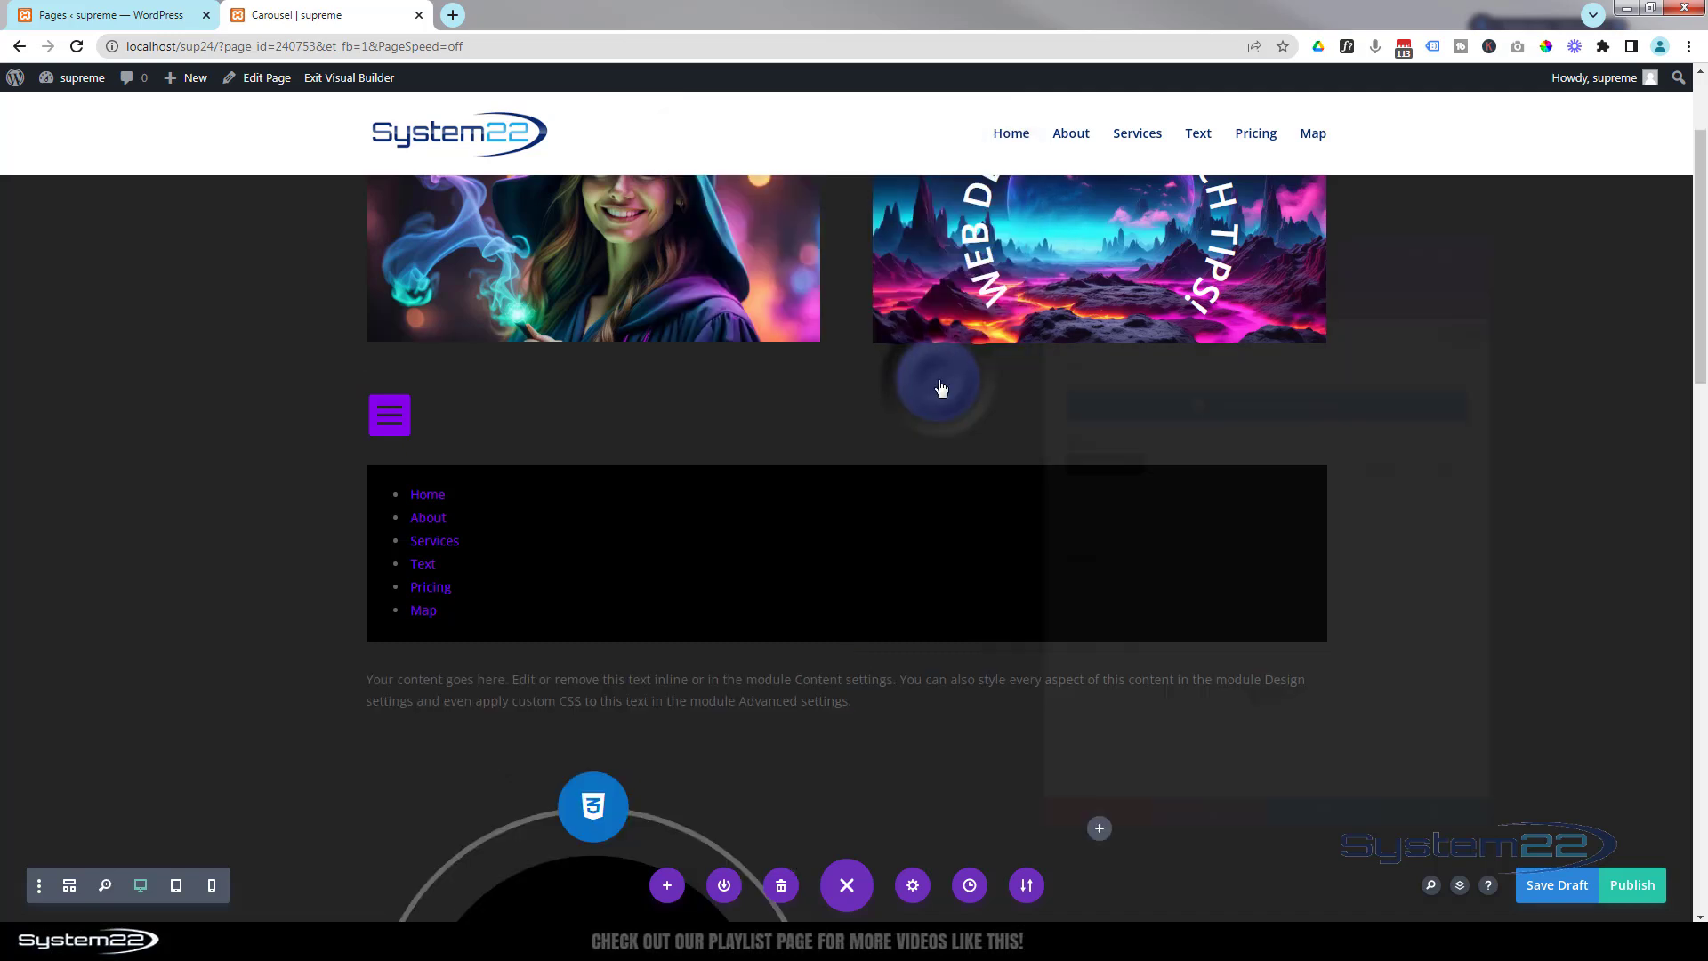
Replace the text module's placeholder body with the pasted word Home.
drag(1219, 611, 1006, 518)
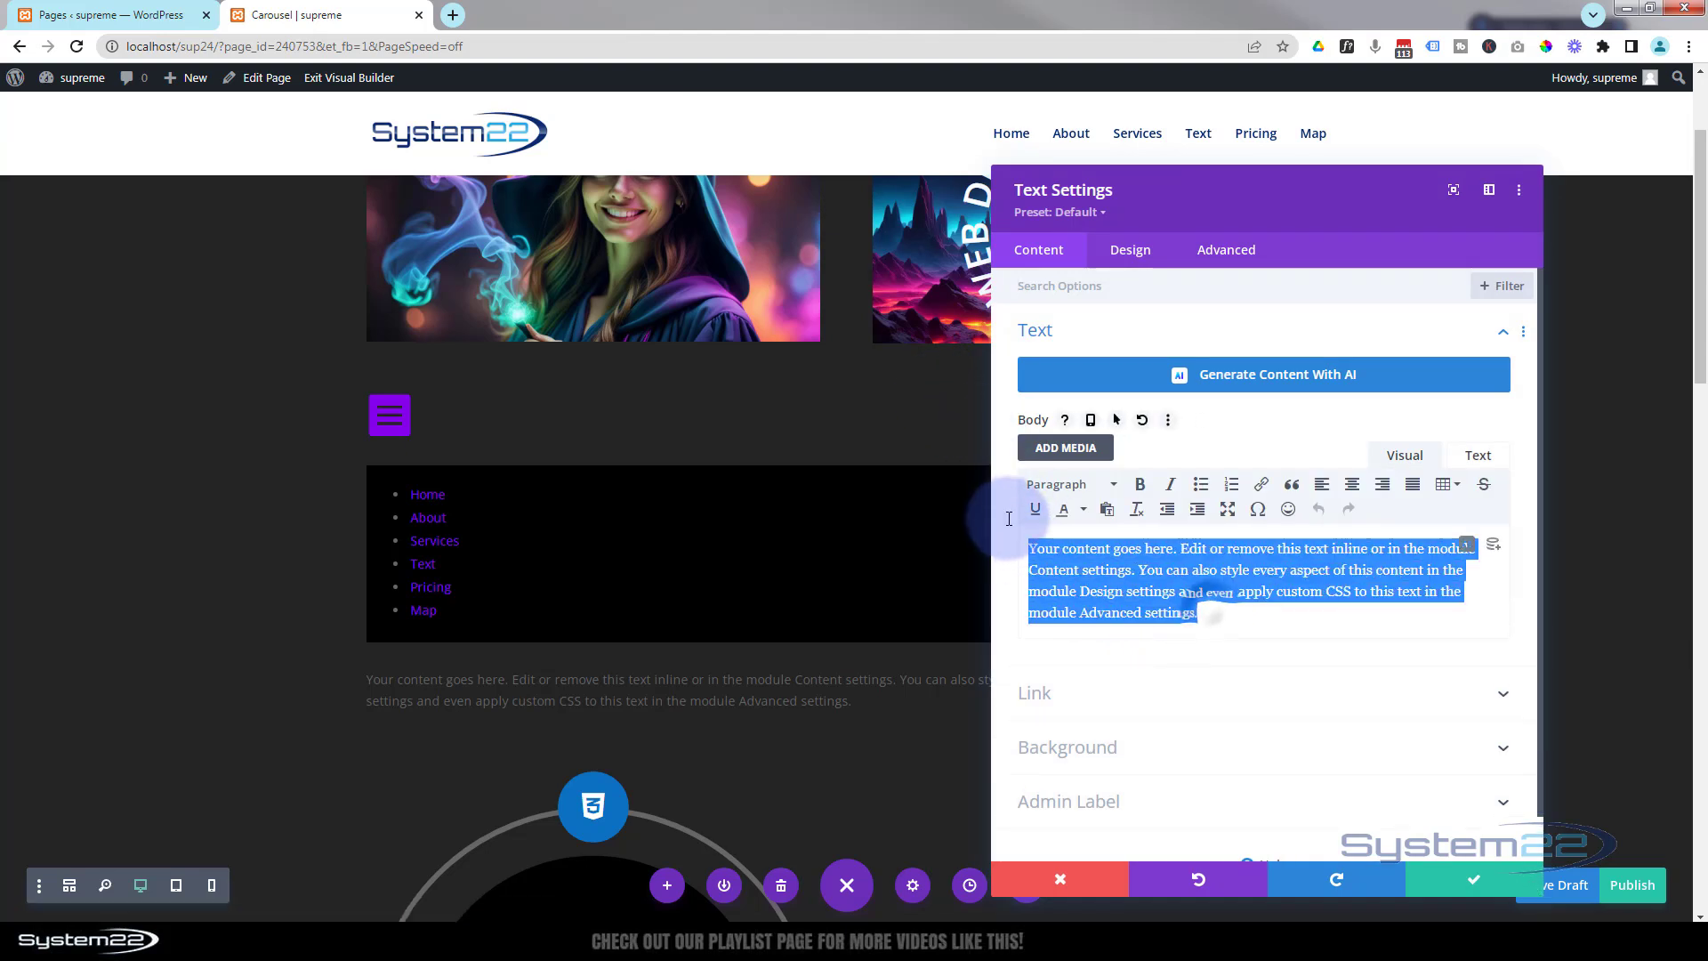
text(Home)
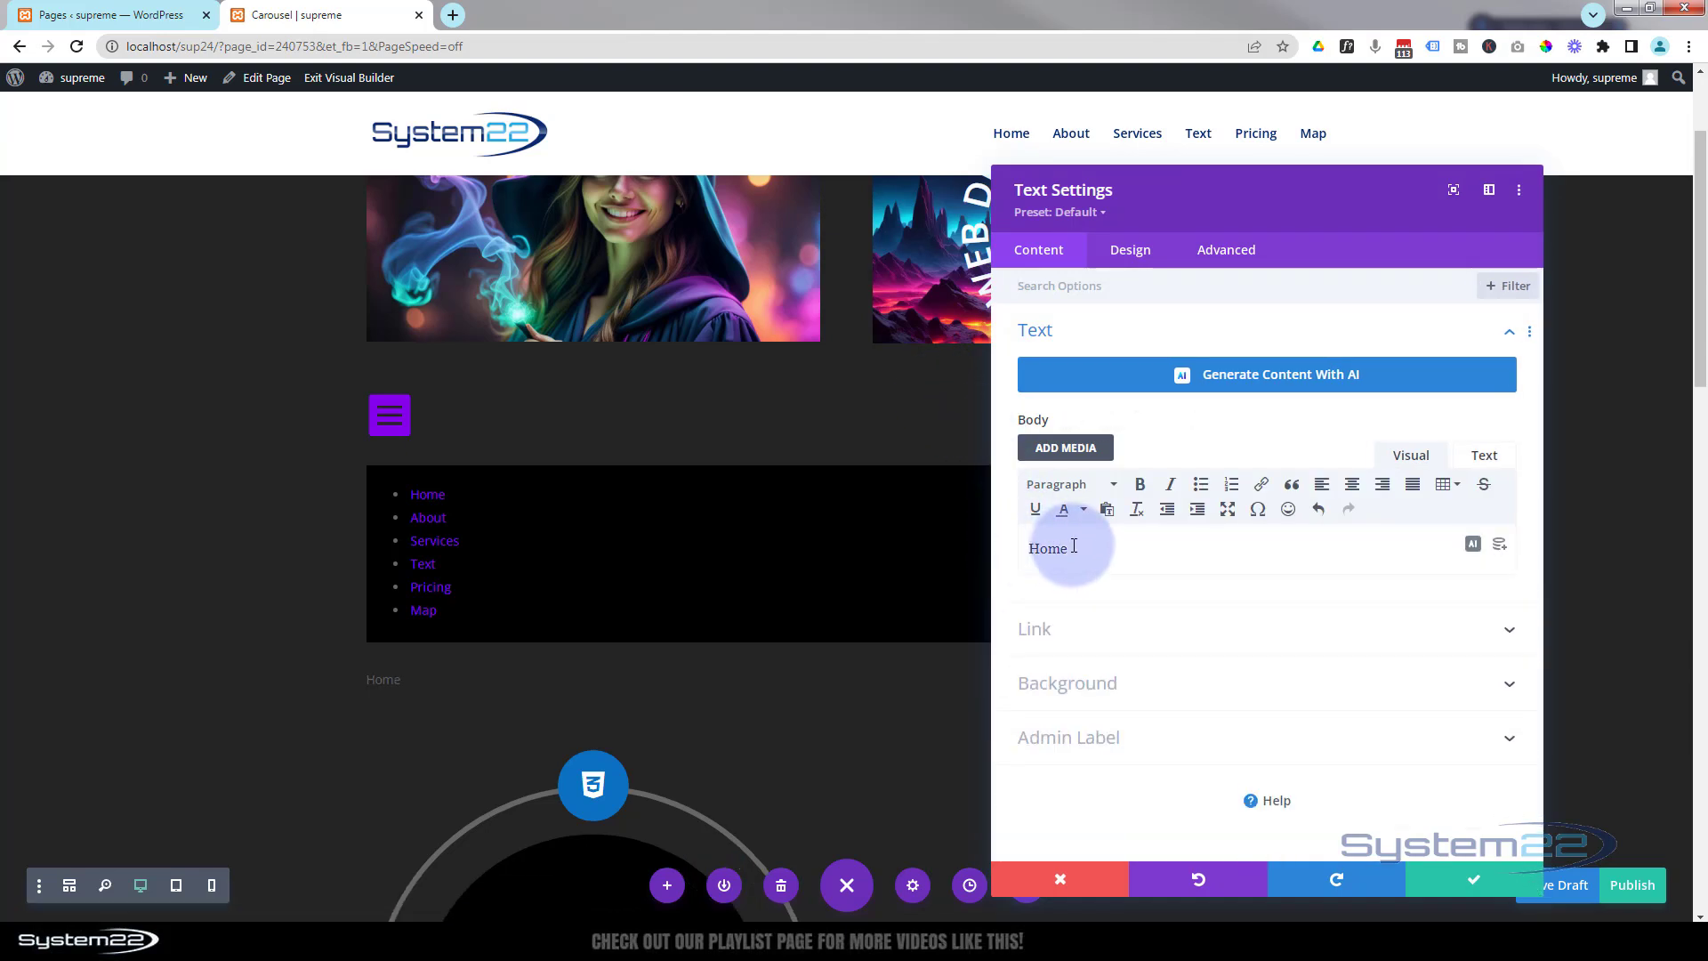
Link the word Home to the URL #.
drag(1068, 548, 1032, 548)
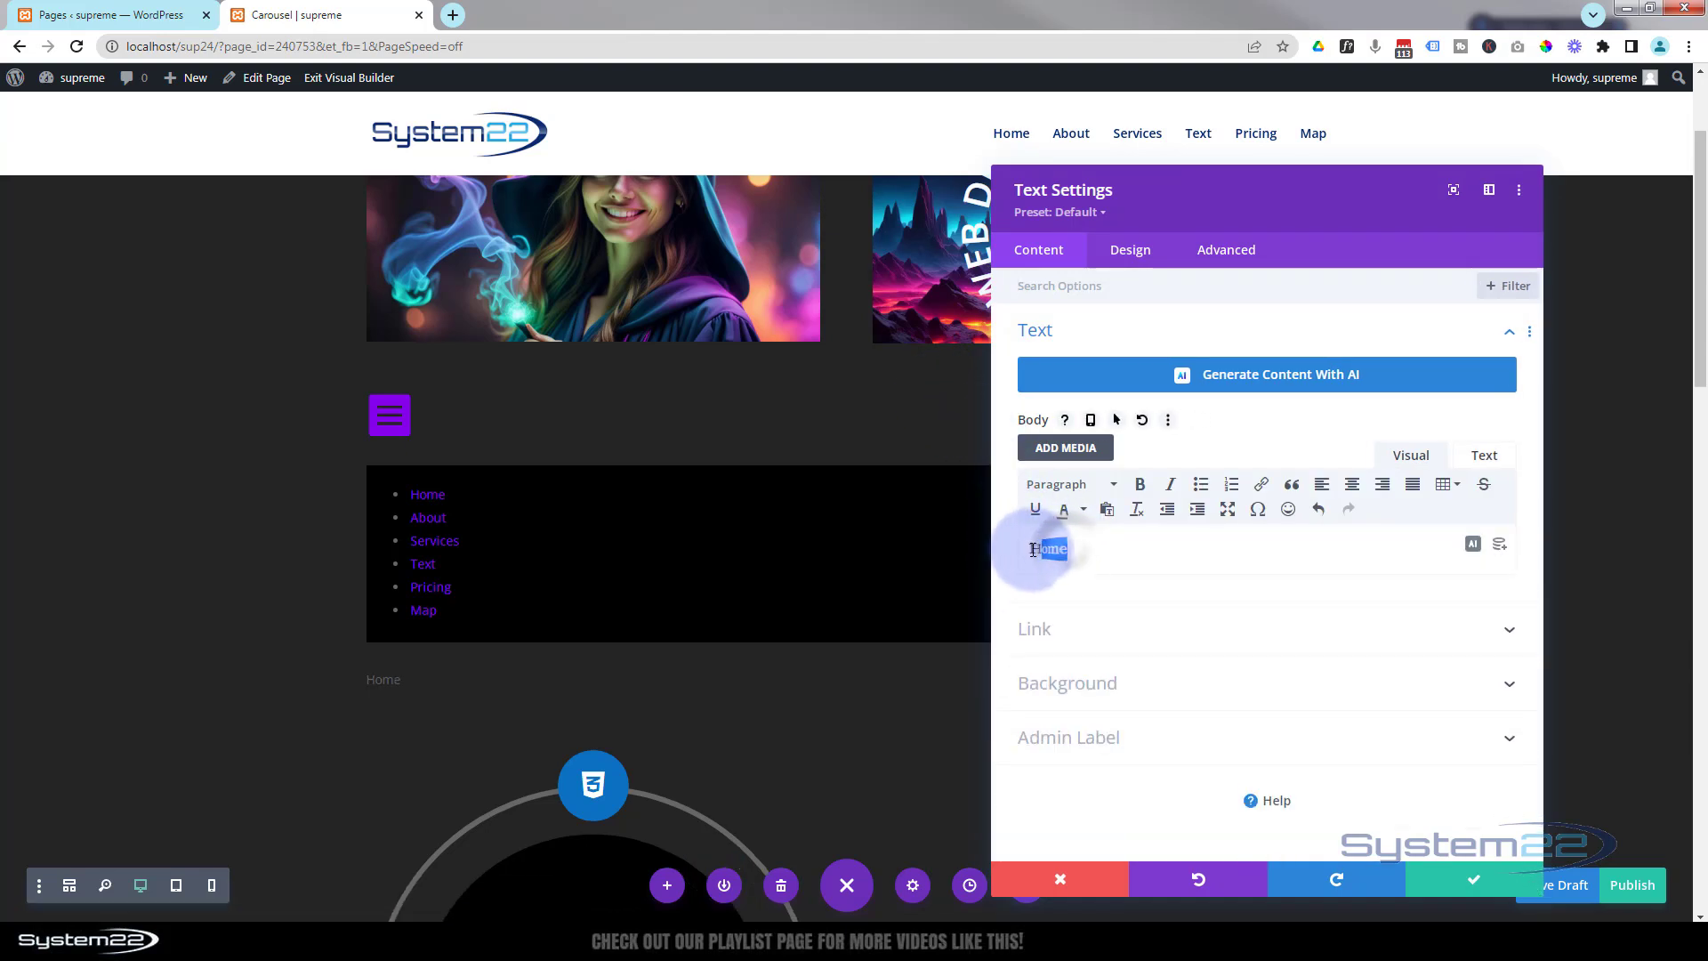
click(1262, 485)
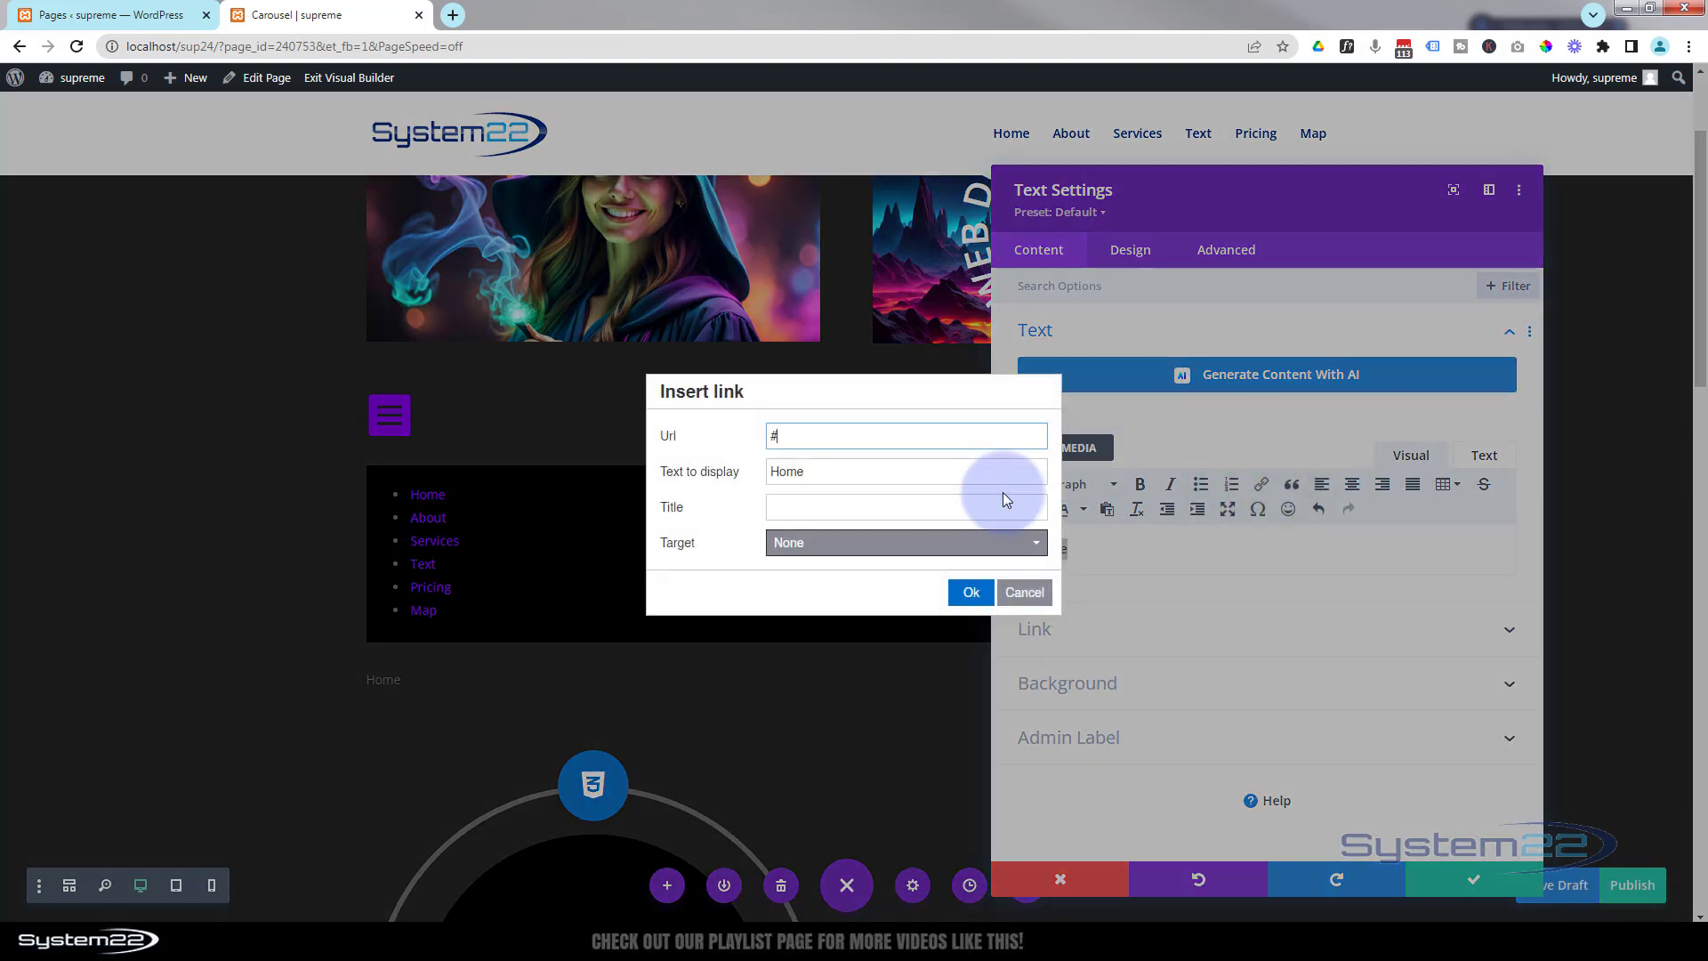
click(974, 593)
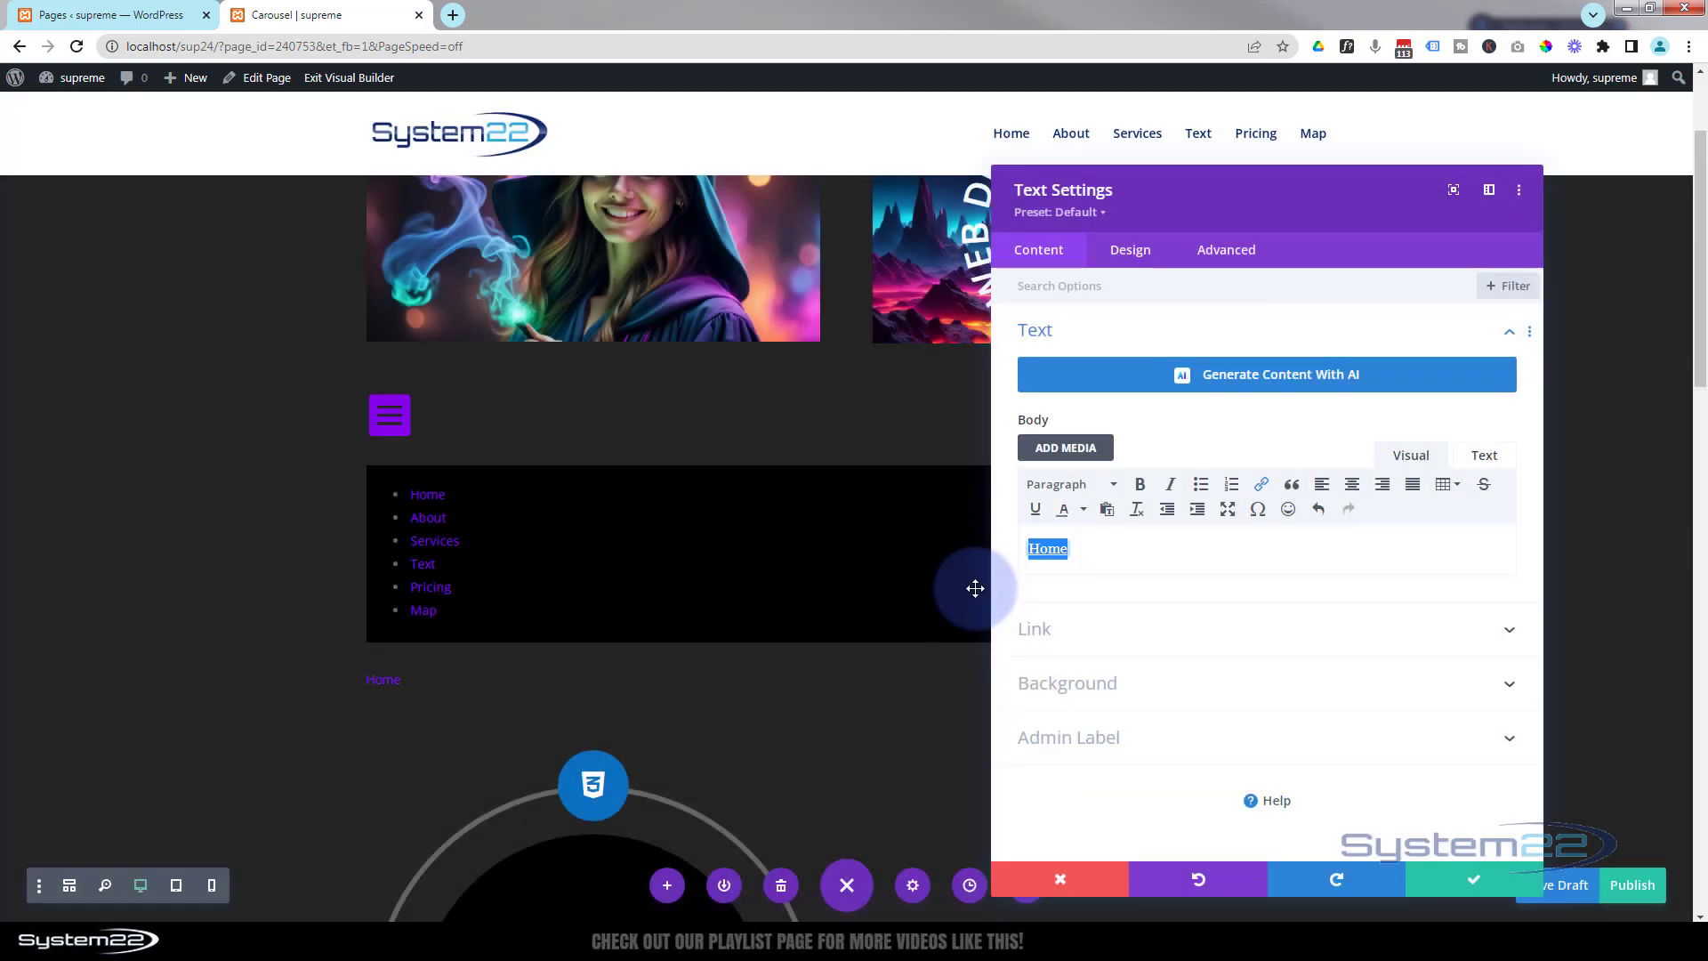
Set the text module's background color to black #000000.
click(1143, 682)
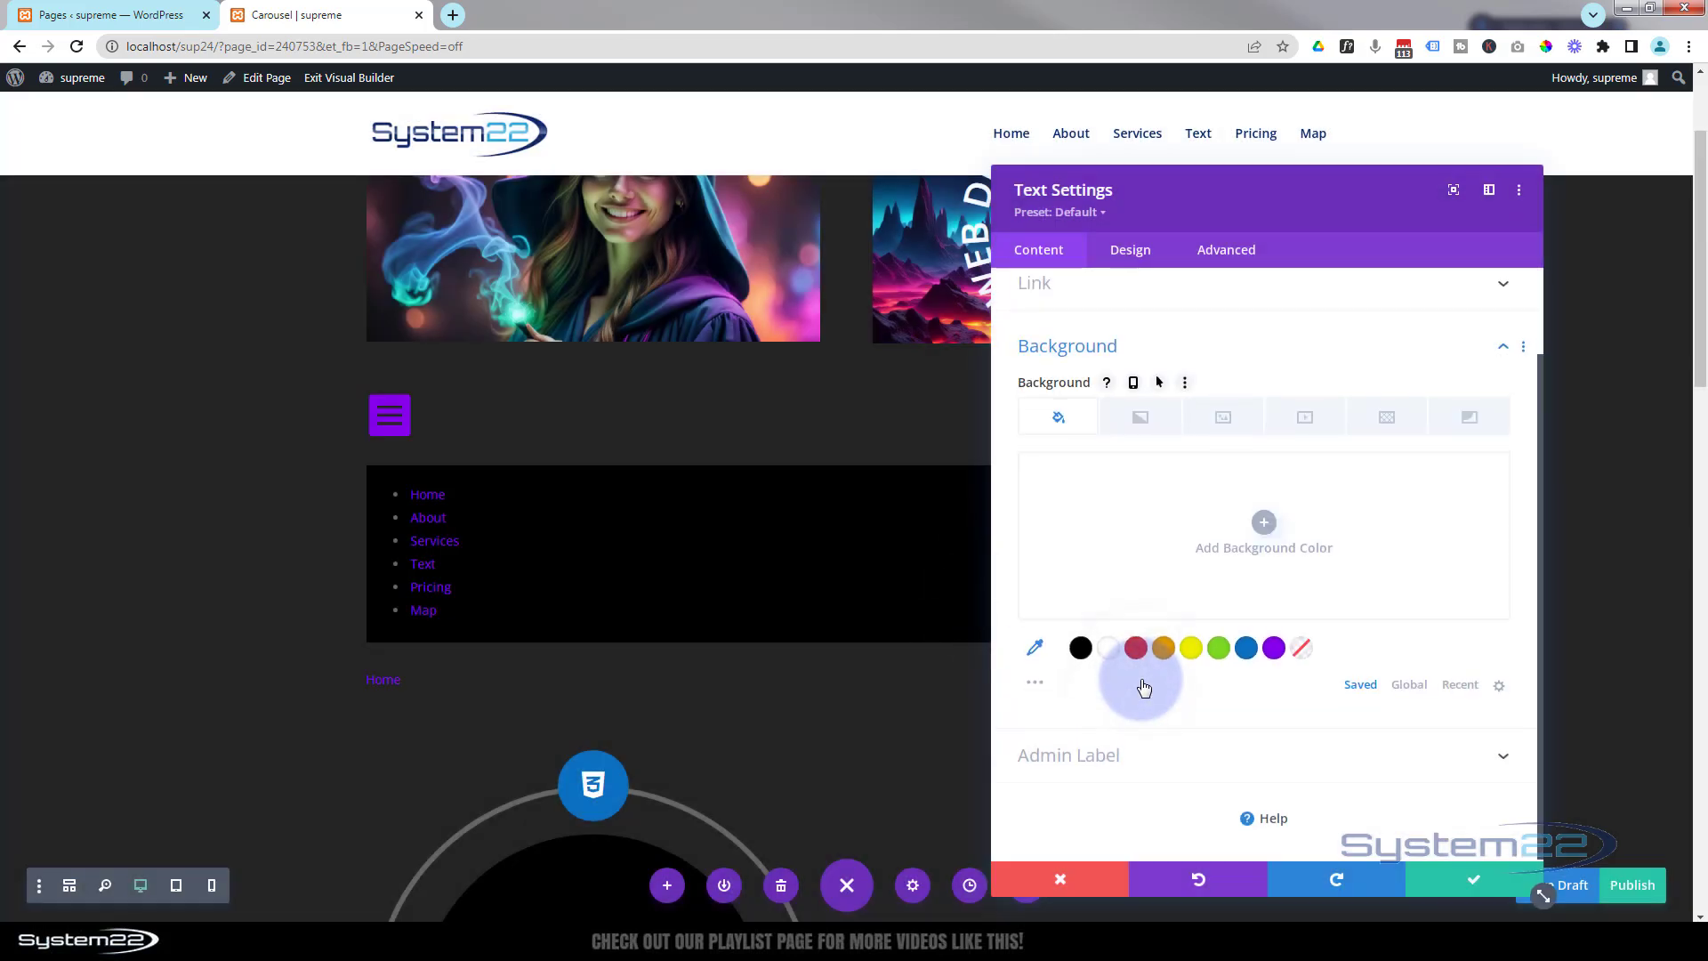
click(1081, 648)
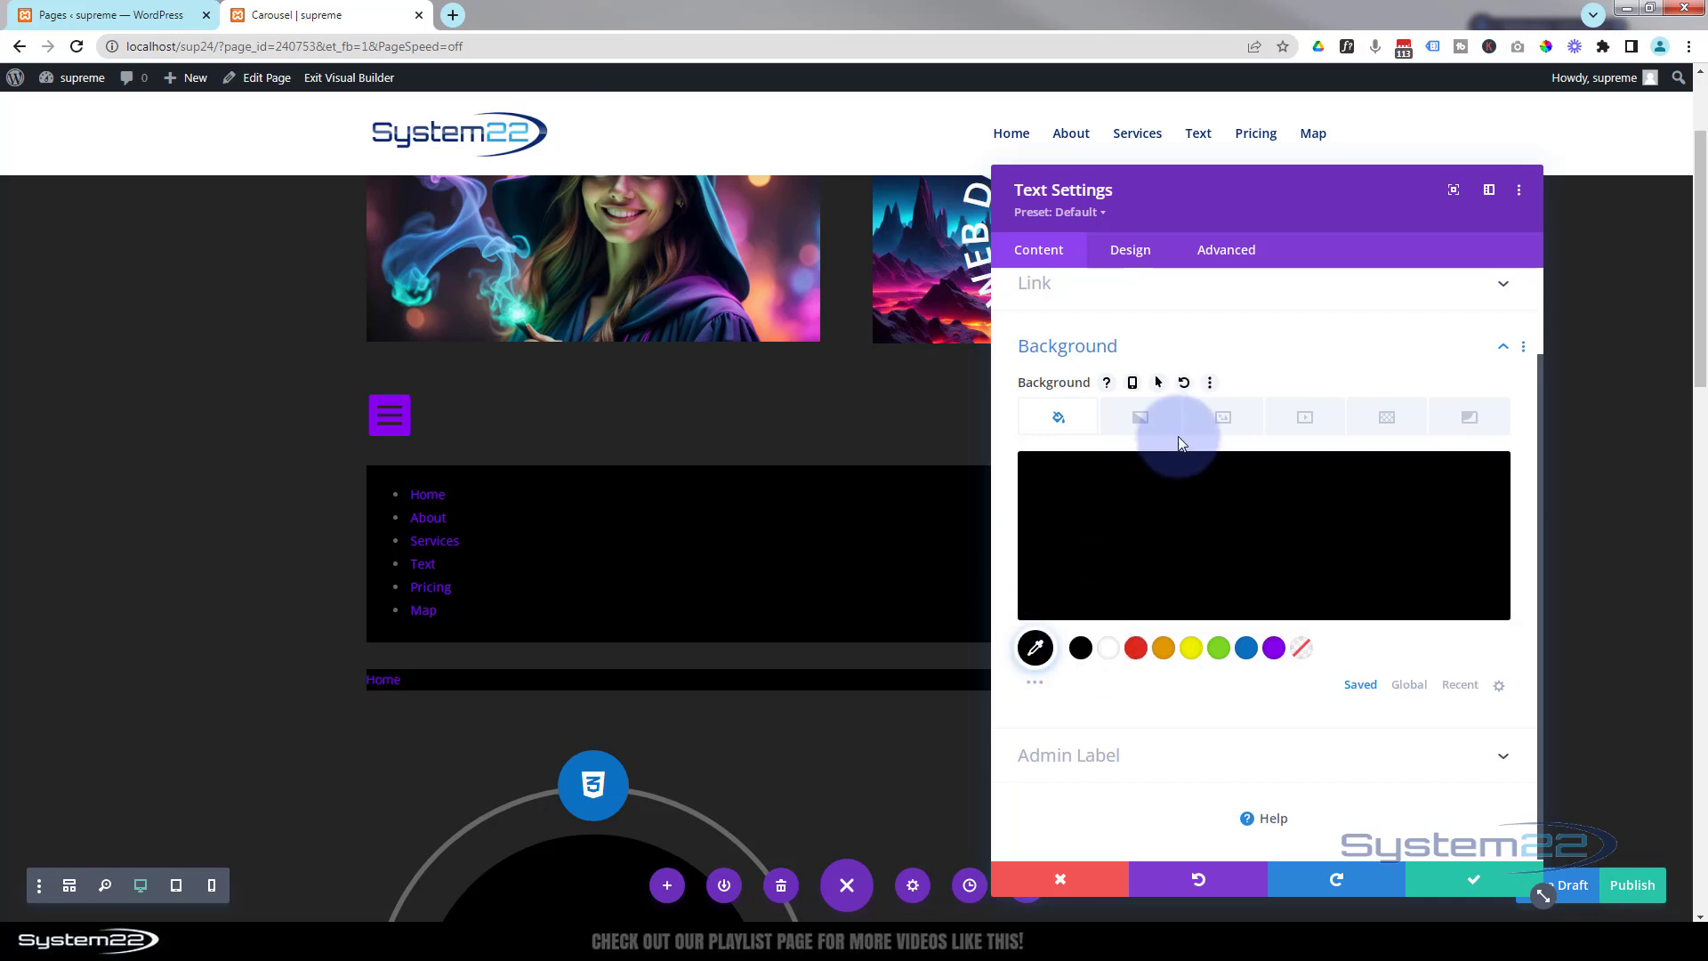
Set the text module's padding to 5px top and bottom and 30px left.
click(1131, 252)
click(1152, 489)
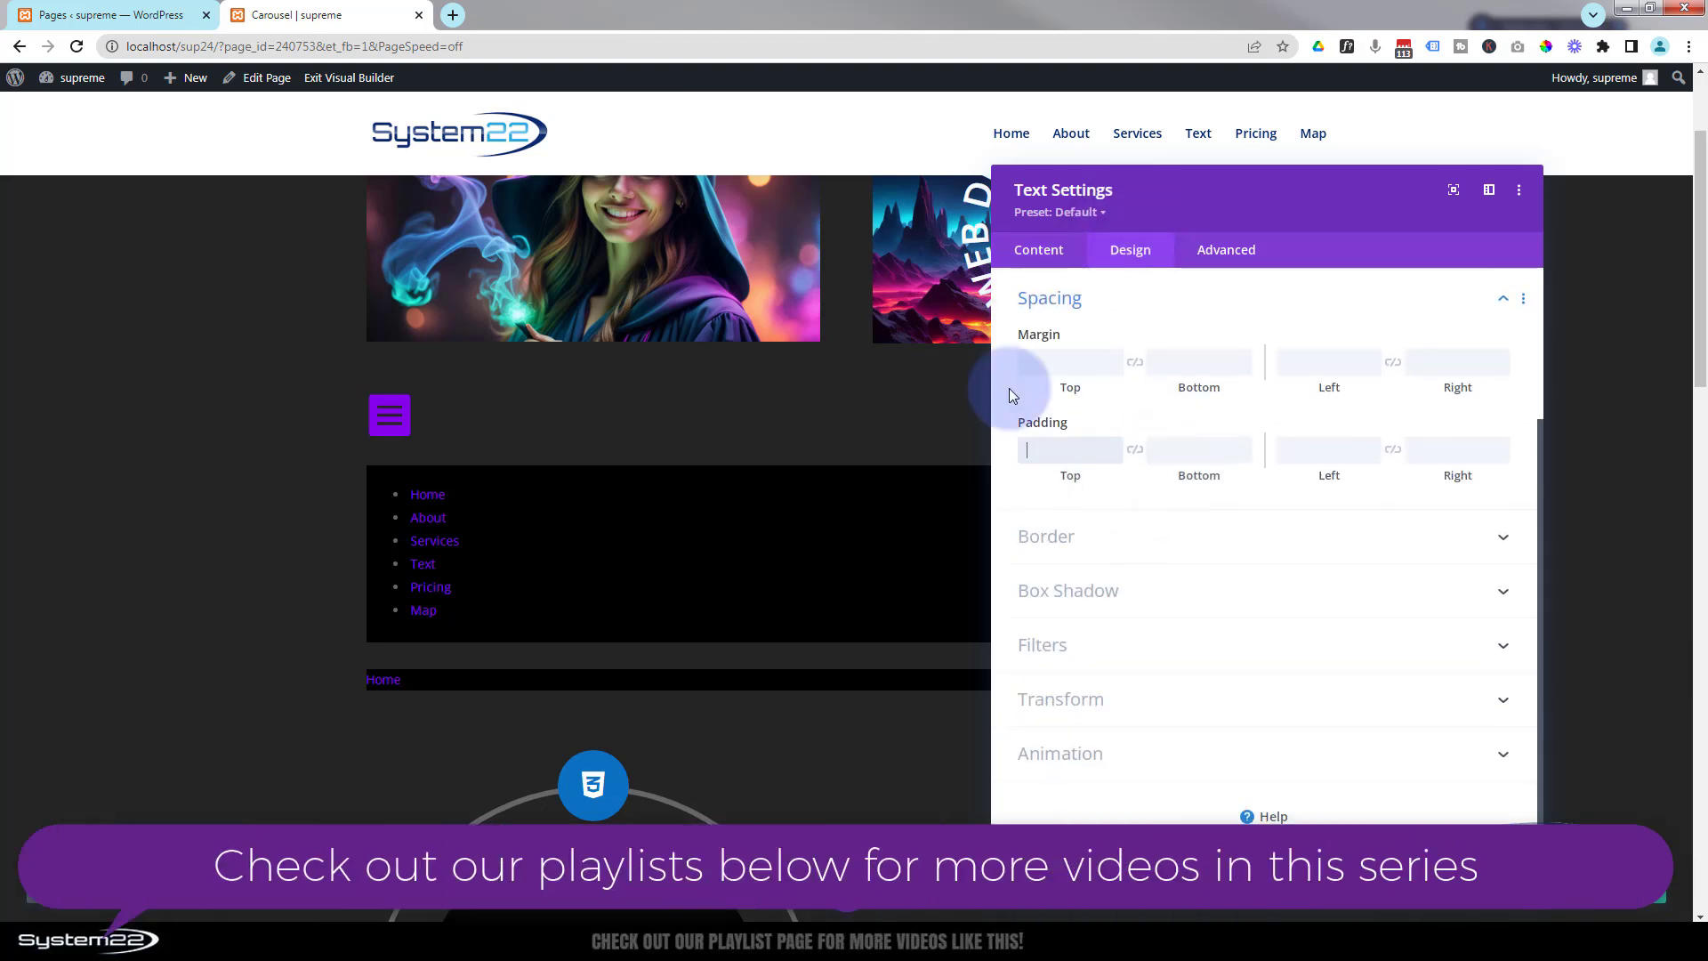
text(5px)
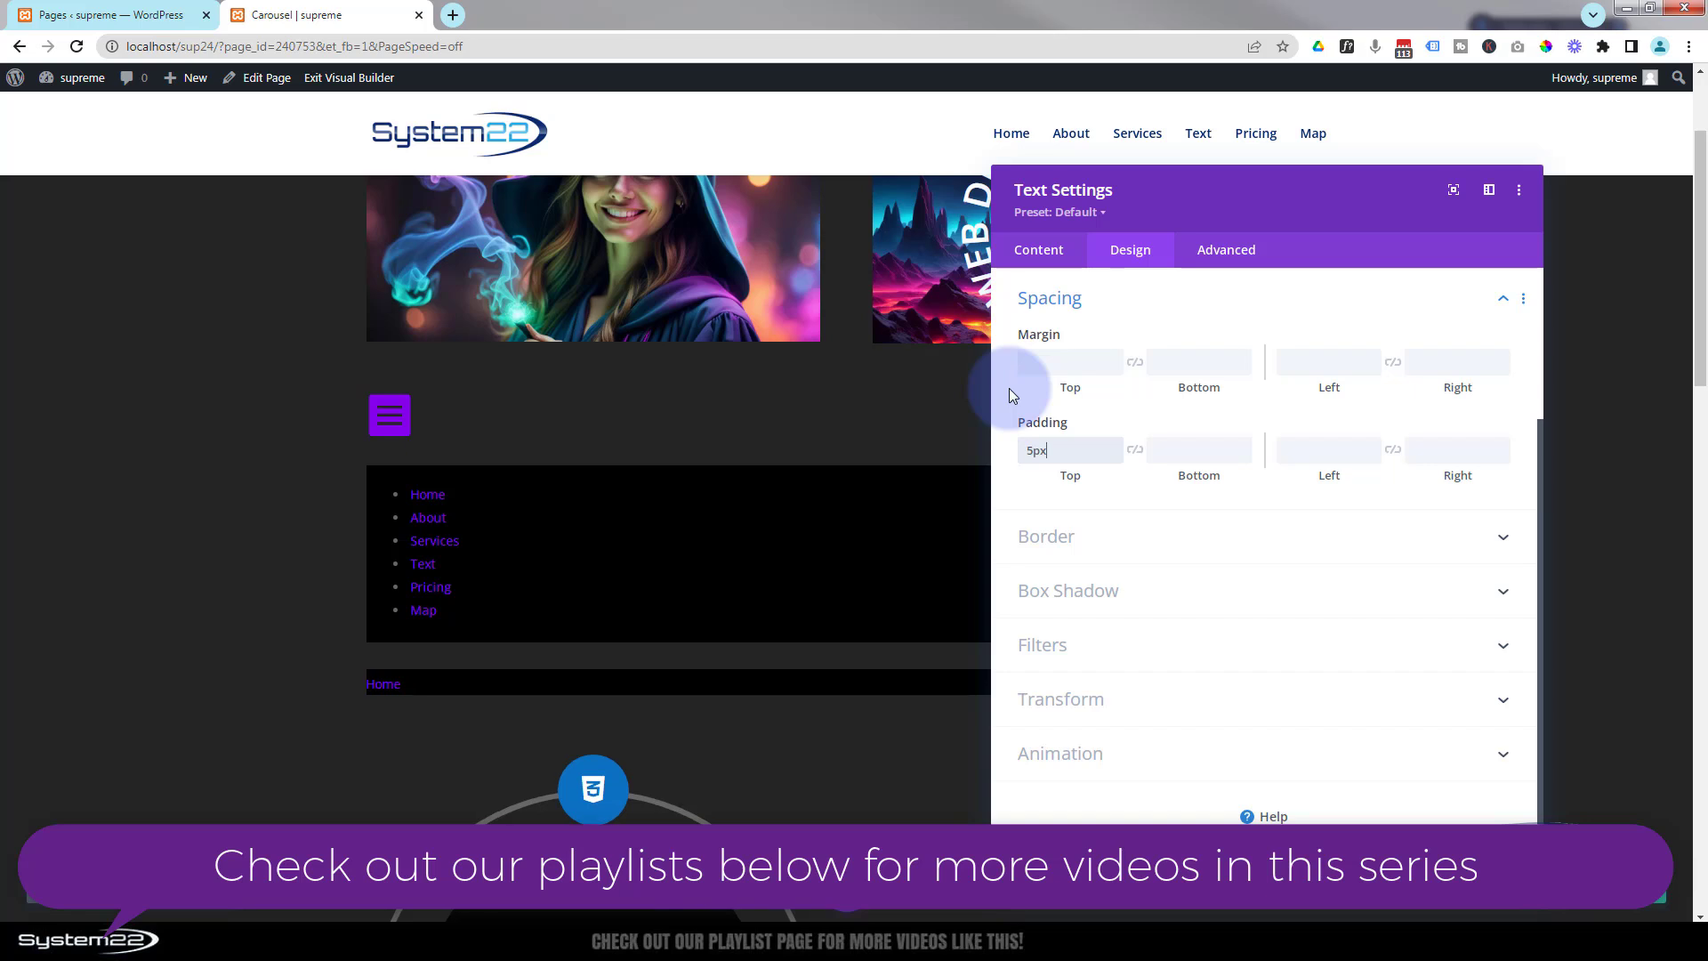
click(1134, 451)
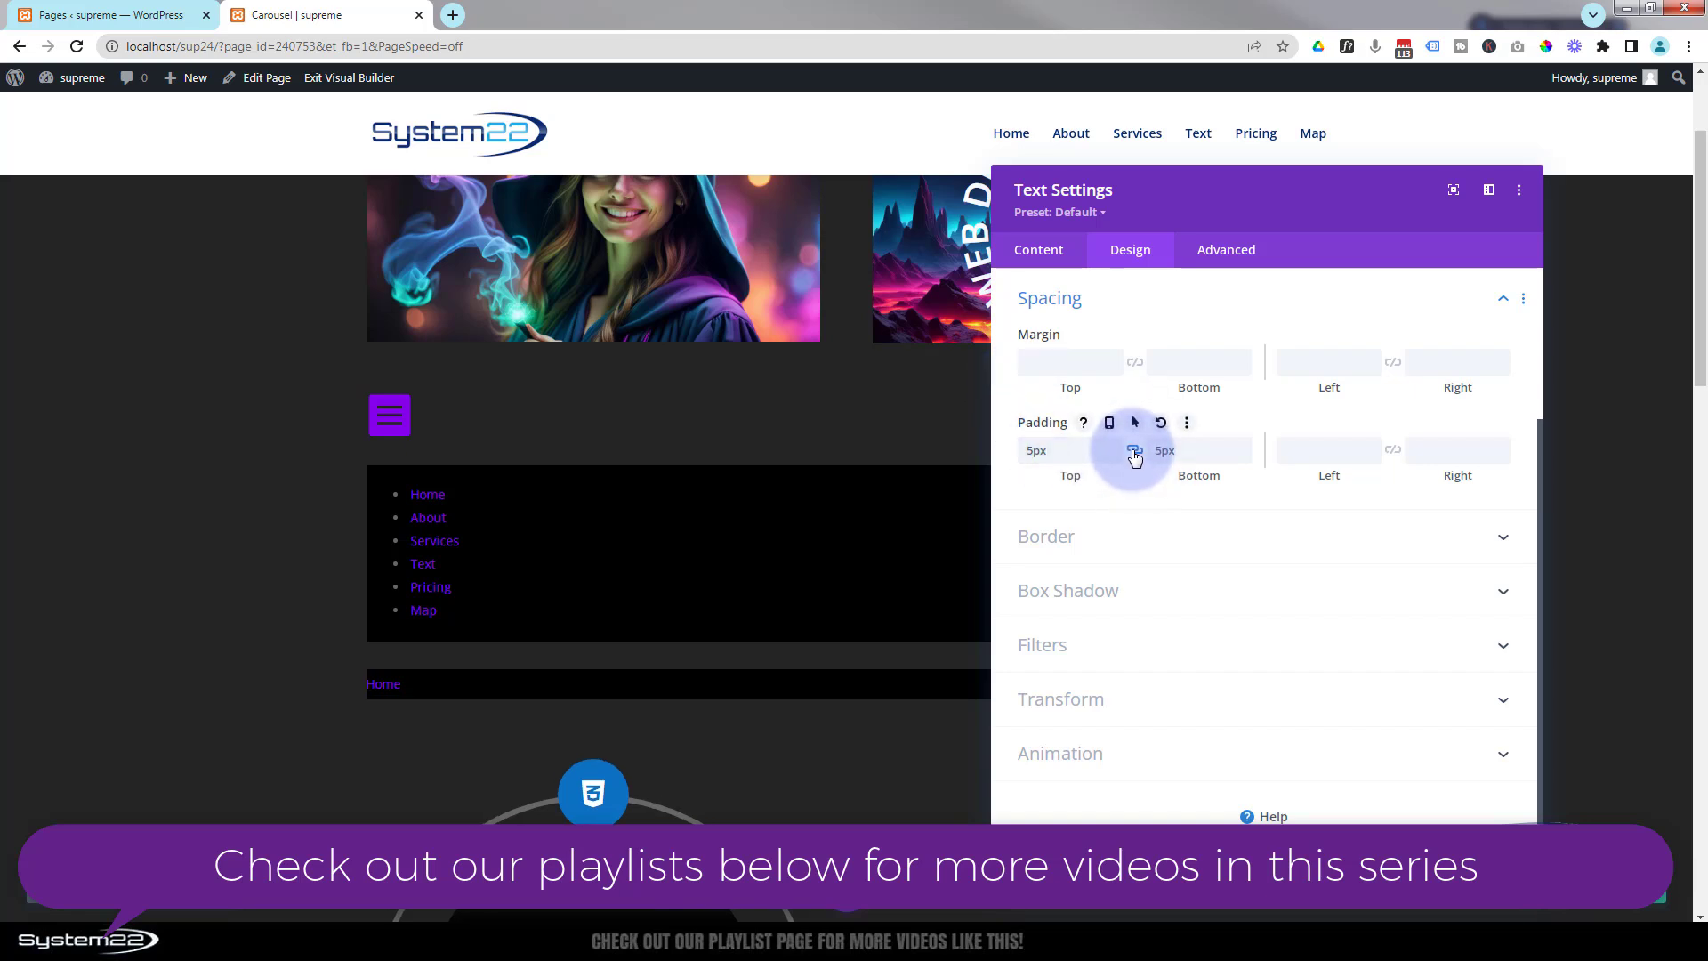
click(1300, 449)
text(30px)
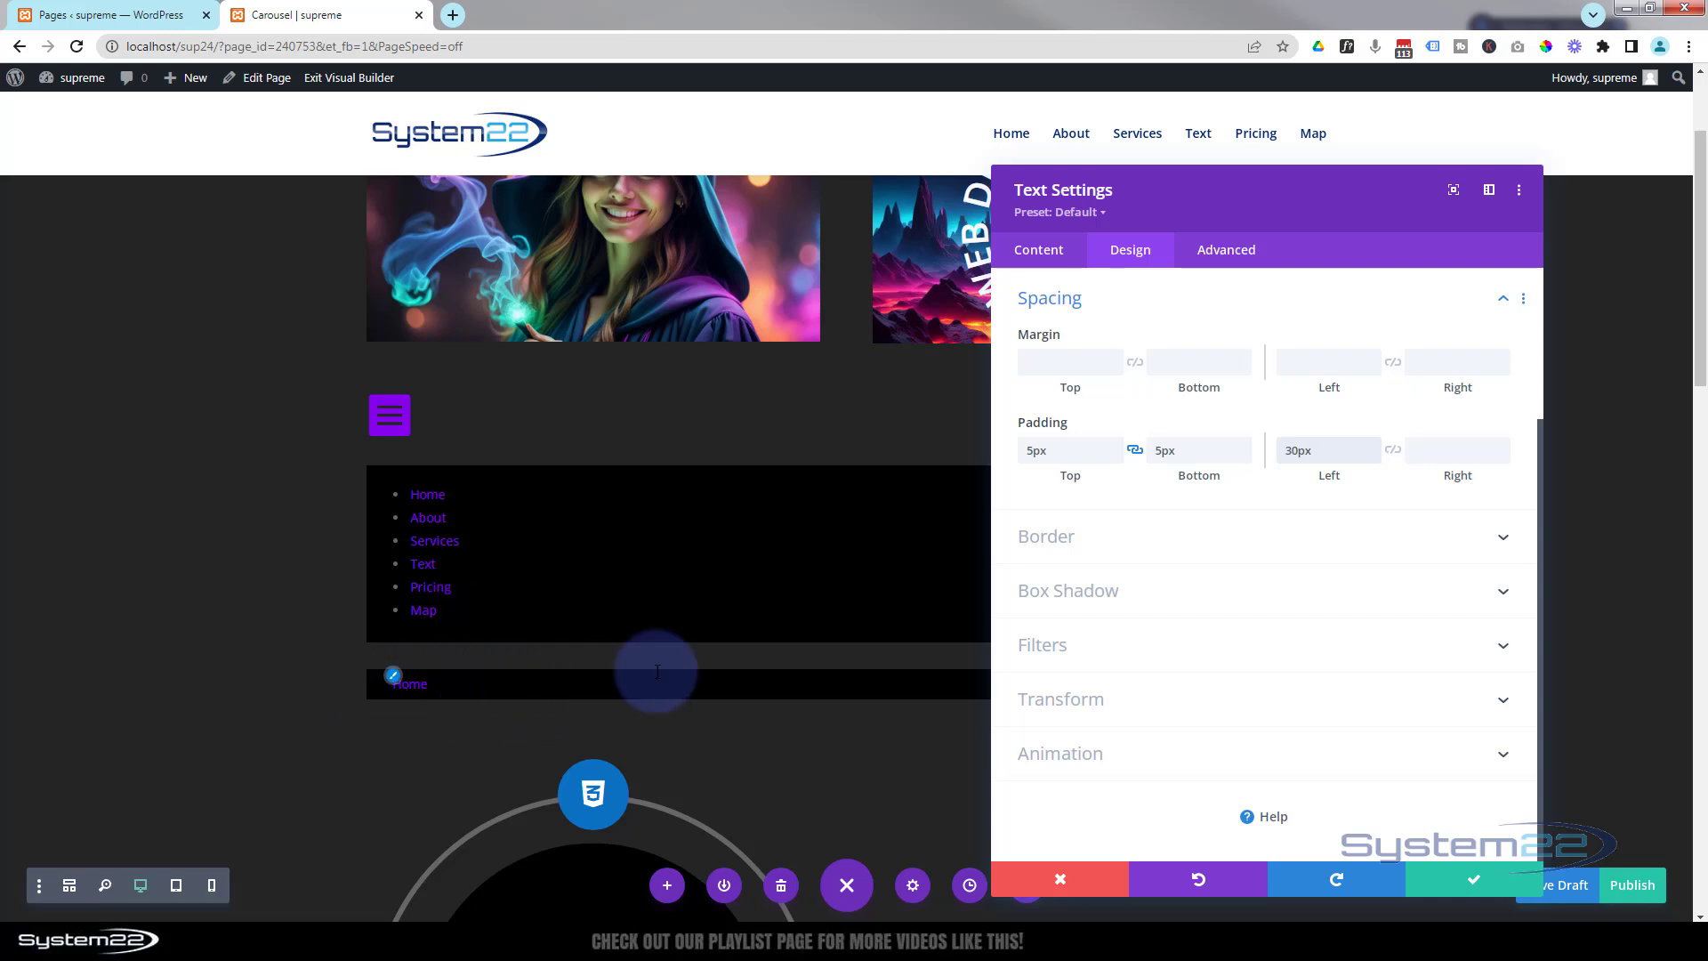
Give the Home text module a 1px bottom border in #474747 and save the module settings.
click(1156, 536)
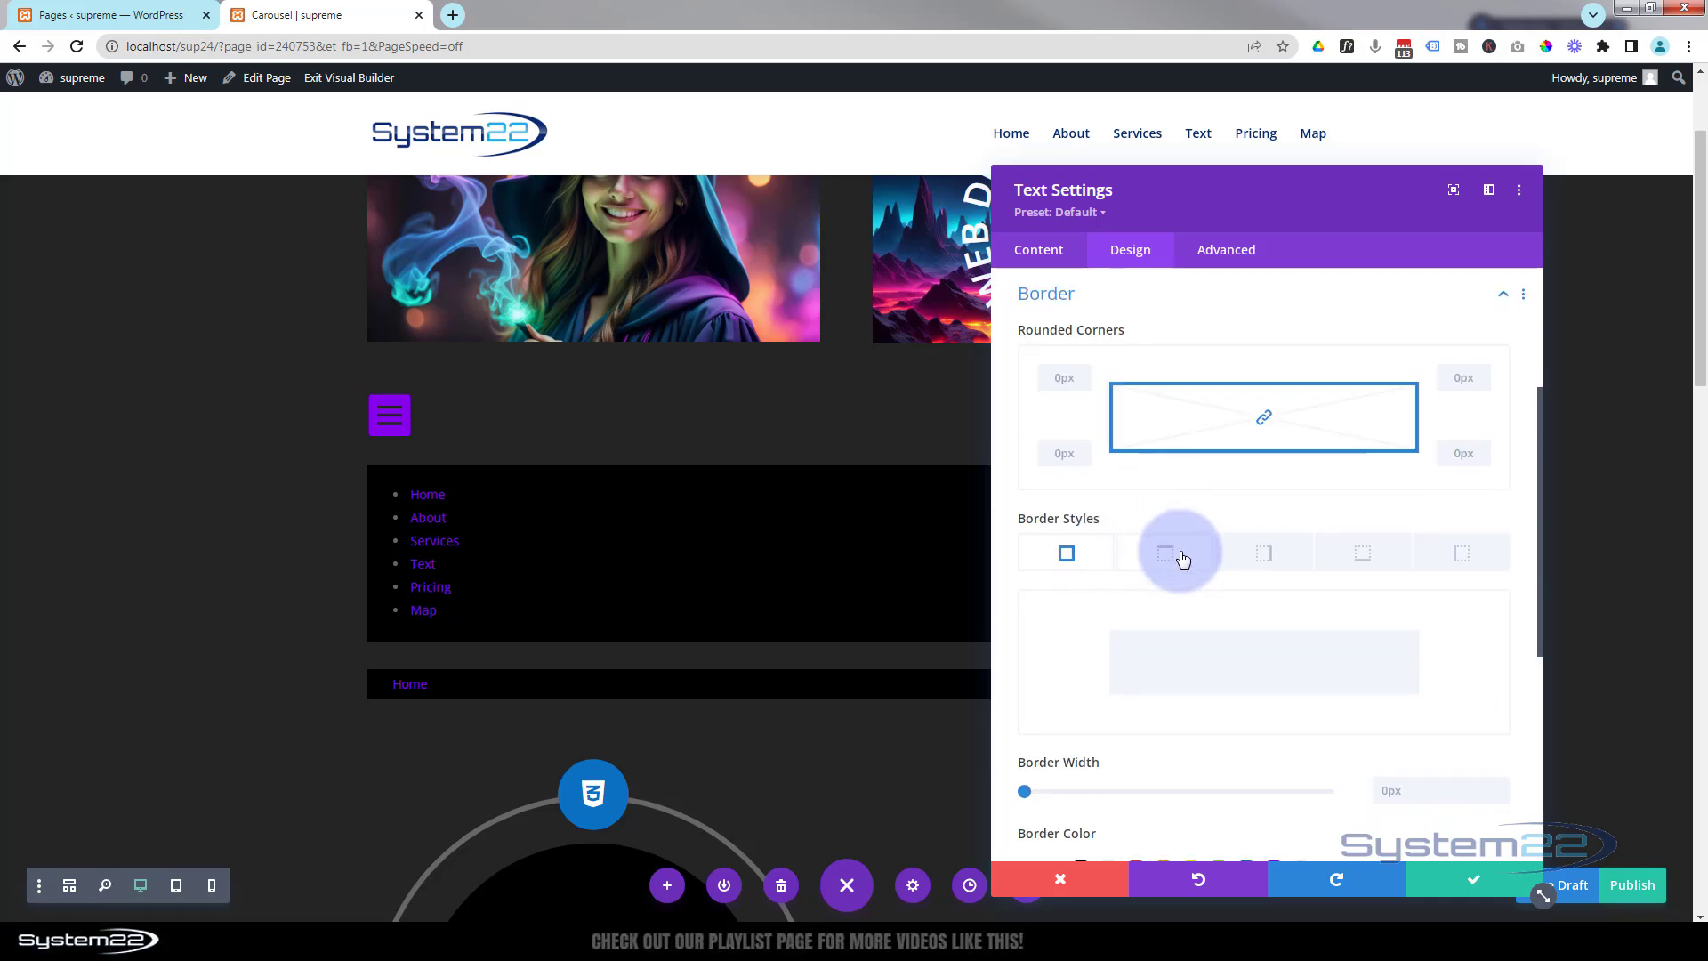
click(1367, 559)
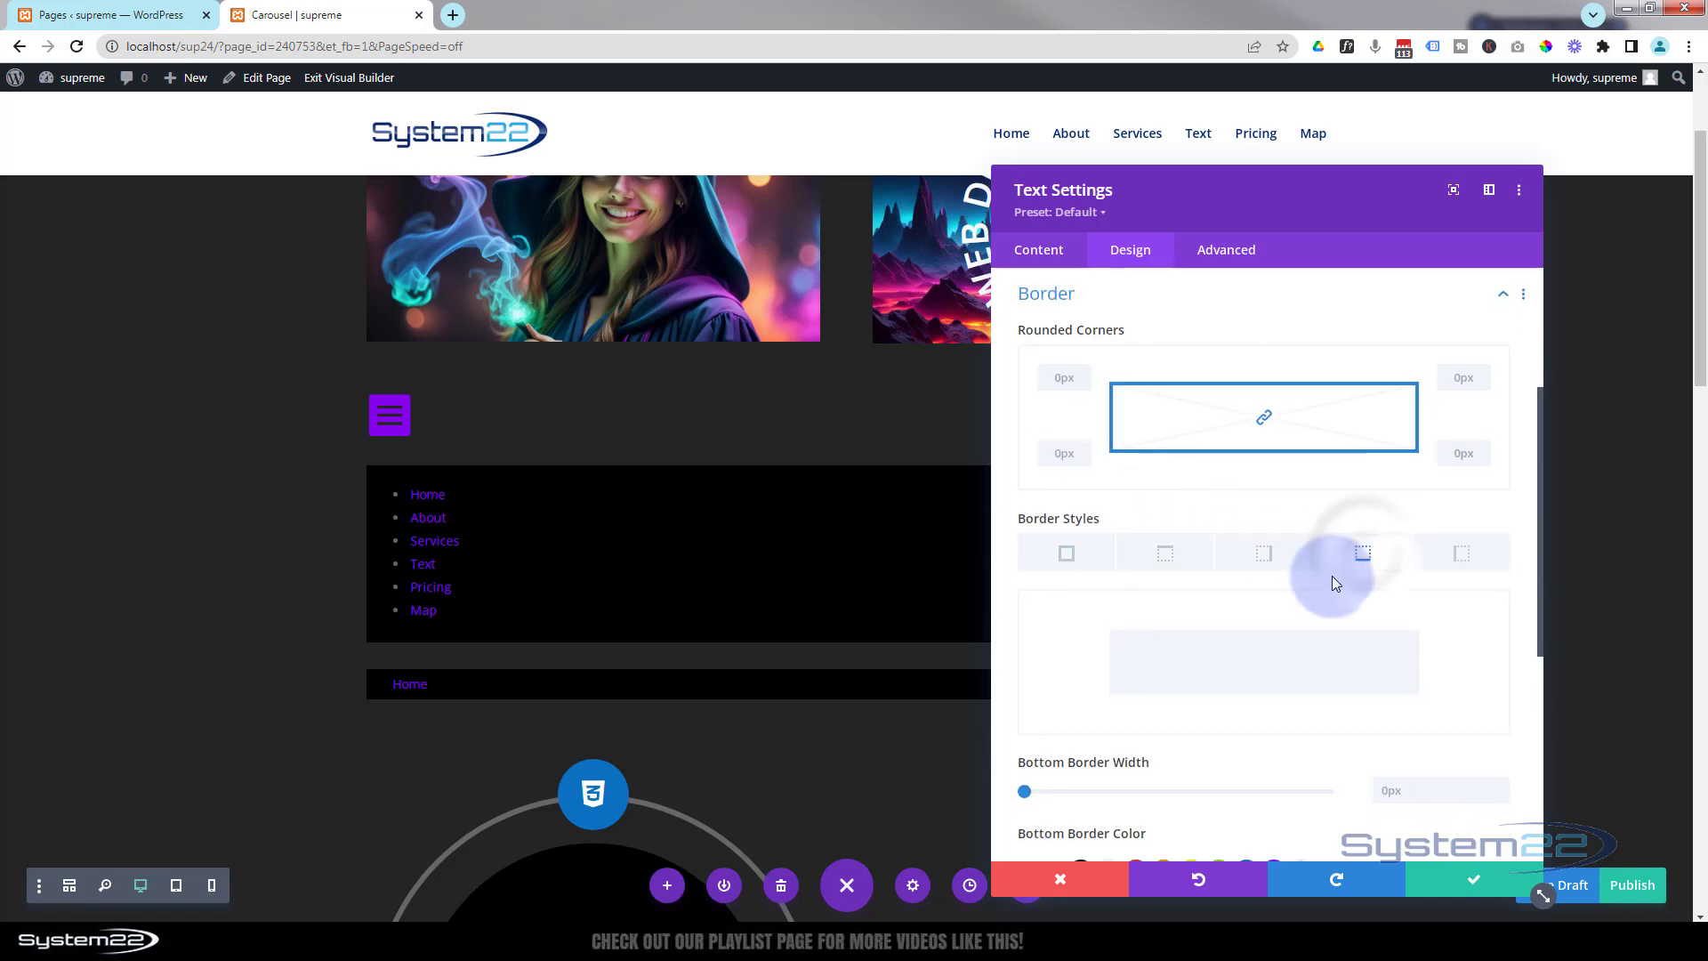
scroll(1329, 589, down, 2)
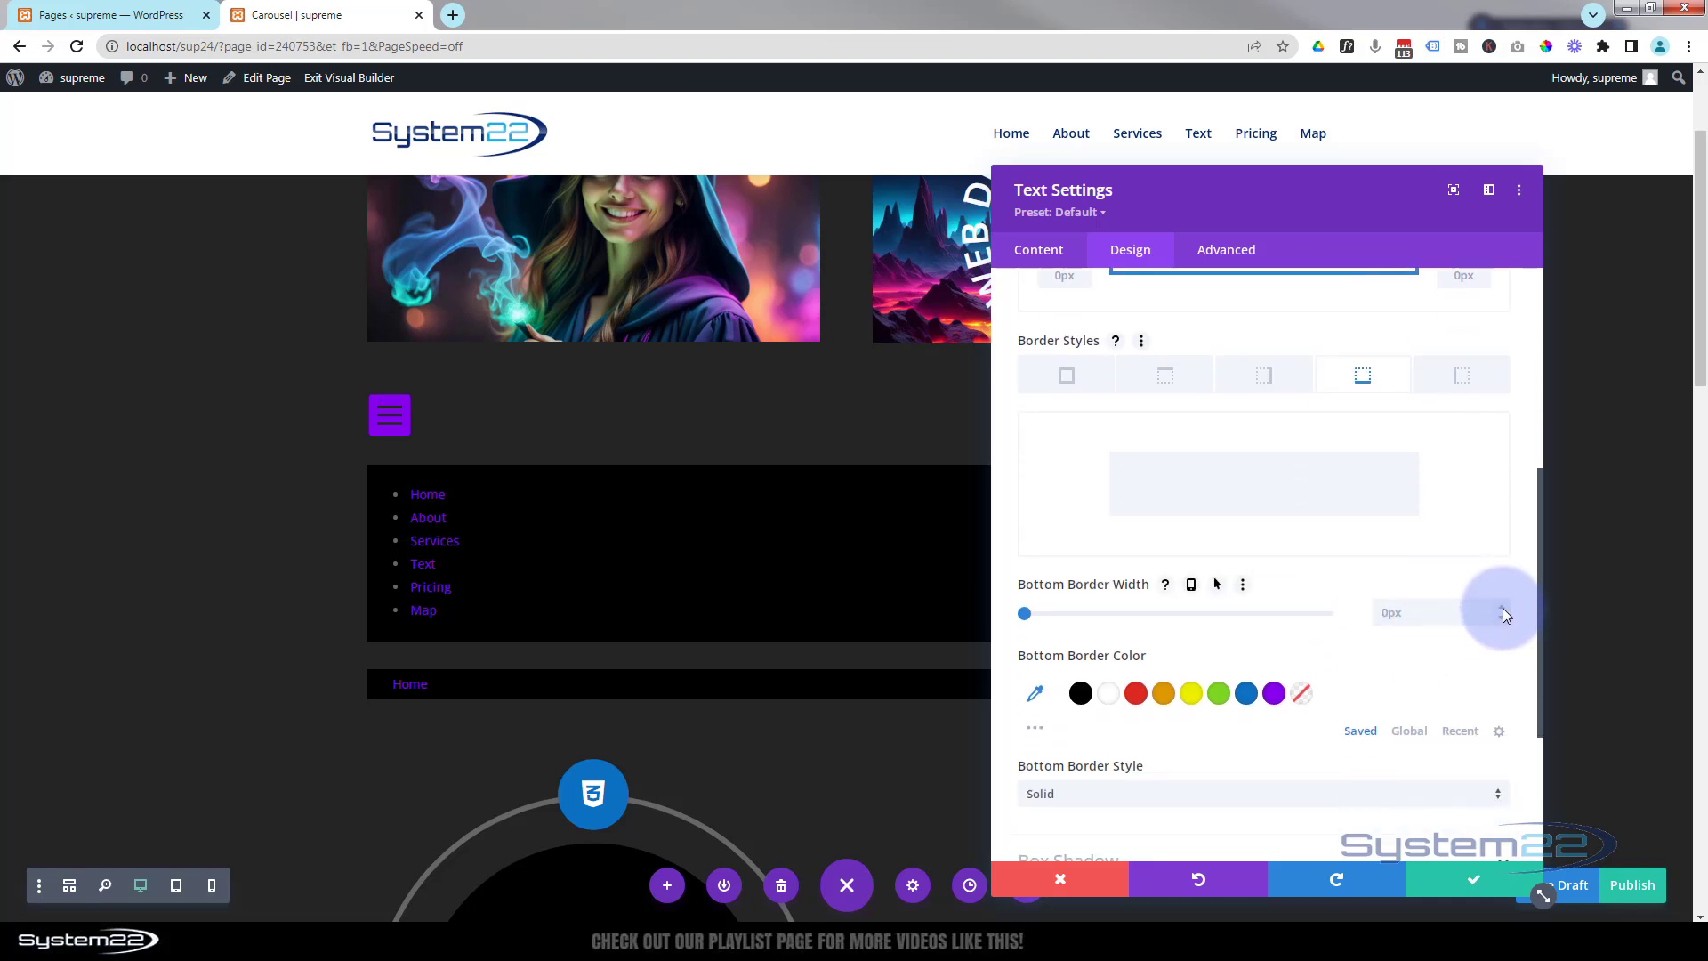
click(1503, 609)
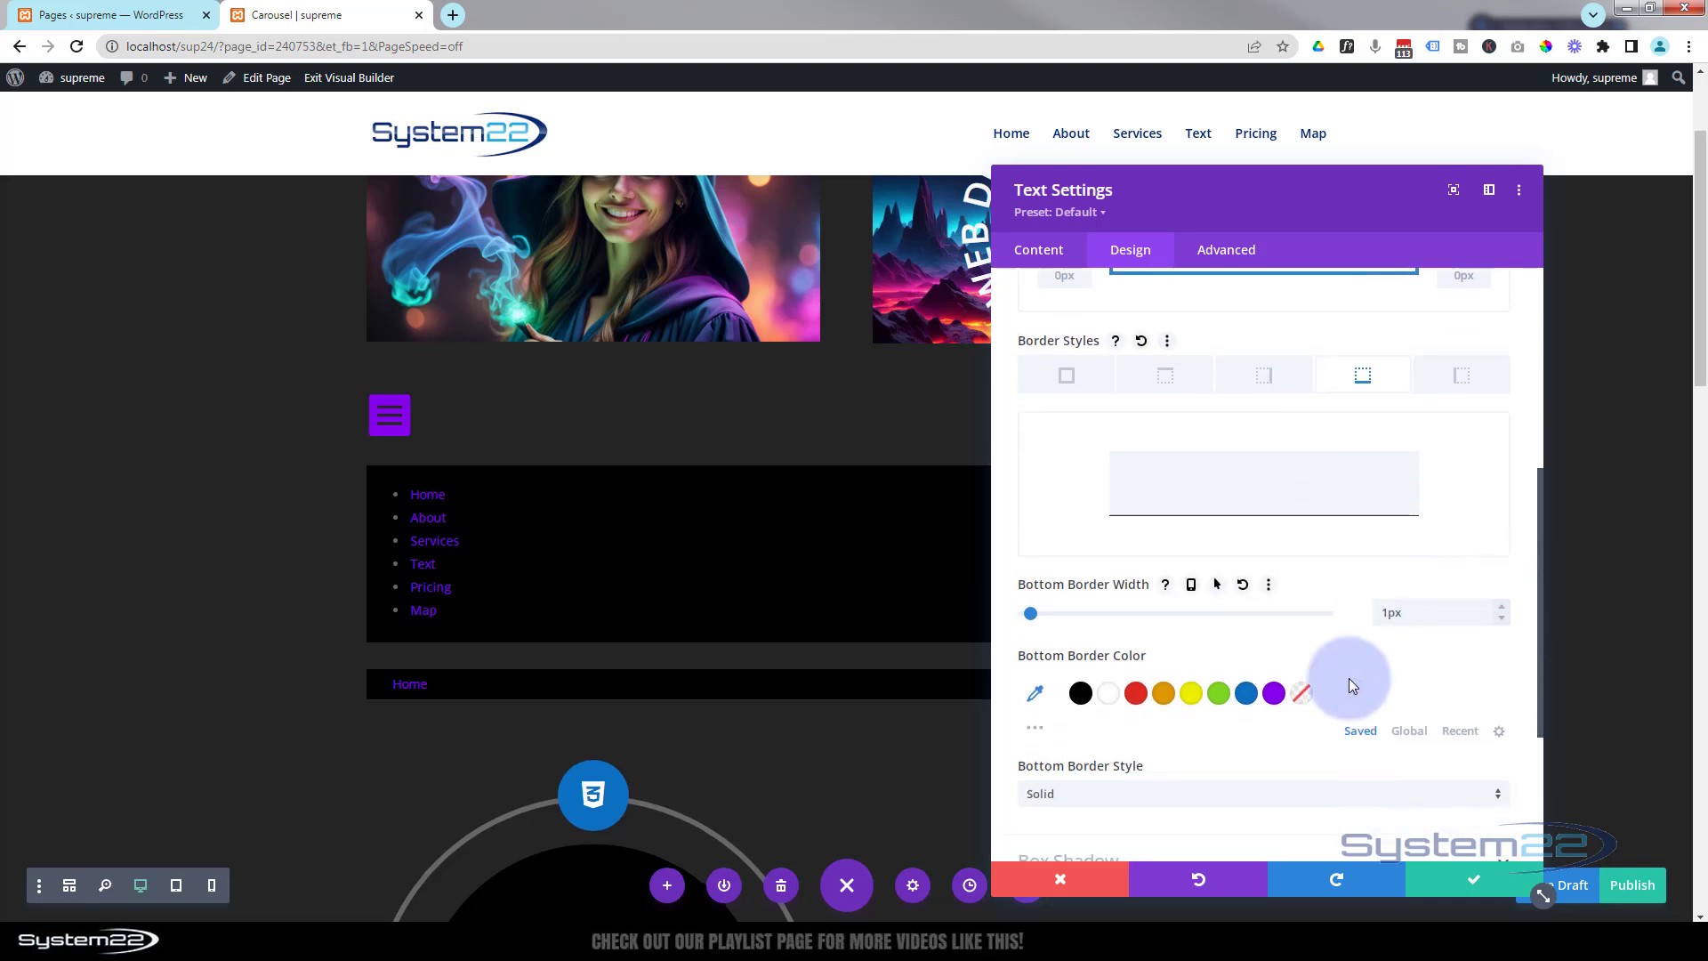
click(1136, 693)
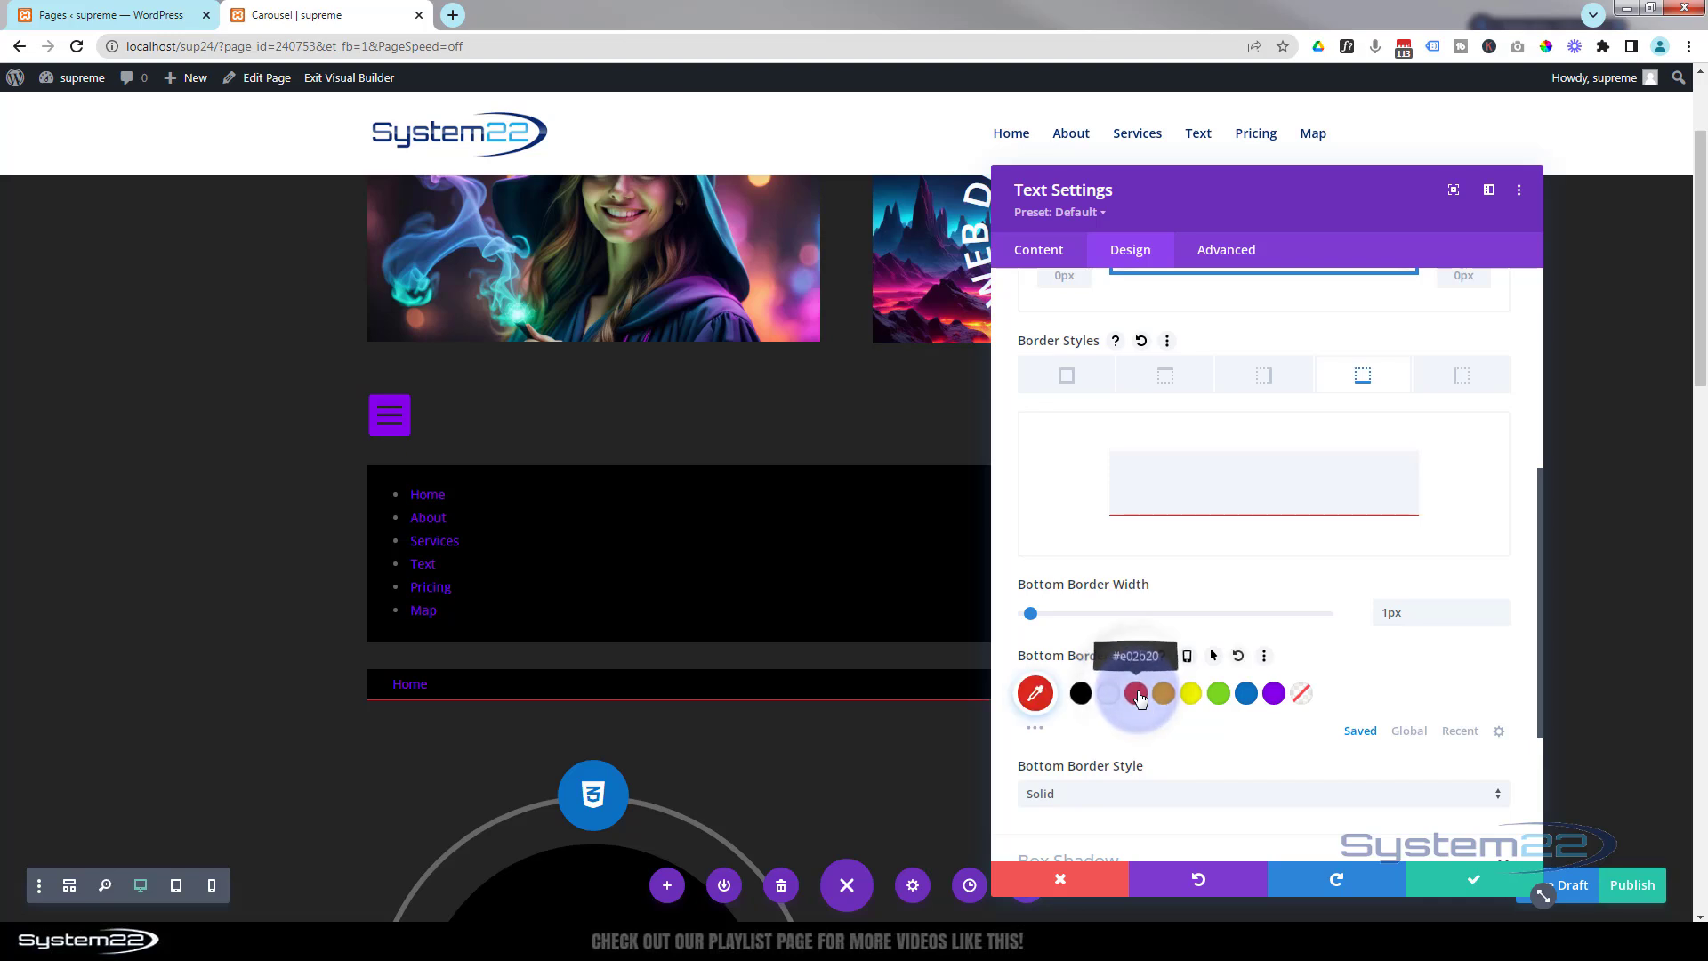
click(1036, 734)
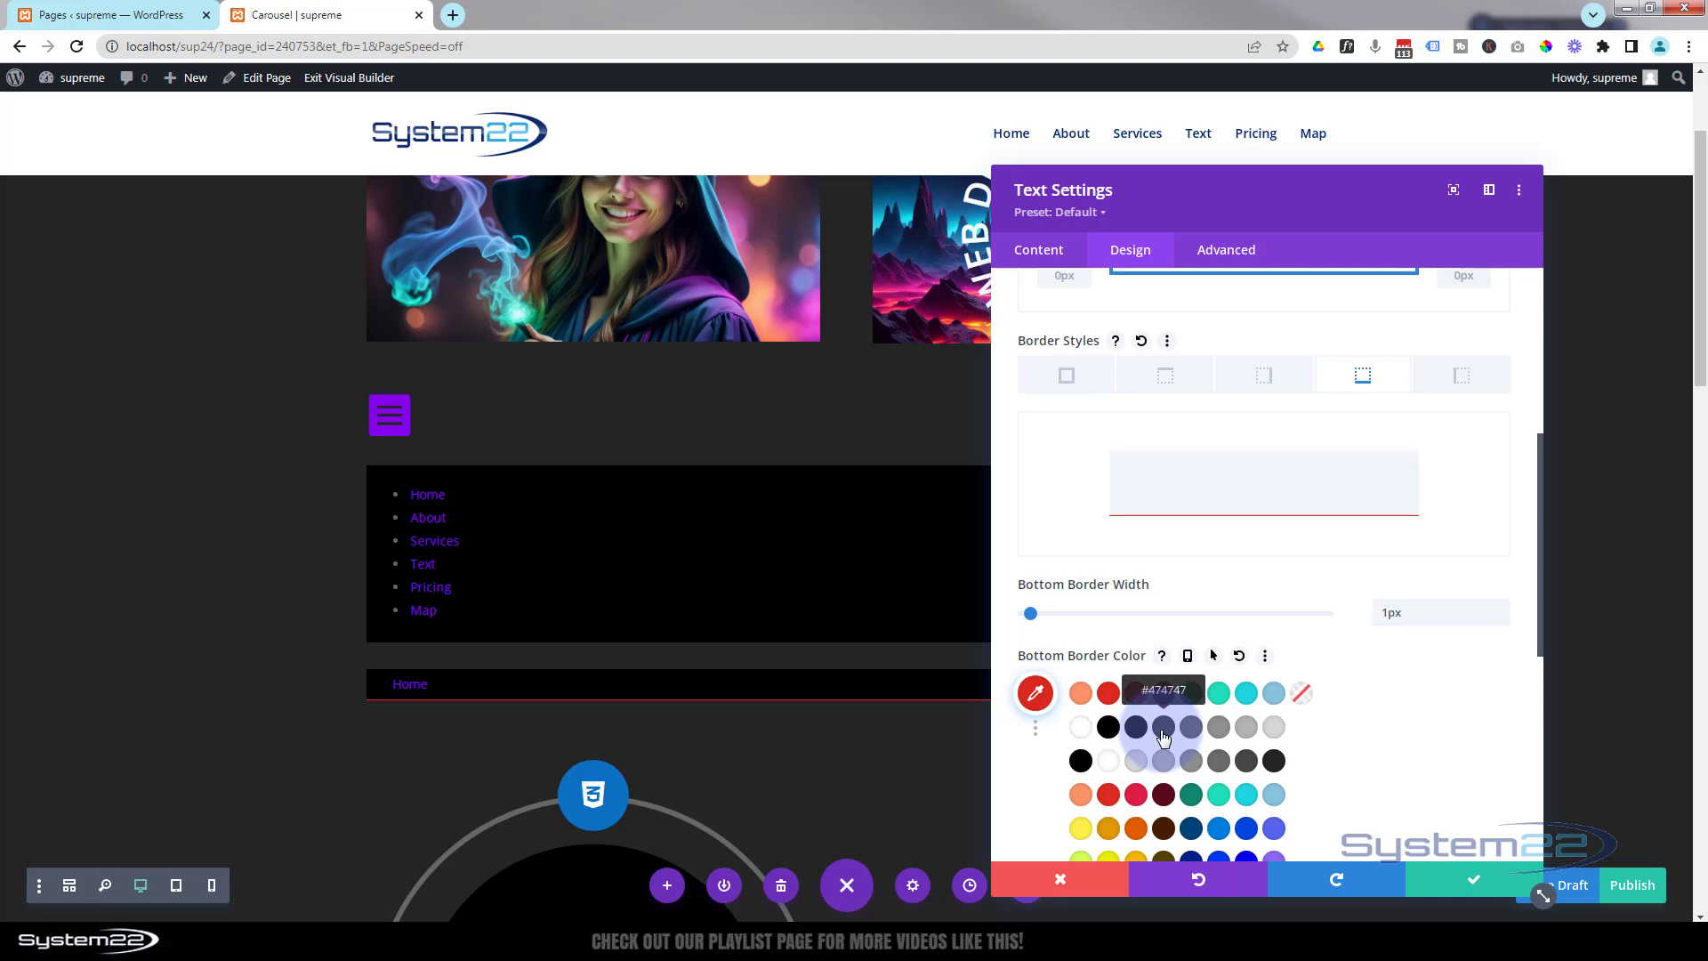
click(1162, 730)
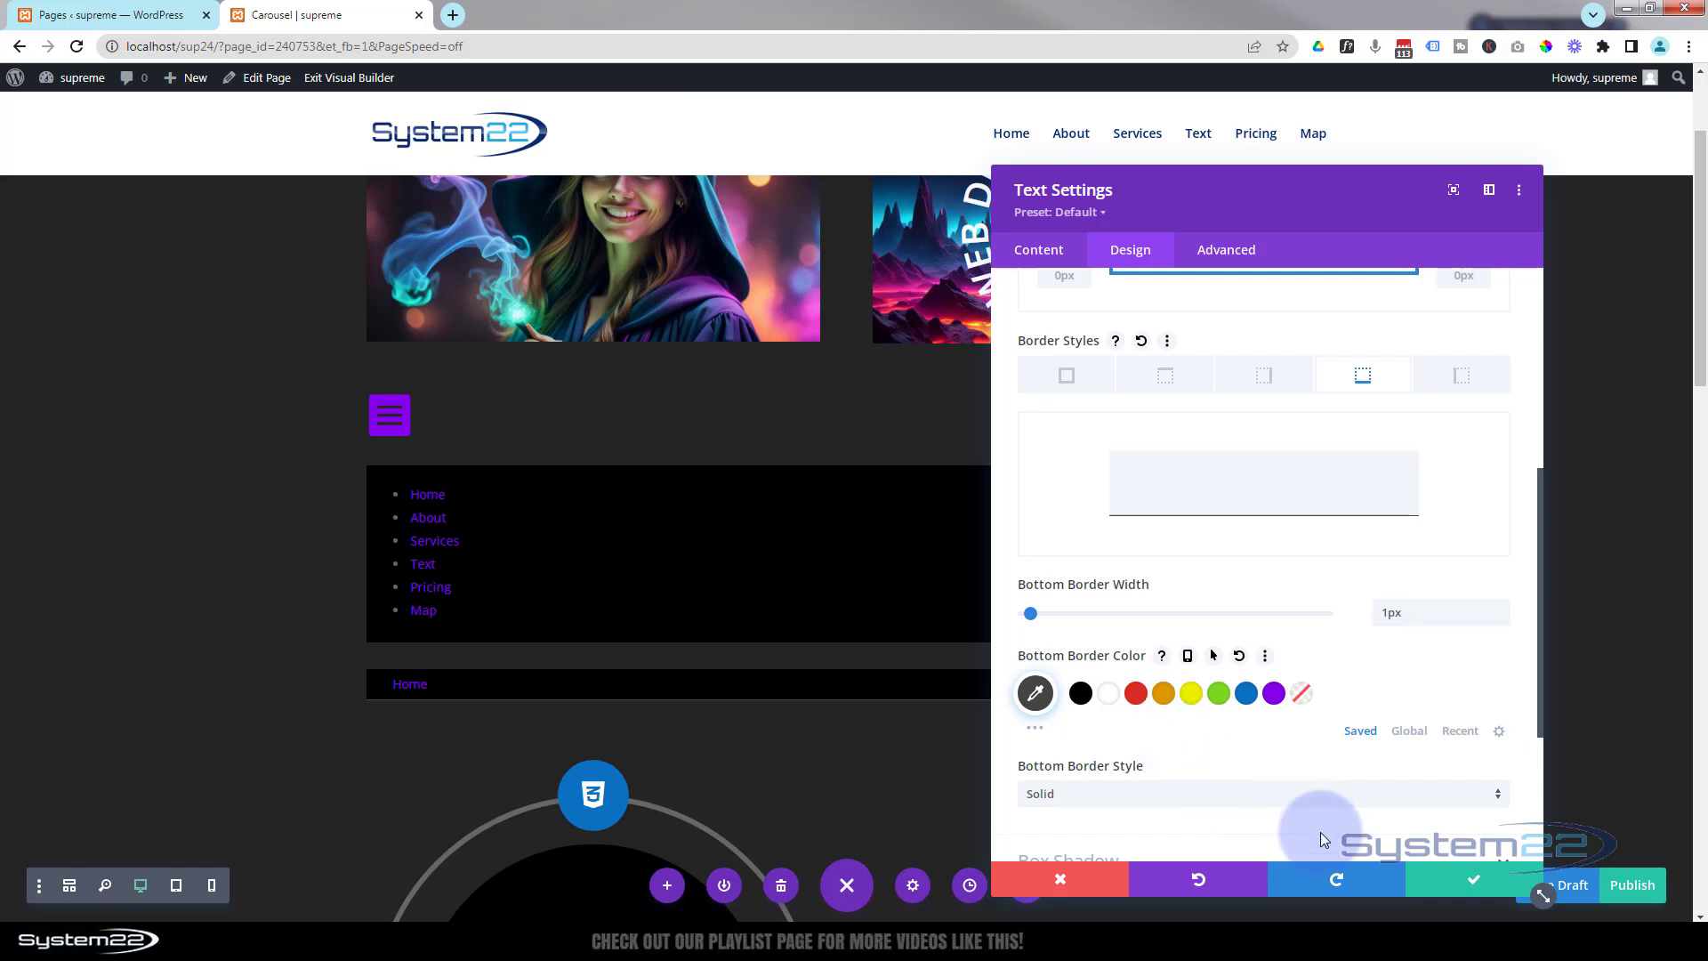
click(1477, 880)
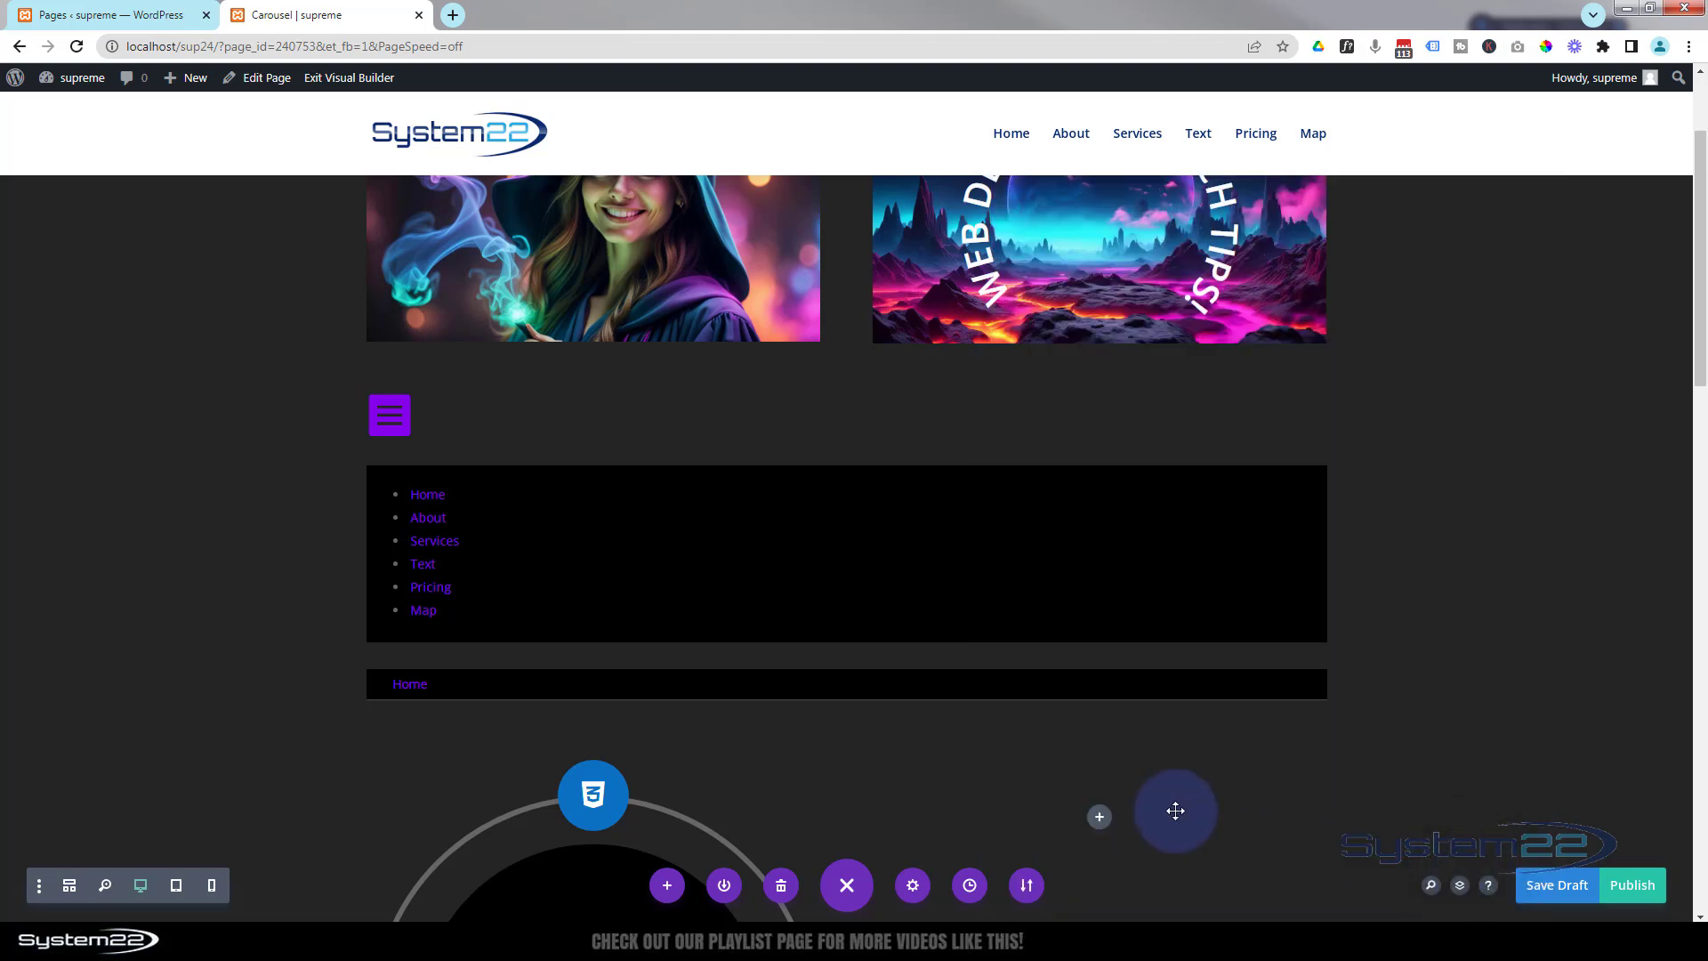
Duplicate the Home text module and change the copy's text to About.
mouse_move(461, 686)
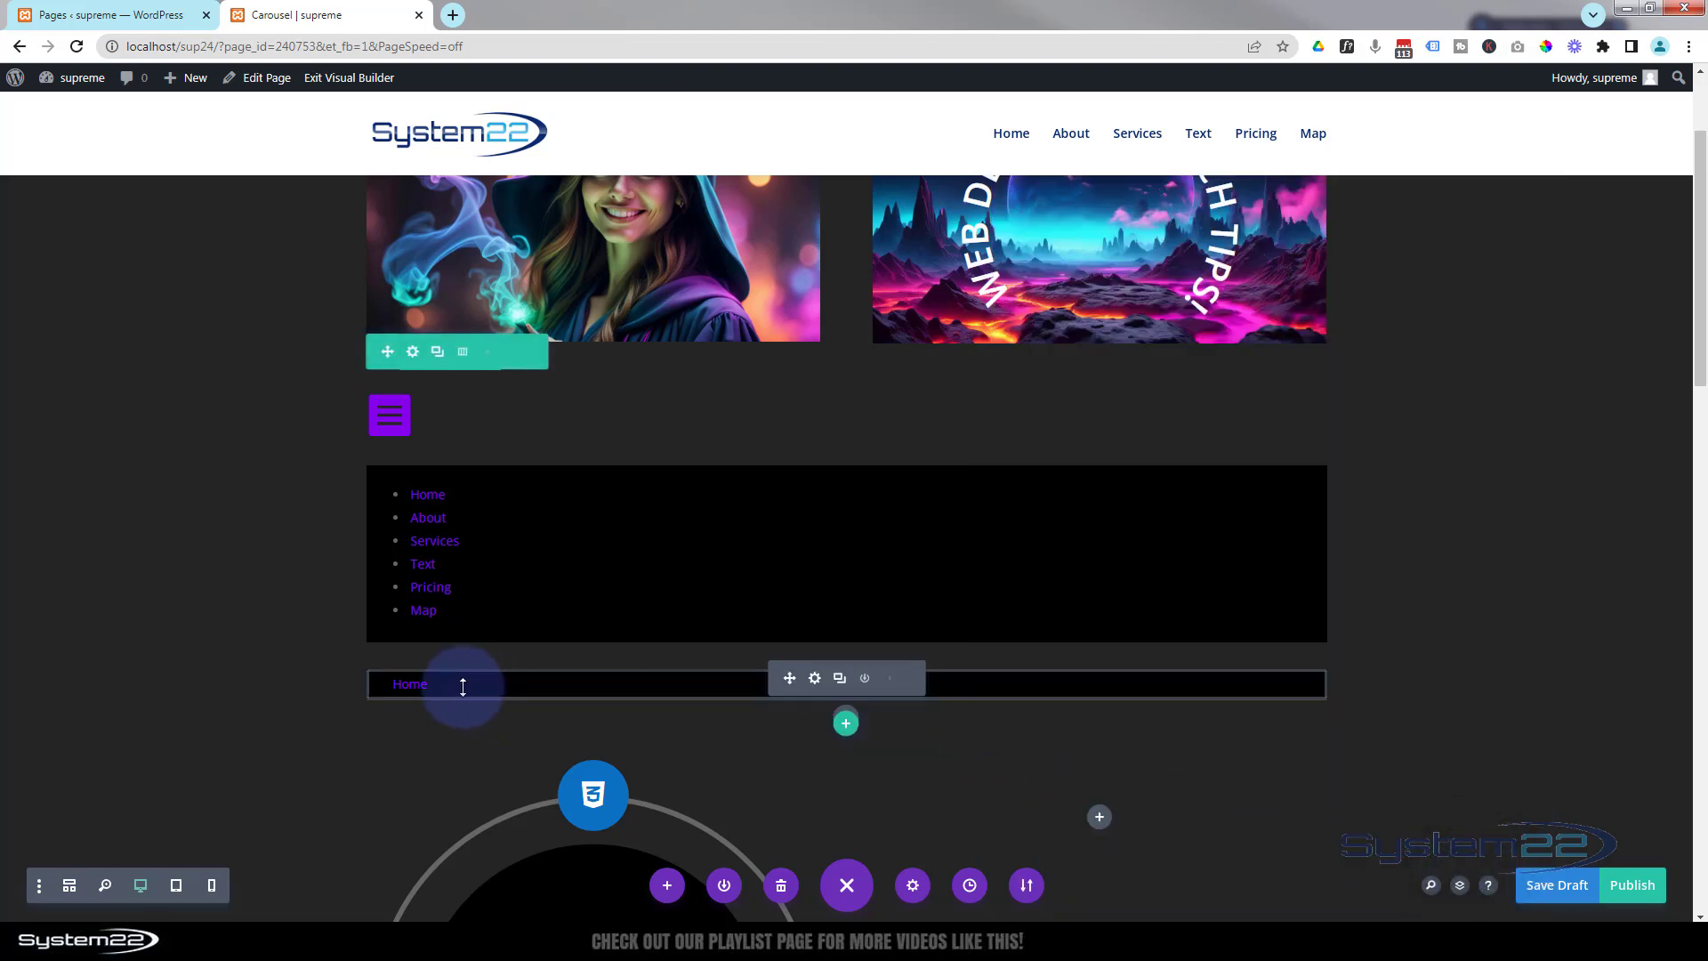
click(838, 679)
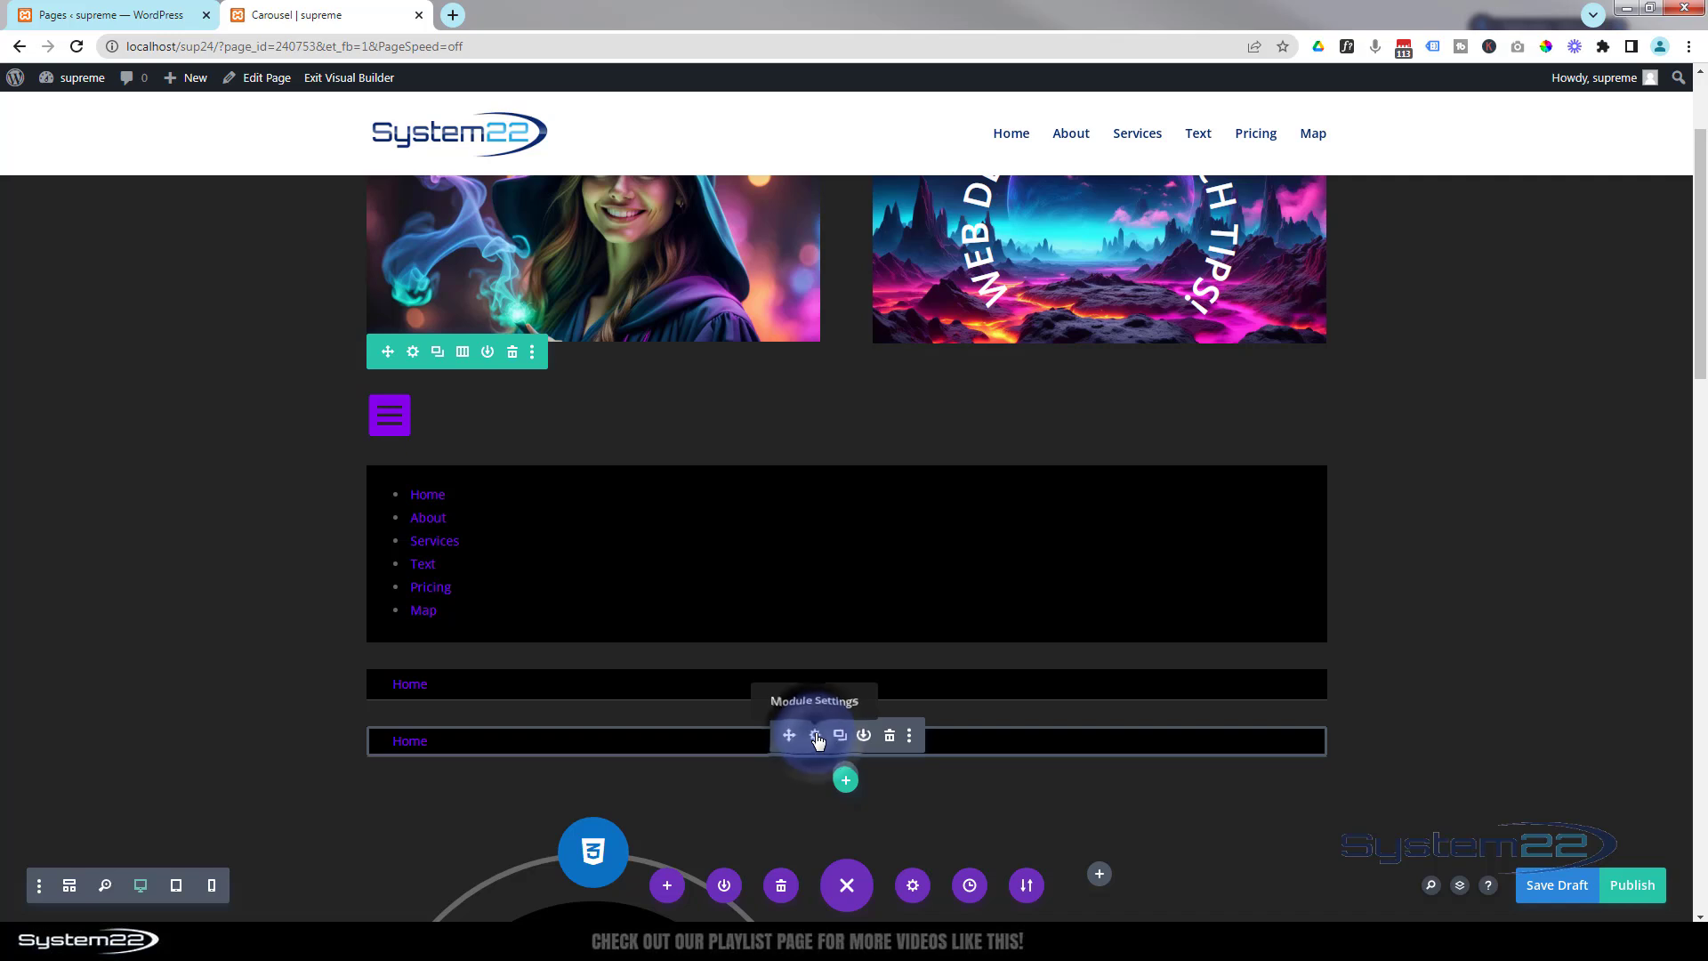
click(815, 736)
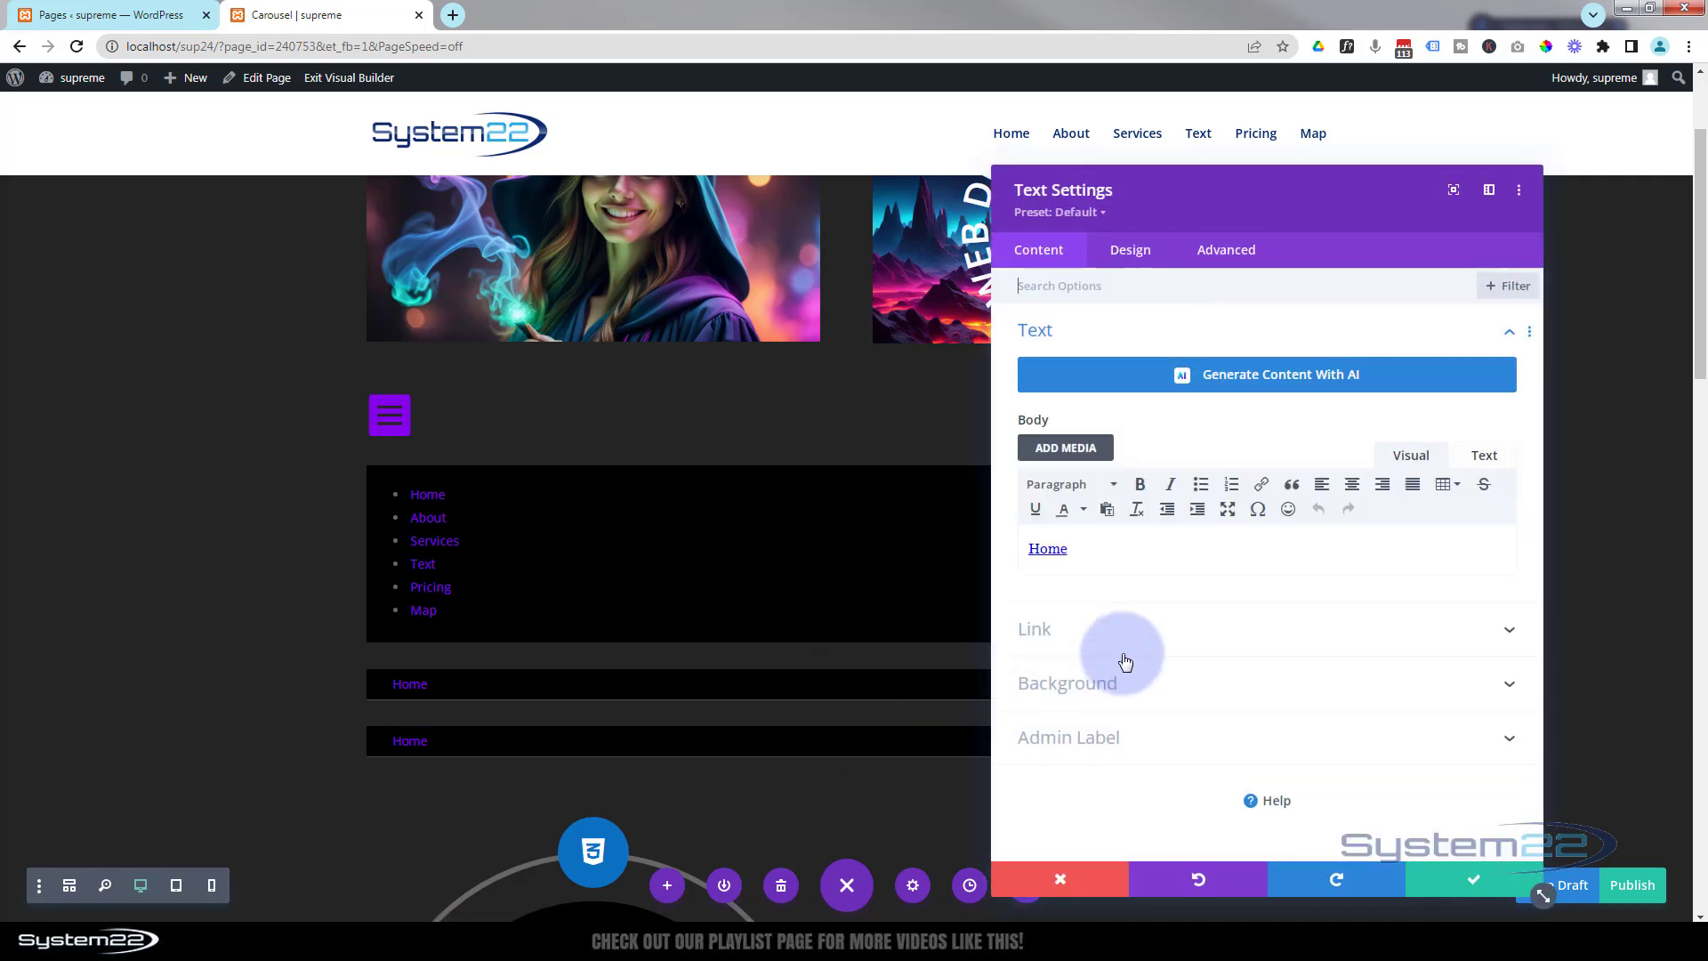
drag(1073, 552, 1019, 548)
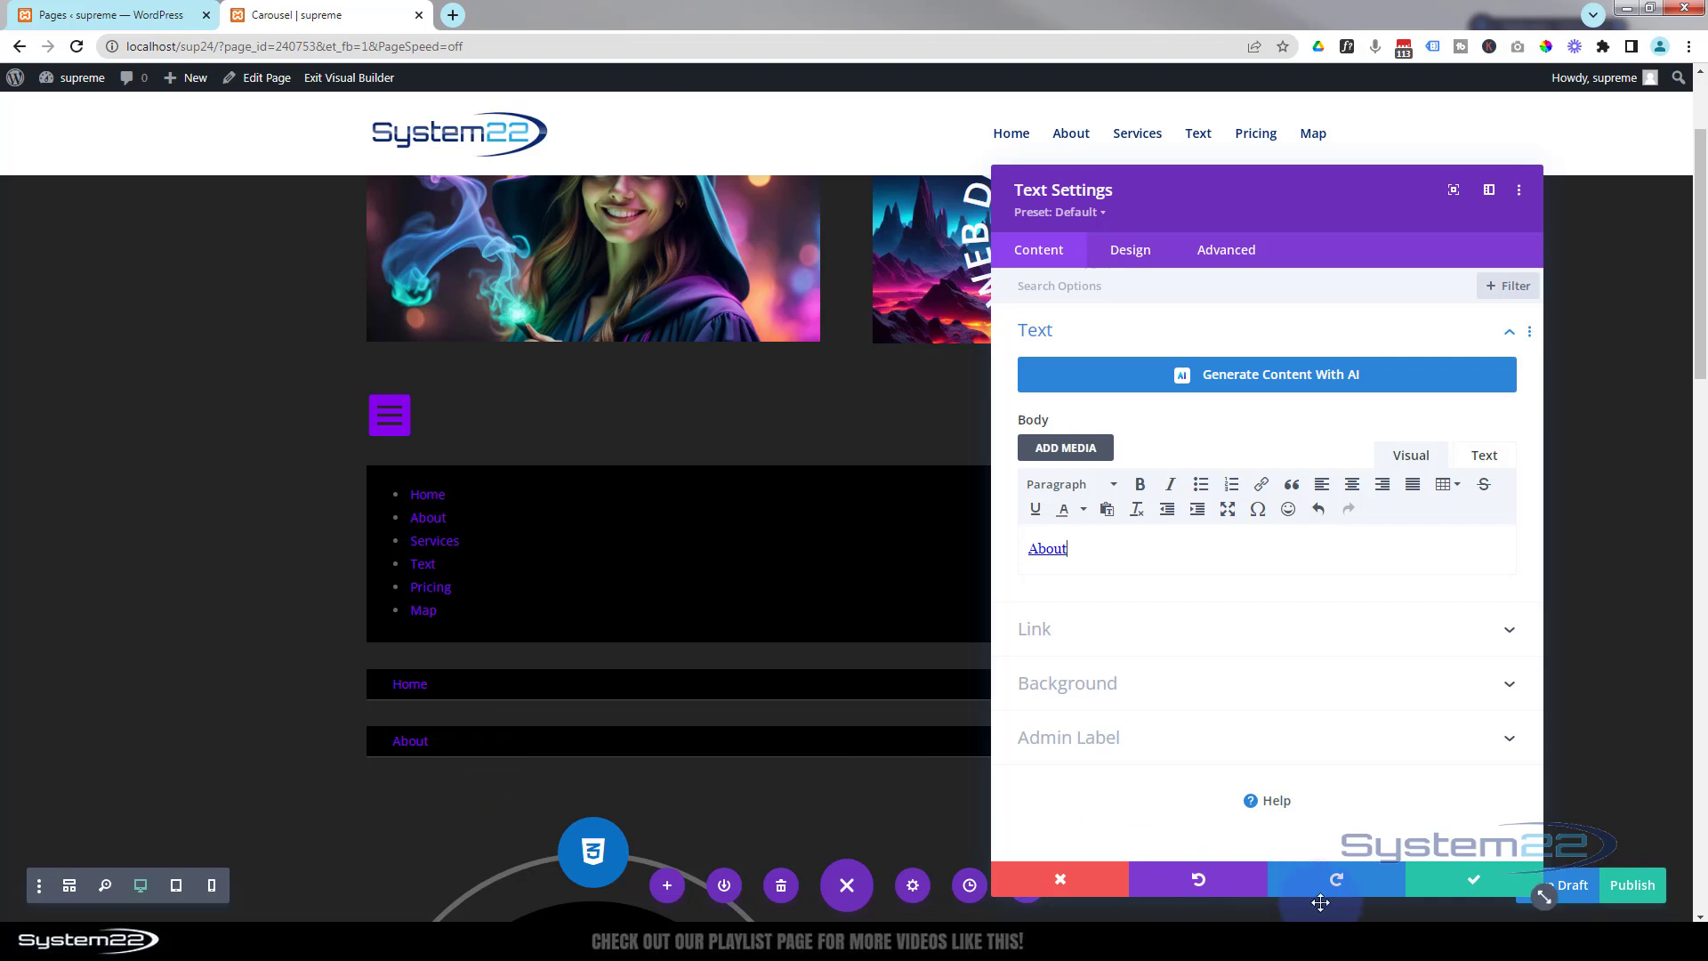
click(1476, 883)
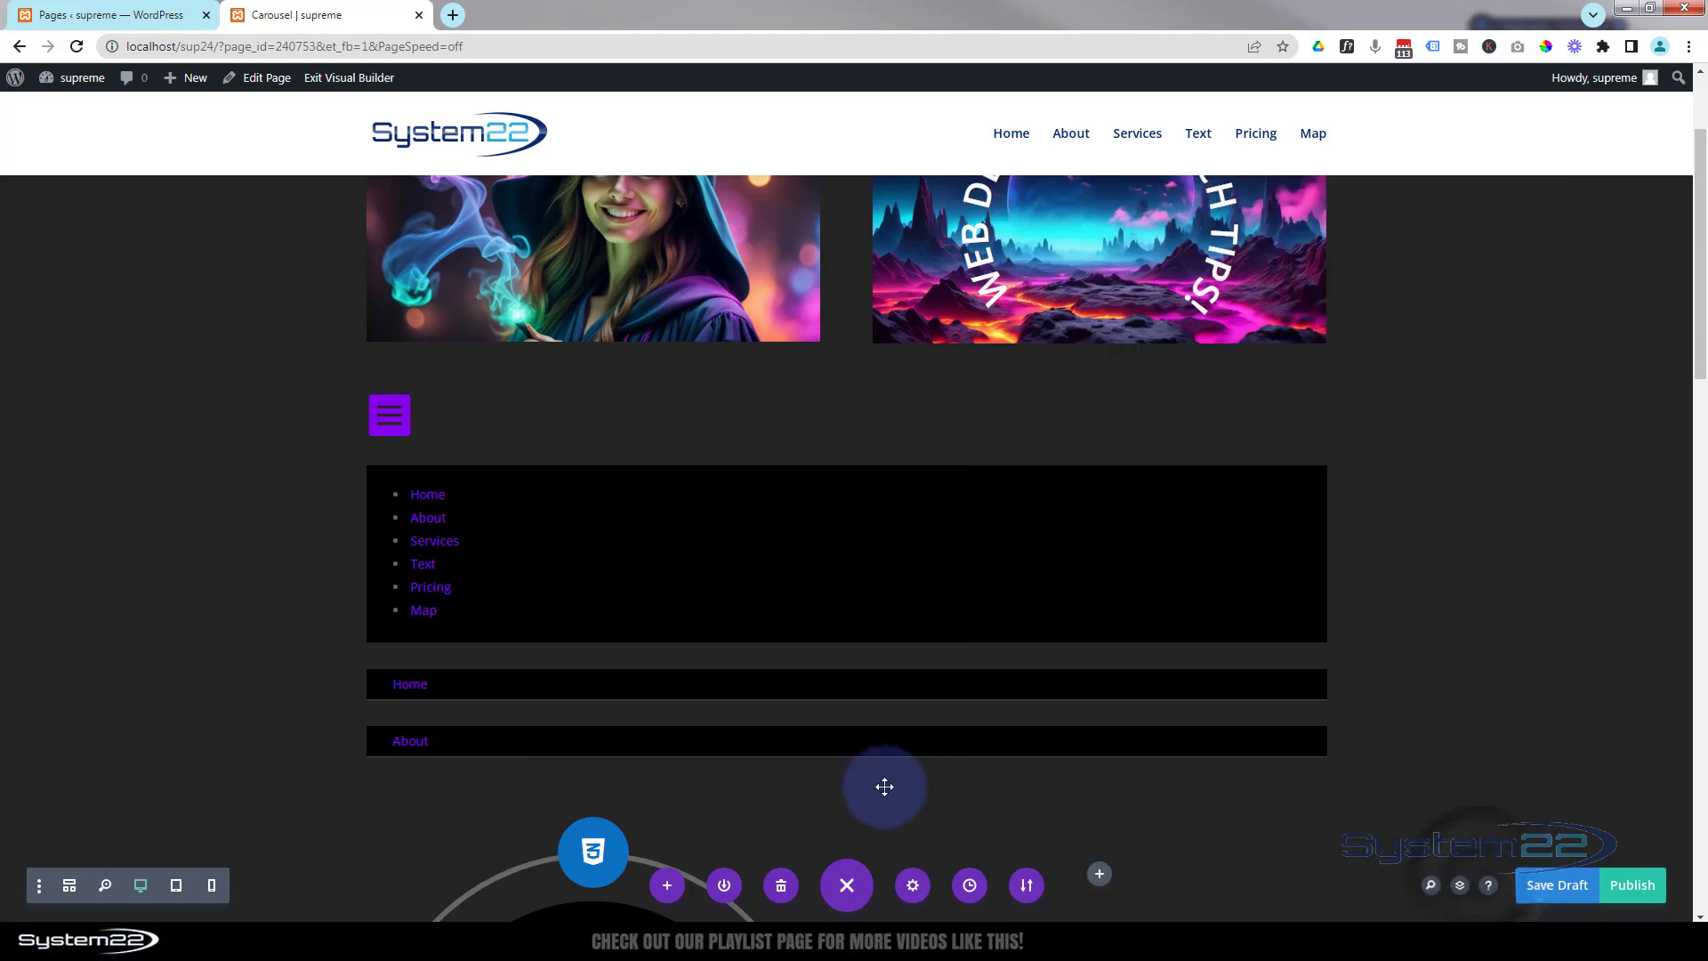
Set the menu row's background color to red.
mouse_move(395, 413)
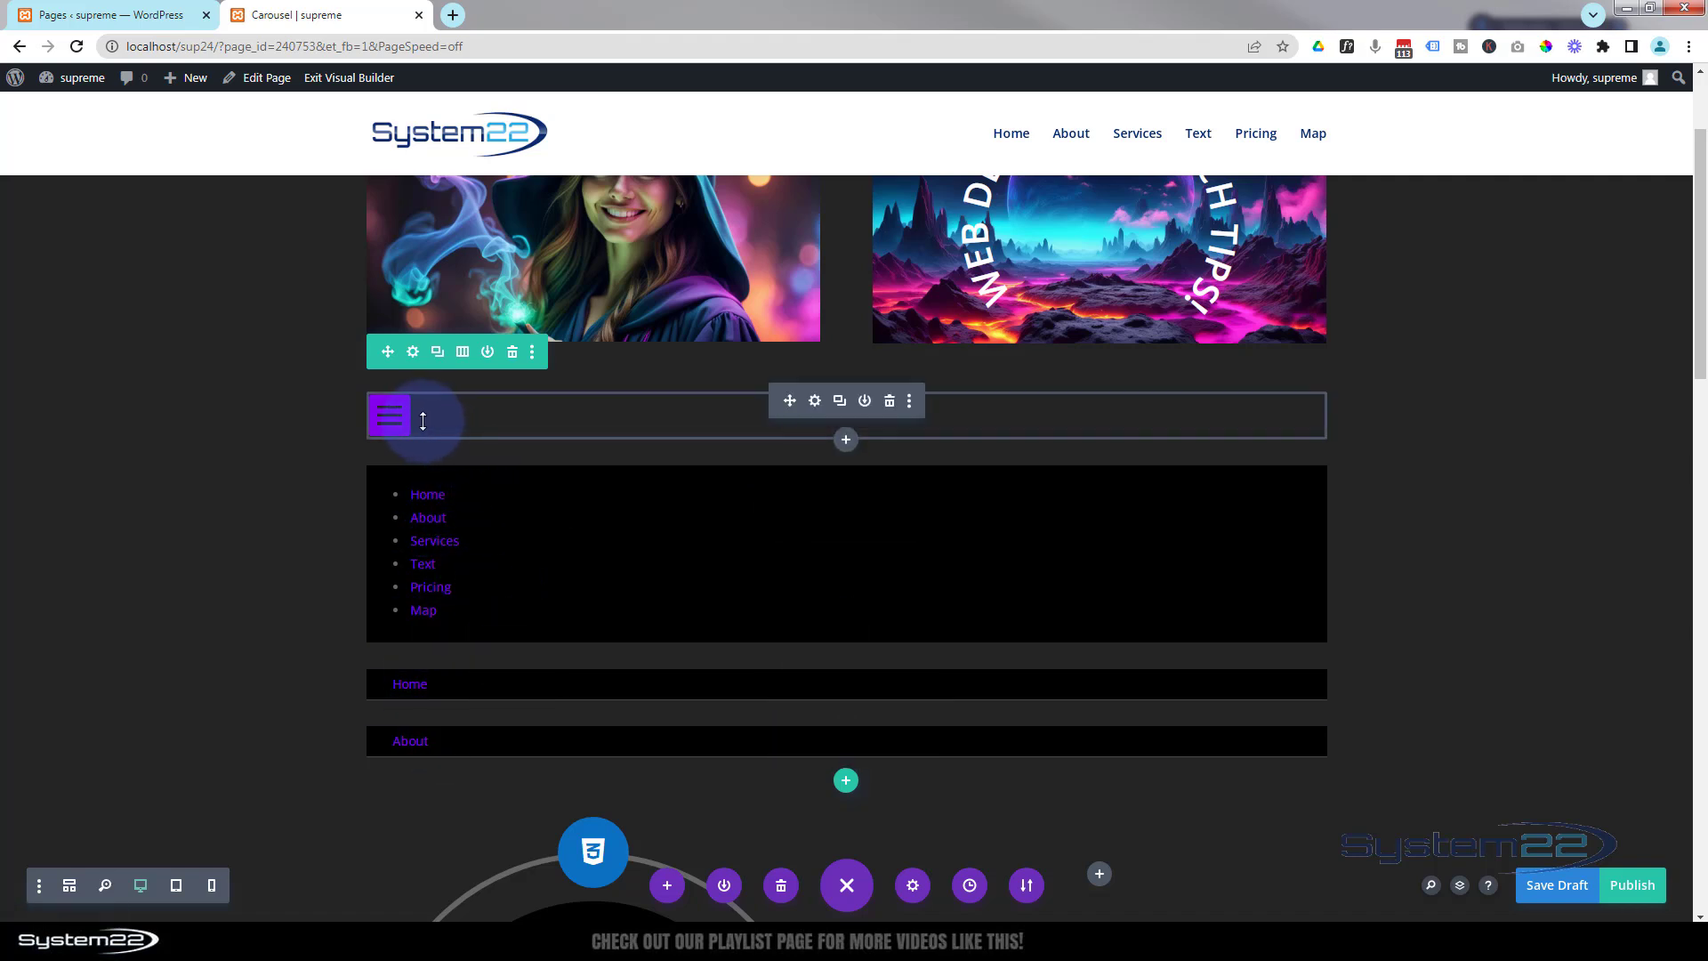
click(413, 353)
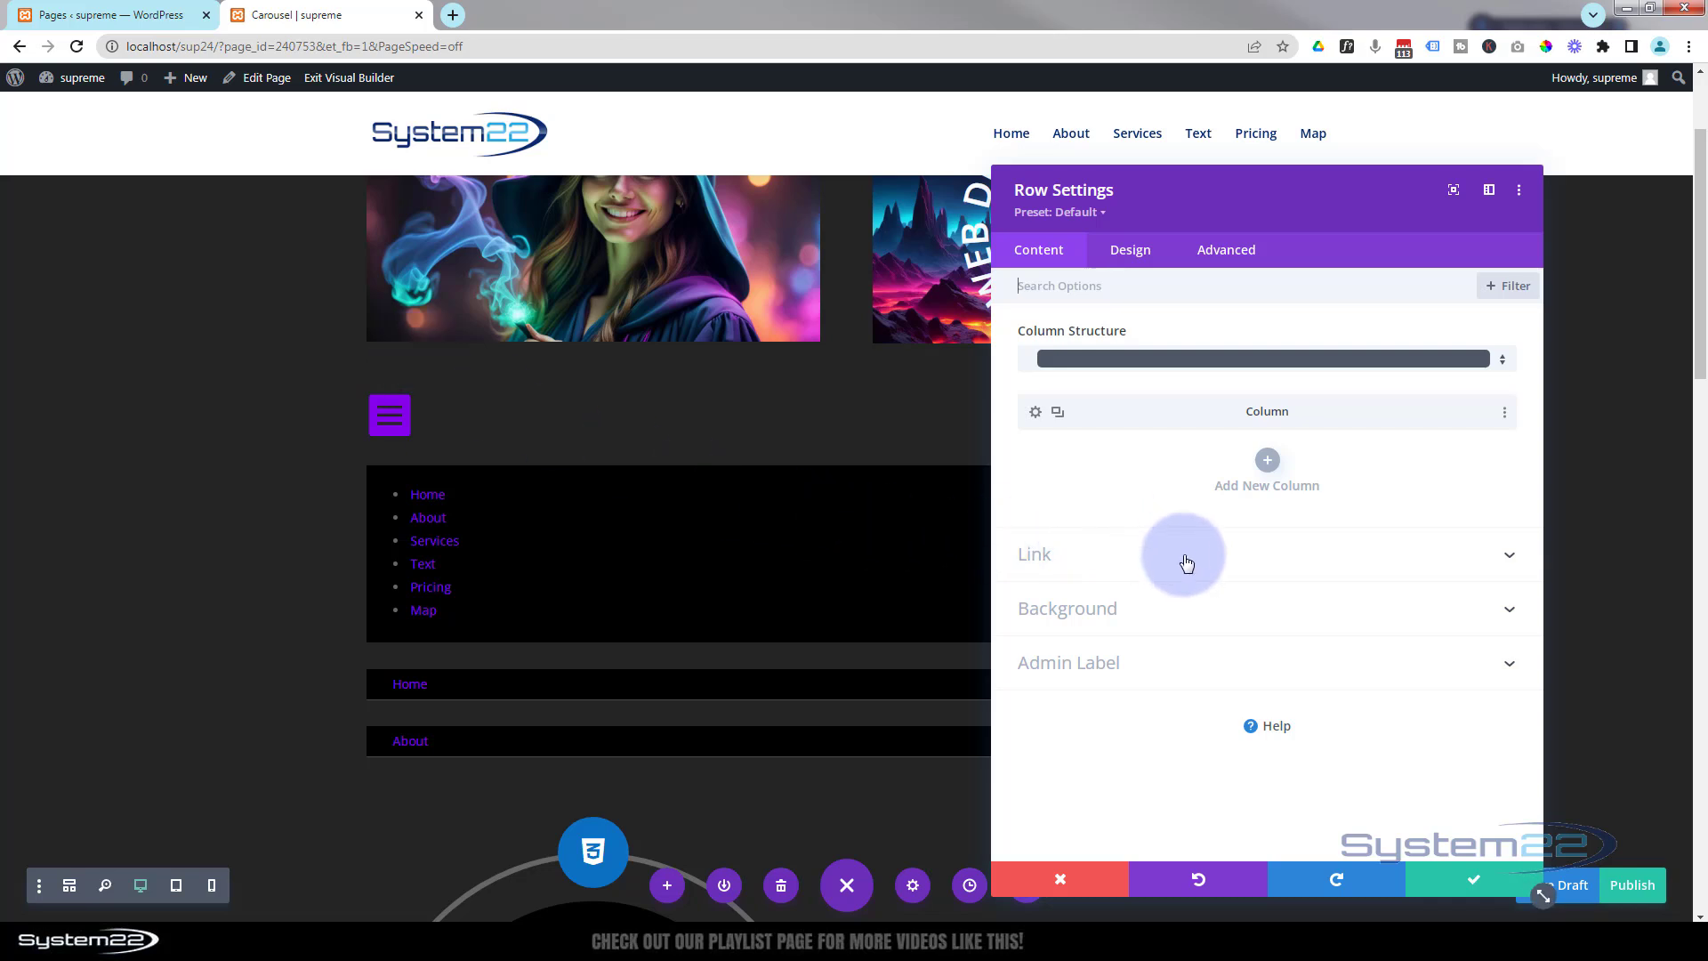
click(1135, 614)
click(1136, 650)
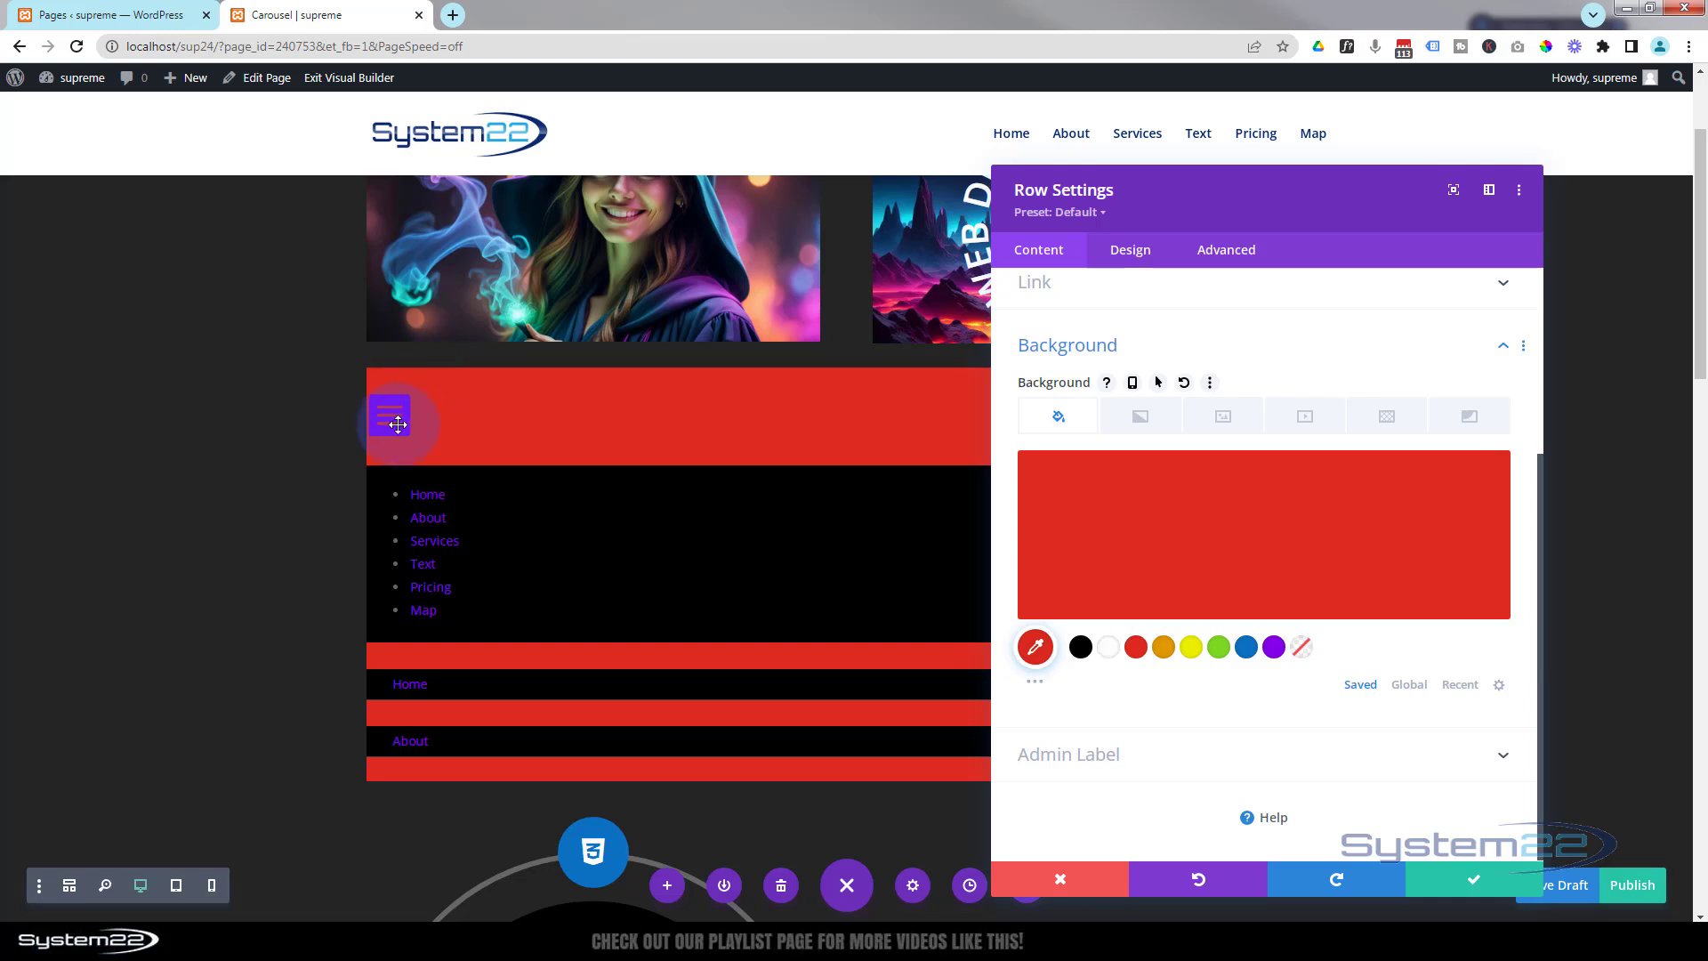
Enable a custom gutter width on the row and set it to 1.
click(1130, 256)
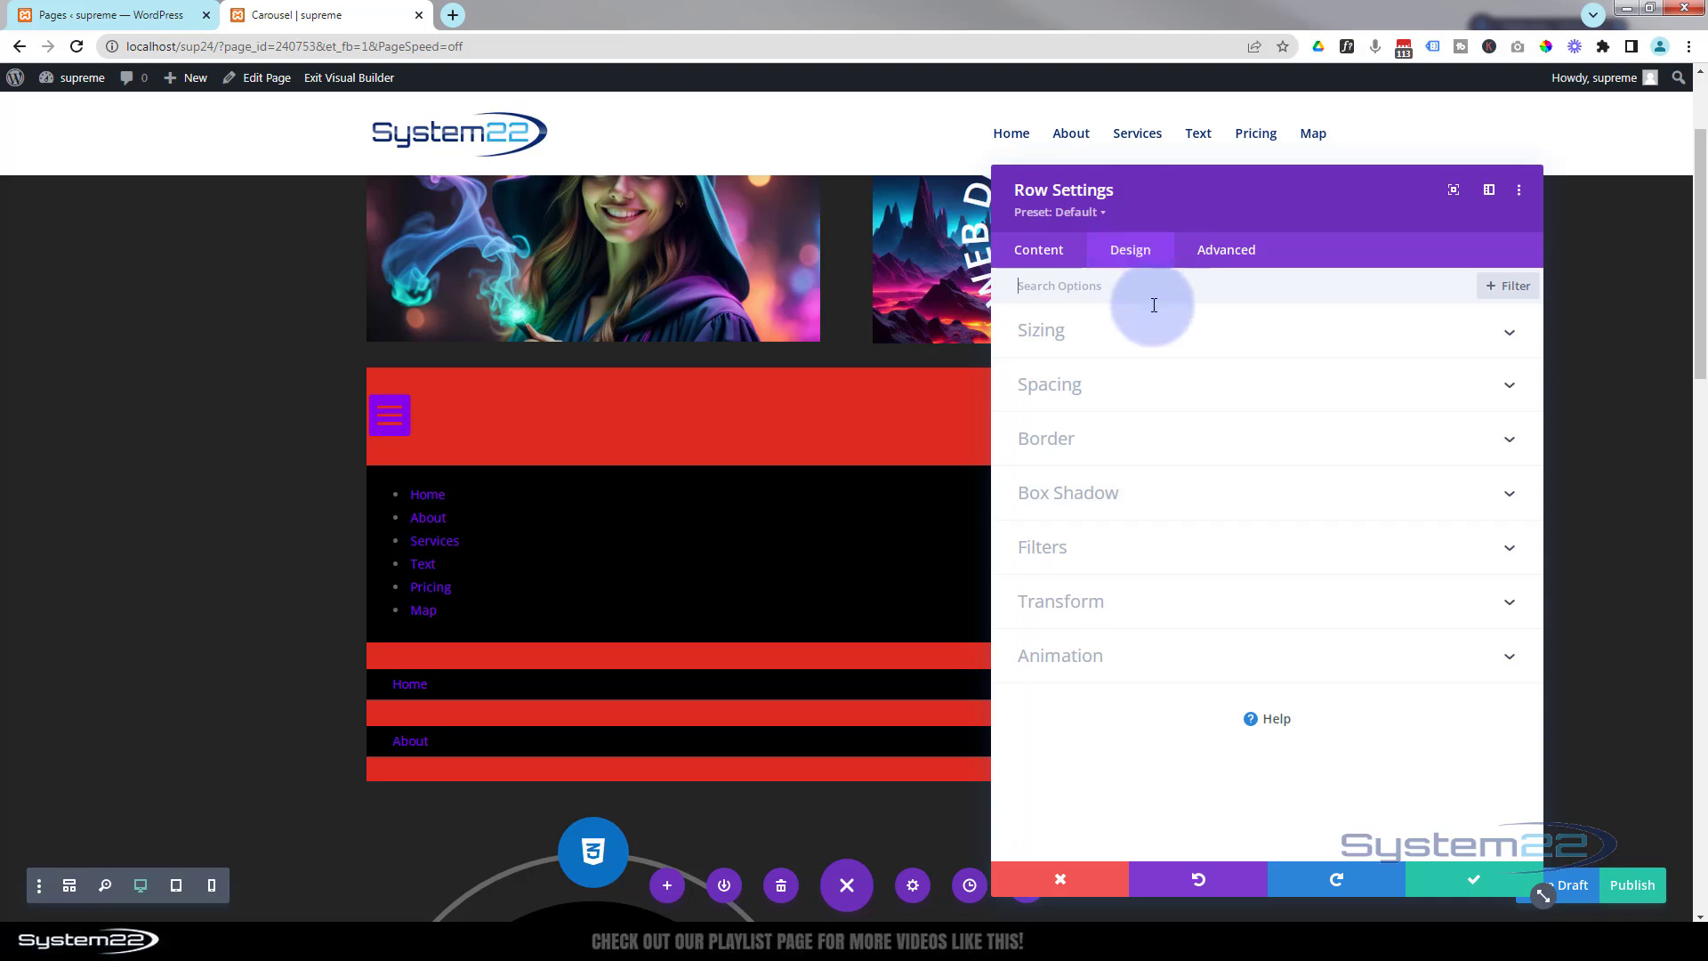
click(1139, 343)
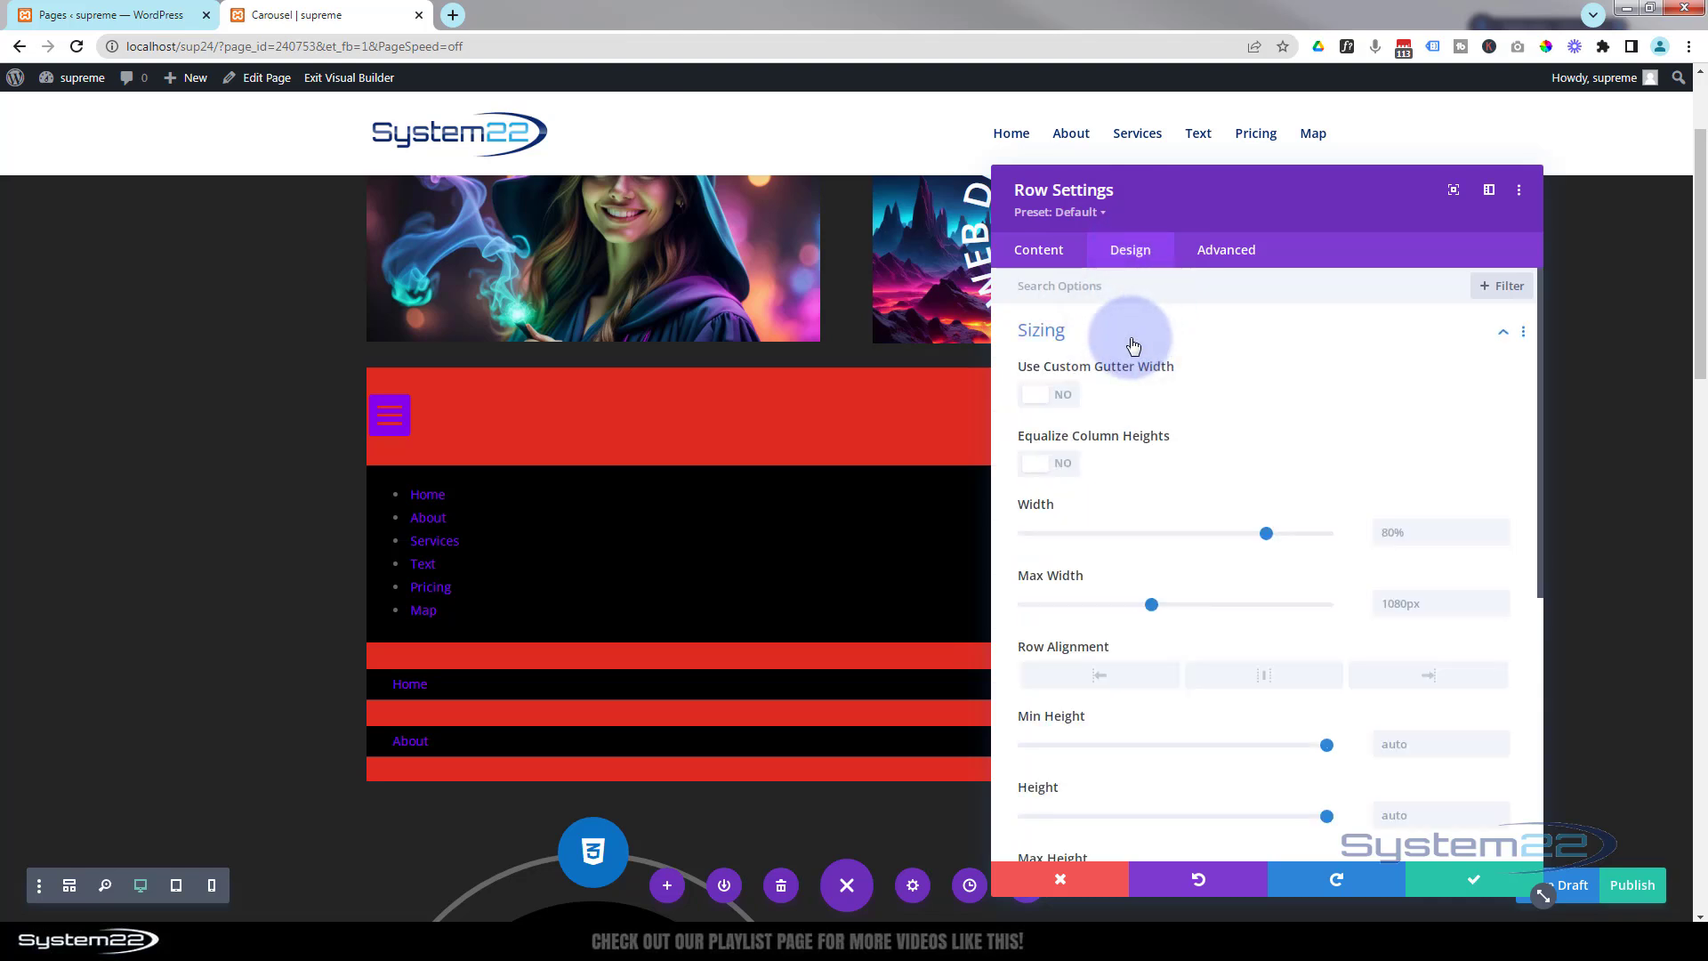
click(1063, 395)
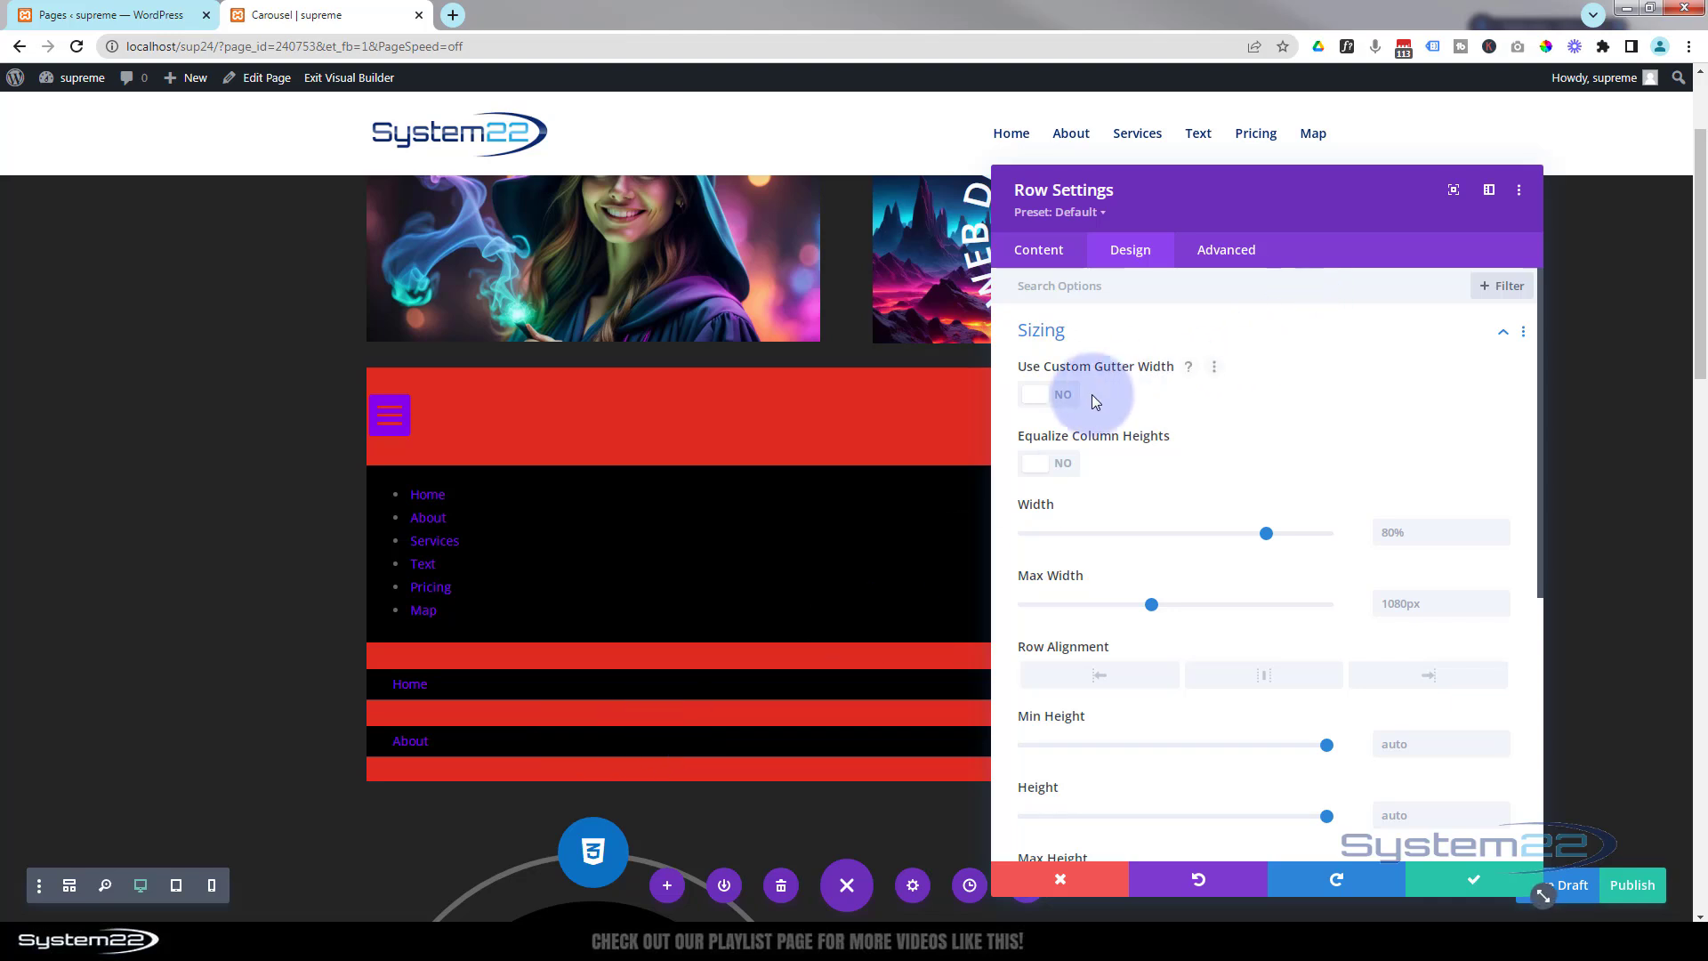
click(1059, 399)
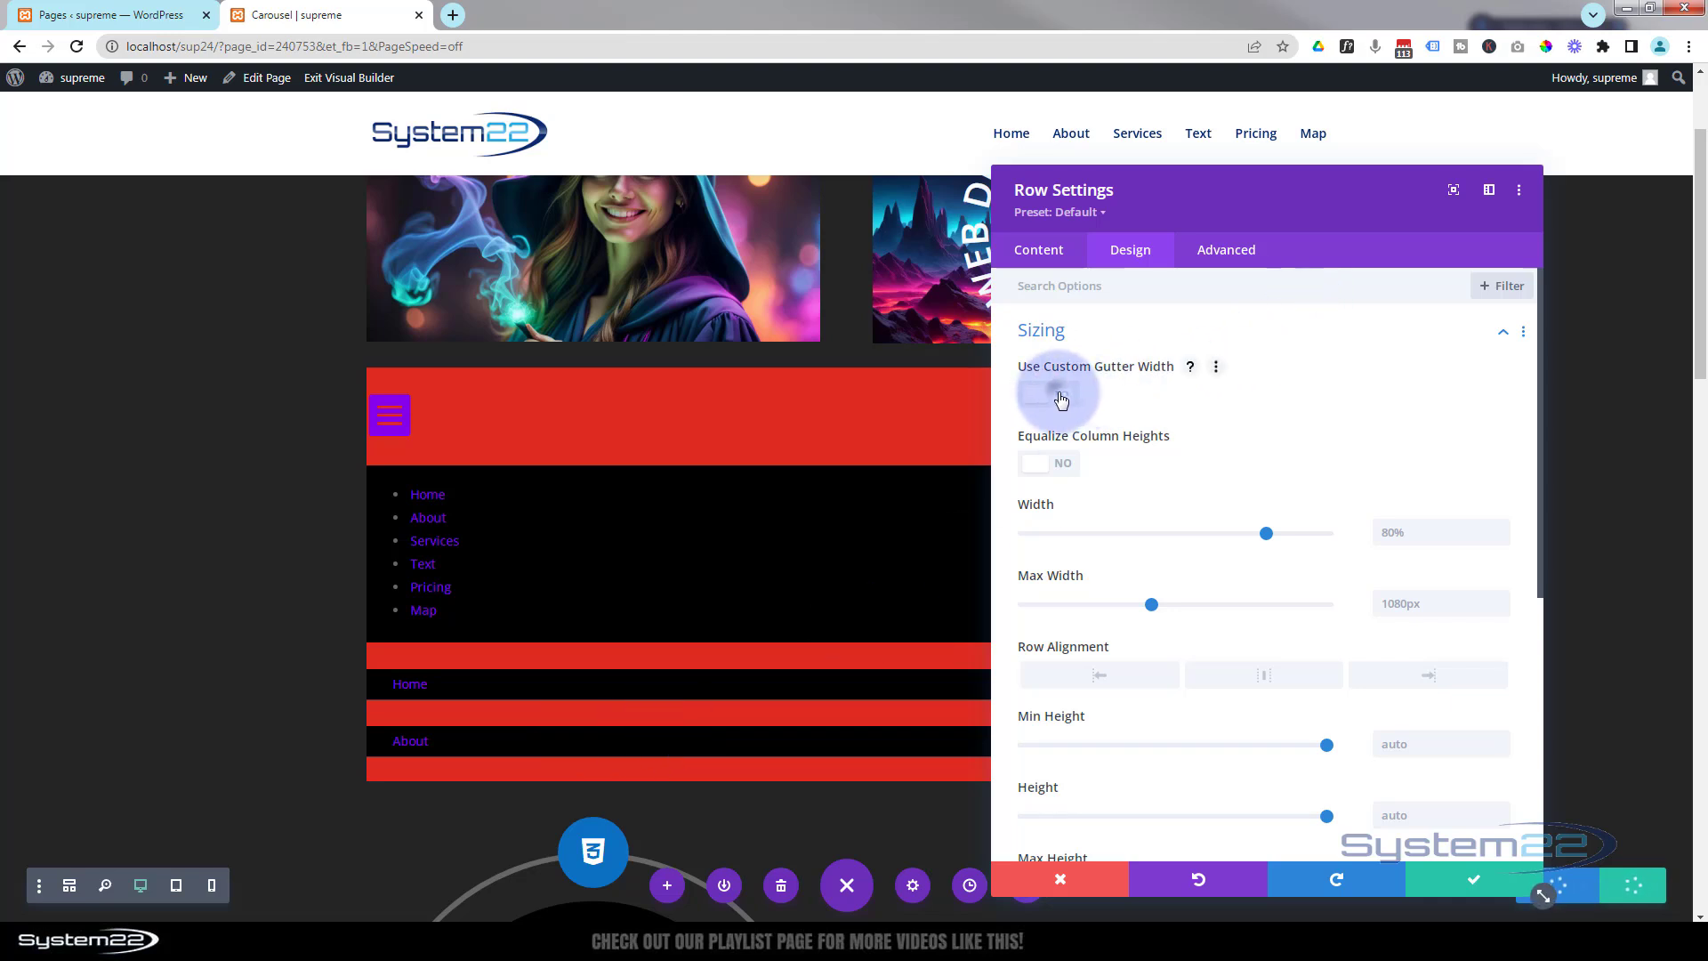
click(1222, 464)
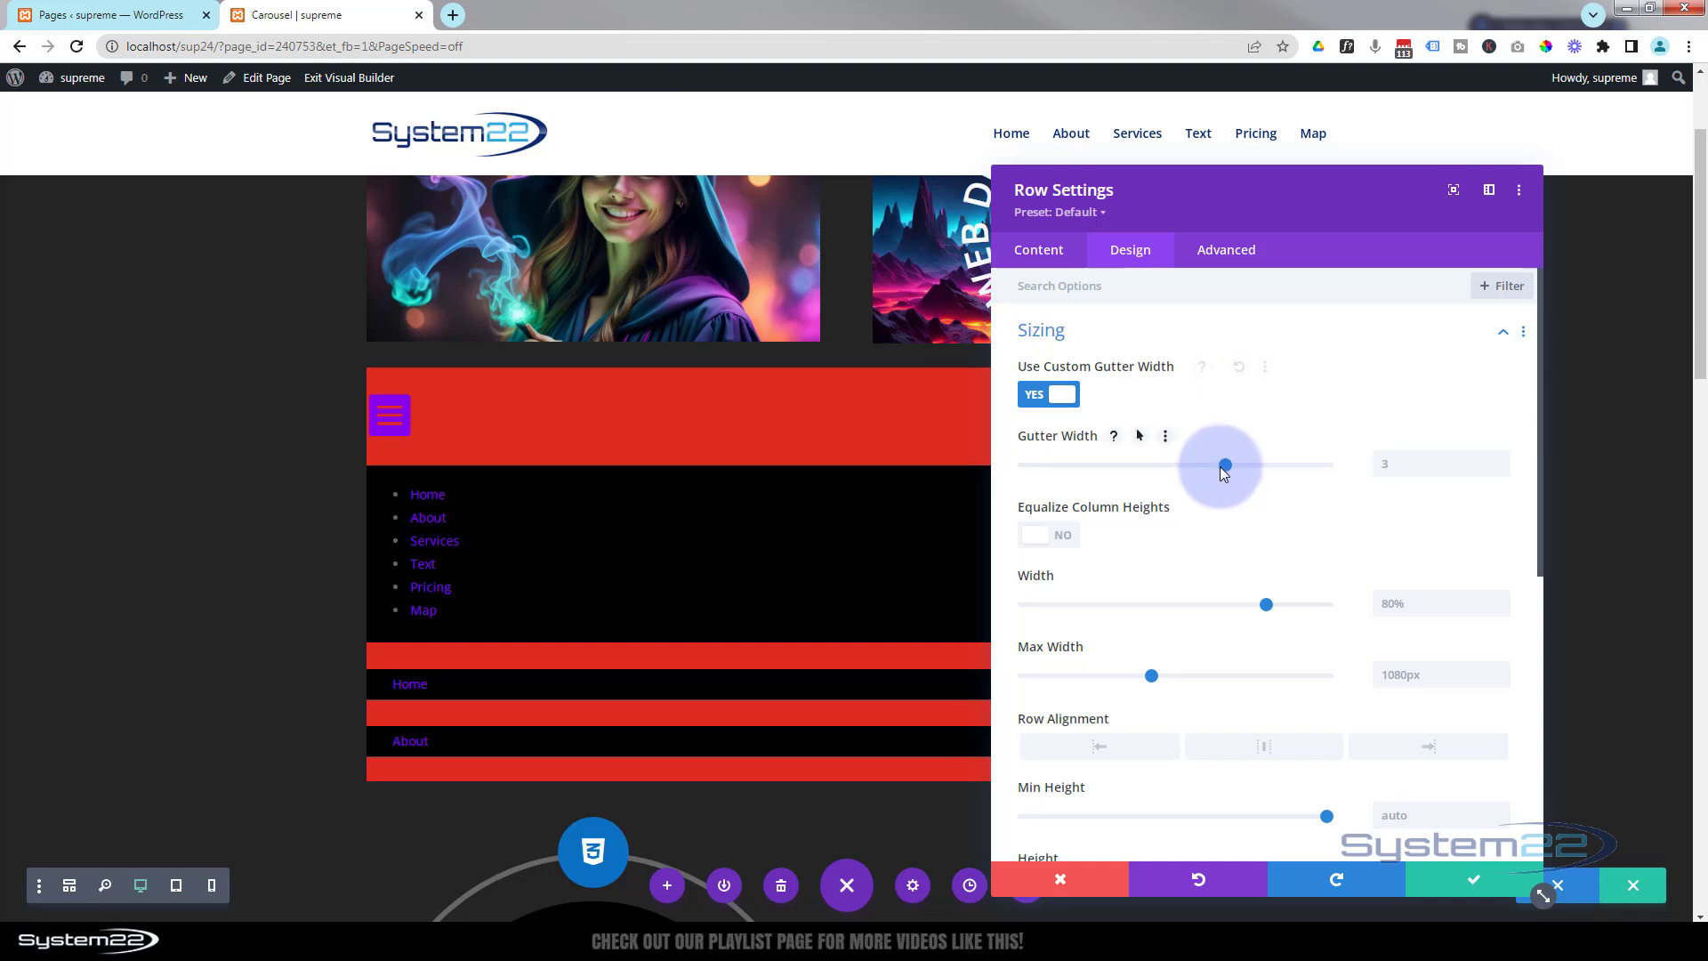
drag(1219, 466, 1011, 465)
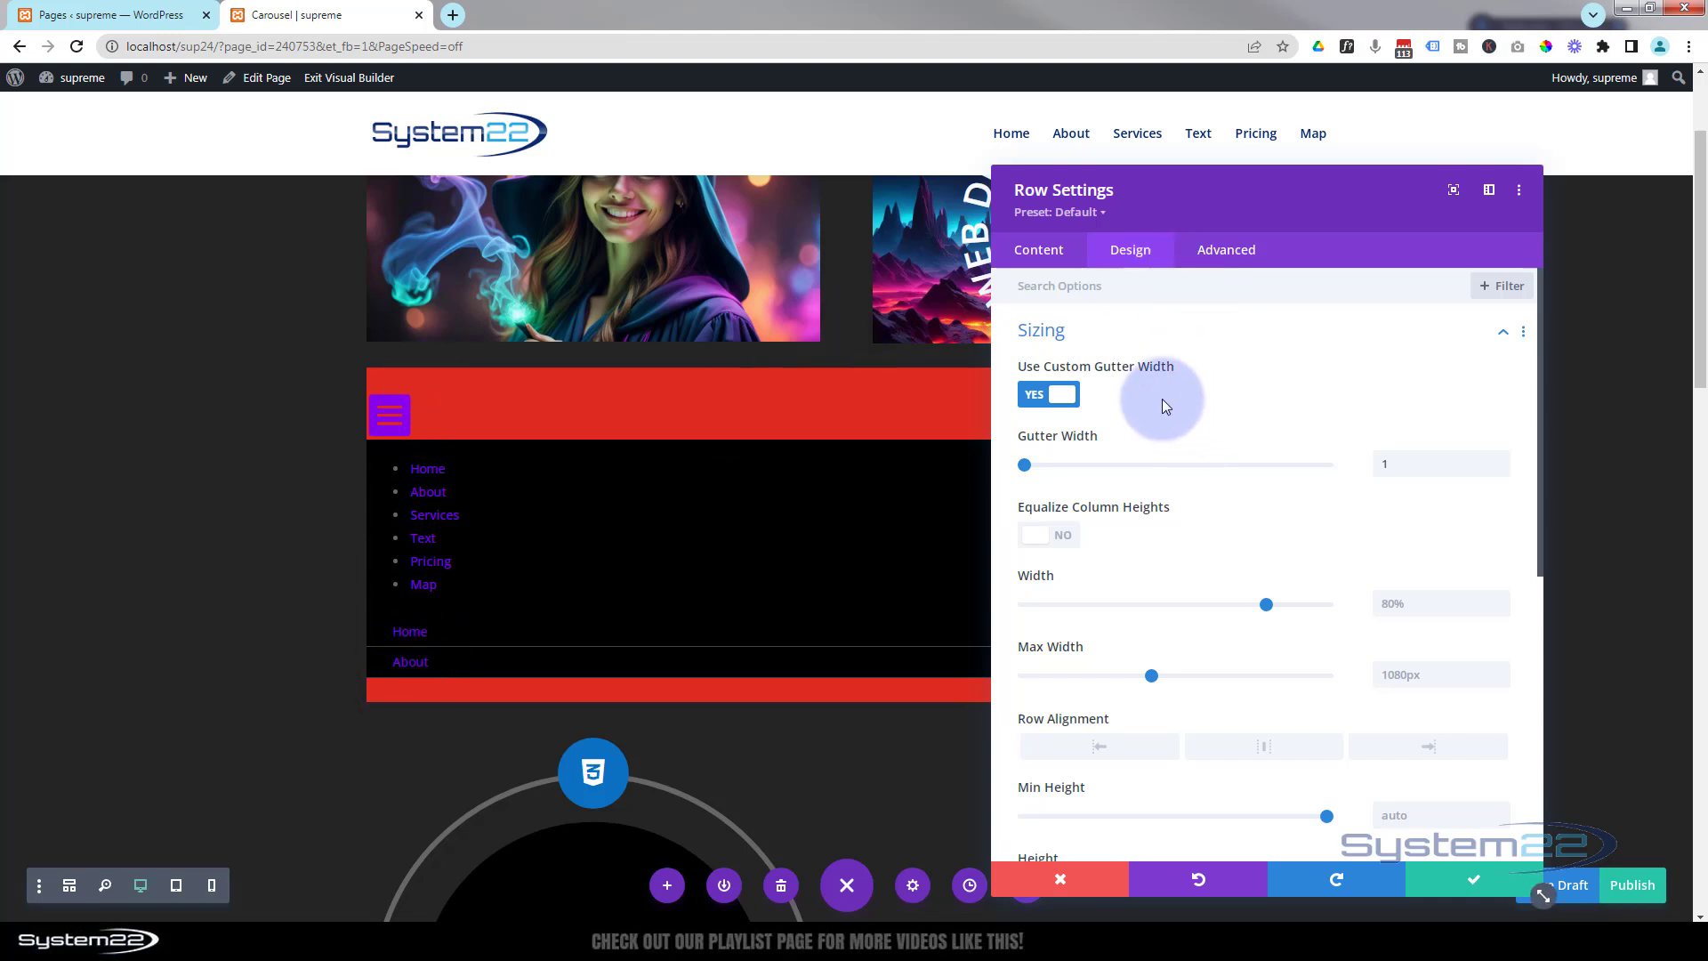
Set the row's top and bottom padding to 0px.
scroll(1150, 480, down, 4)
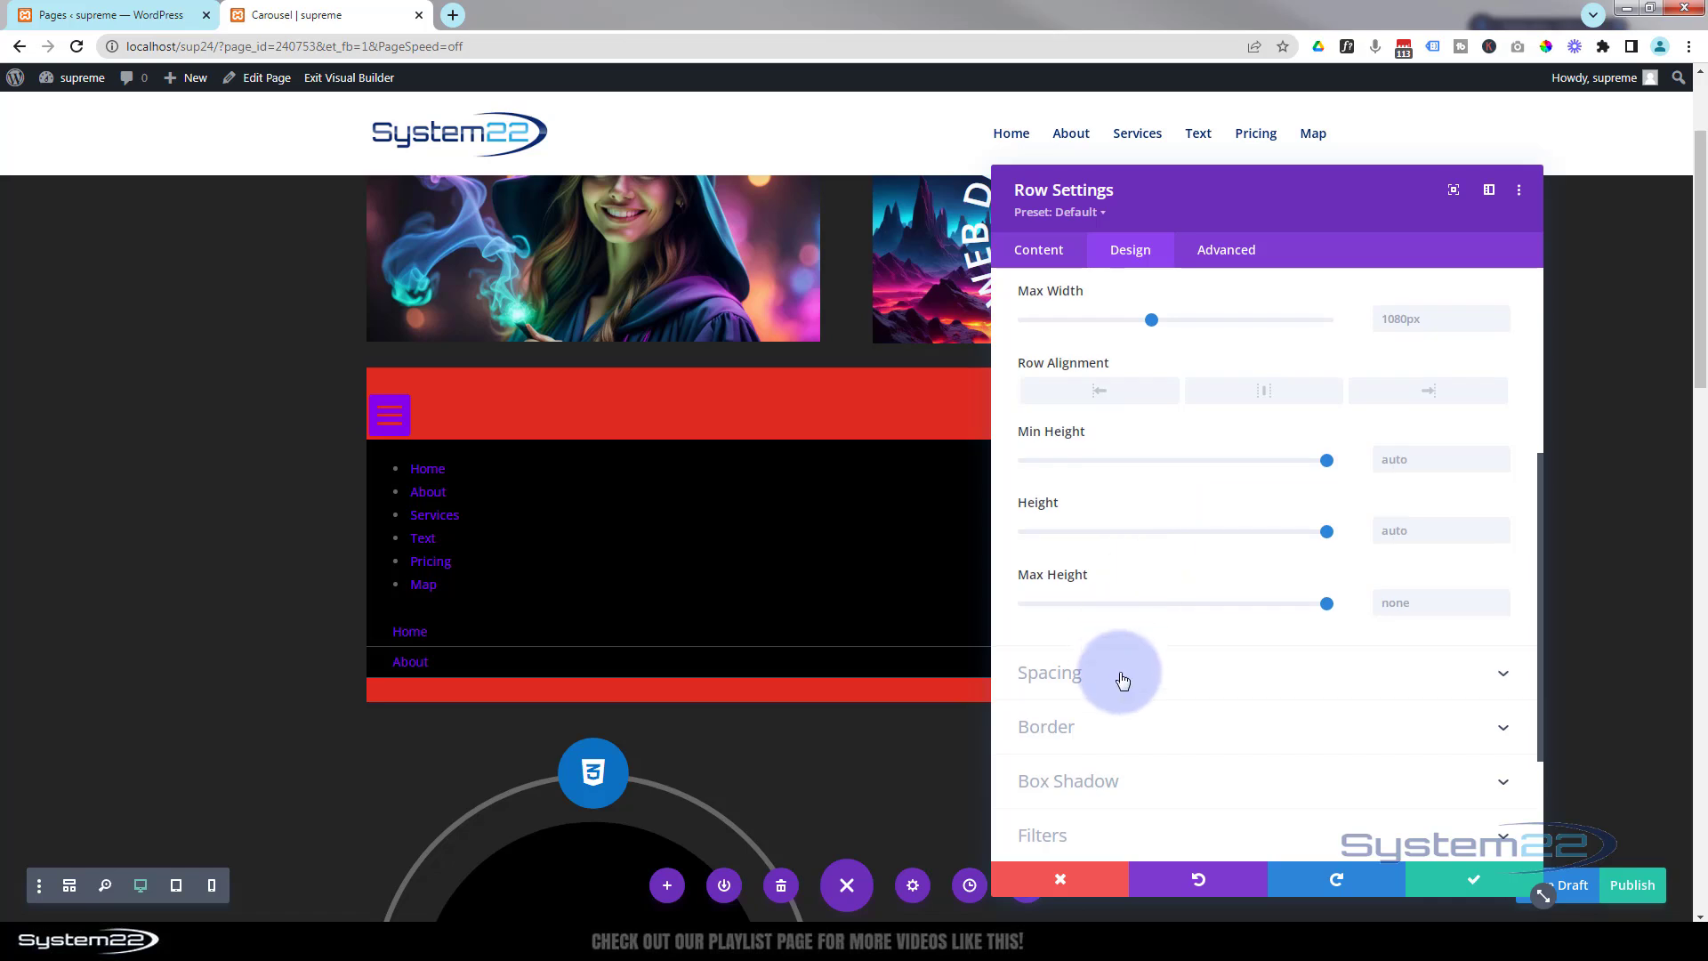
click(1128, 672)
click(1061, 449)
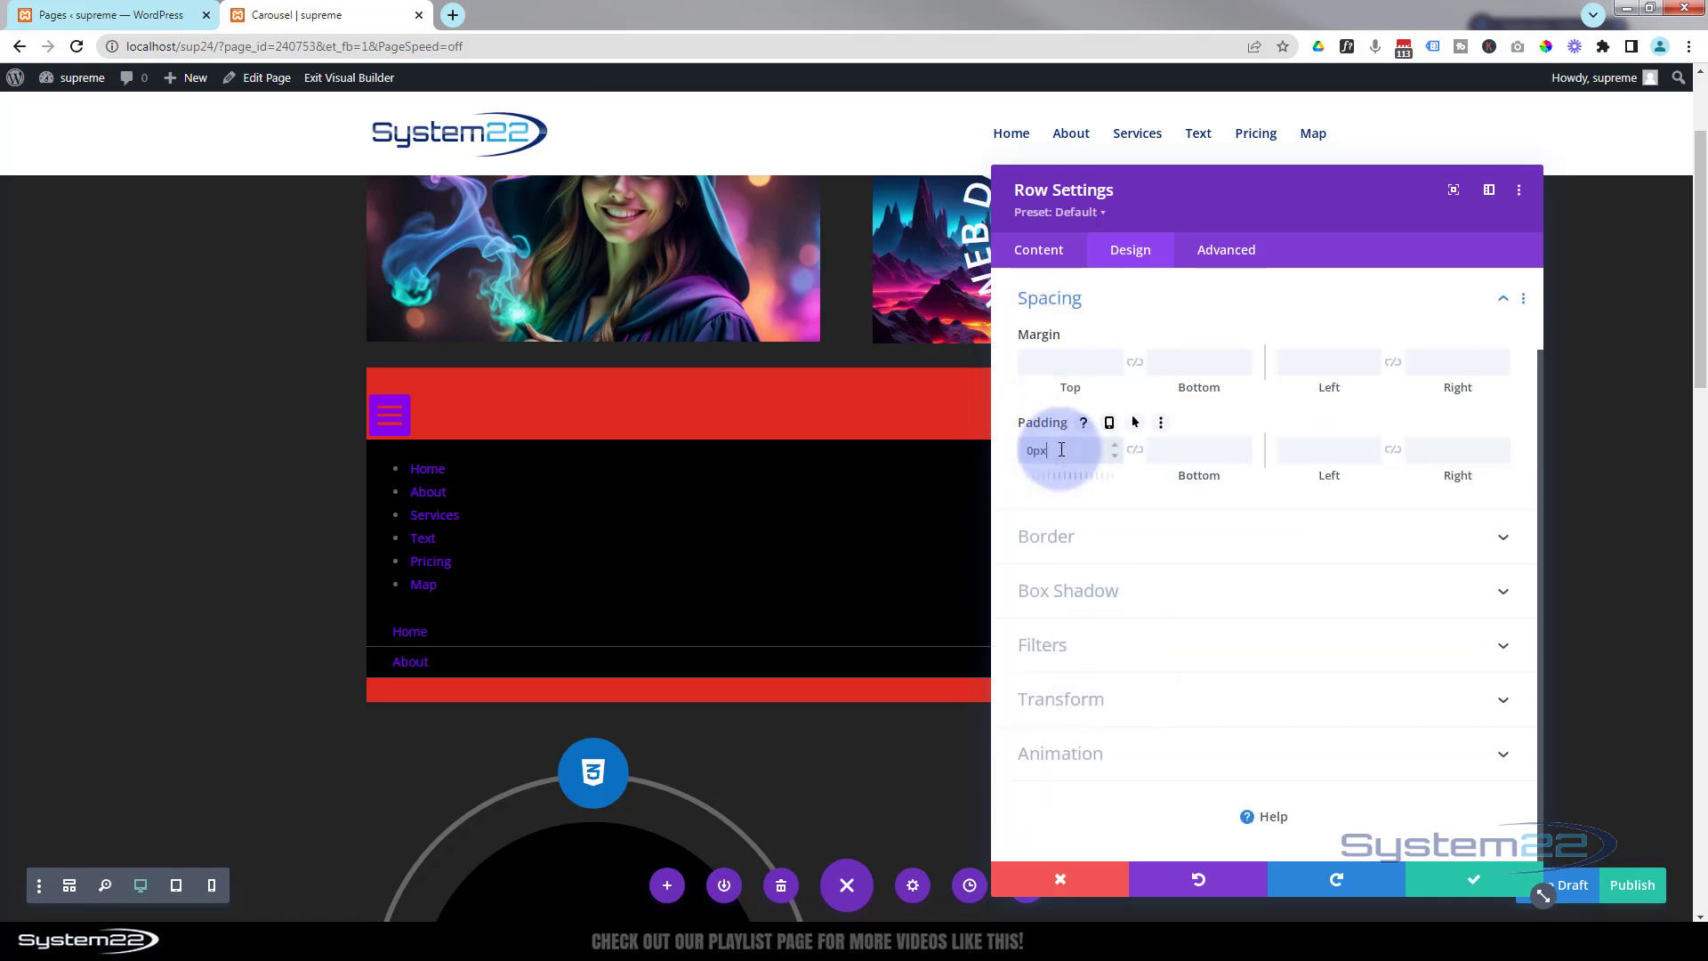
click(1135, 450)
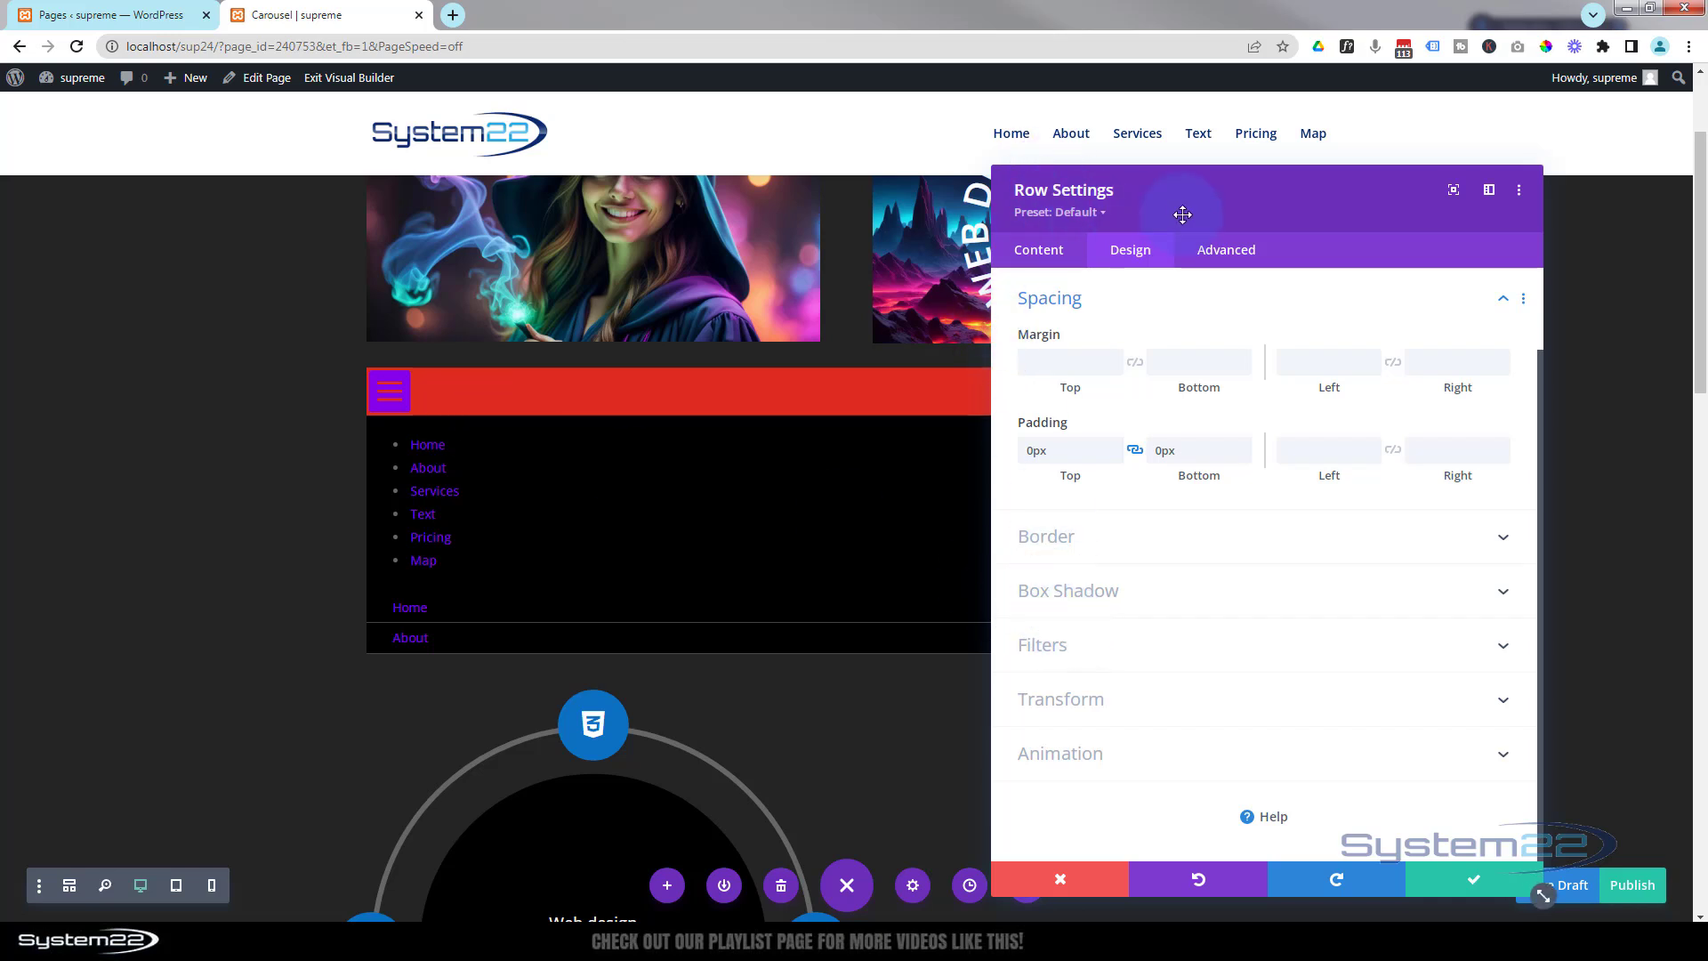
Set the row's width to 150px and save the row settings.
drag(1182, 214, 1229, 211)
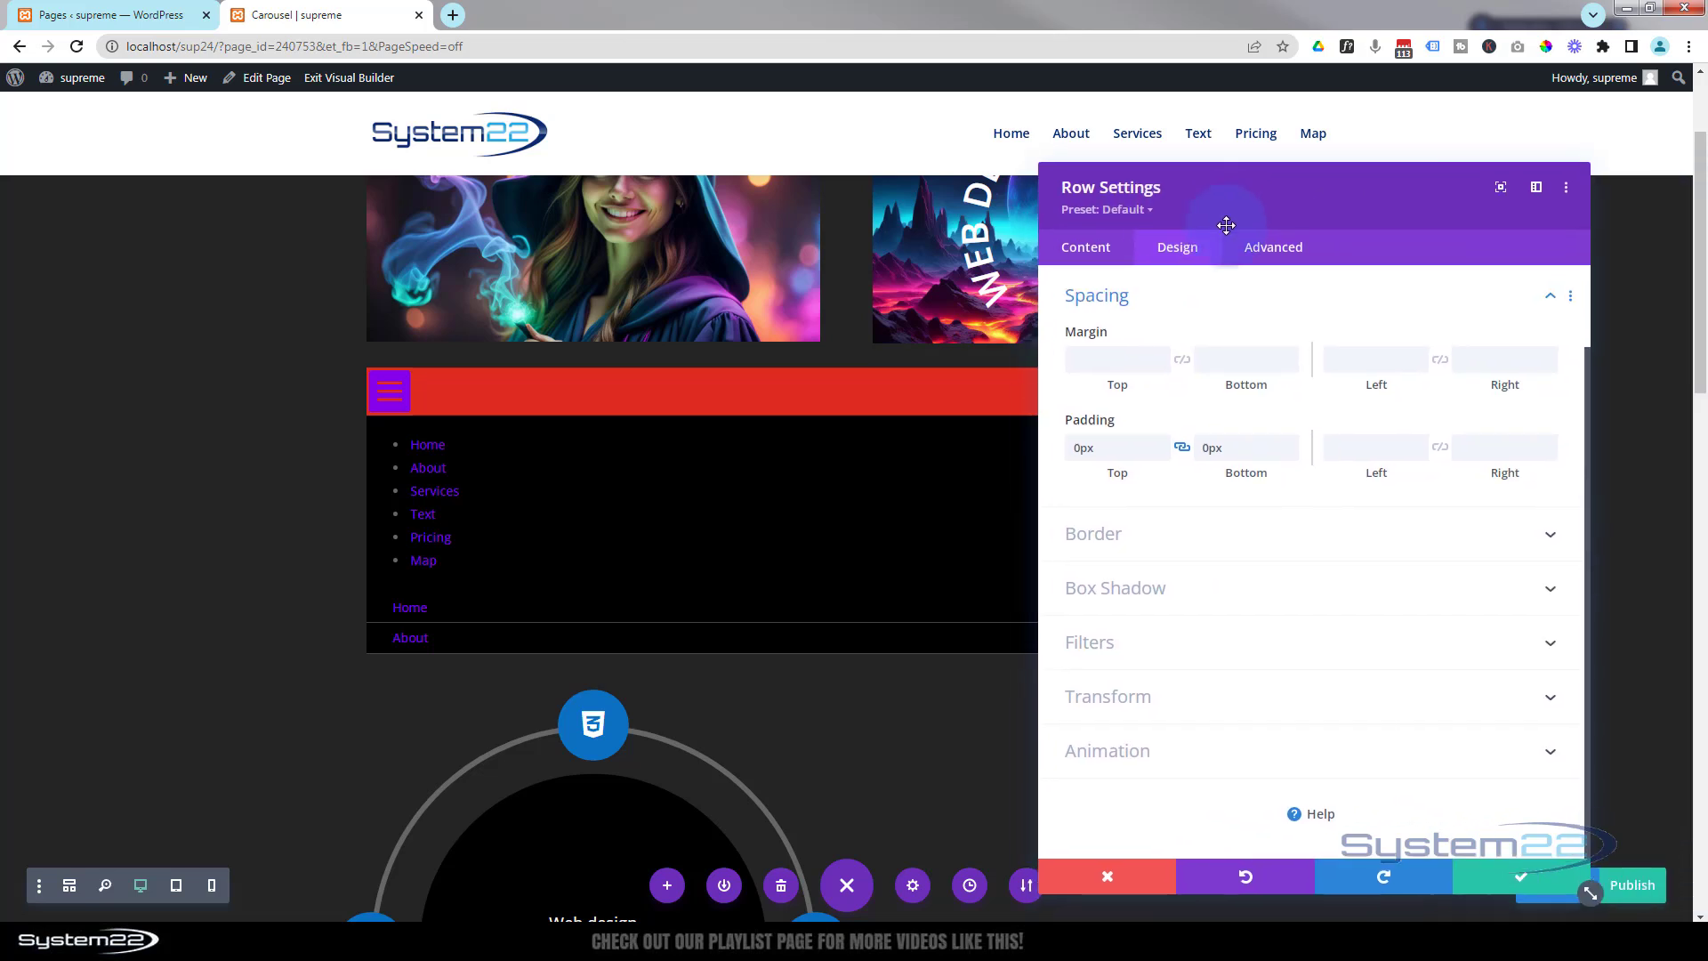
click(1143, 299)
click(1101, 449)
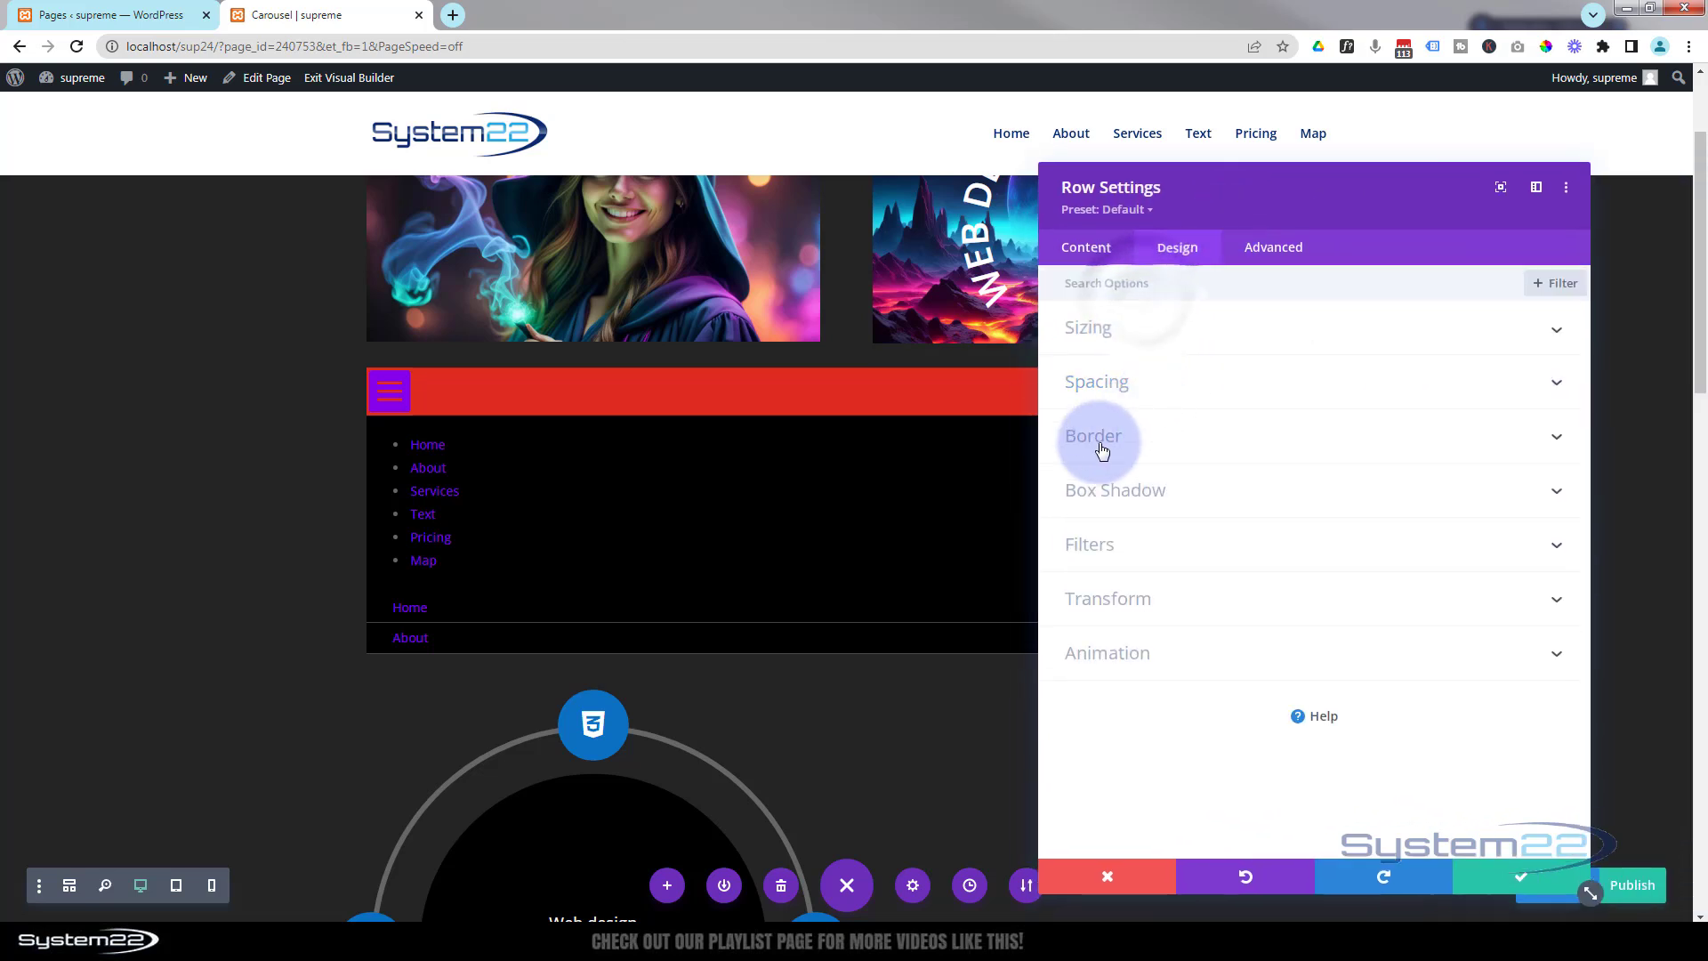
click(1176, 332)
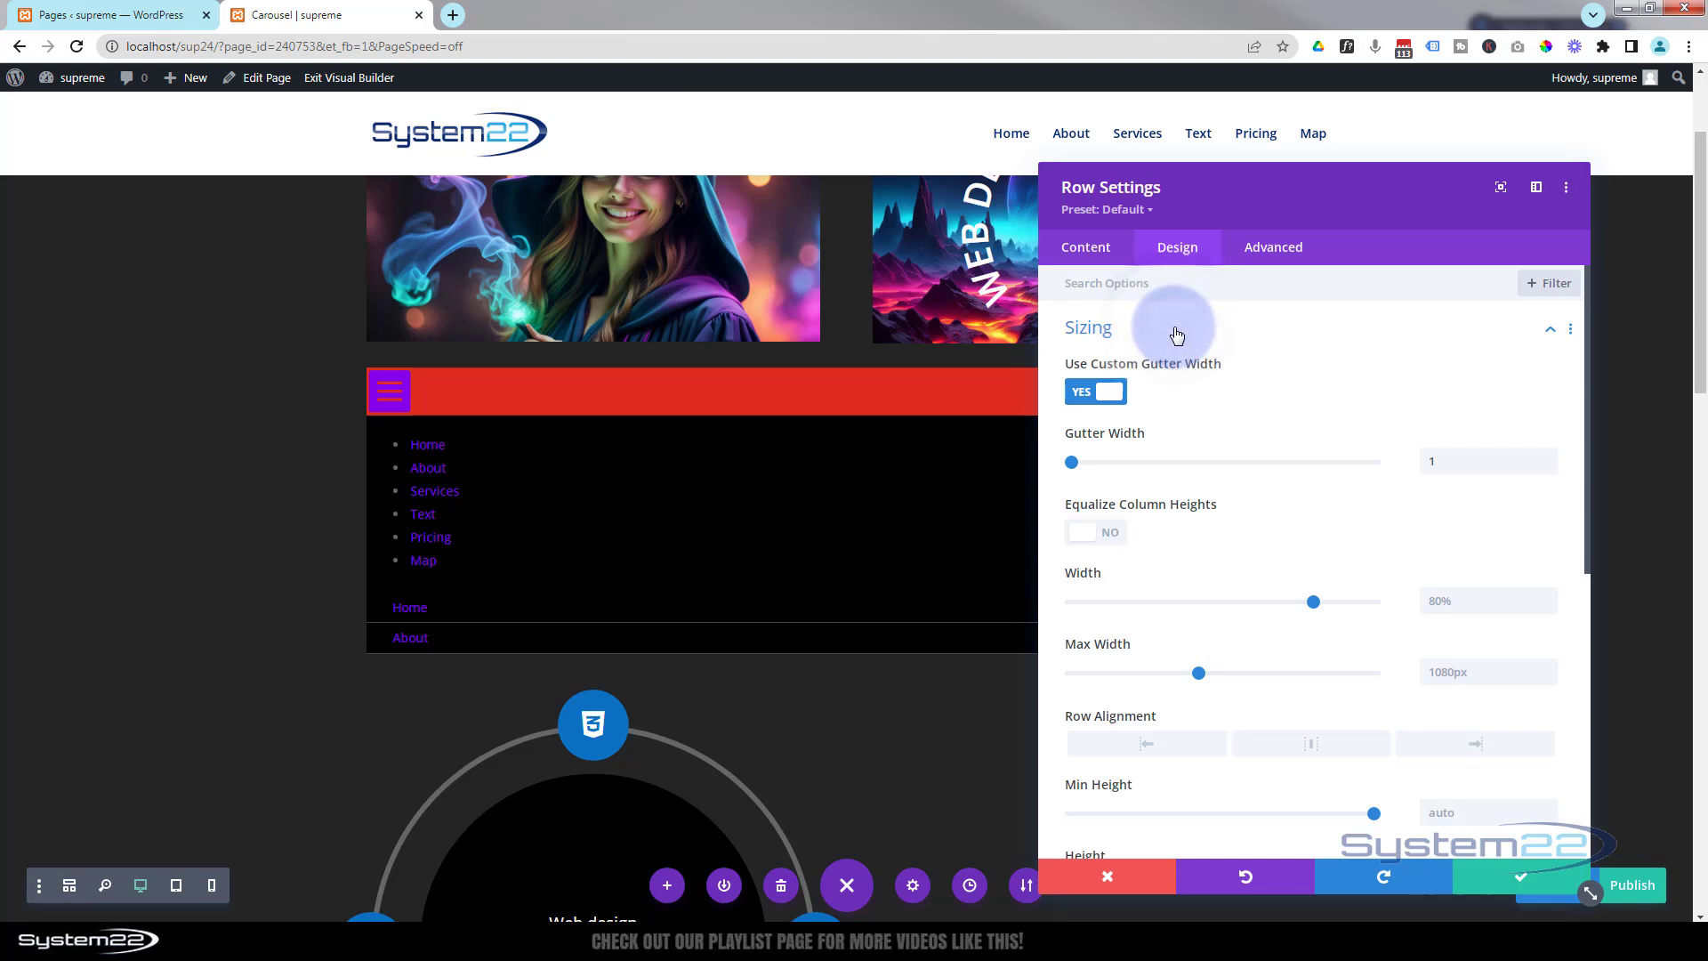
click(1082, 584)
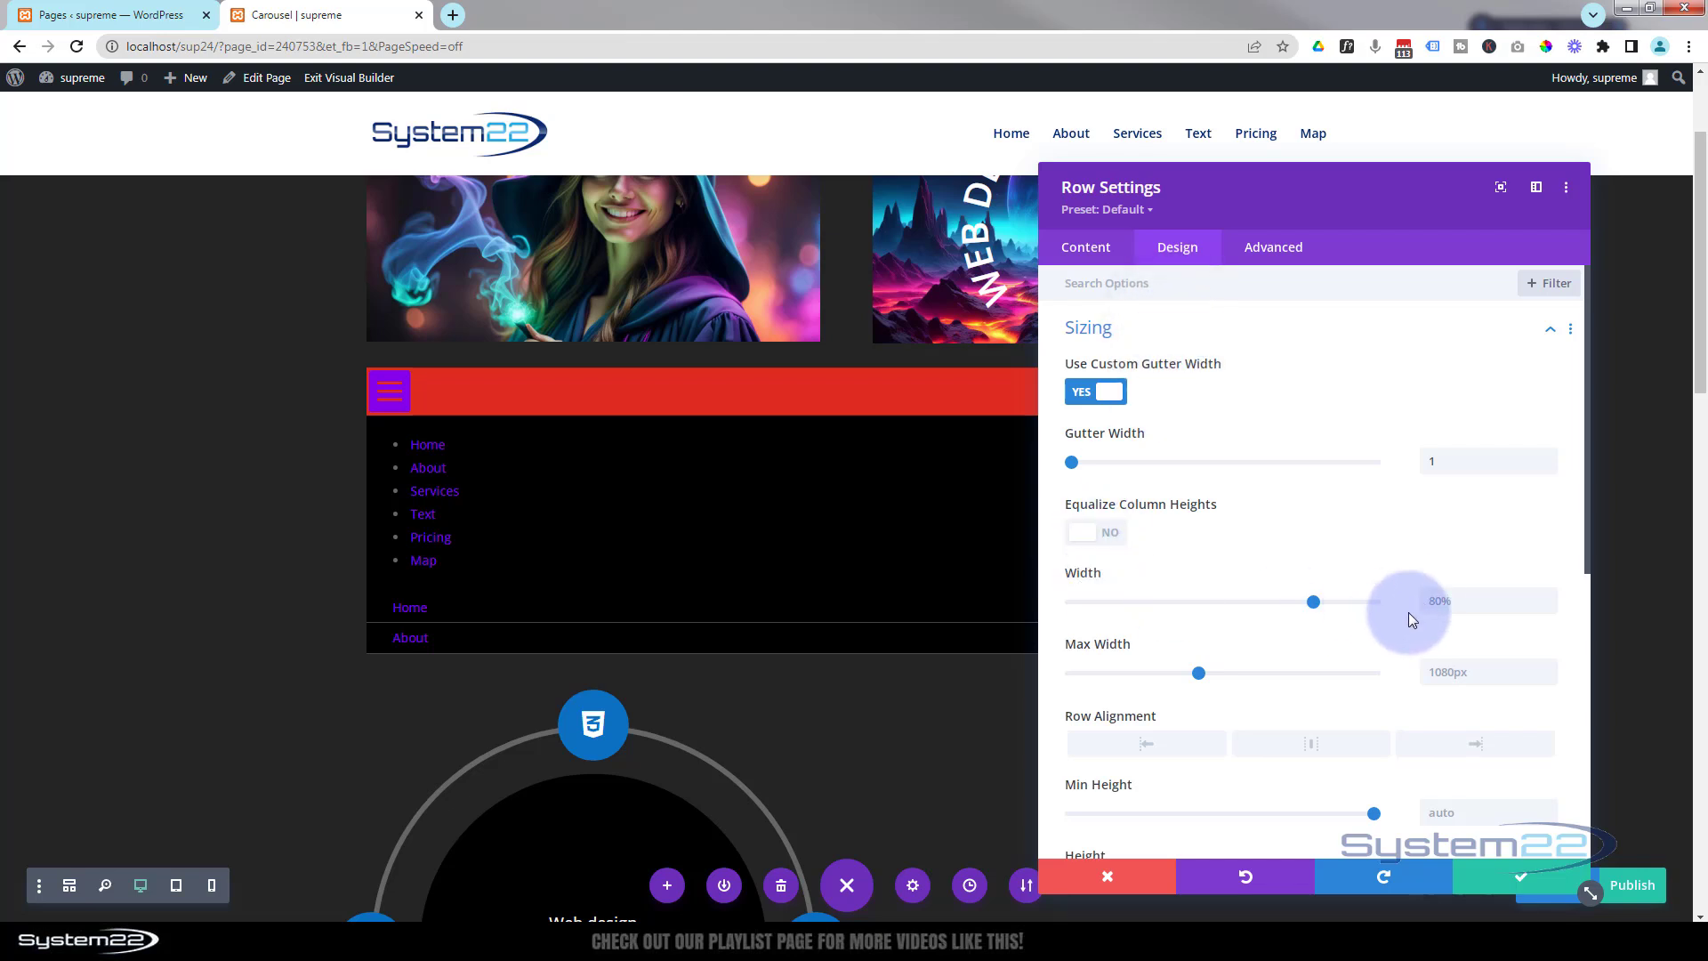
click(1484, 528)
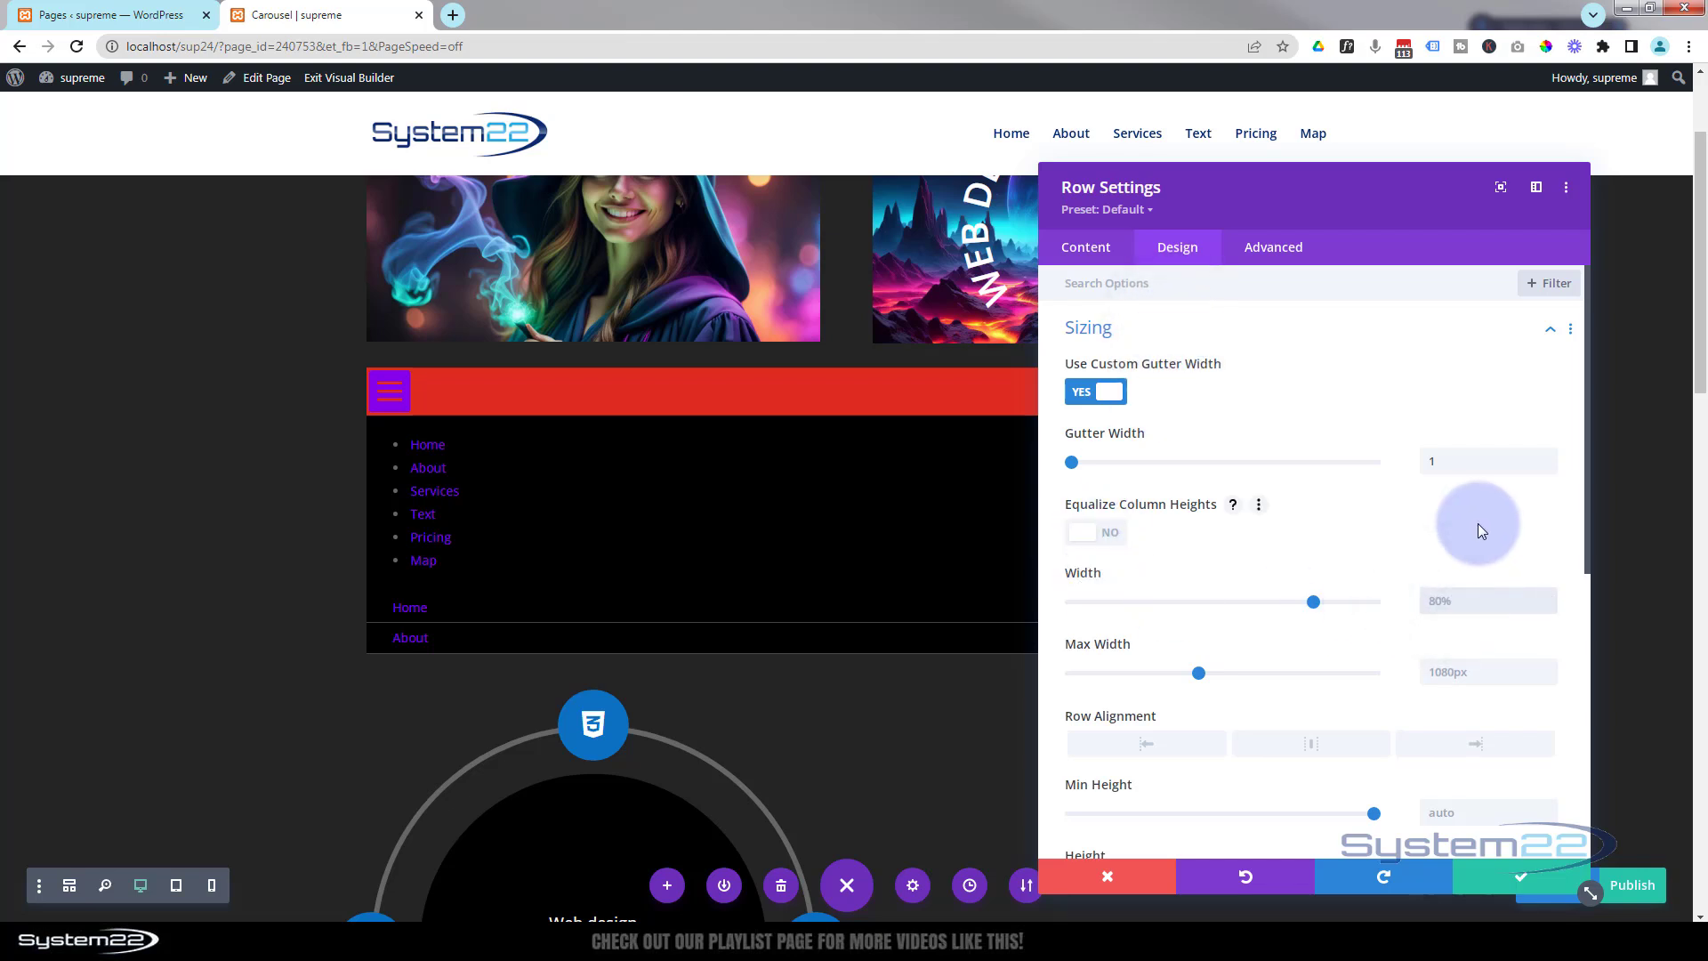
text(150%px)
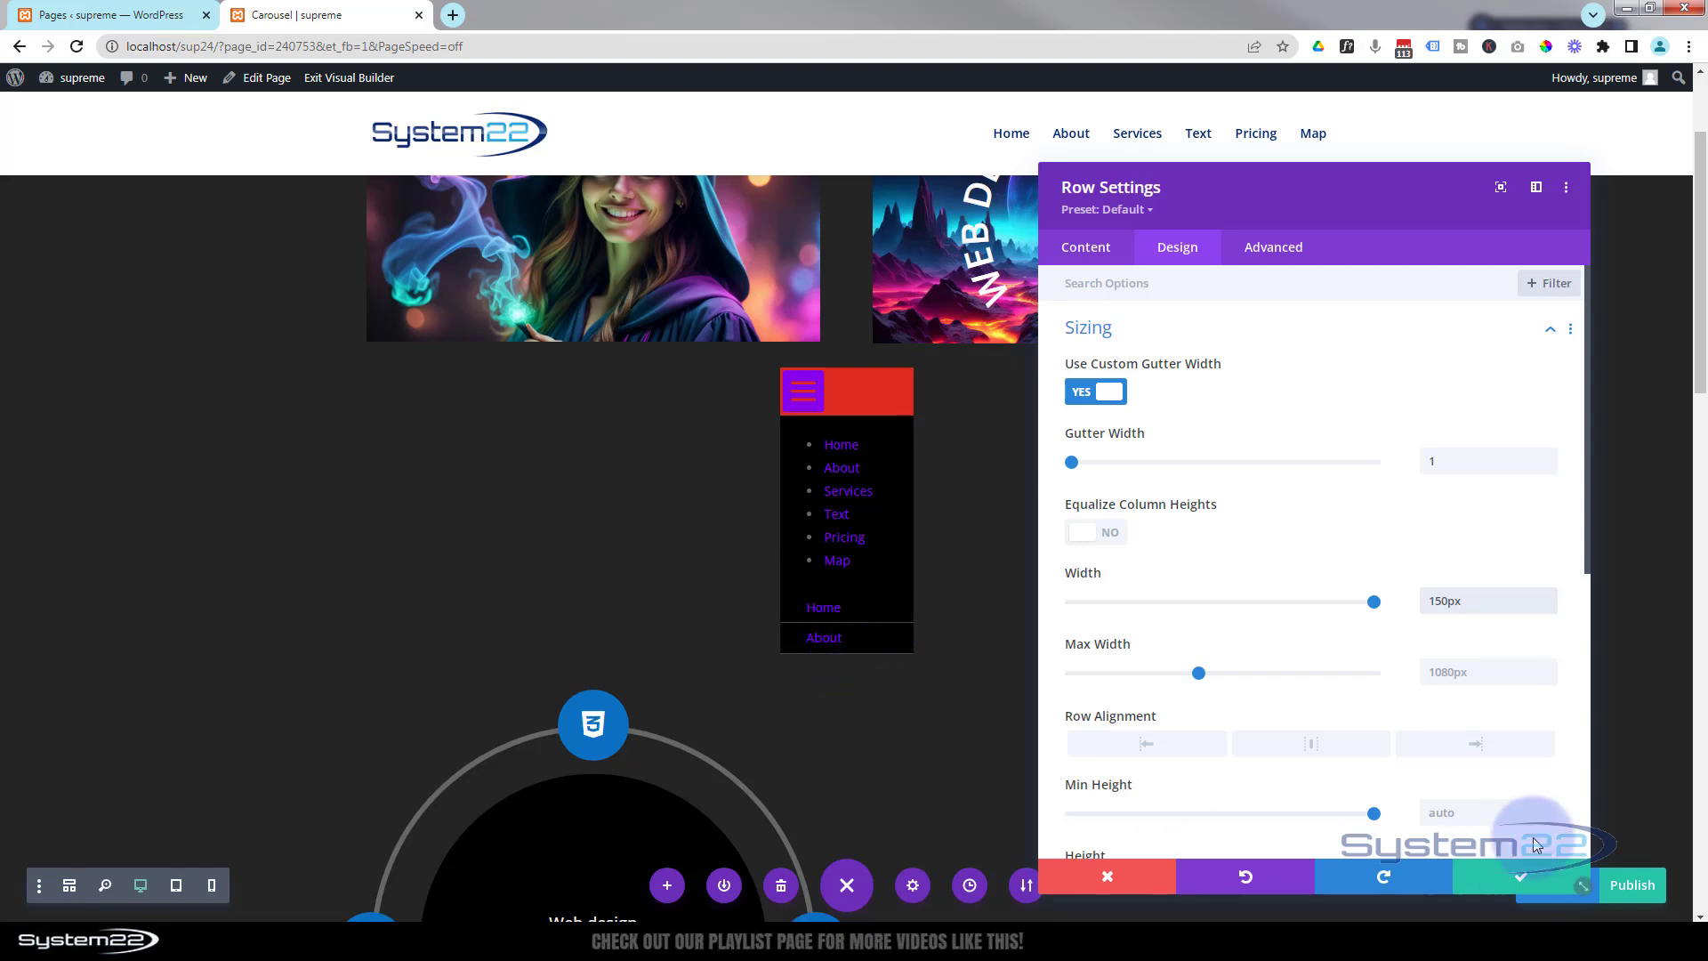
click(1540, 883)
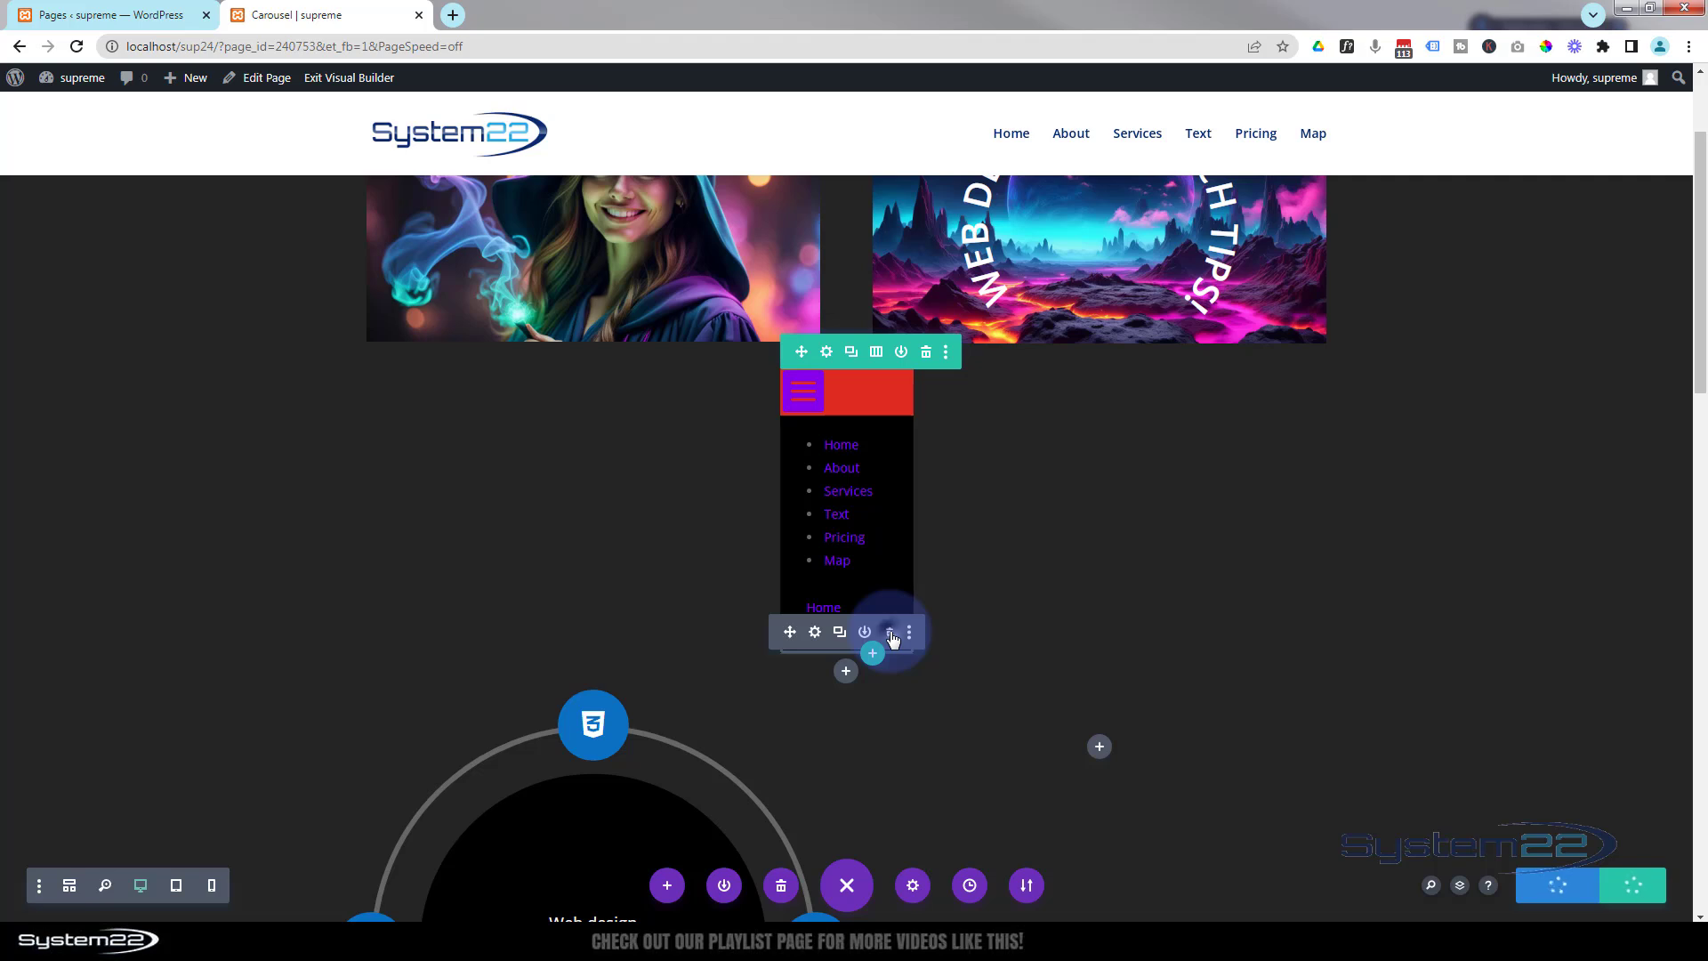
Delete the About and Home text modules below the menu.
click(890, 633)
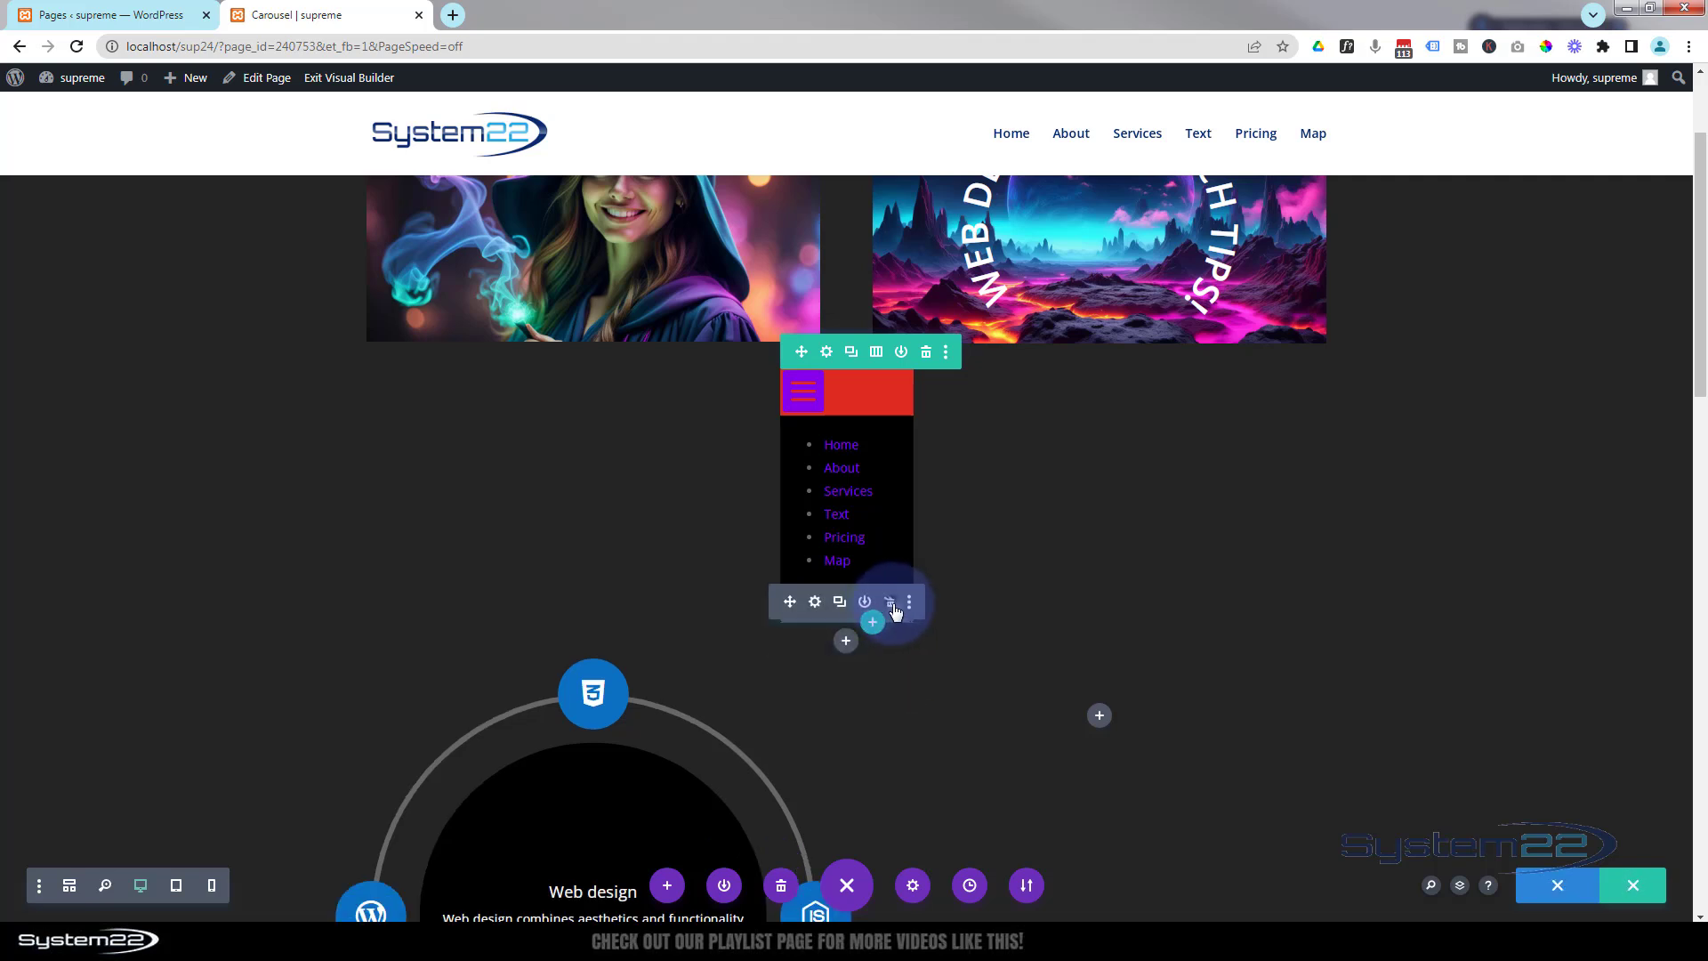
click(890, 603)
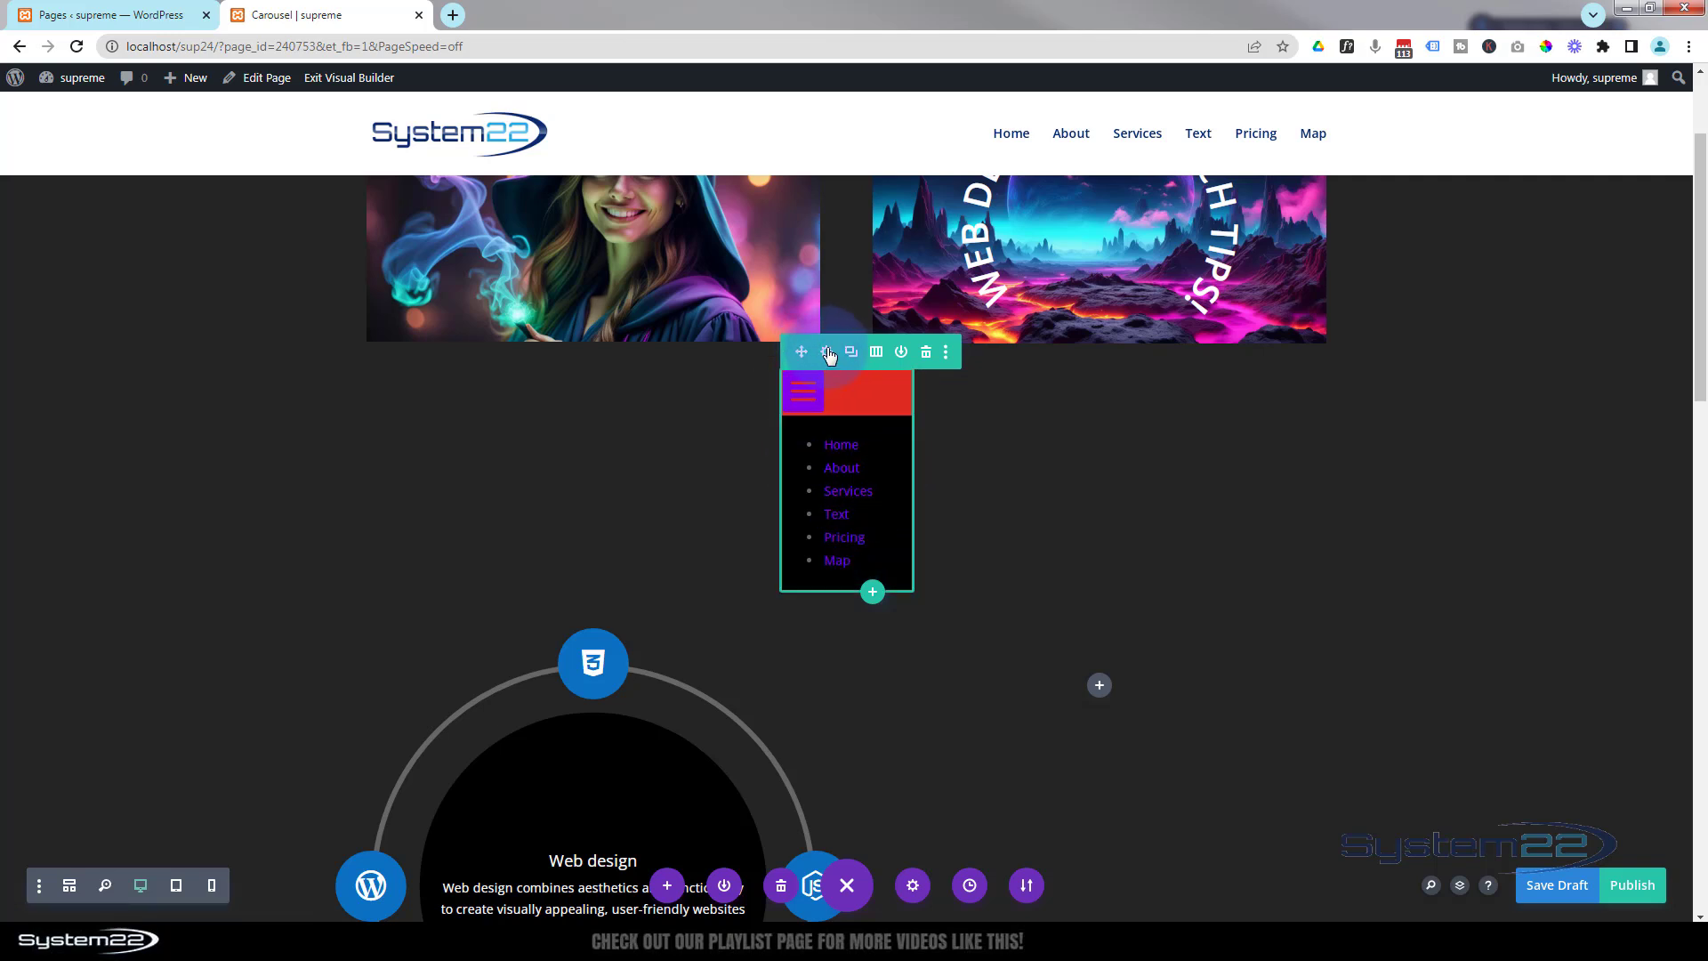
Open the row's settings, enable hover options for its width and set the desktop width to 50px.
click(827, 353)
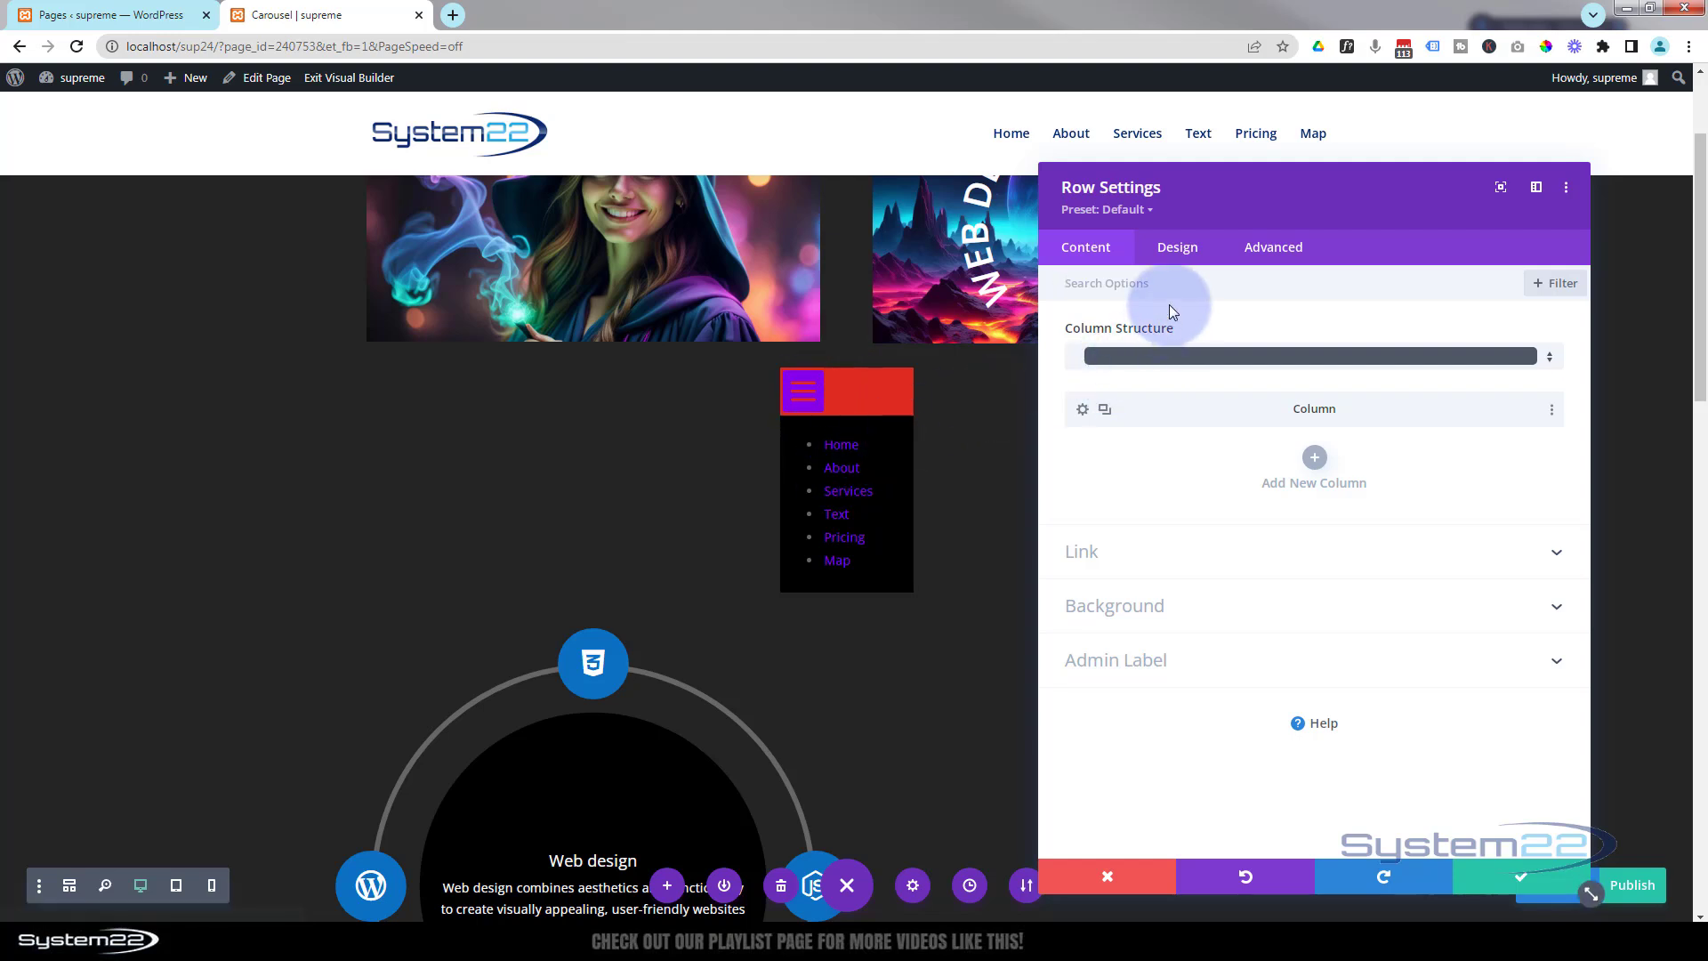
click(1180, 251)
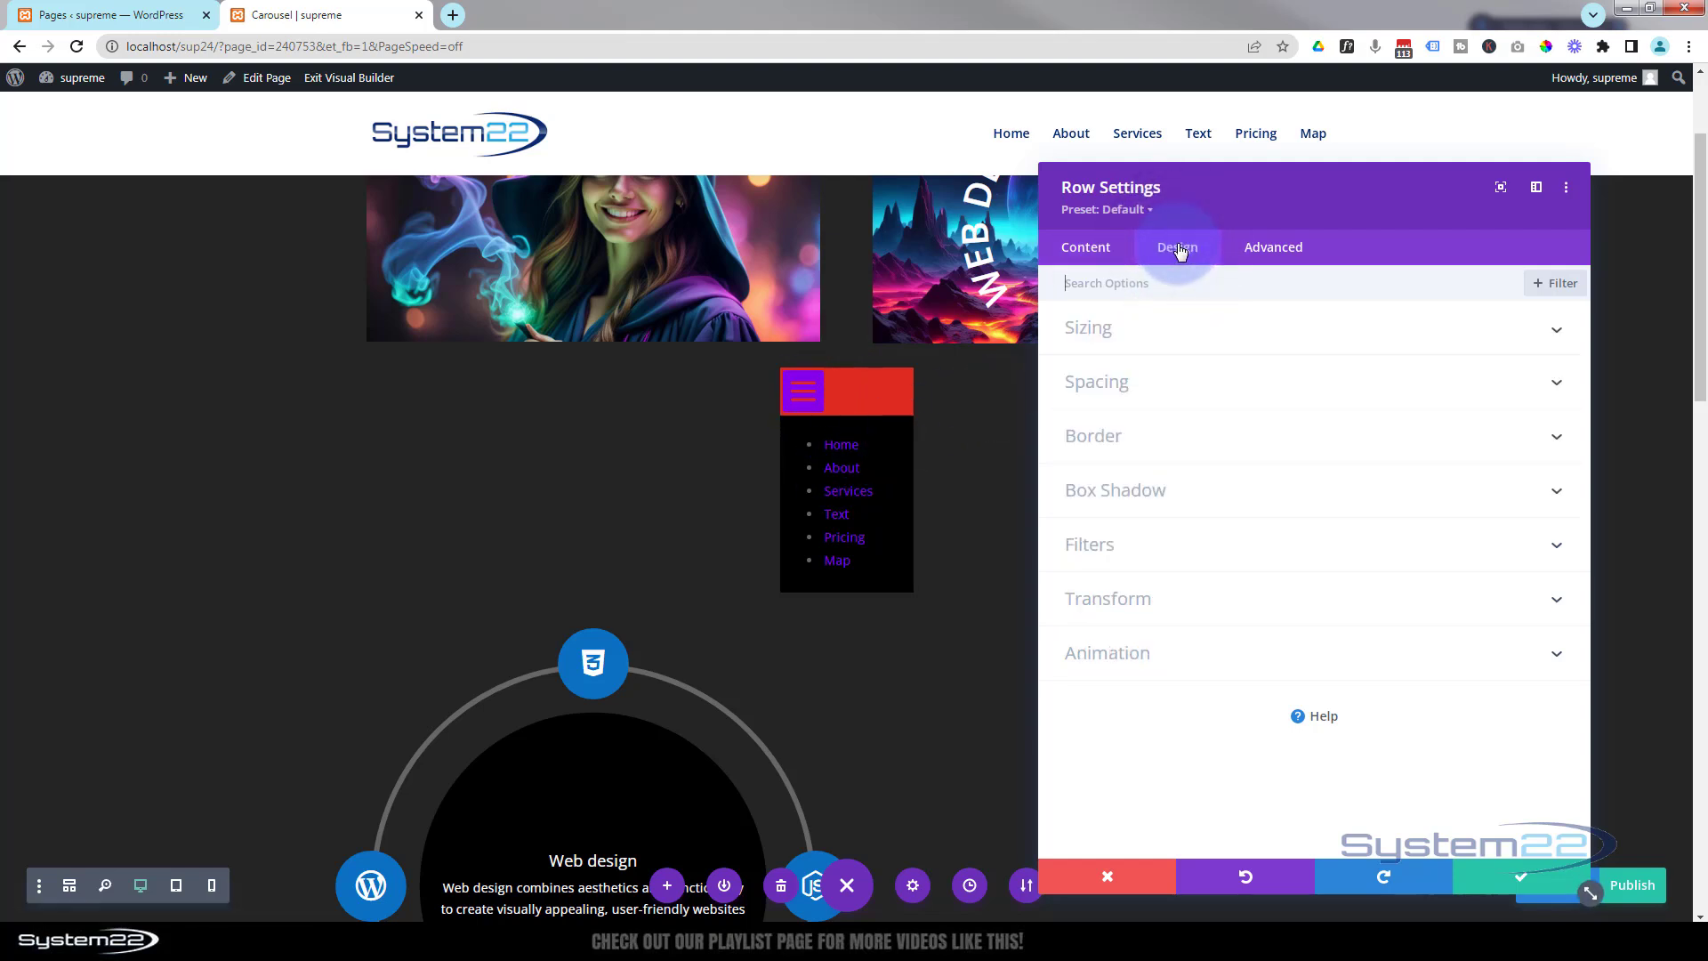
click(1176, 333)
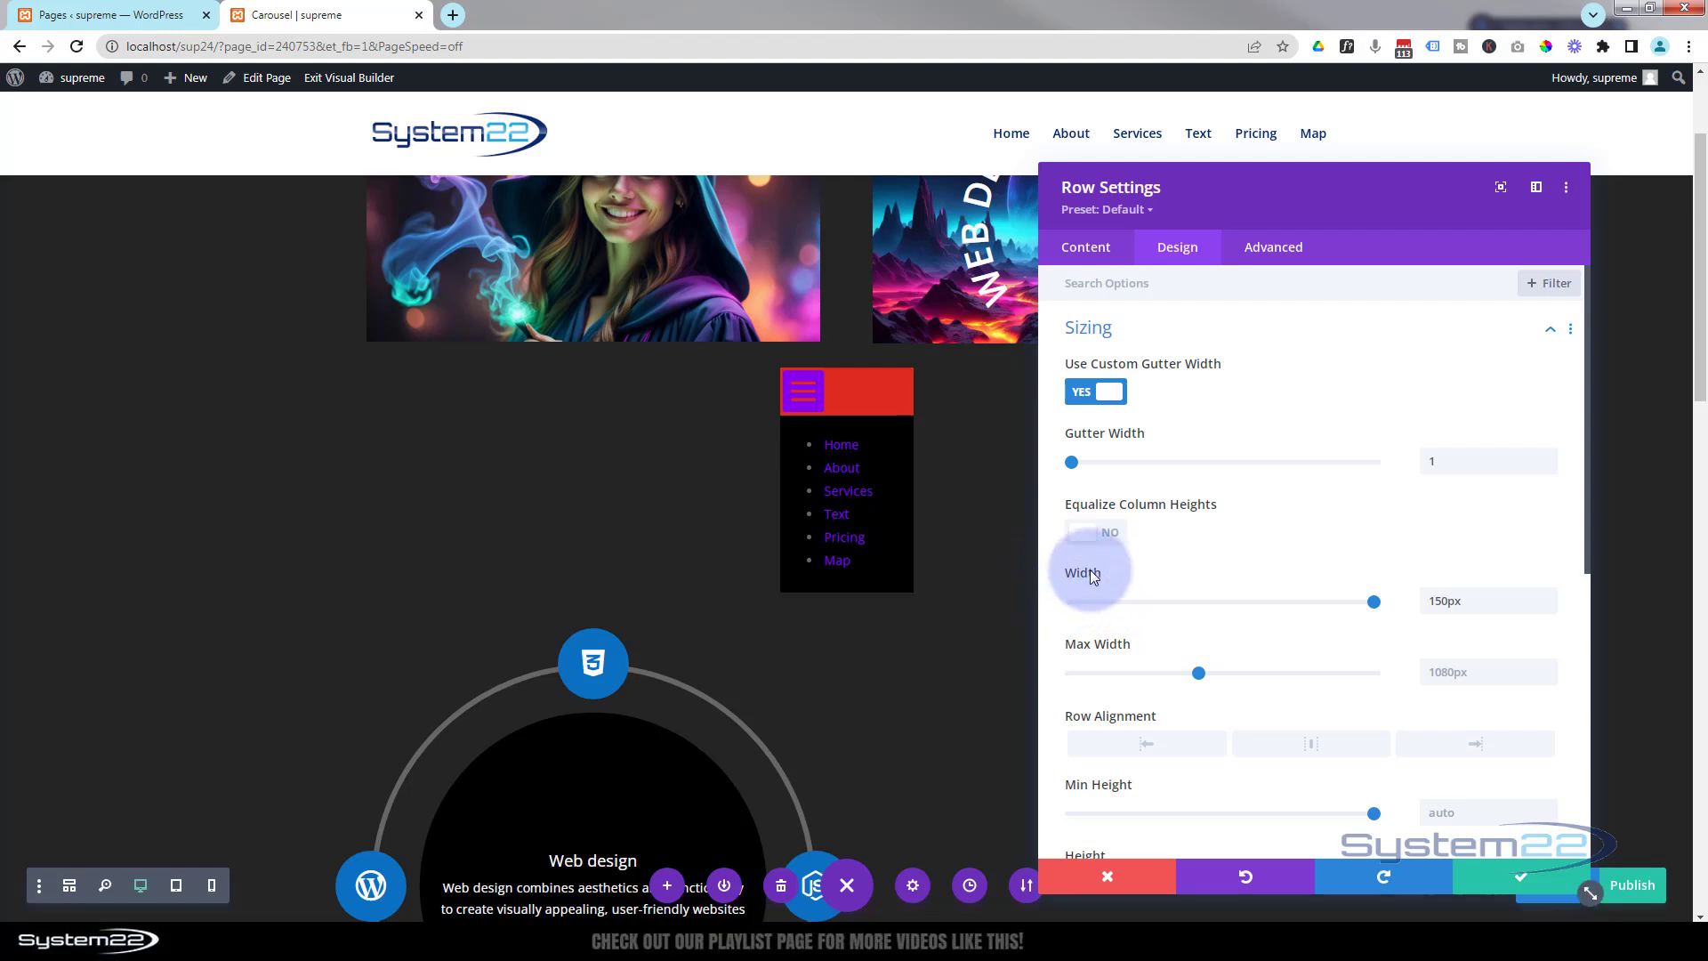
mouse_move(1074, 573)
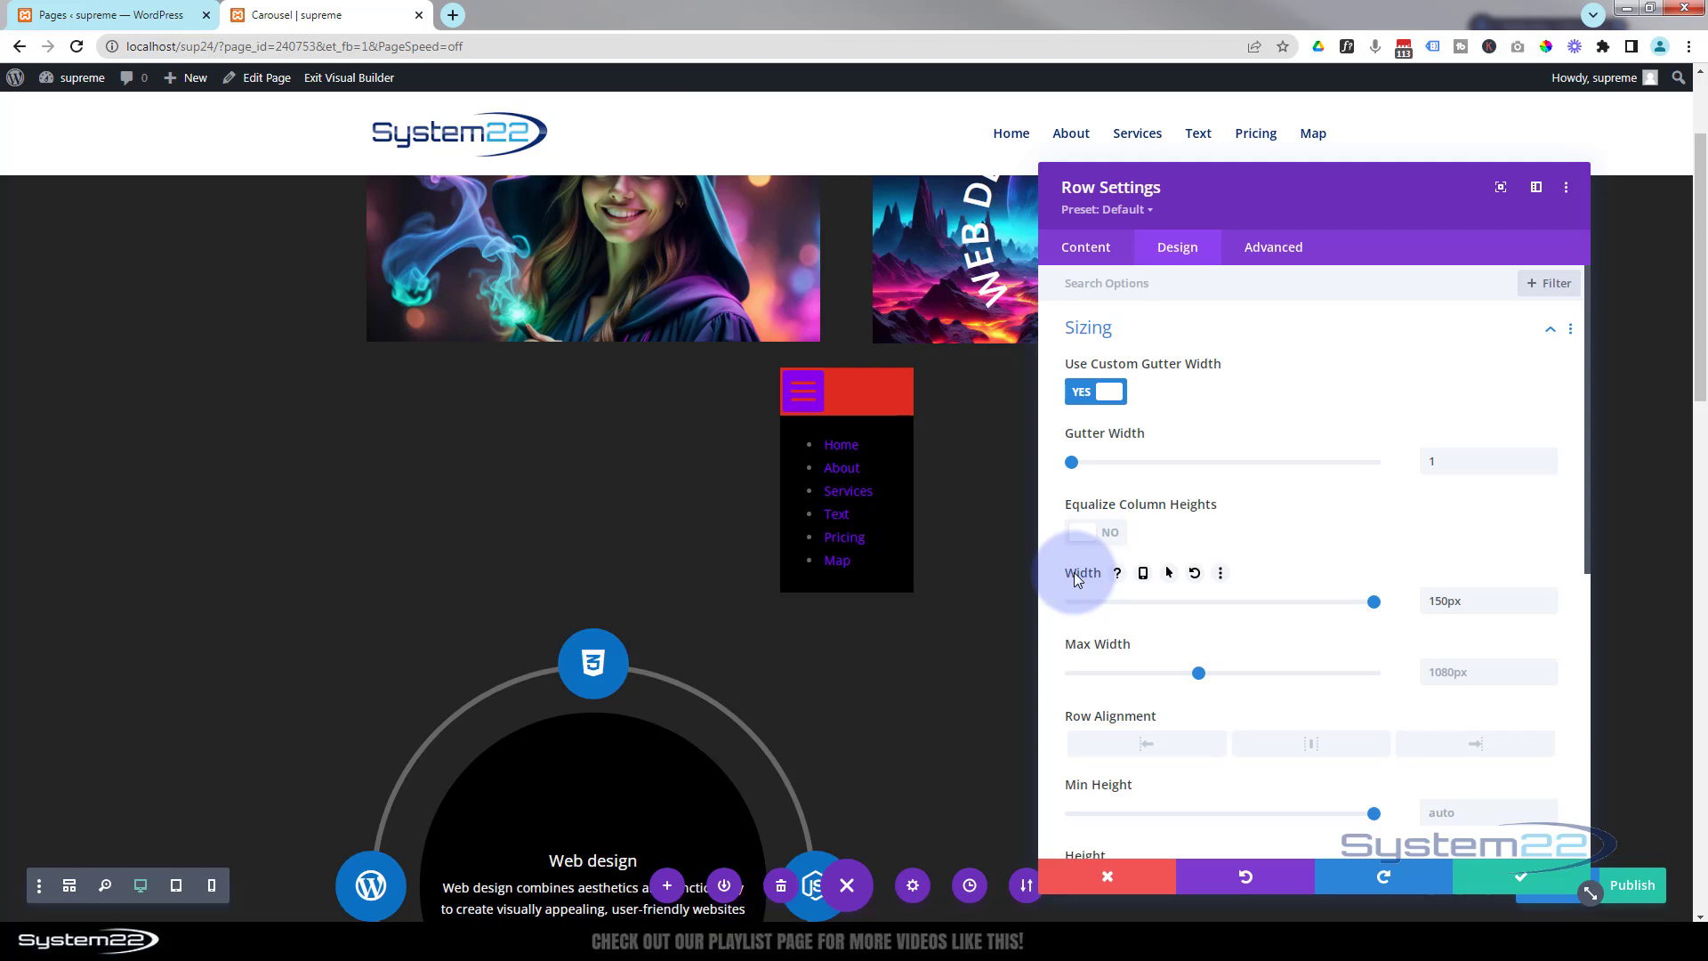
click(1170, 574)
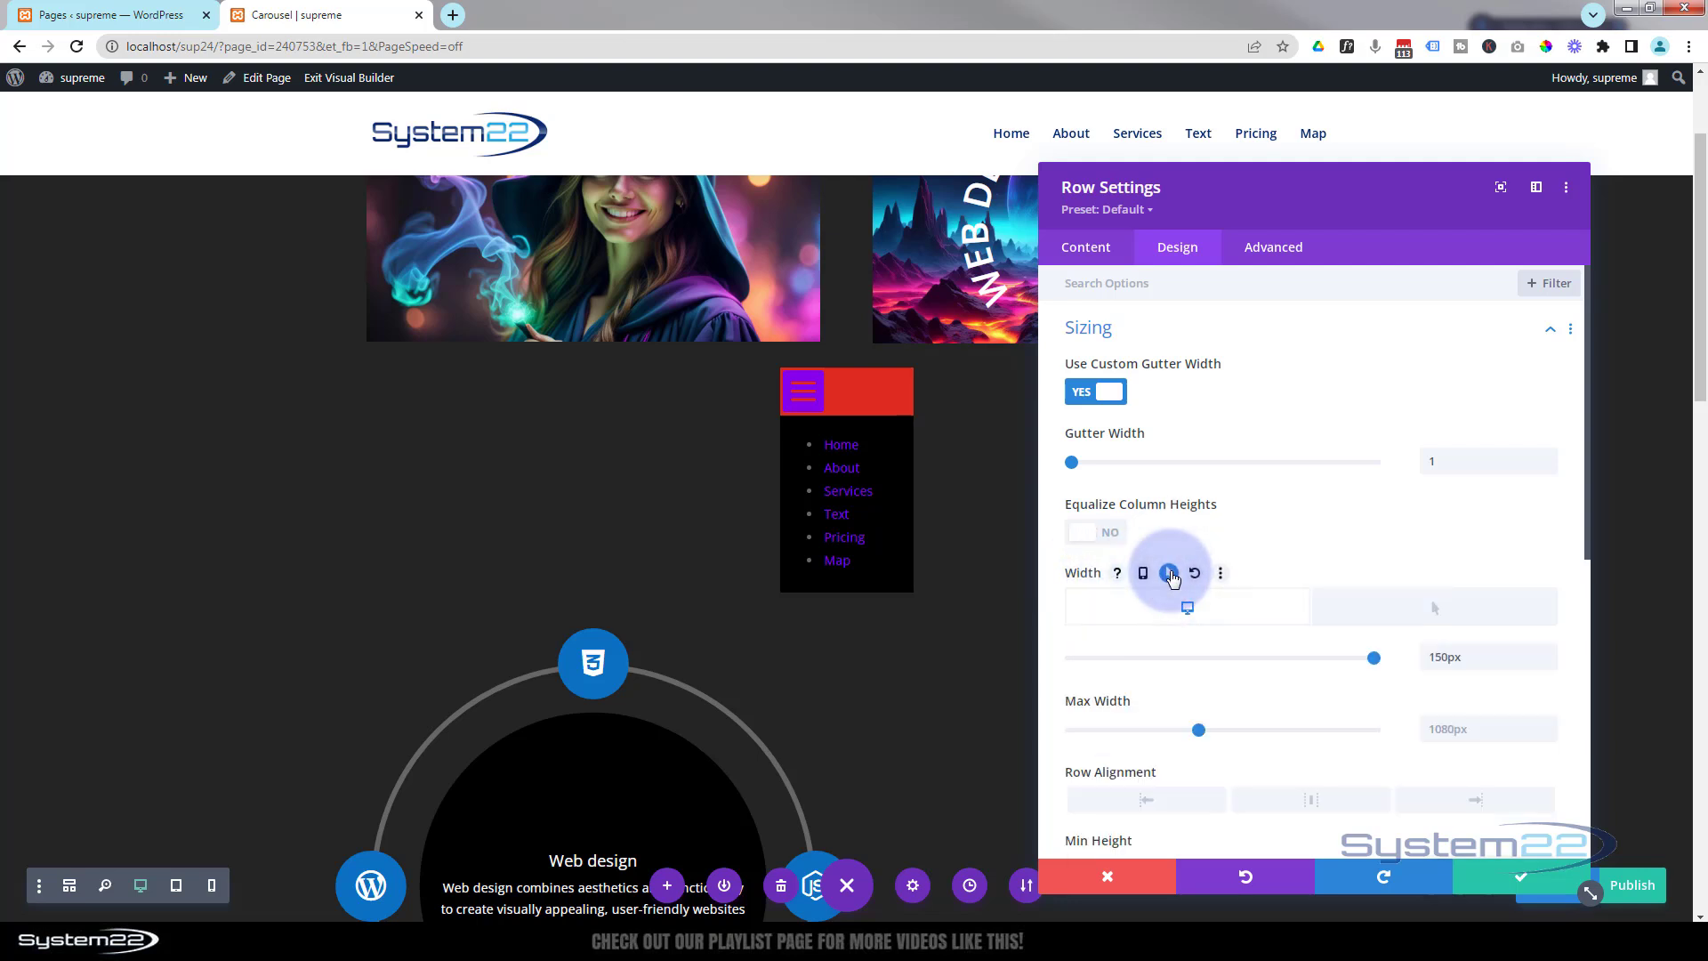
click(1187, 609)
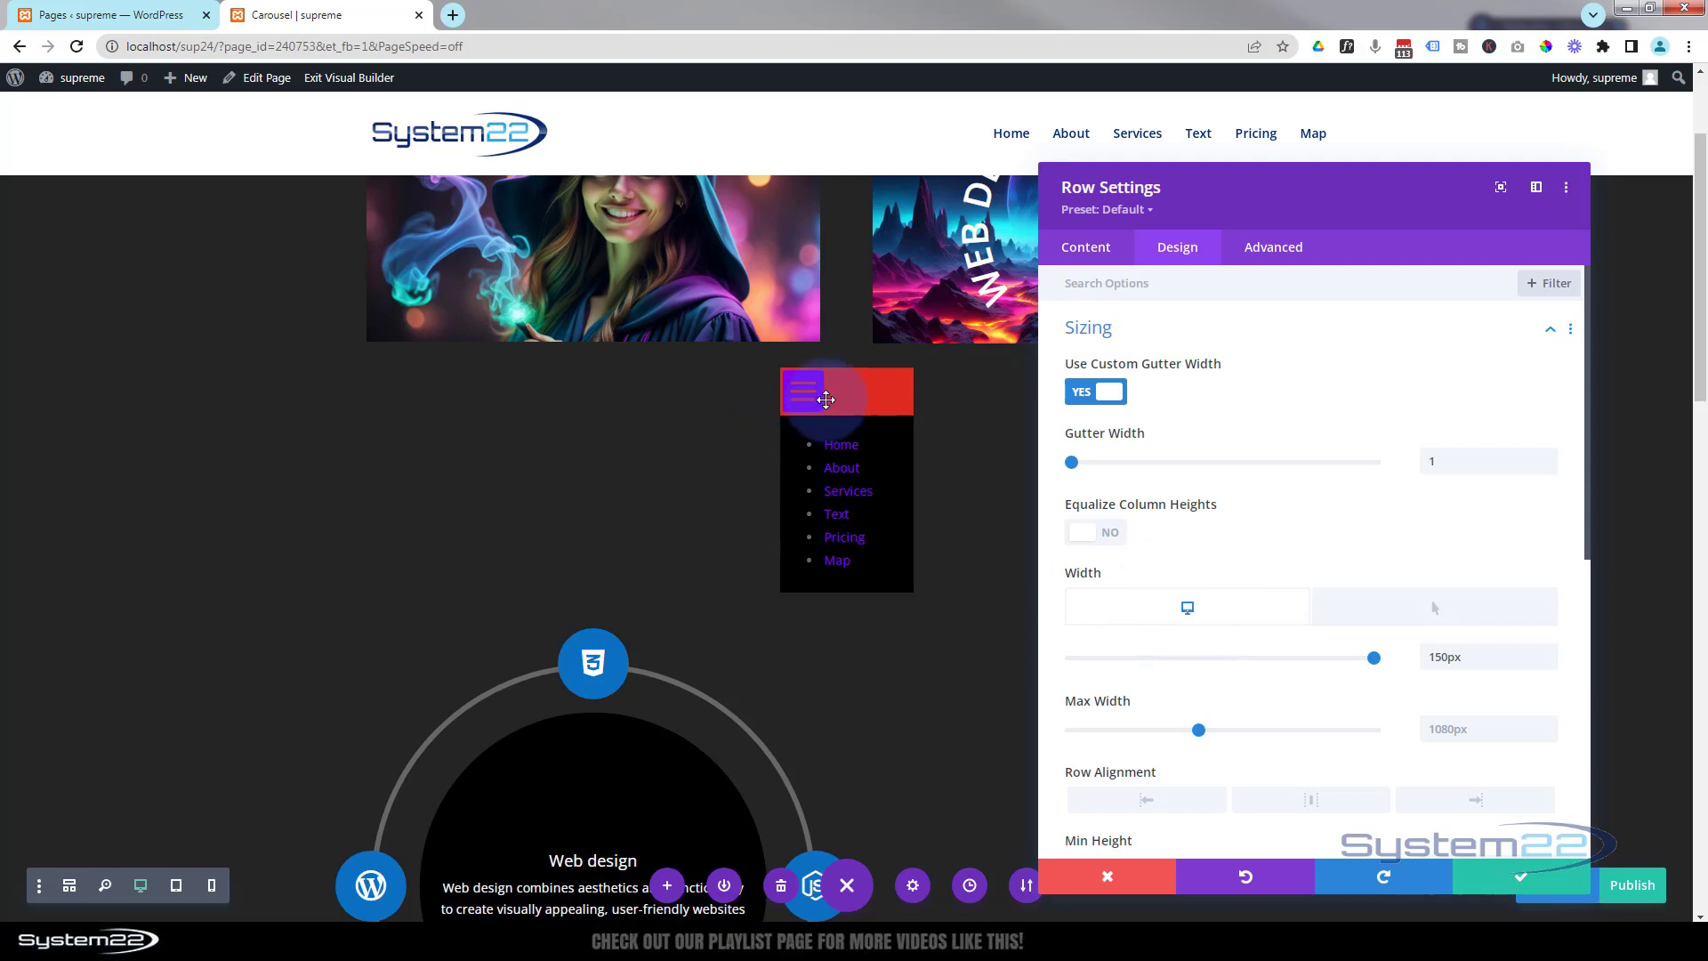
click(1433, 653)
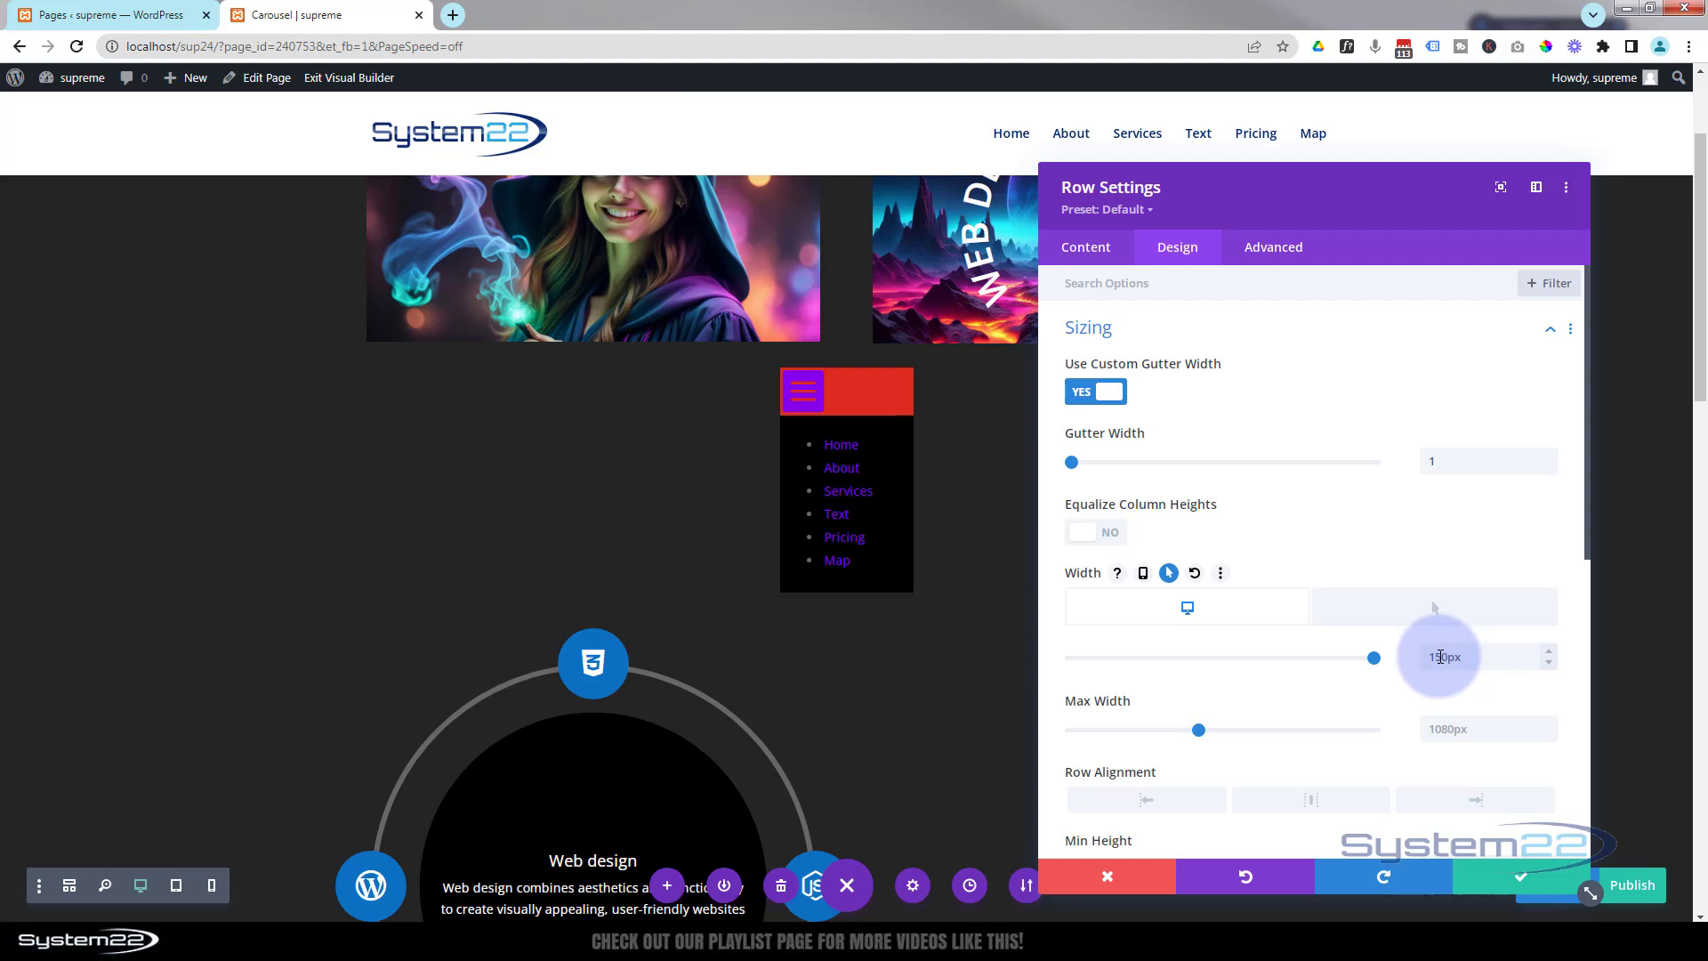
drag(1435, 655, 1413, 653)
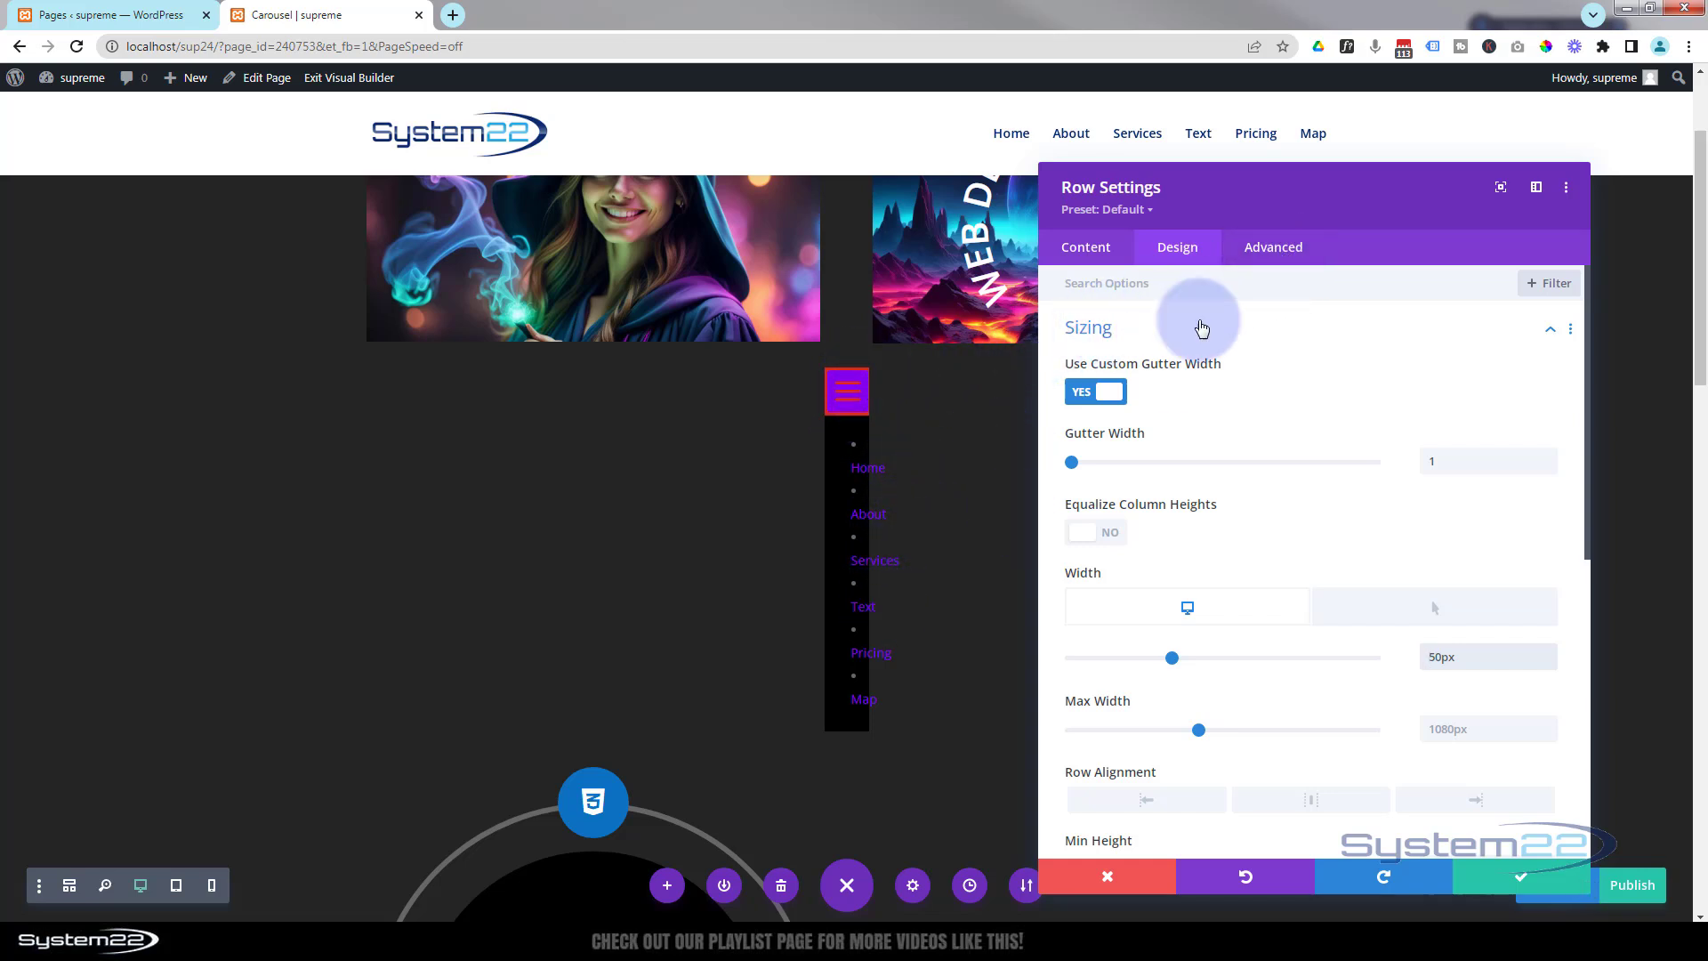
Set the row's horizontal and vertical overflow both to Hidden.
click(1278, 258)
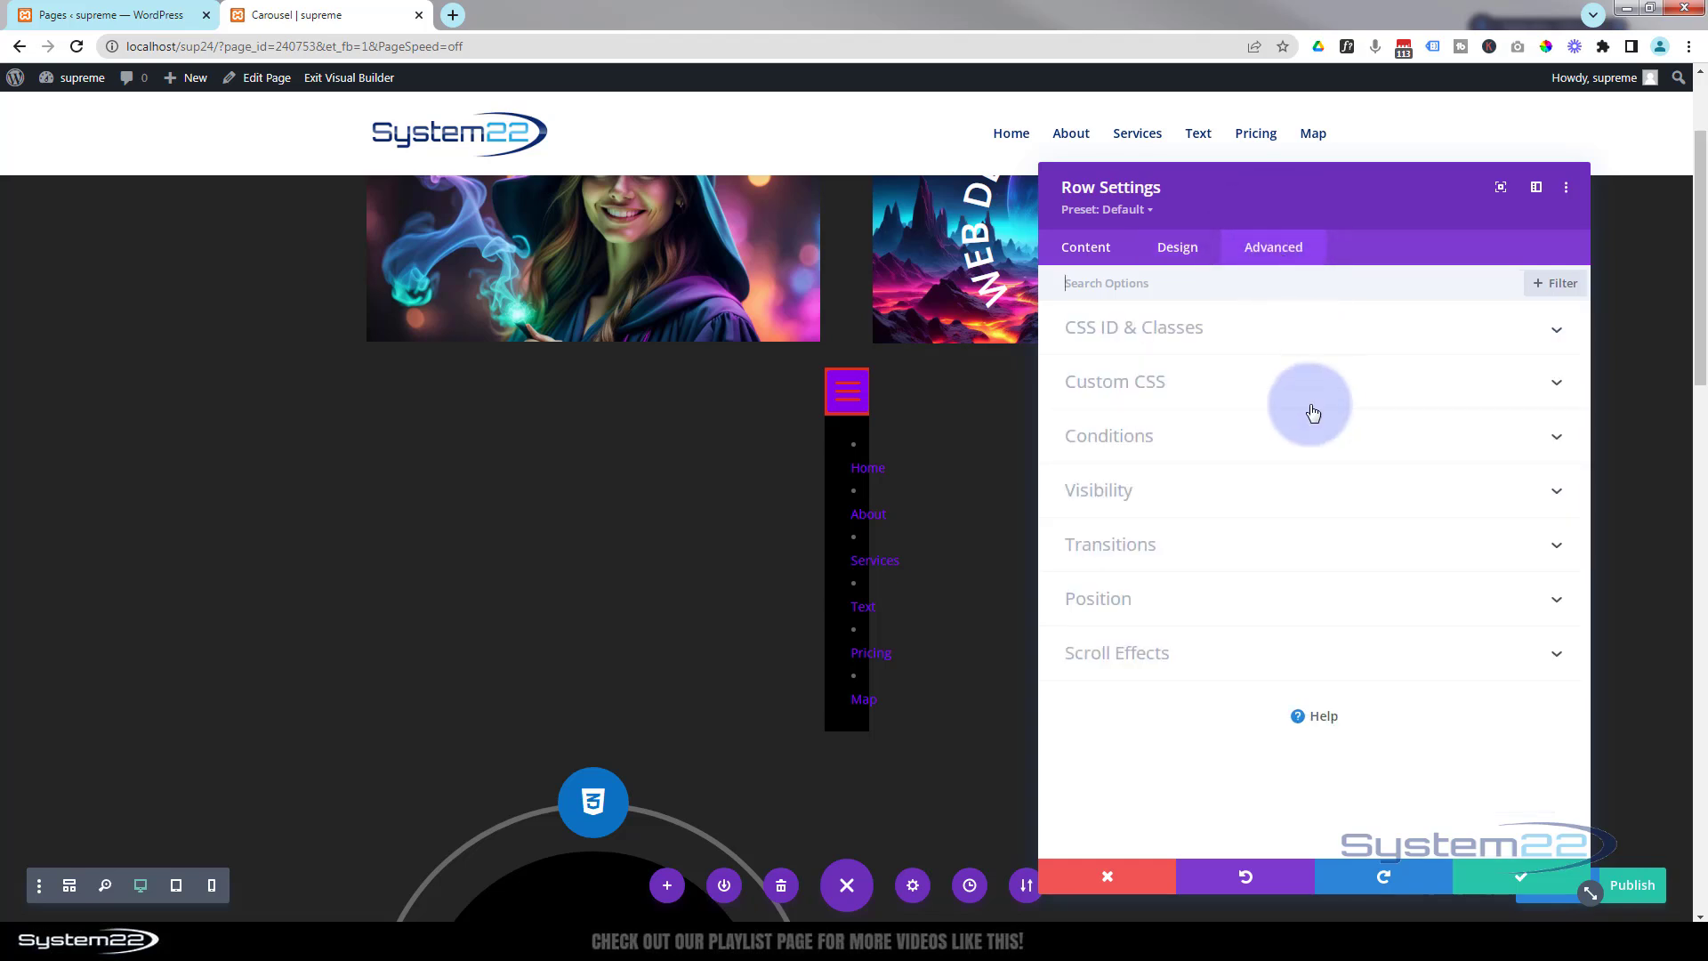
click(1163, 497)
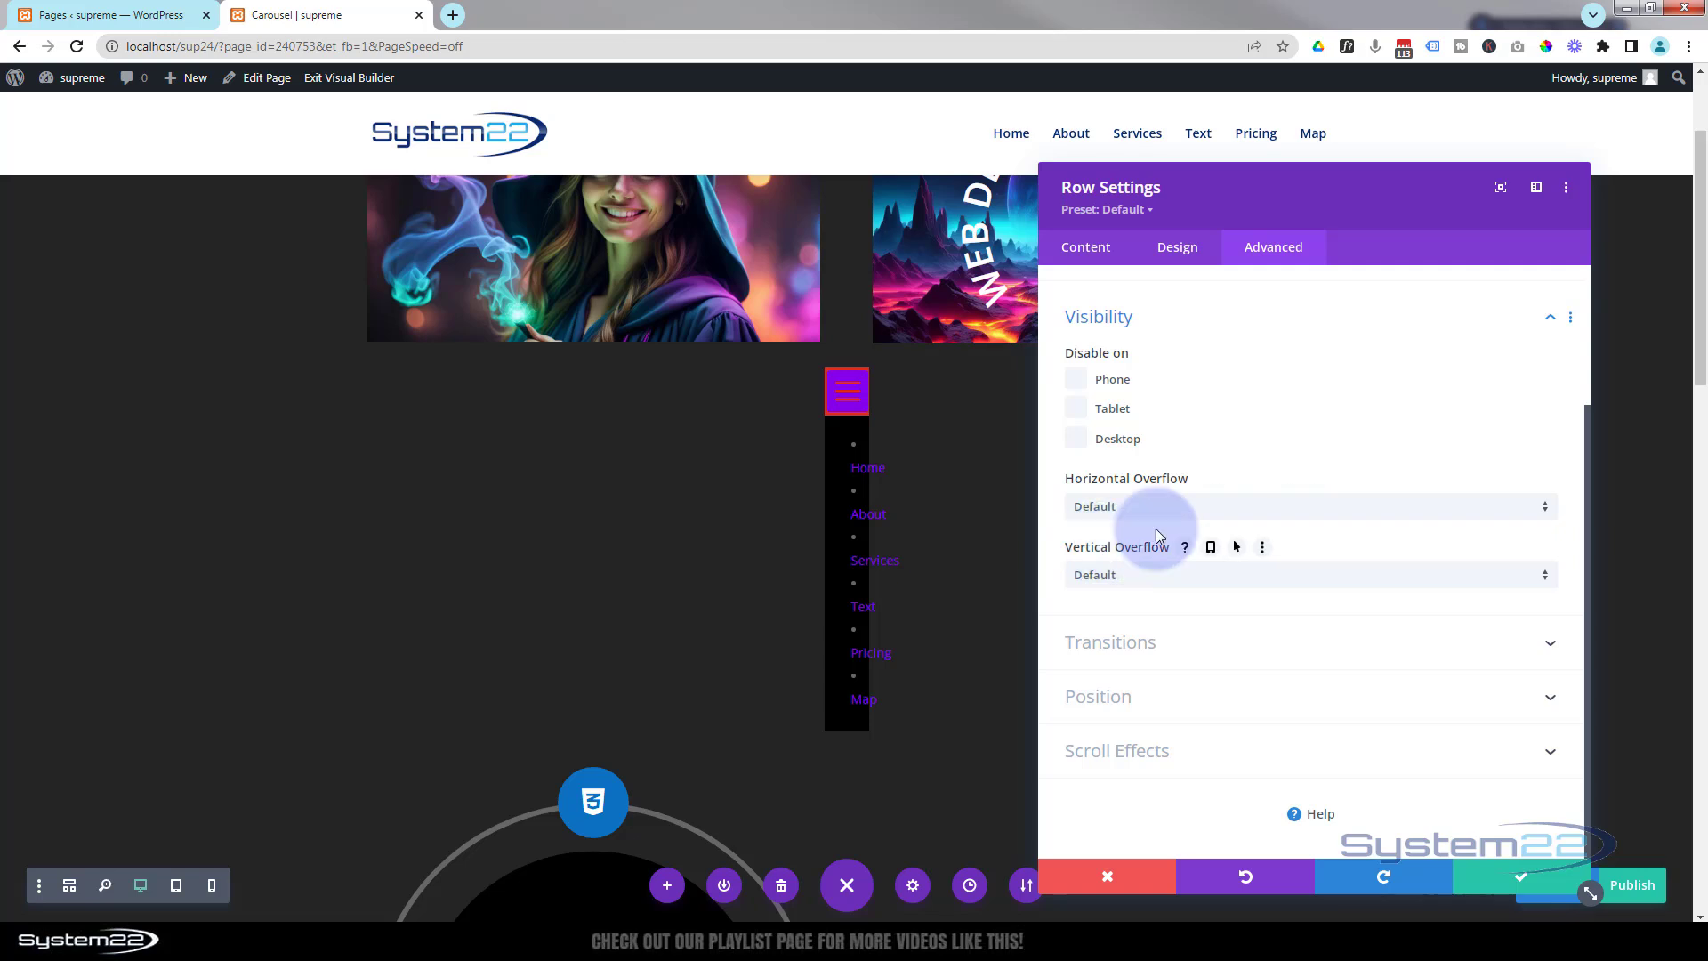
click(1188, 510)
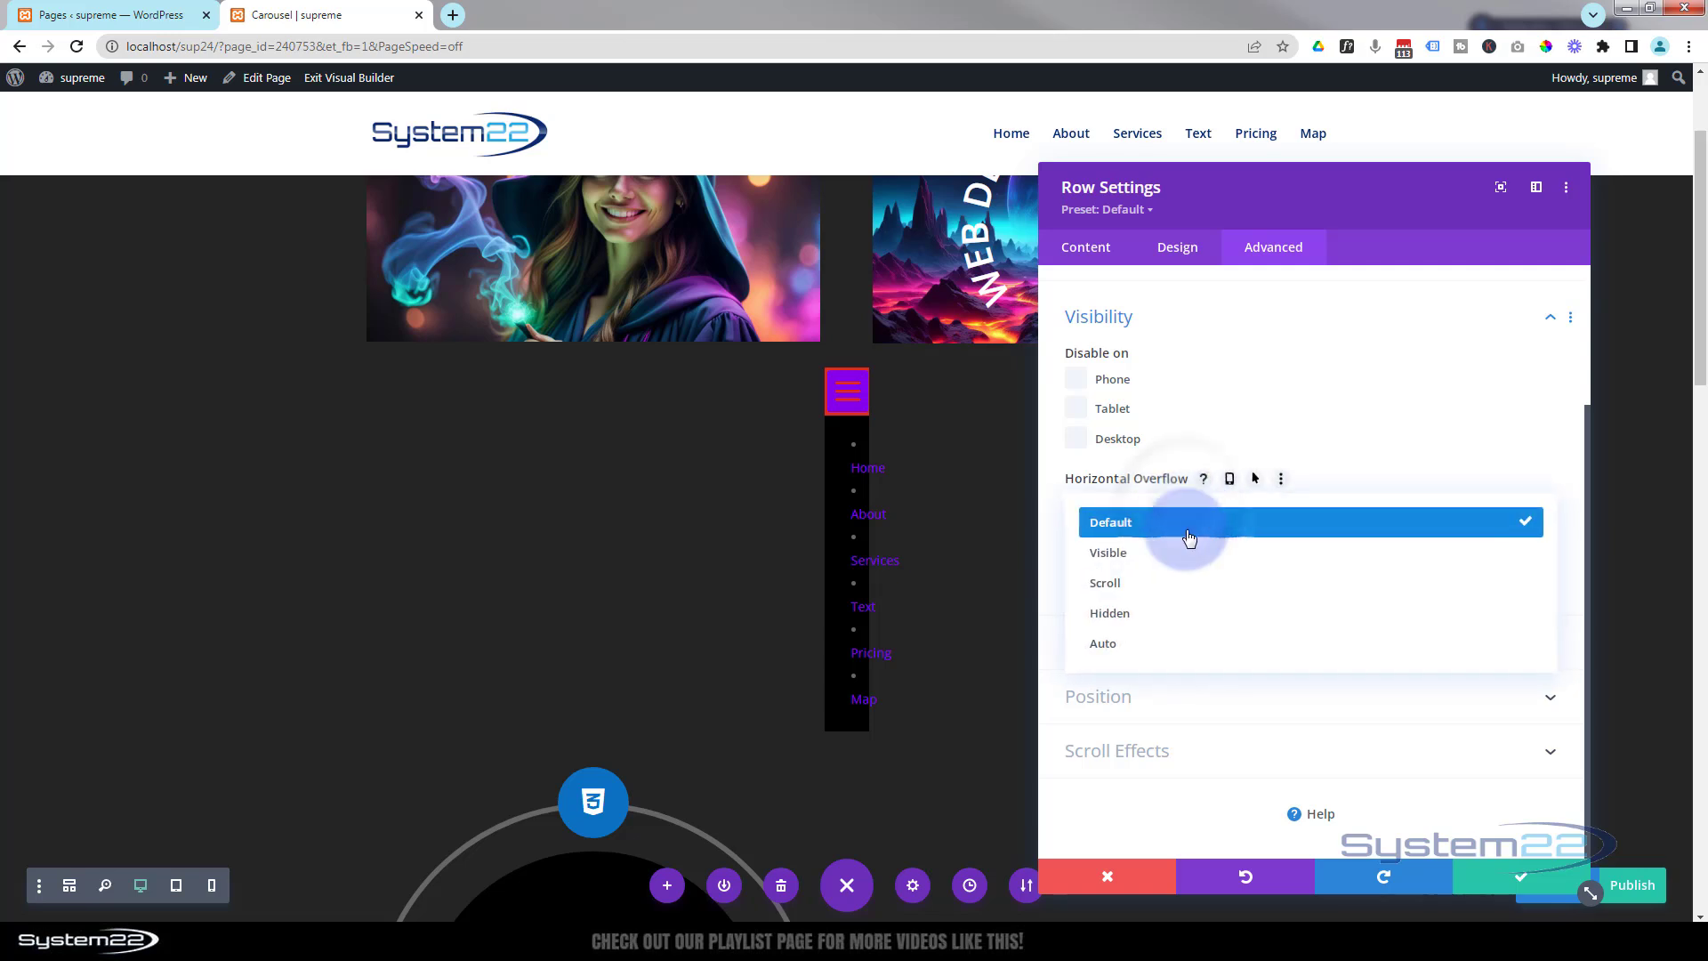
click(1176, 629)
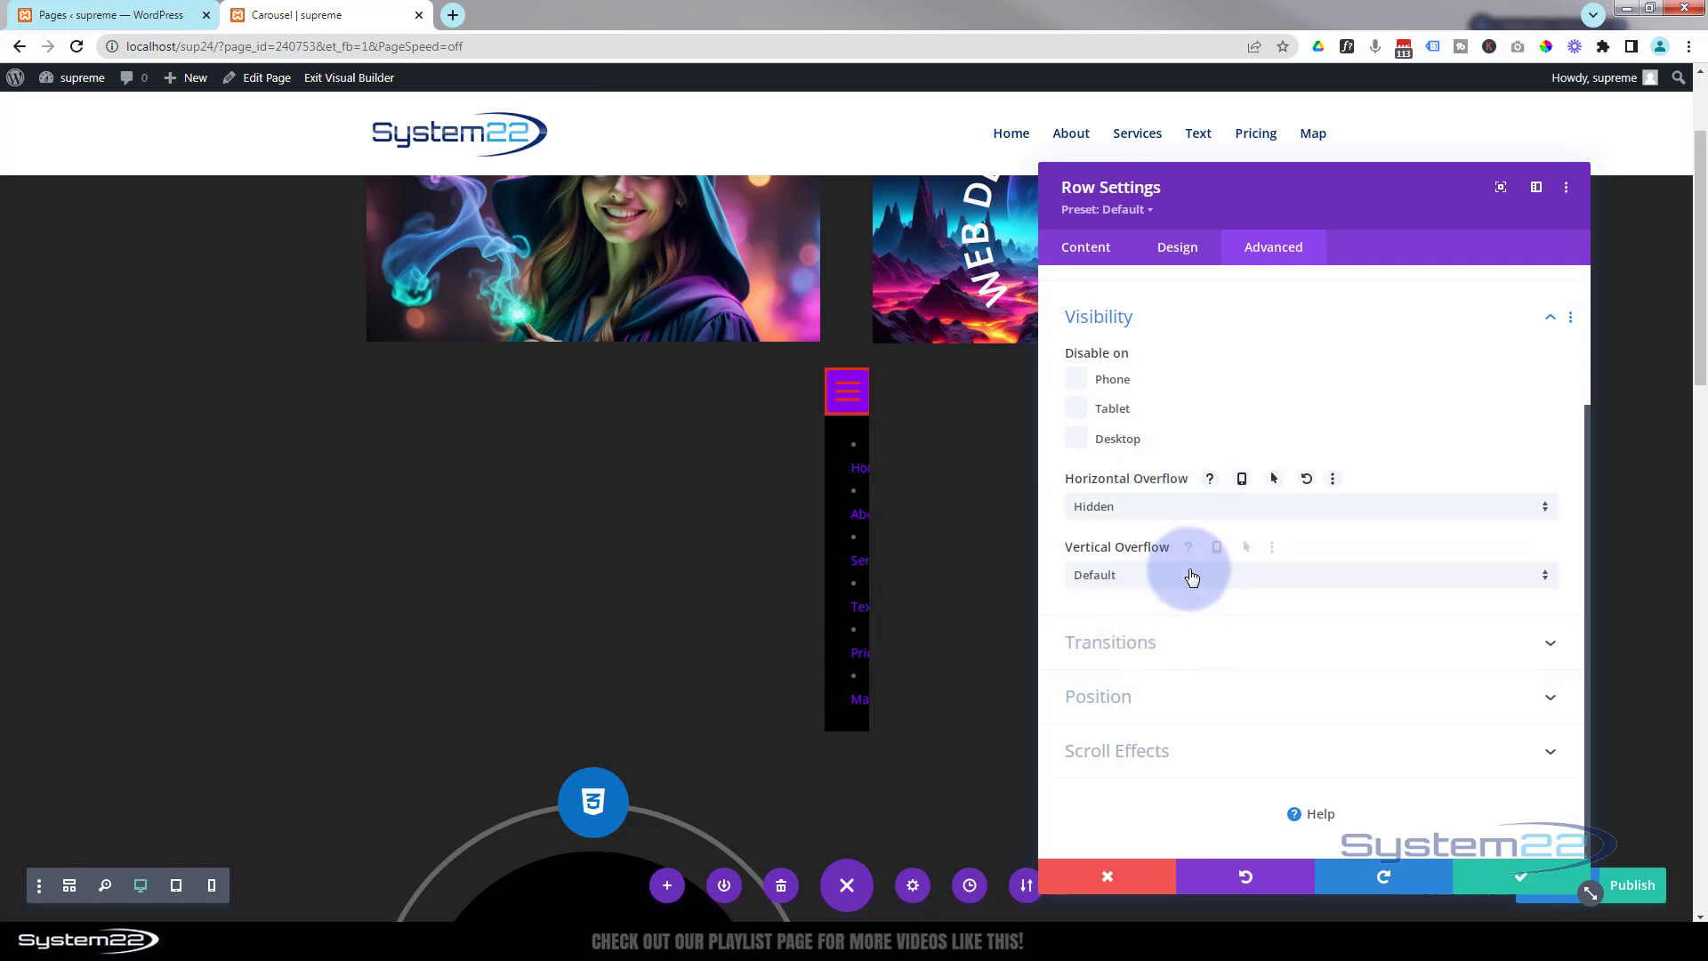
click(1192, 578)
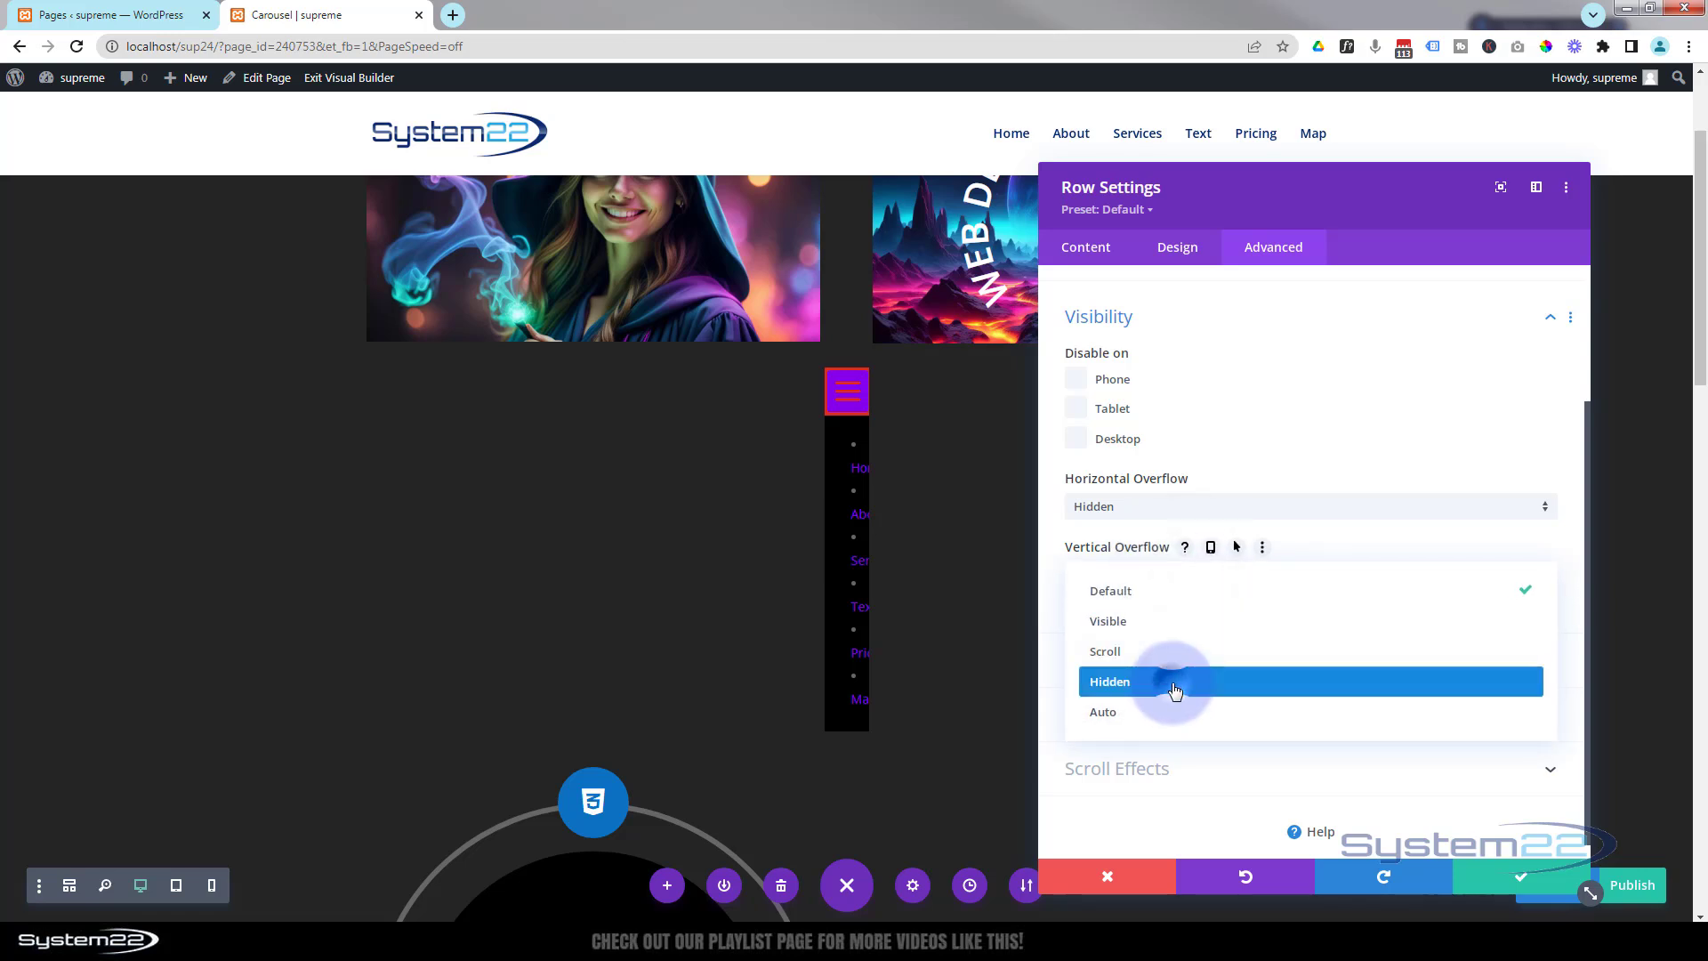
click(1174, 690)
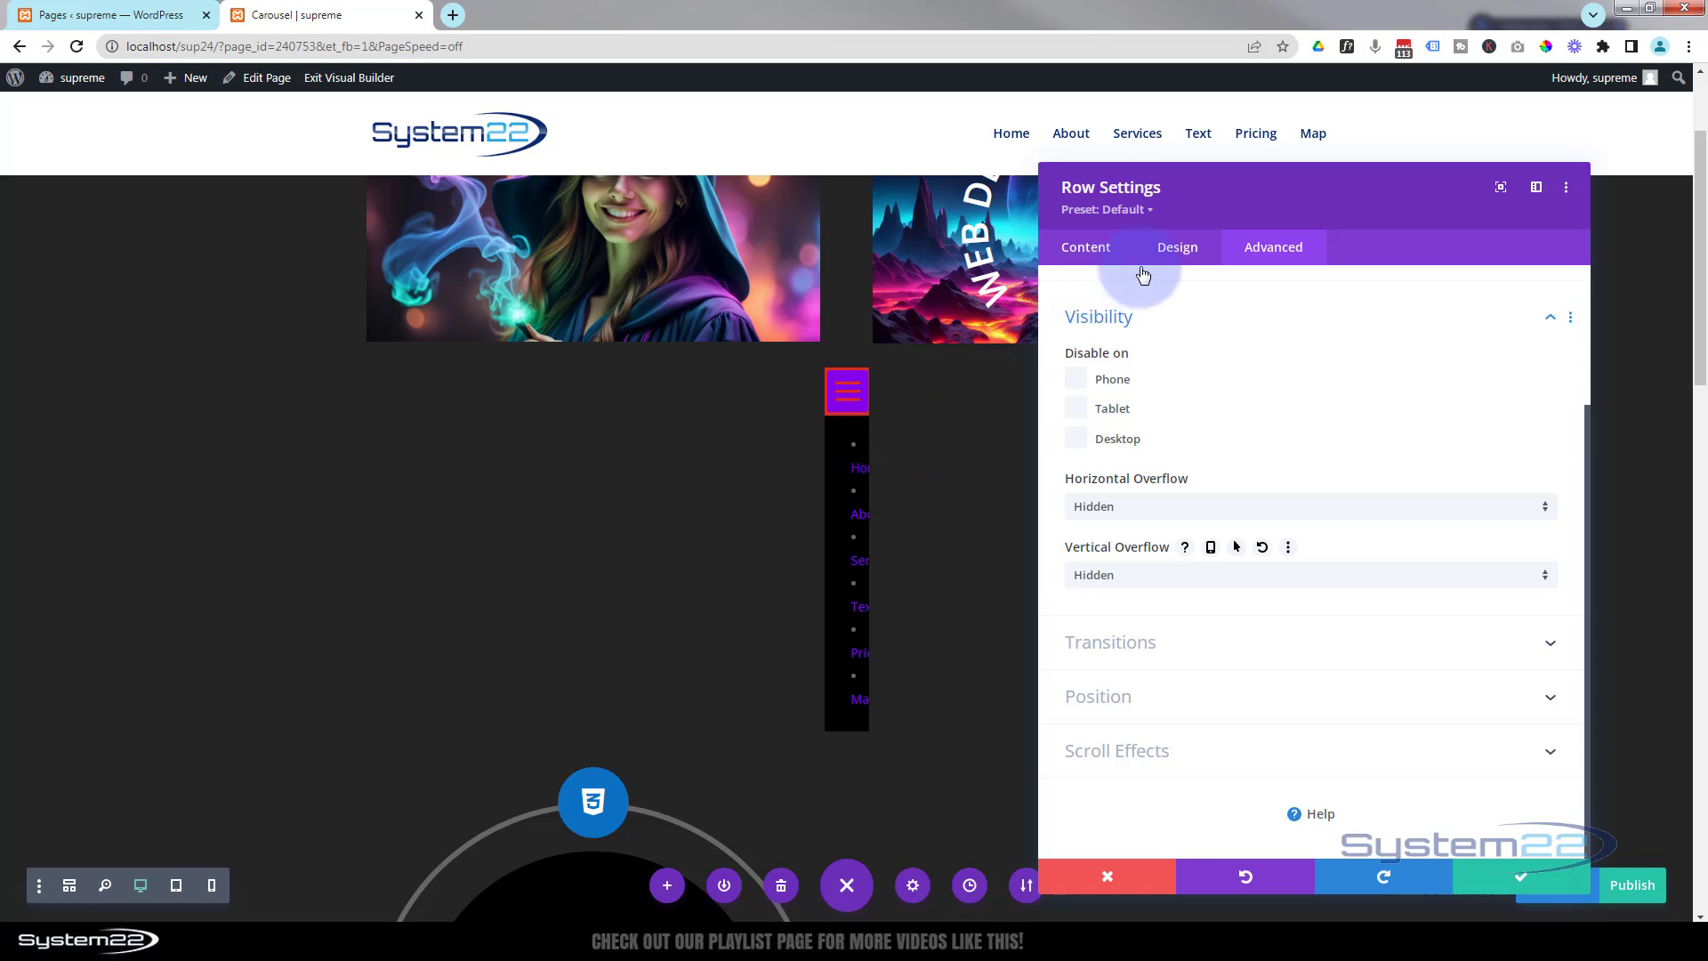
Set the row's hover-state width to 150px and return to the desktop width view.
click(1184, 249)
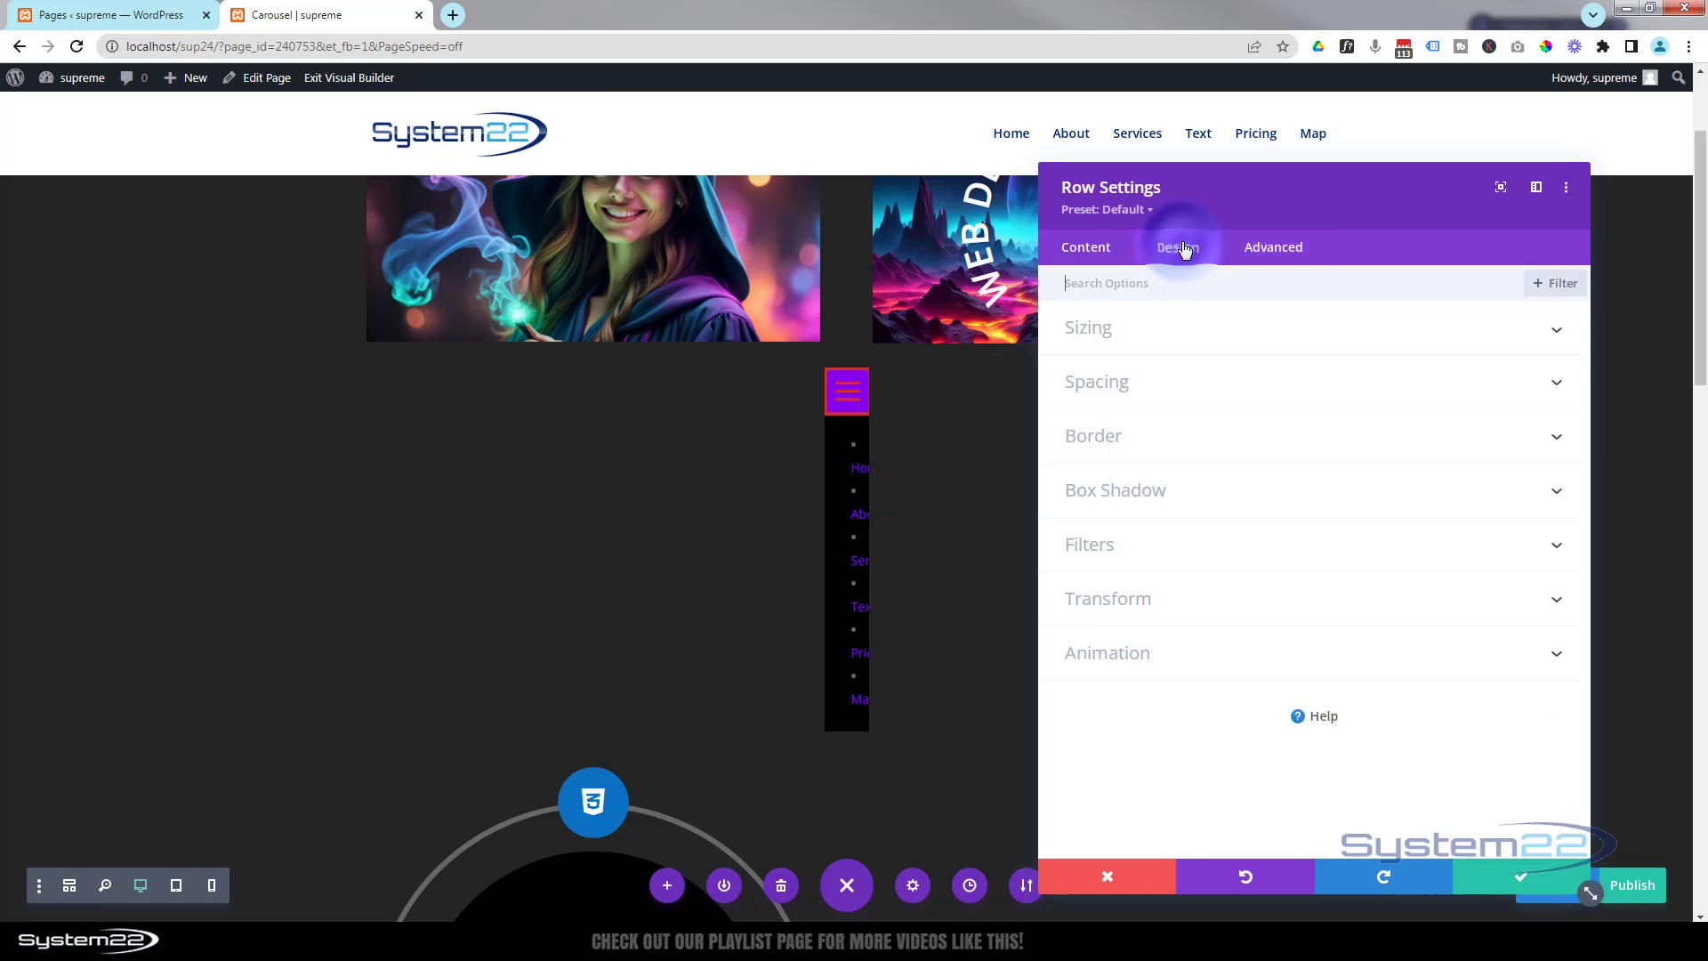
click(1180, 342)
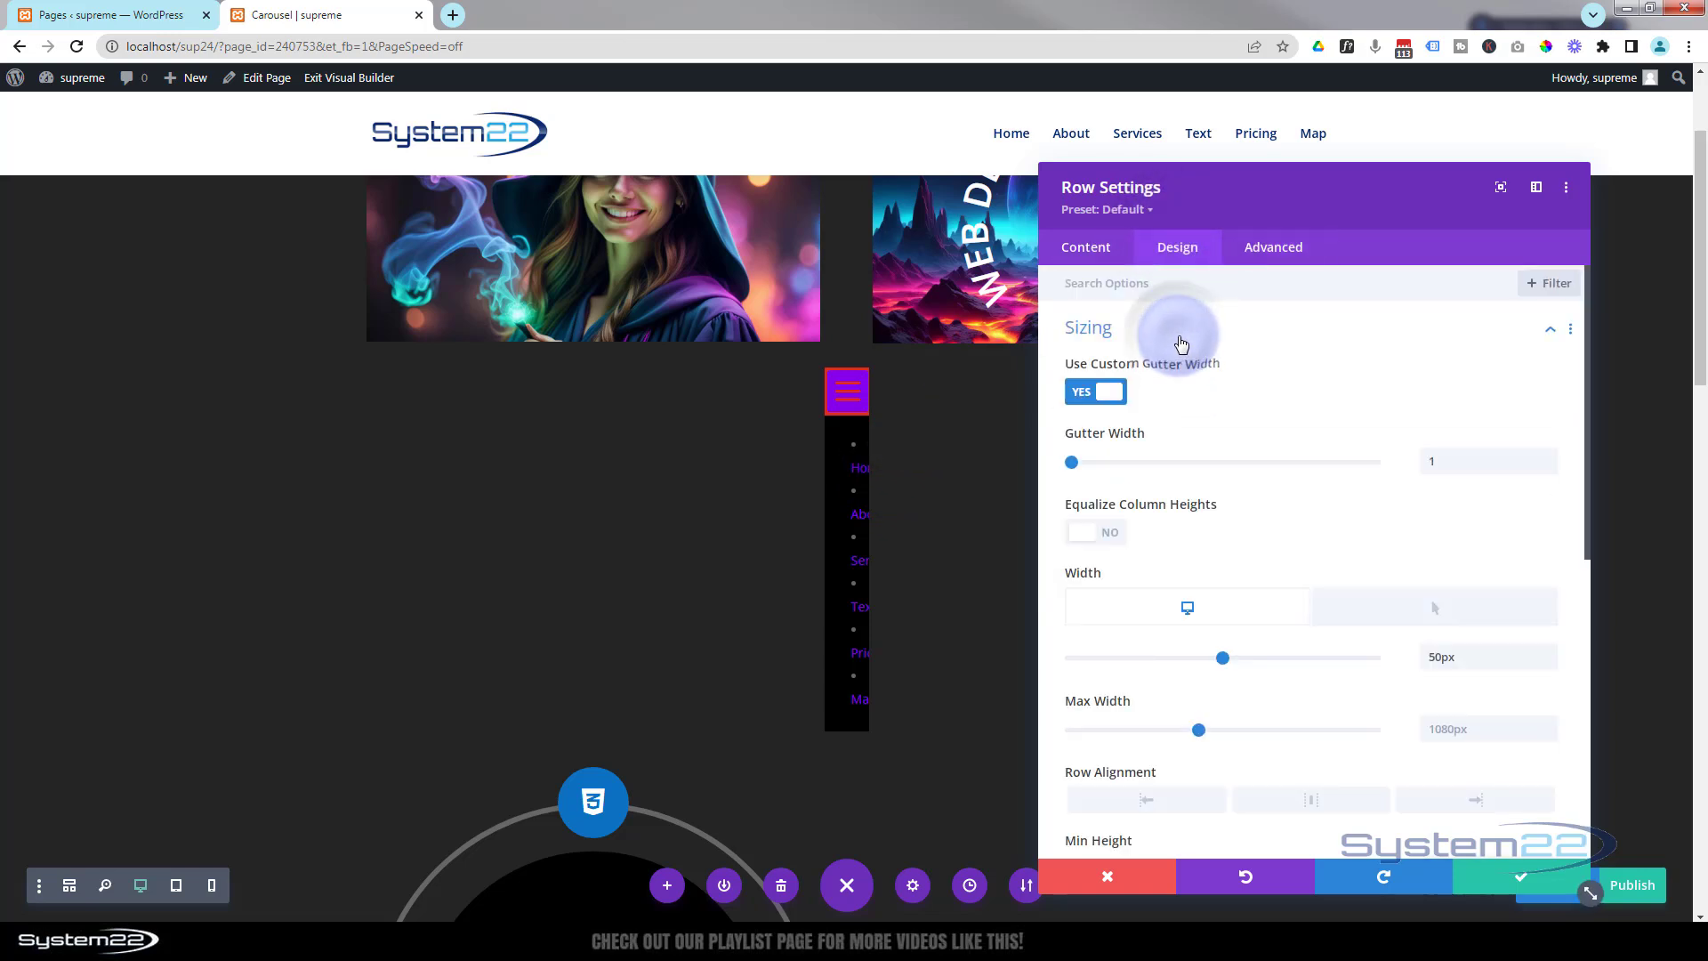
click(1437, 614)
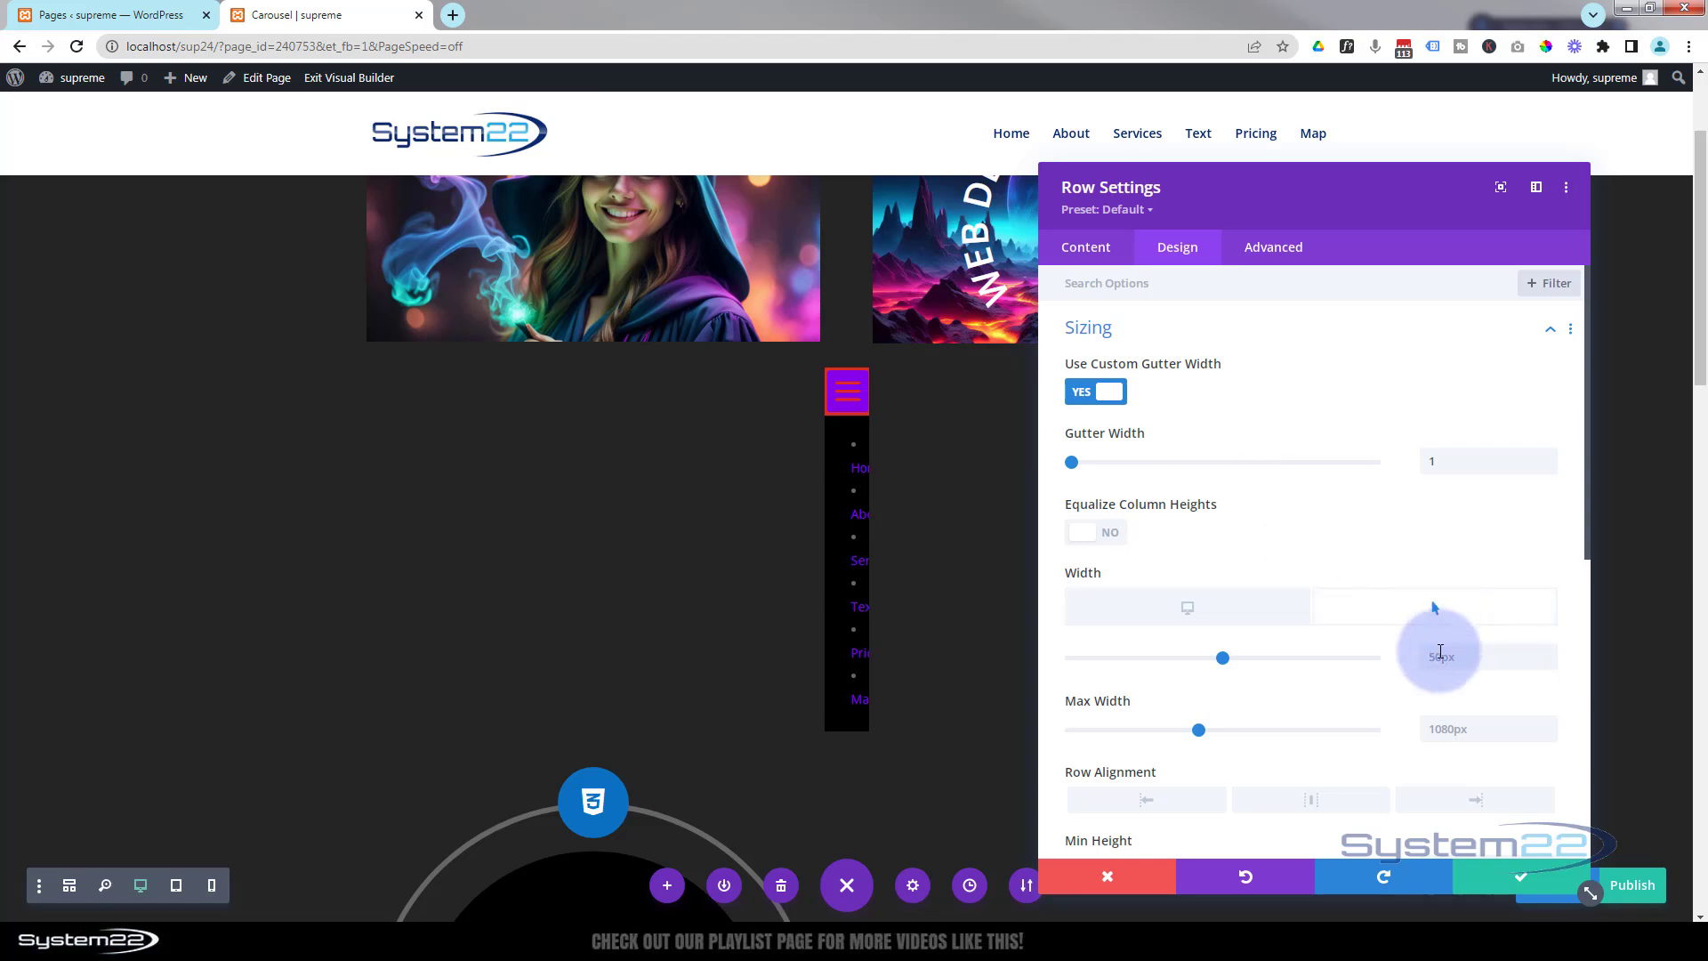
click(1432, 659)
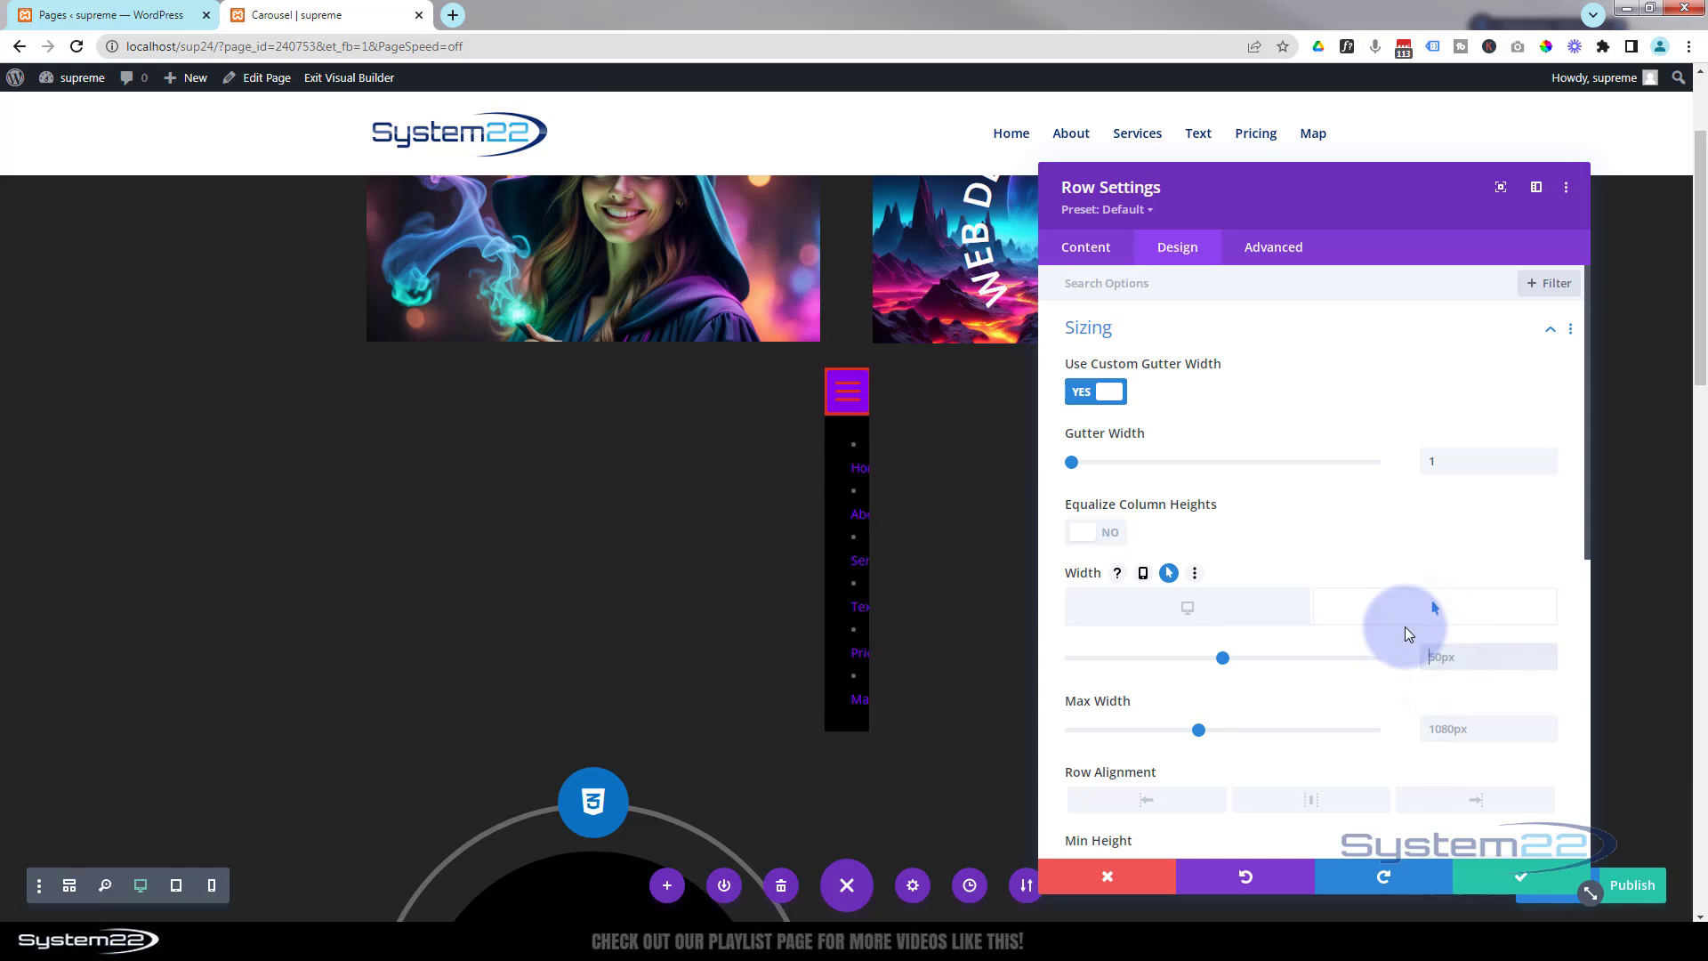
text(150)
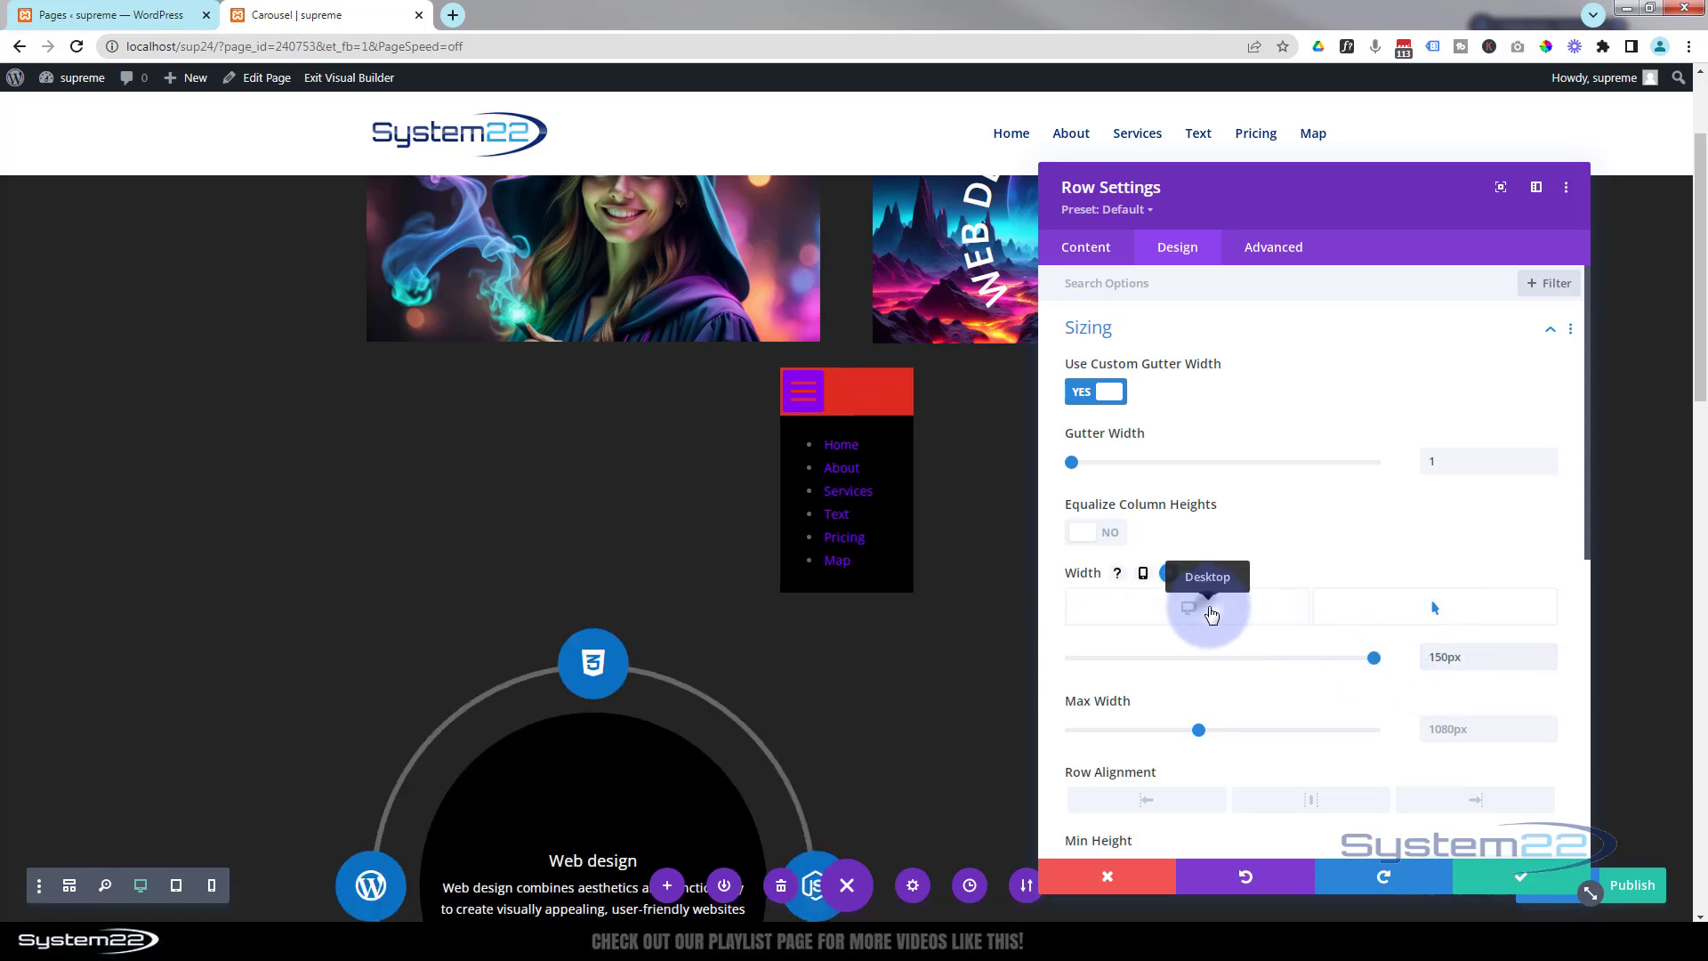
click(1209, 612)
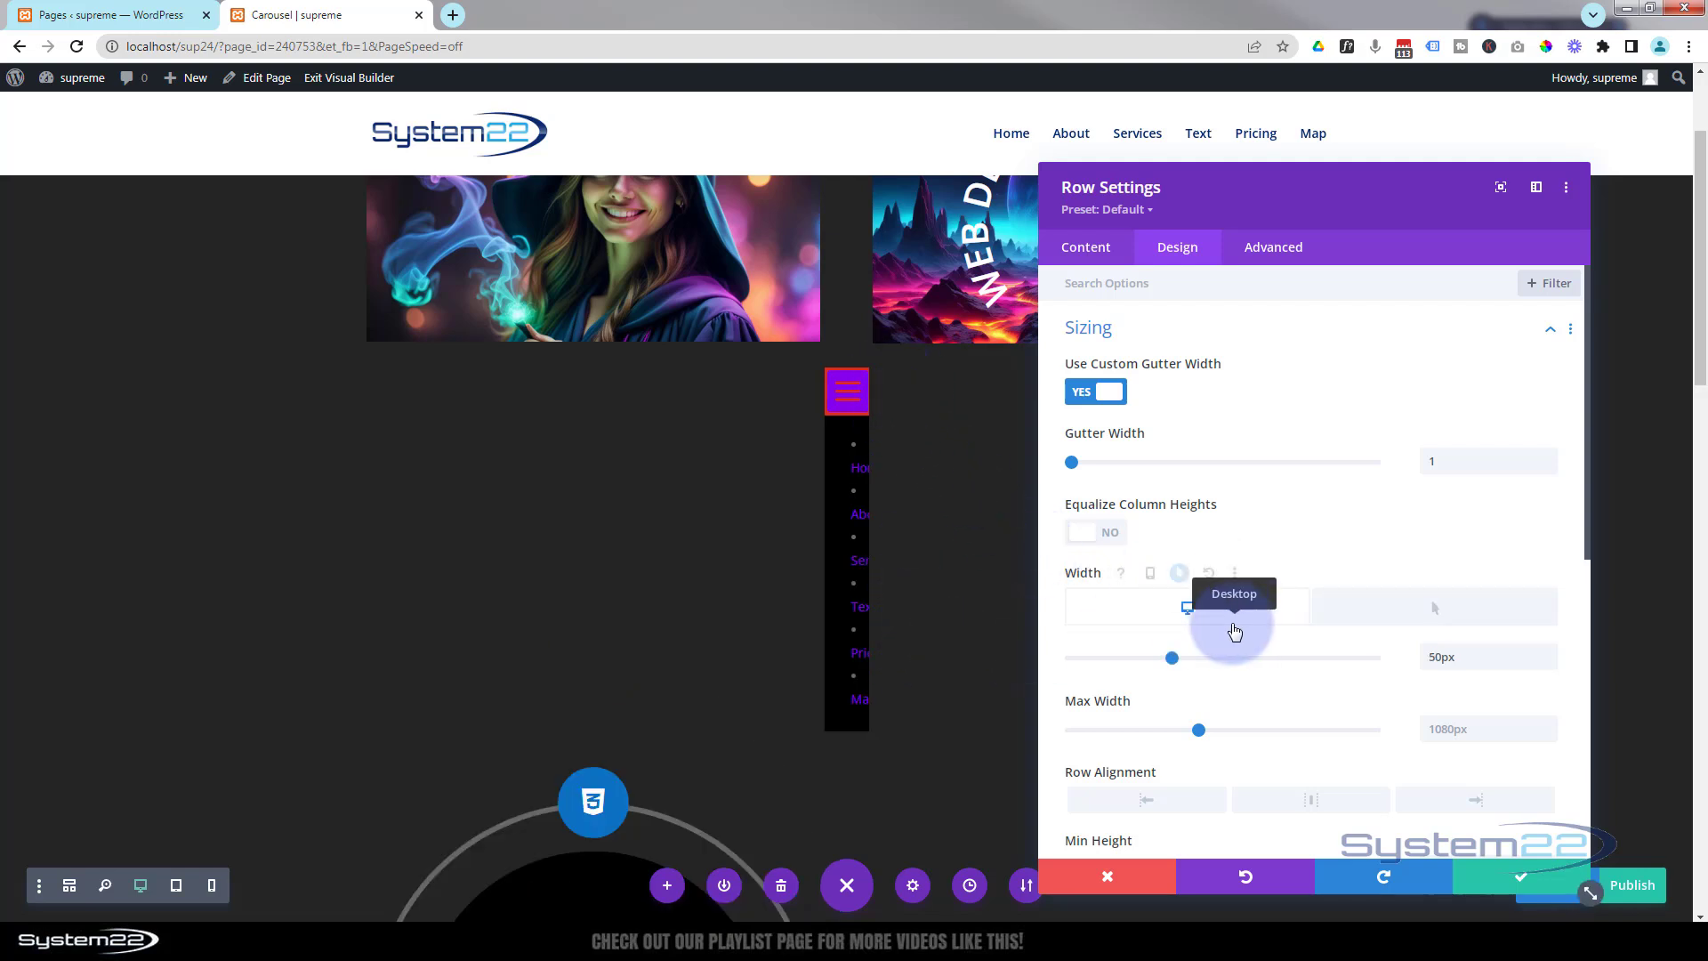
Set the row's height to 50px and, with hover options enabled, its hover-state height to 250px.
scroll(1233, 628, down, 4)
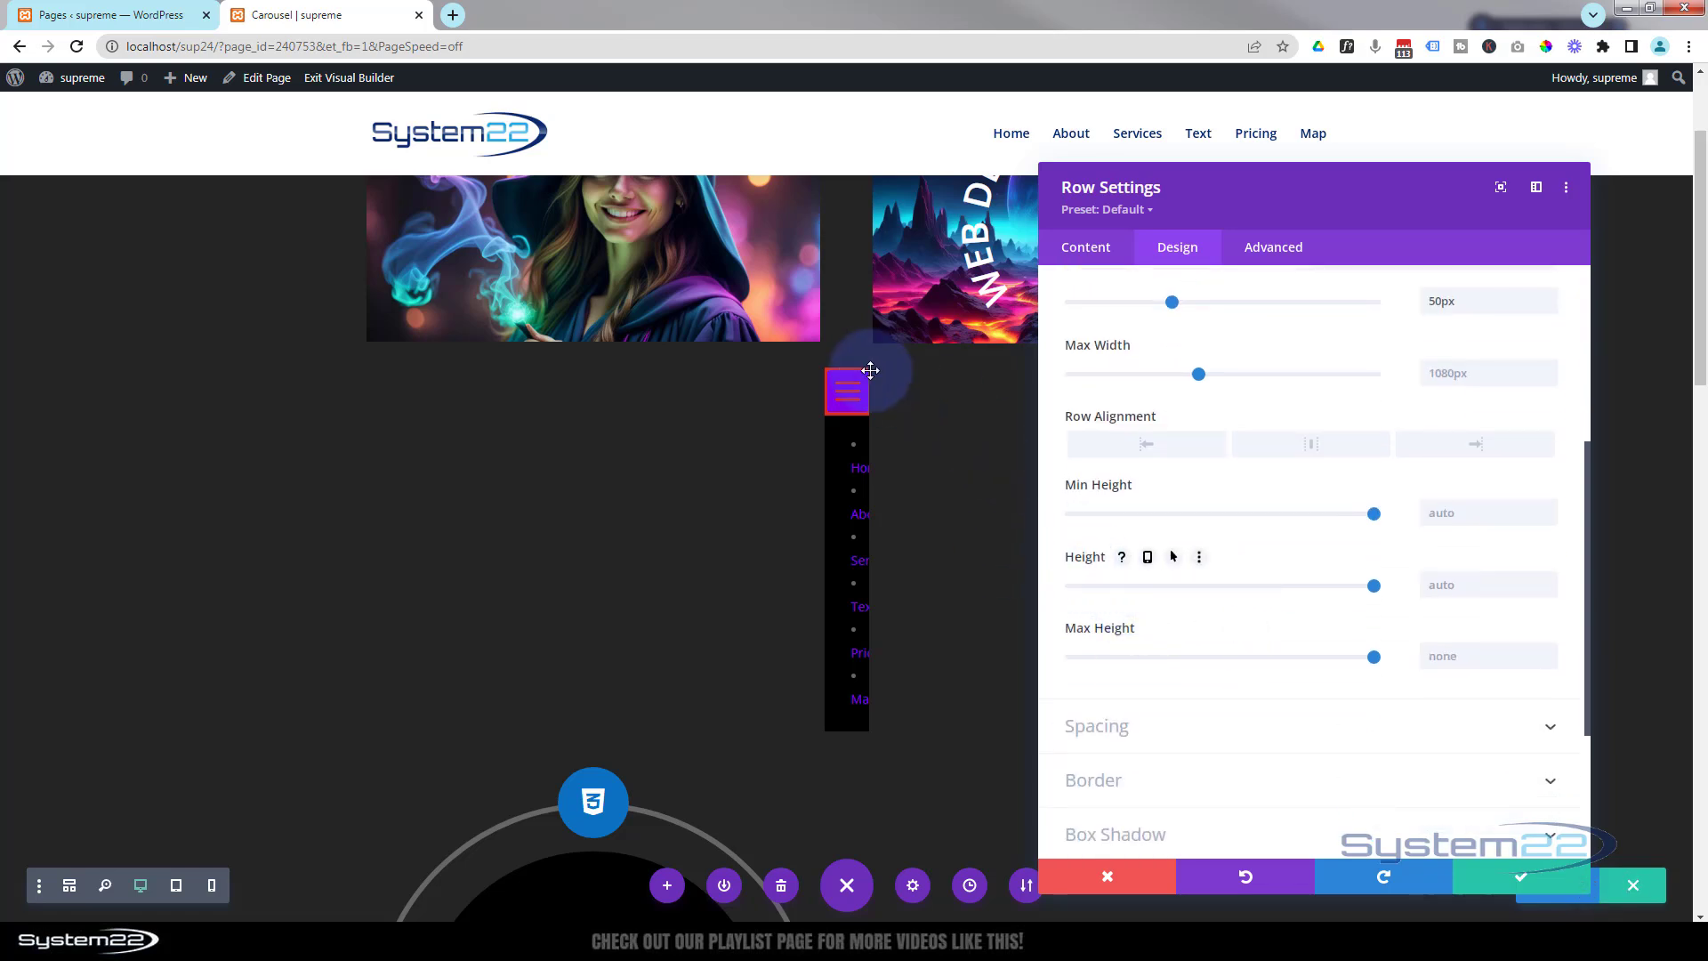
click(1438, 586)
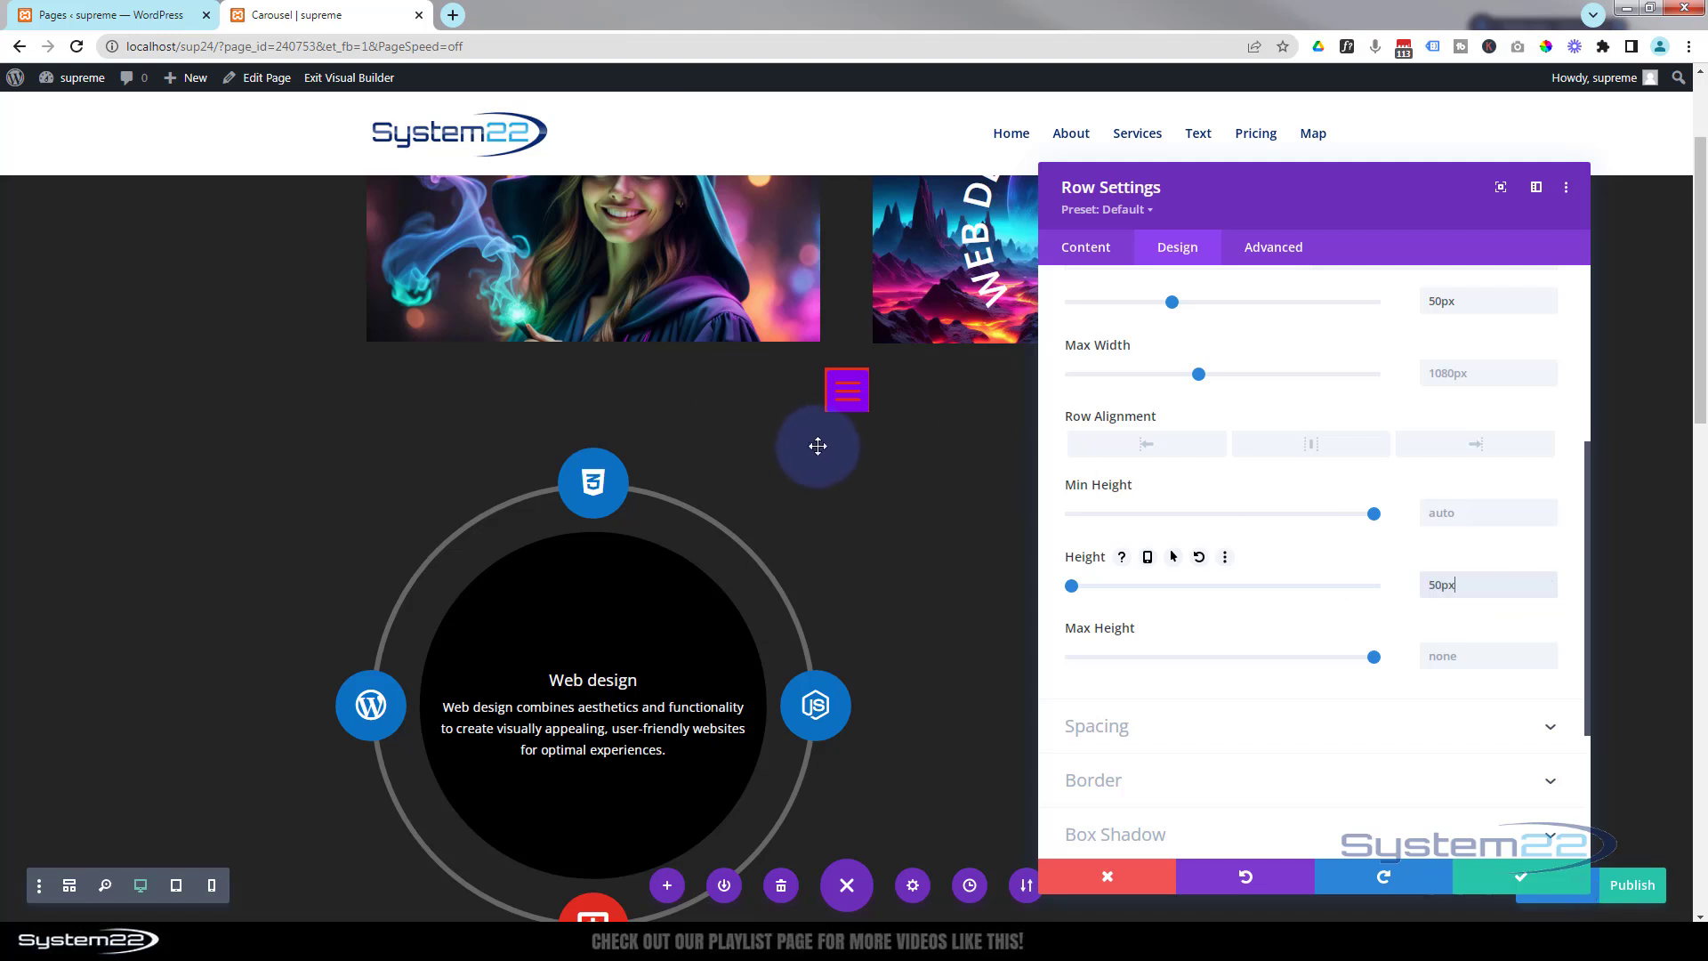
click(1173, 558)
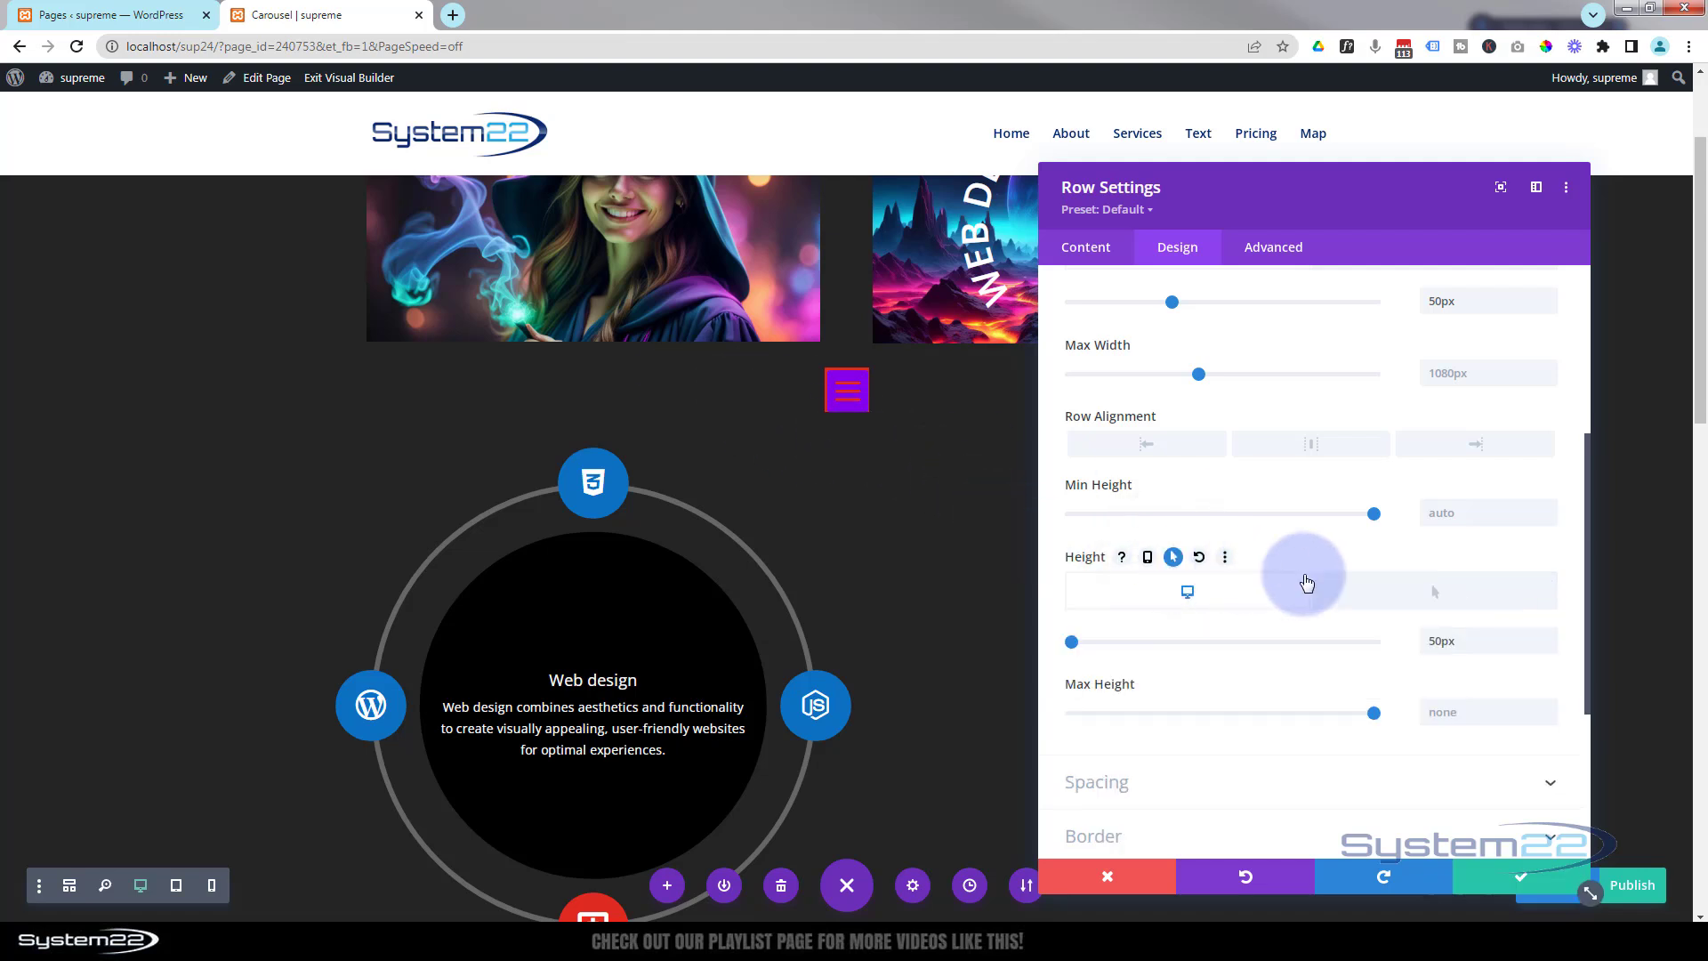
click(1447, 594)
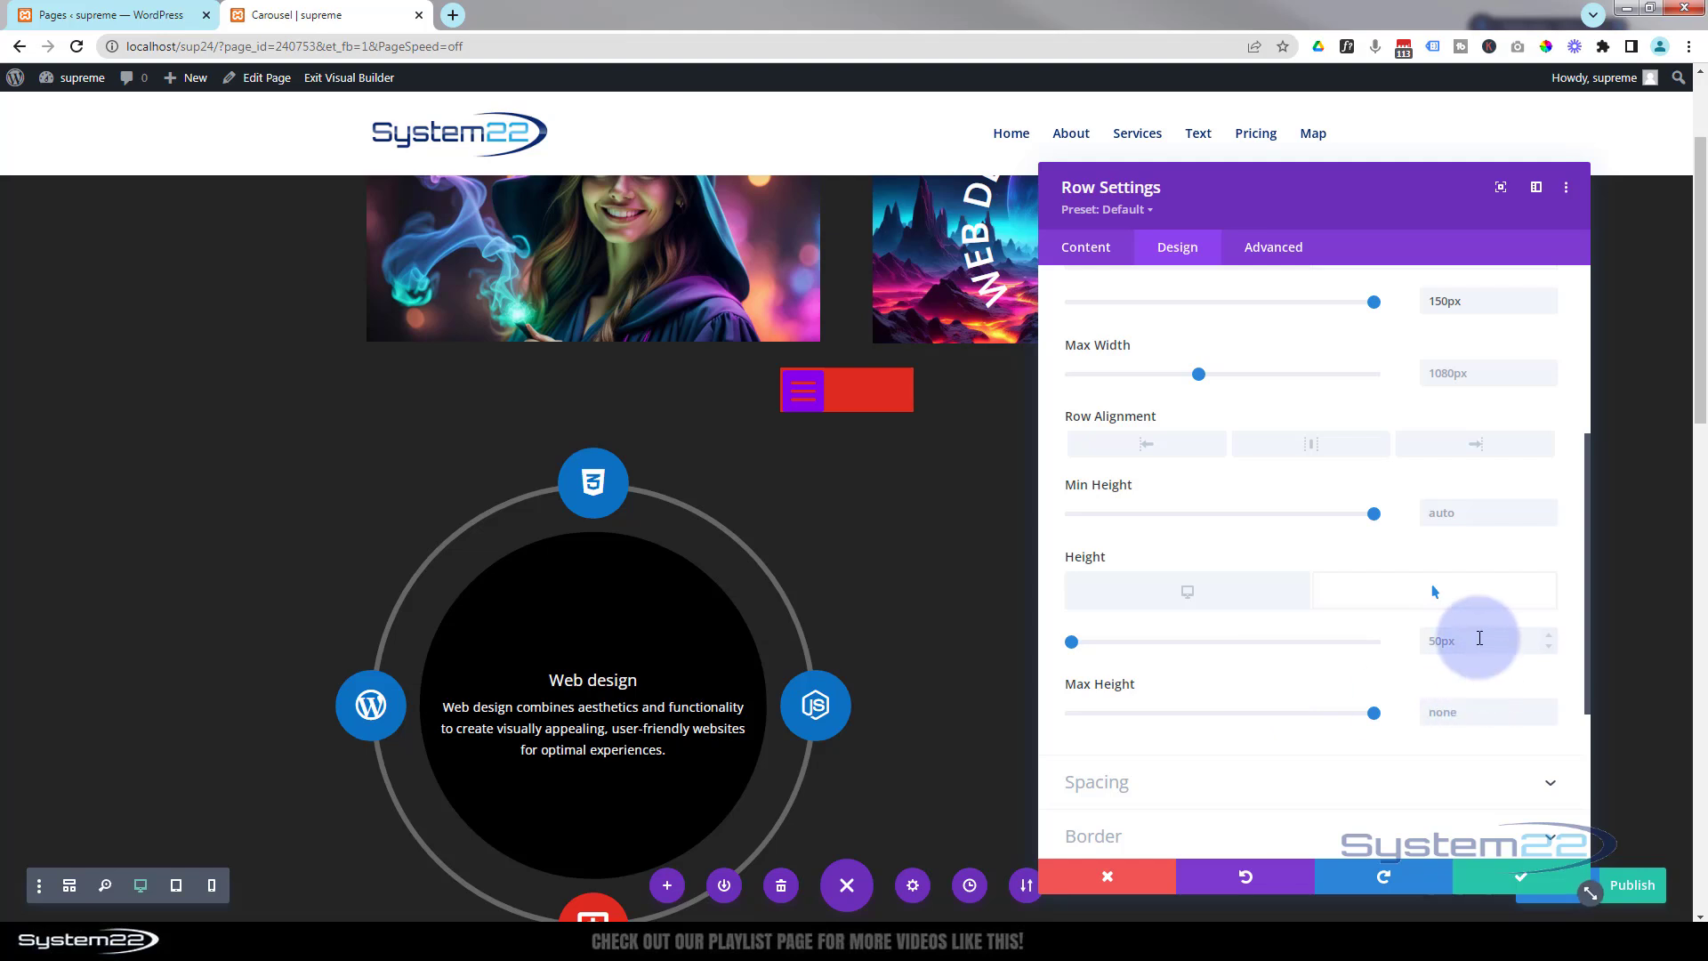
click(1431, 640)
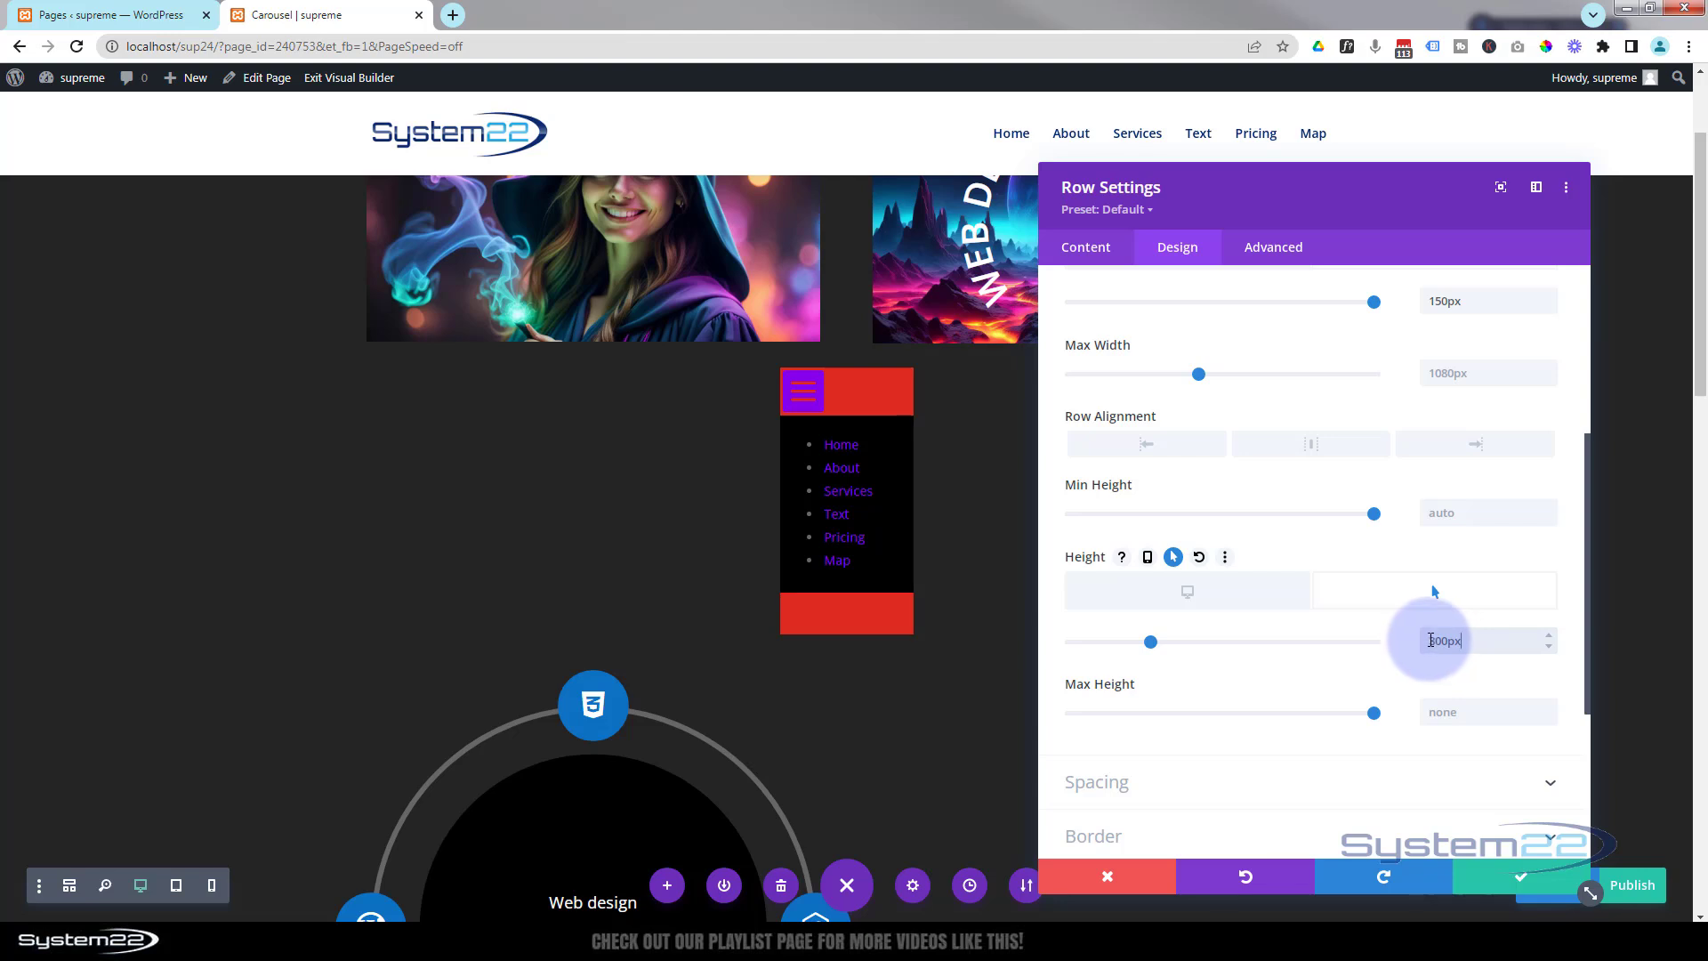
drag(1428, 640, 1442, 641)
text(25)
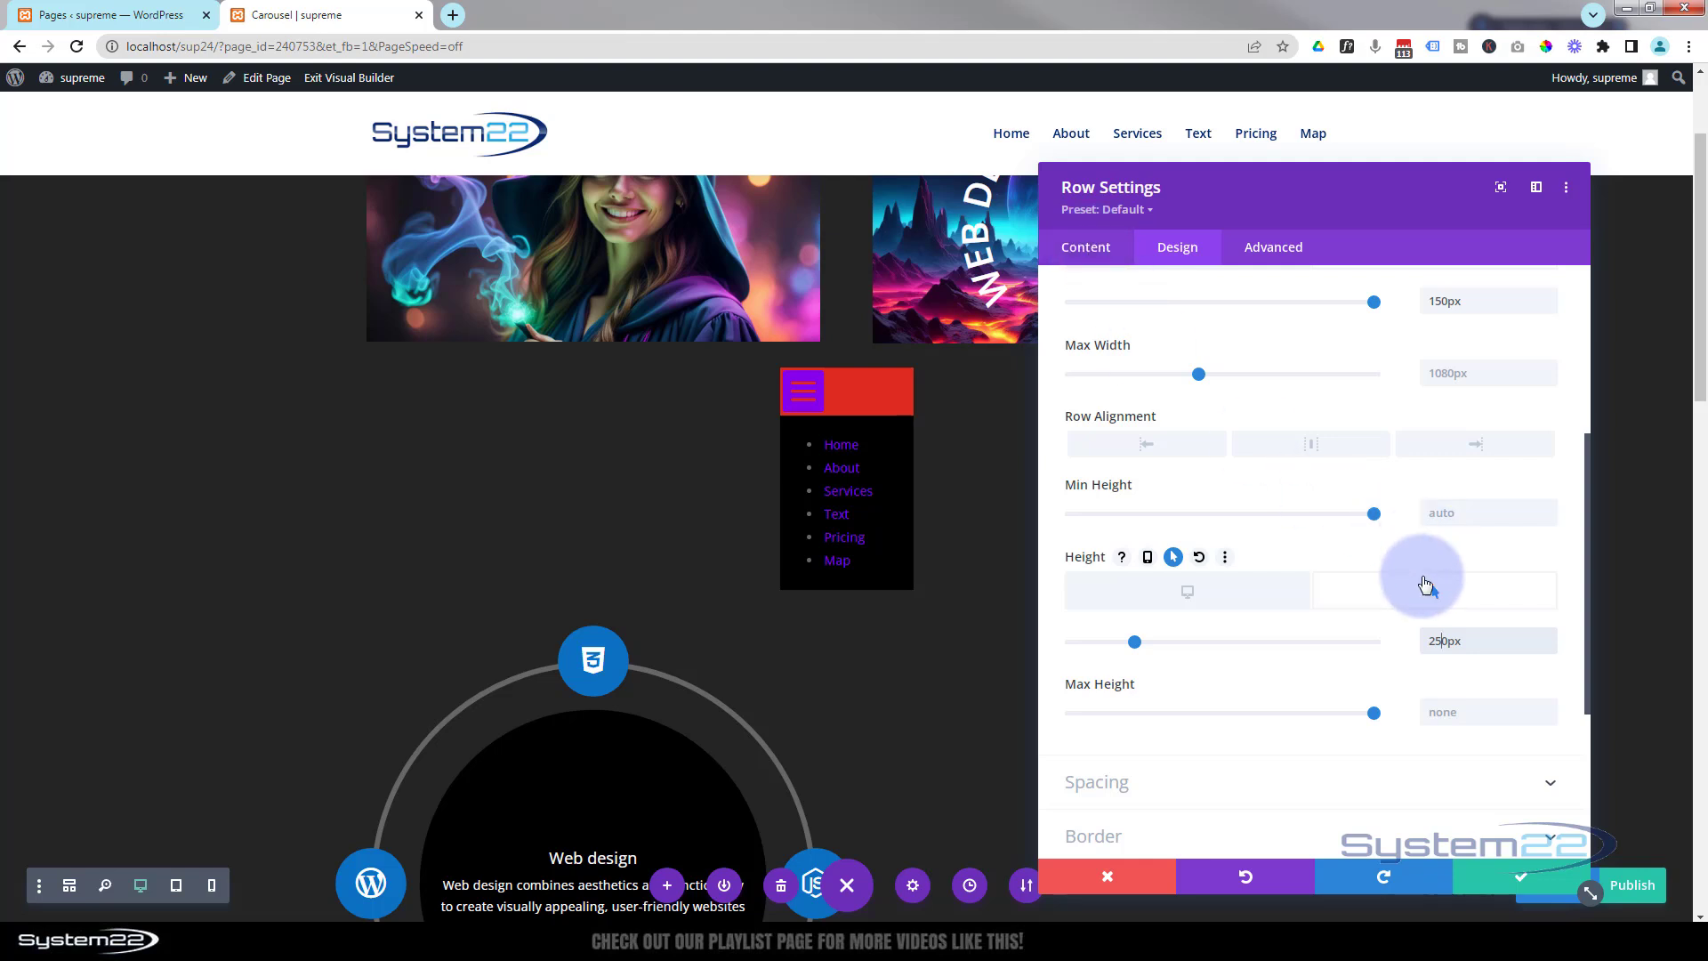
click(1200, 594)
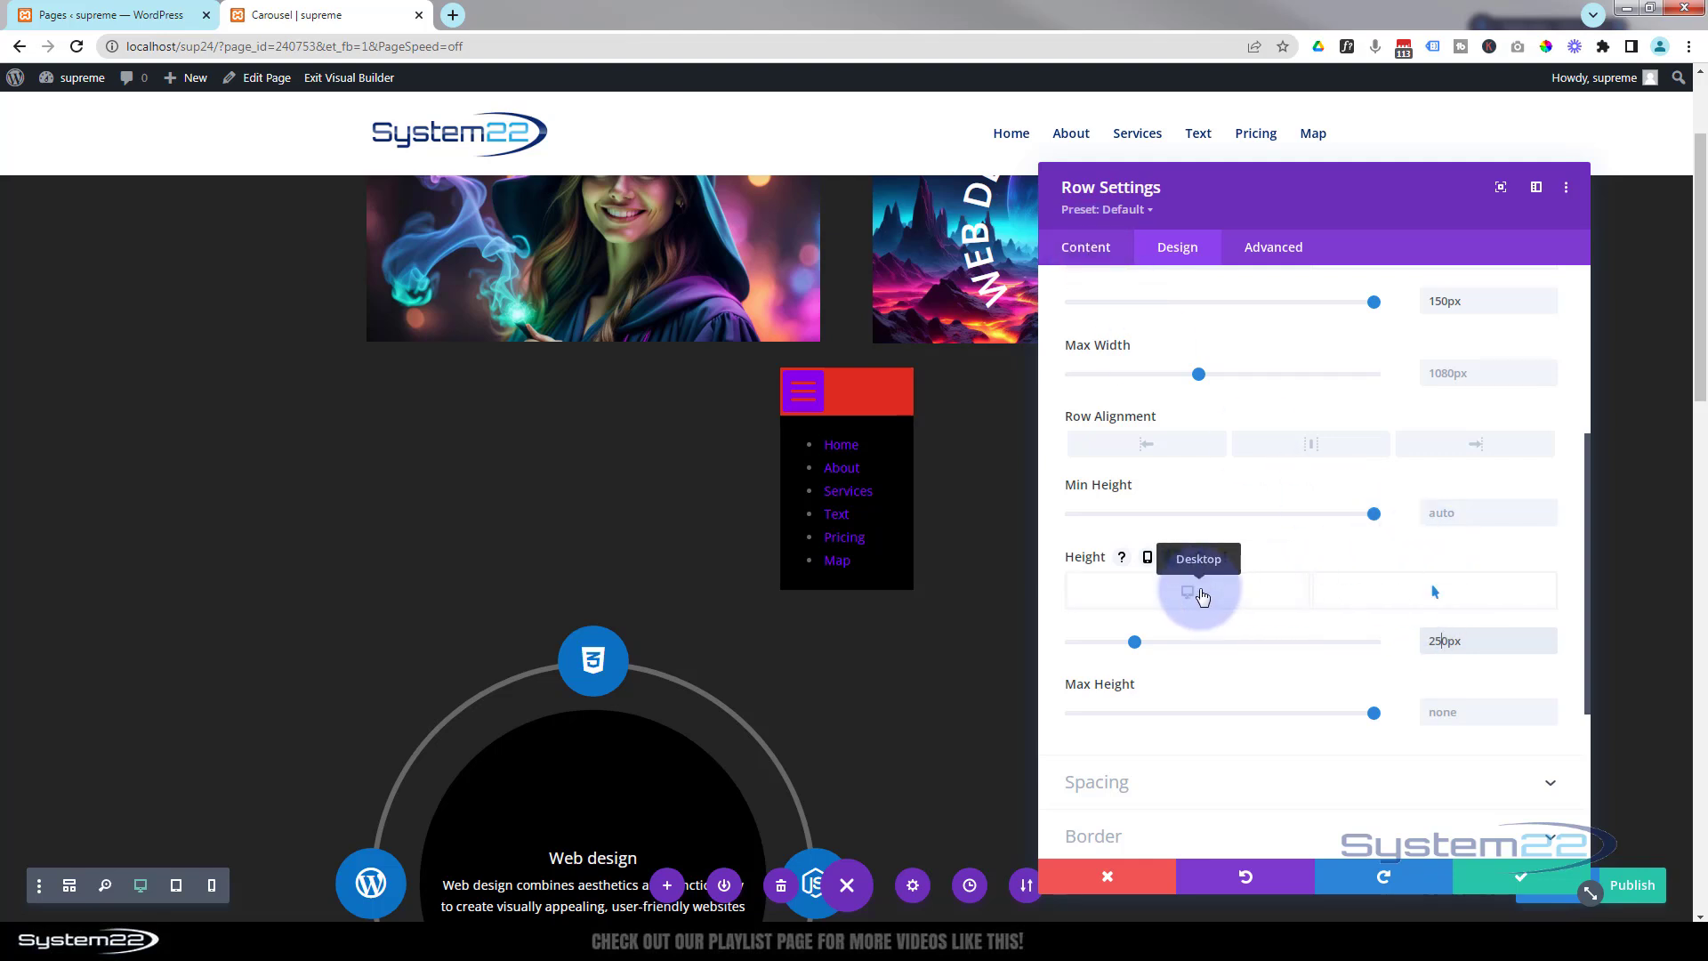
click(1200, 594)
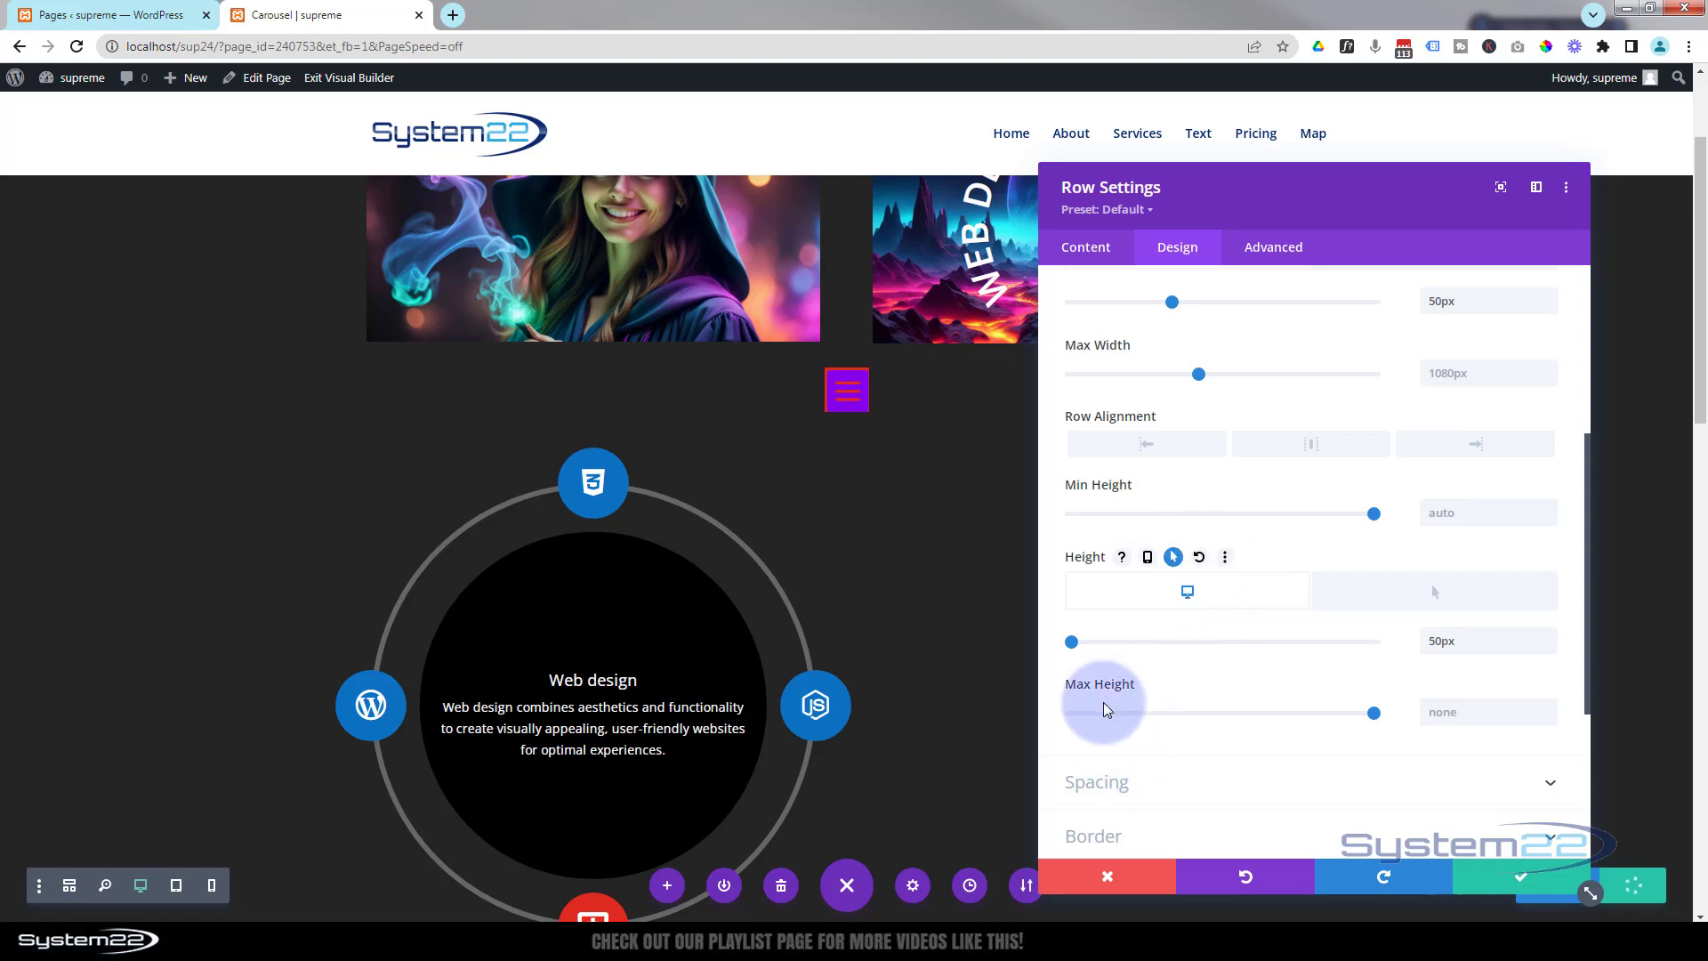
Remove the row's background colour.
click(1072, 256)
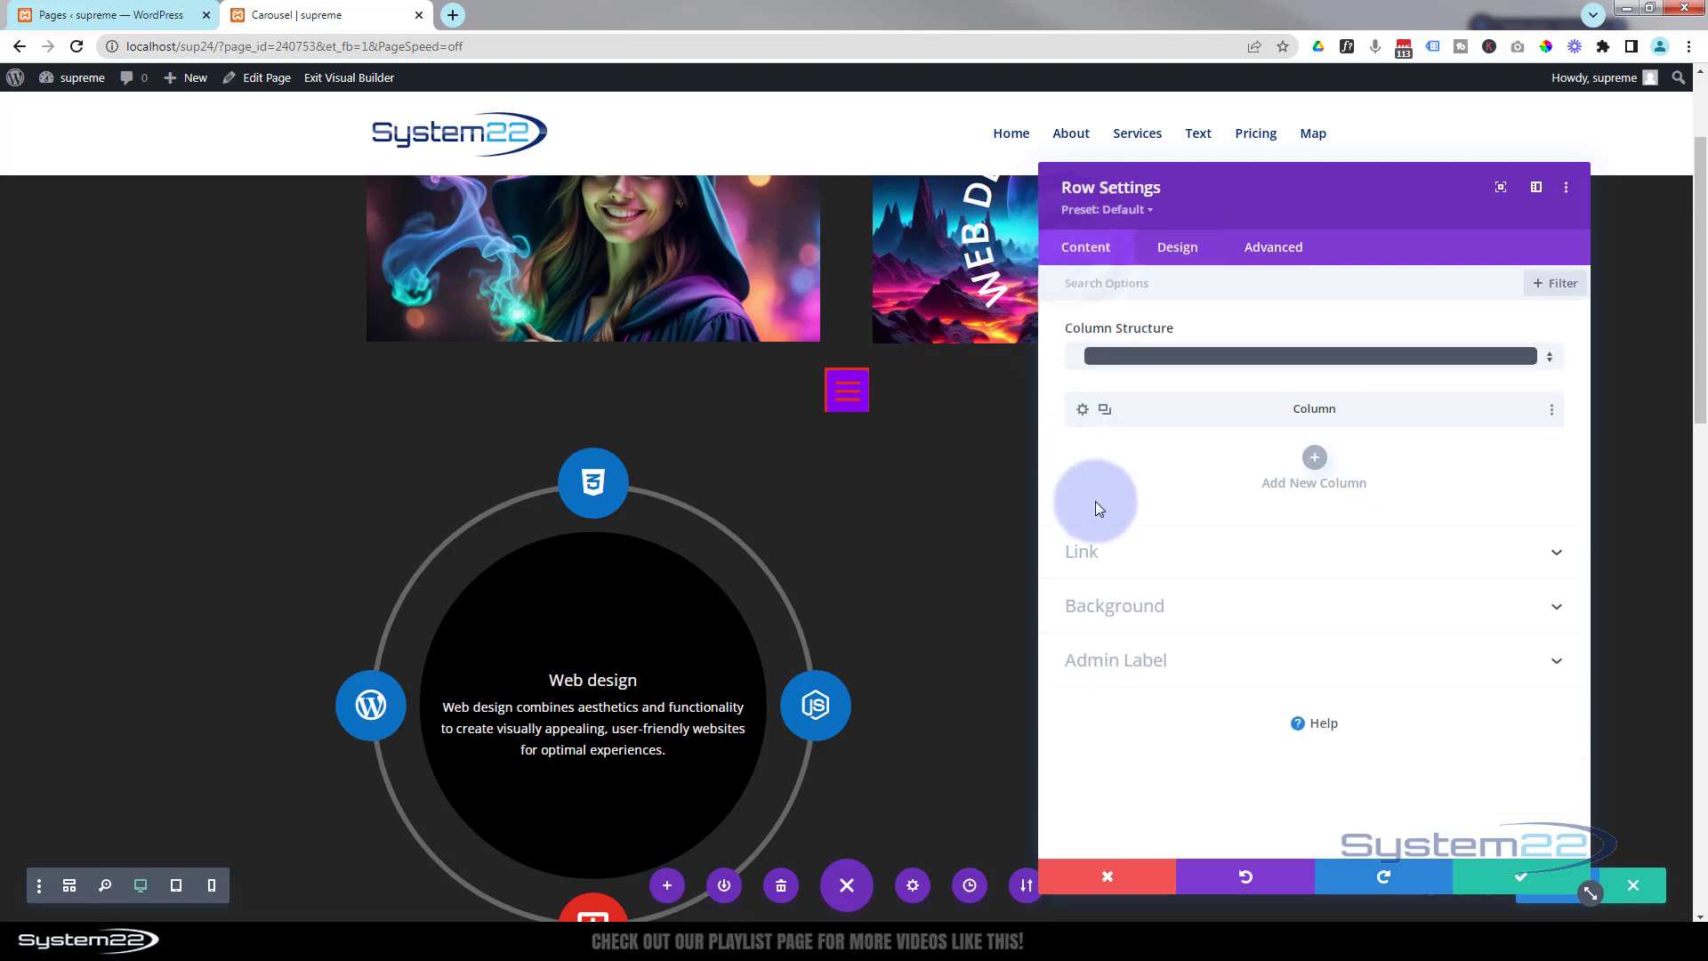
click(1190, 609)
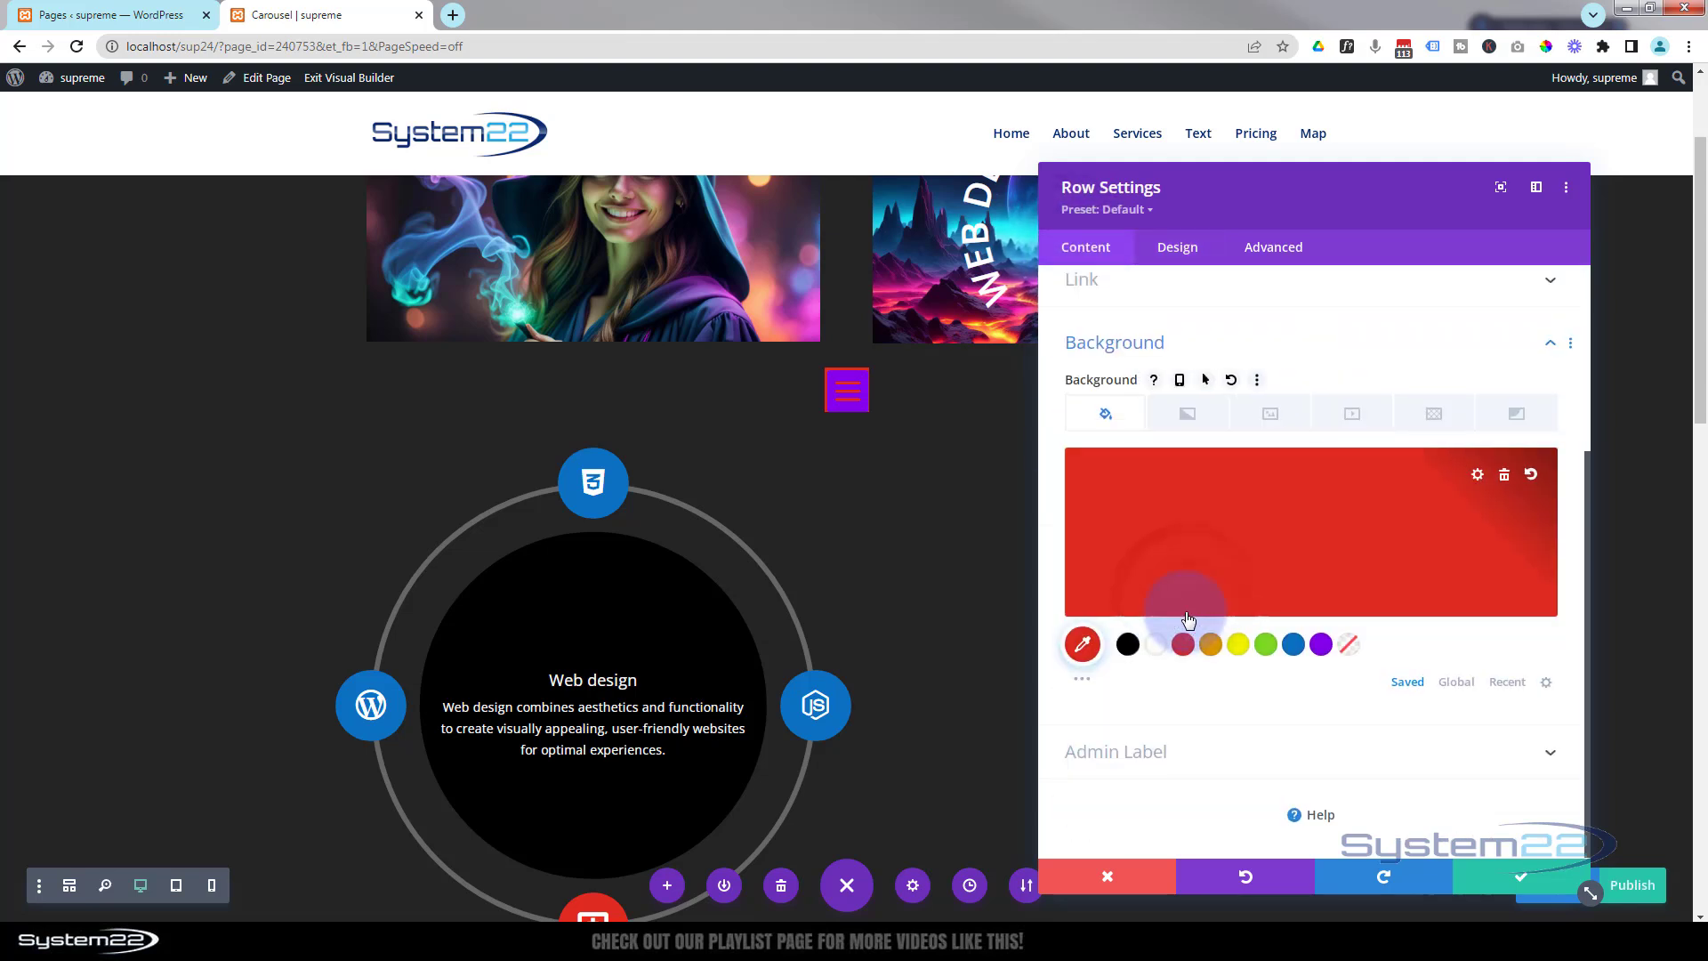
click(1505, 475)
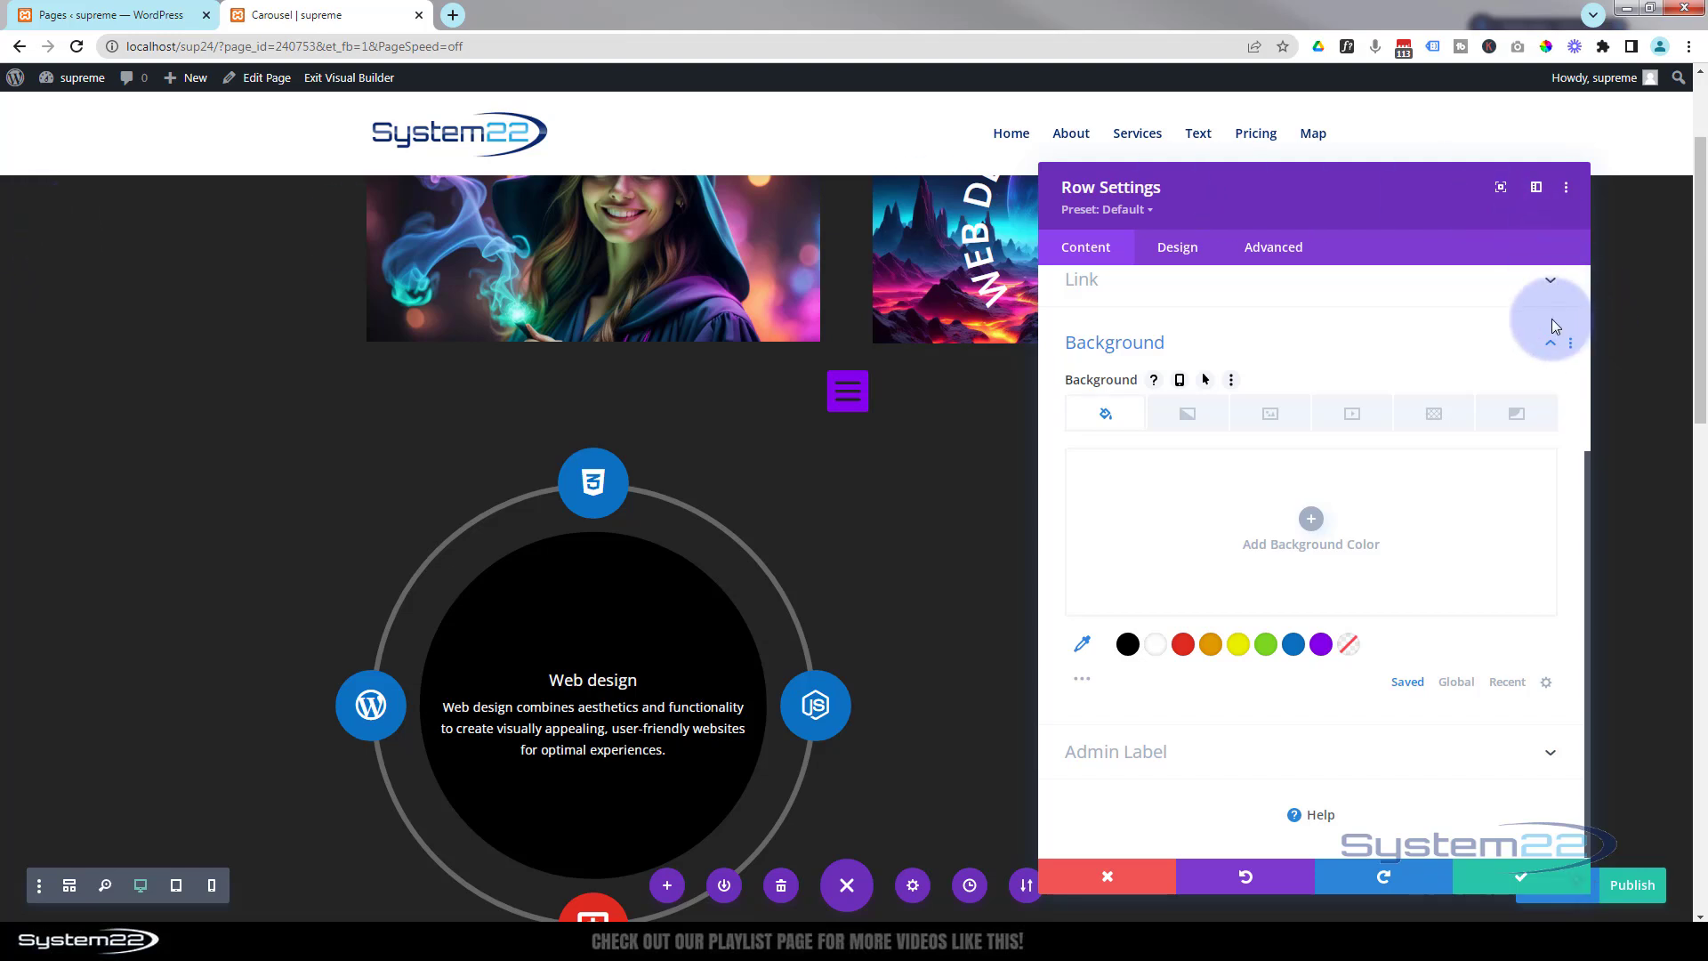
Set the row's position to Fixed.
click(1290, 253)
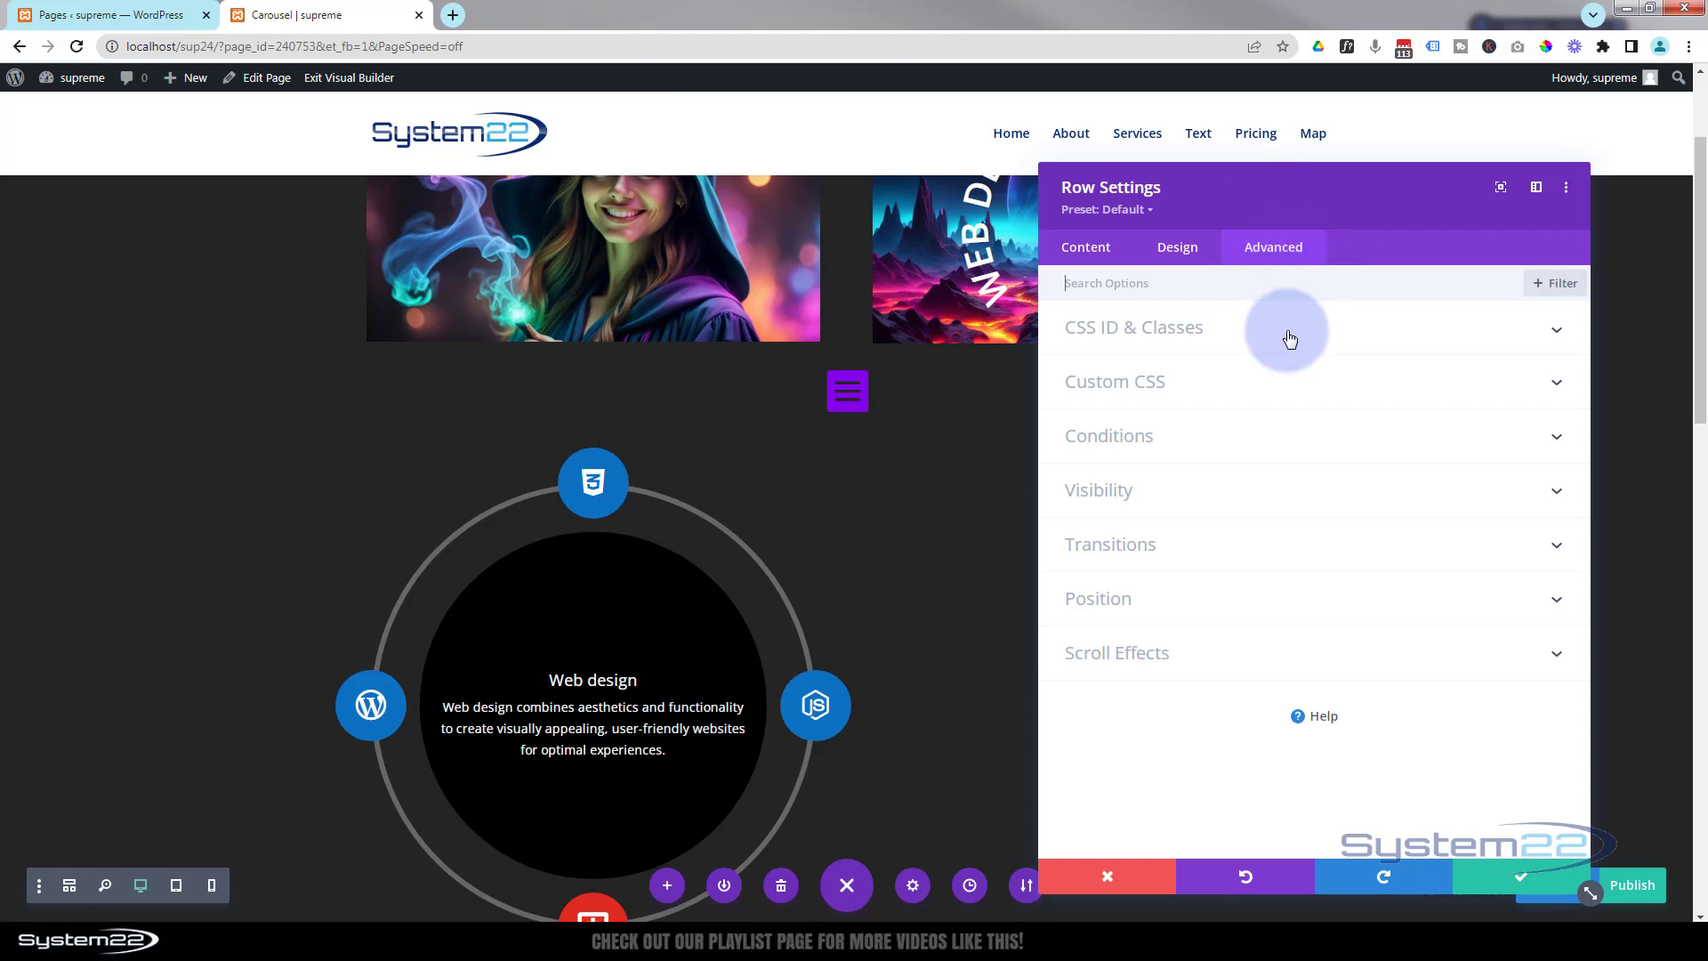
click(1206, 600)
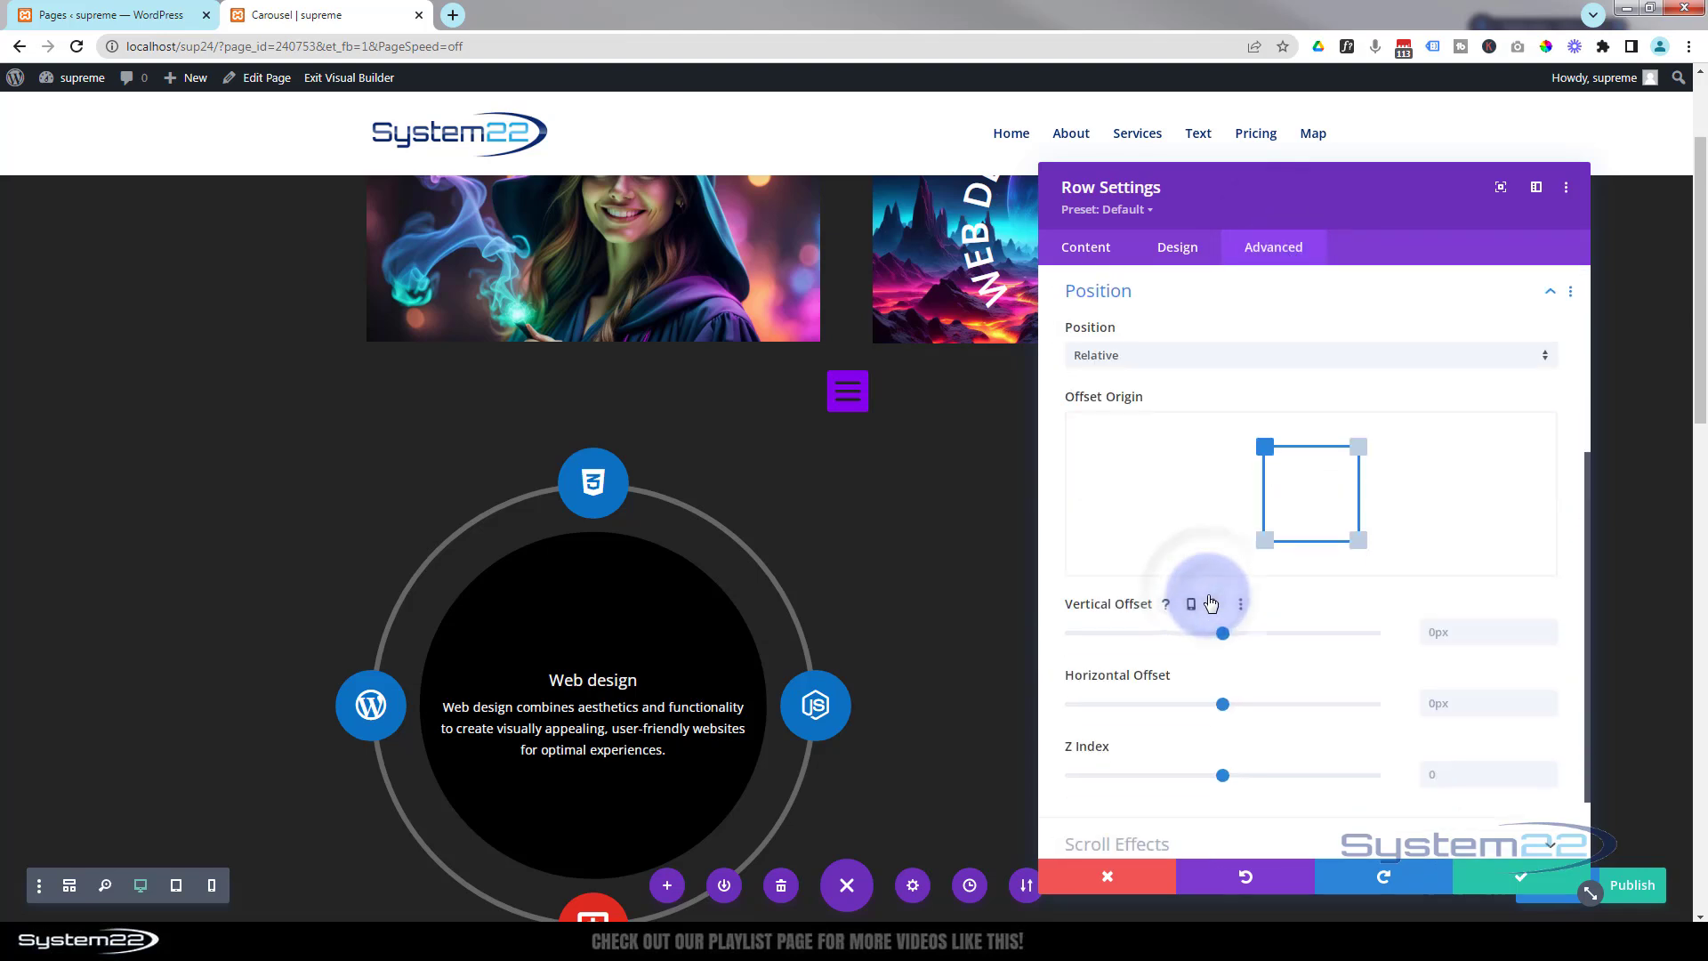
click(1188, 356)
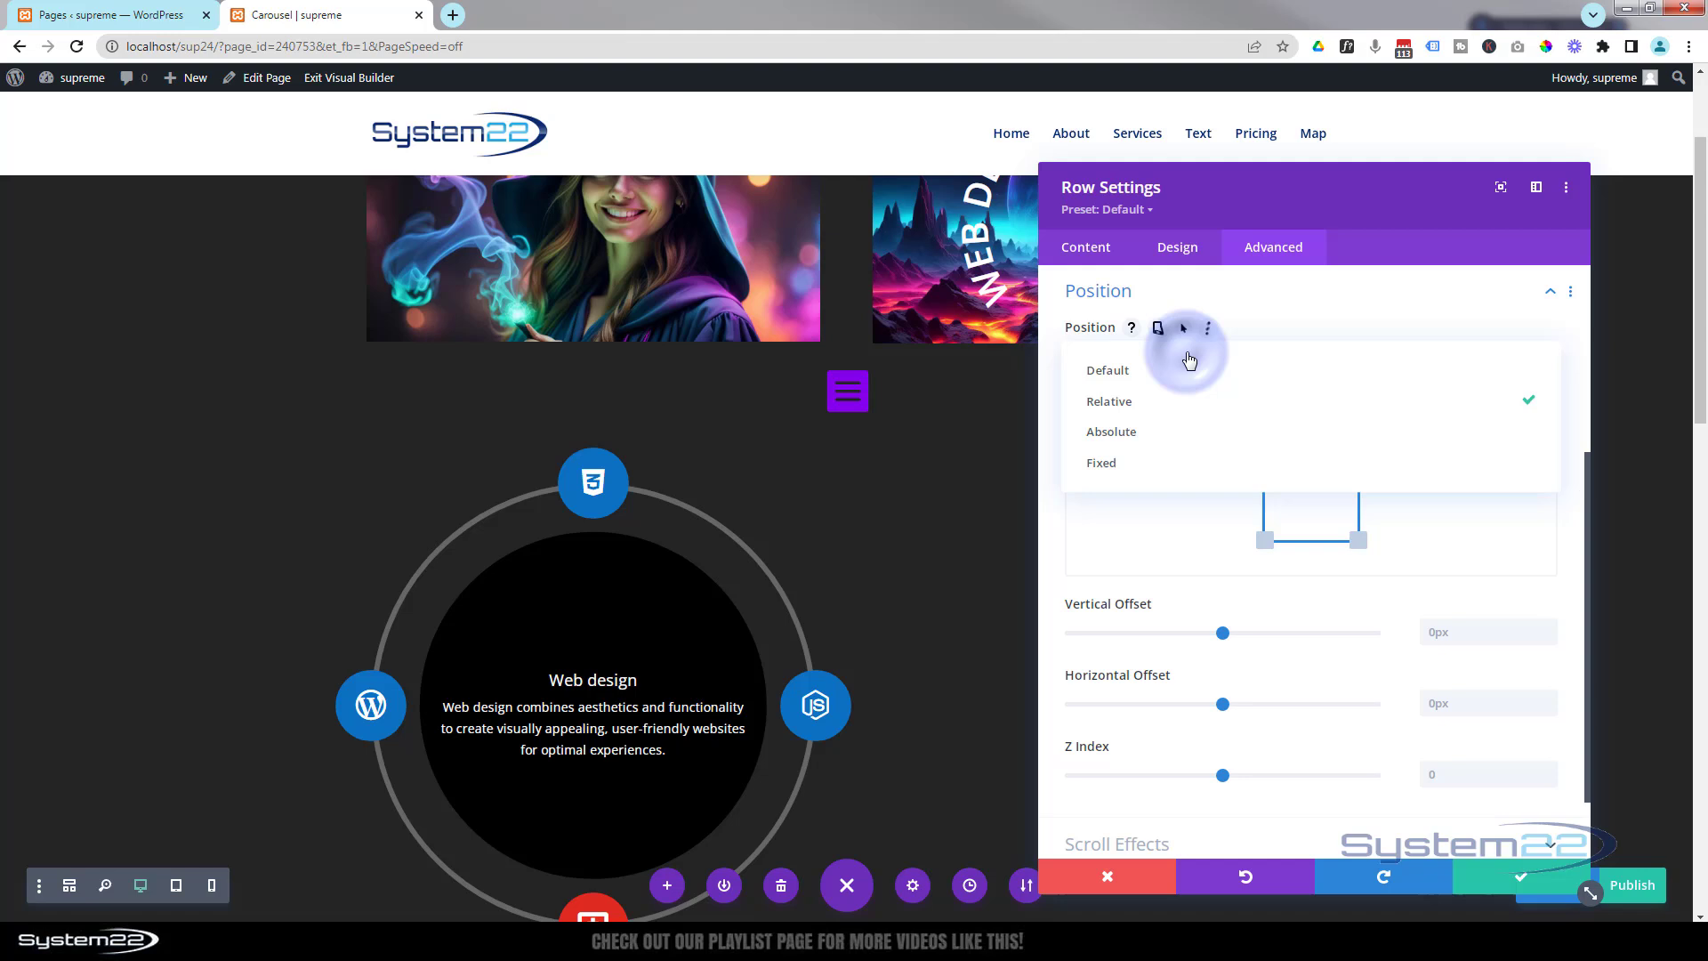
click(1128, 473)
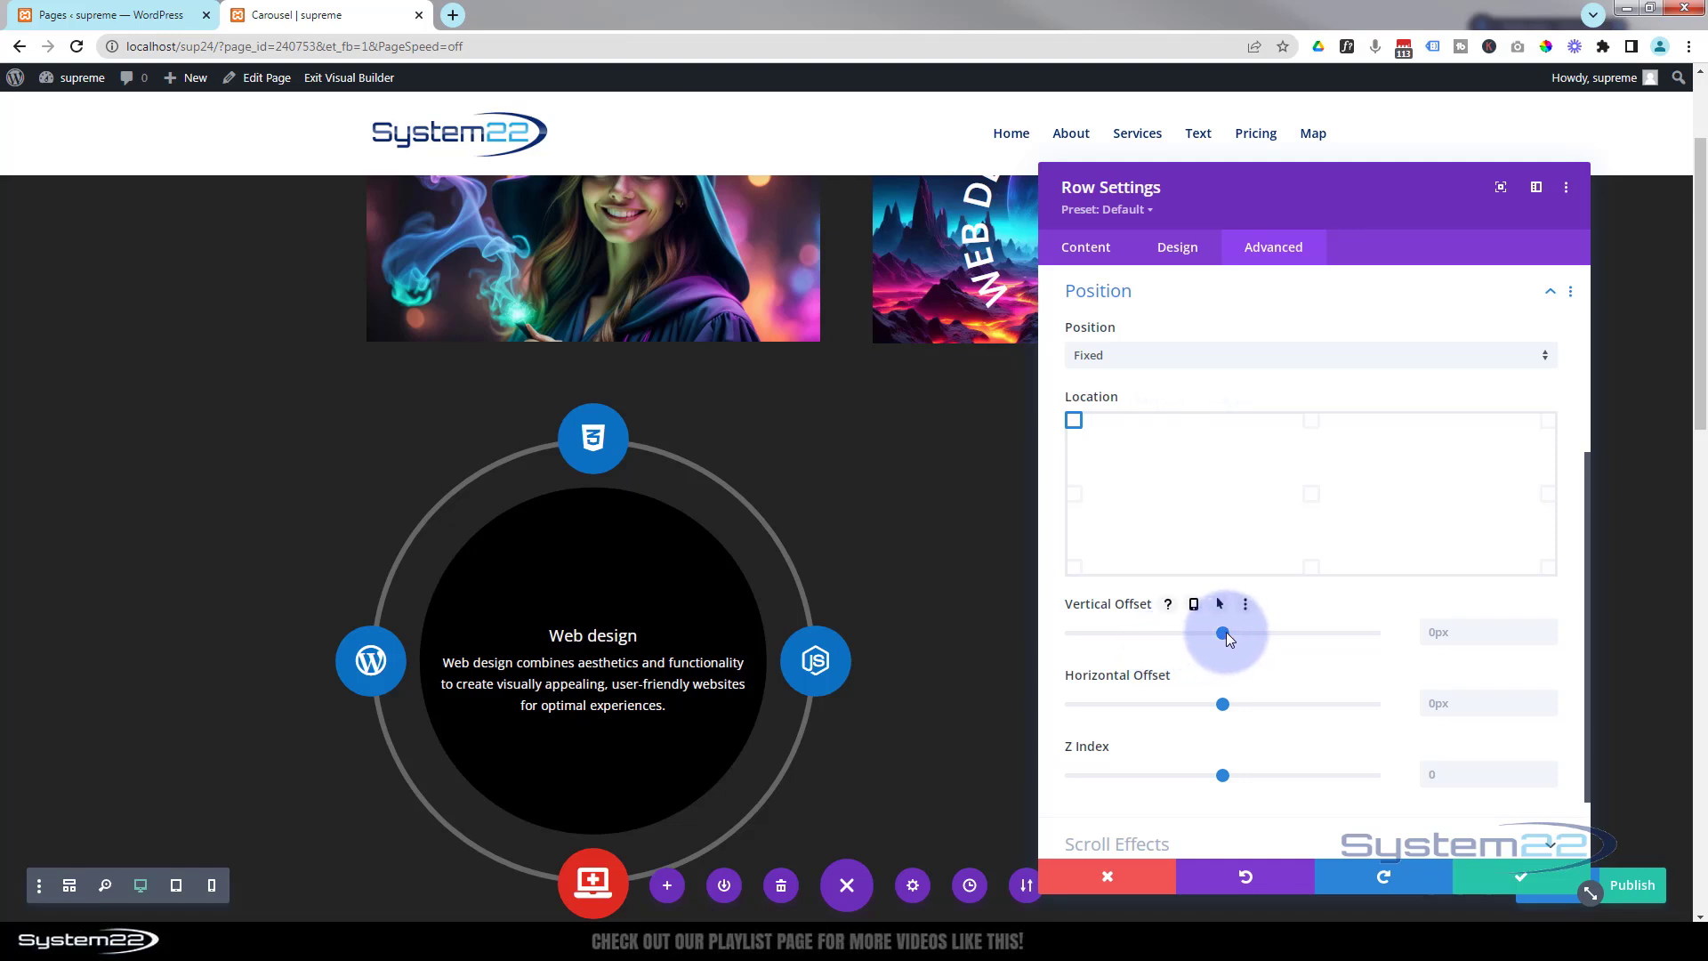
Set the fixed row's vertical offset to 110px and its horizontal offset to 3px.
drag(1224, 631, 1240, 632)
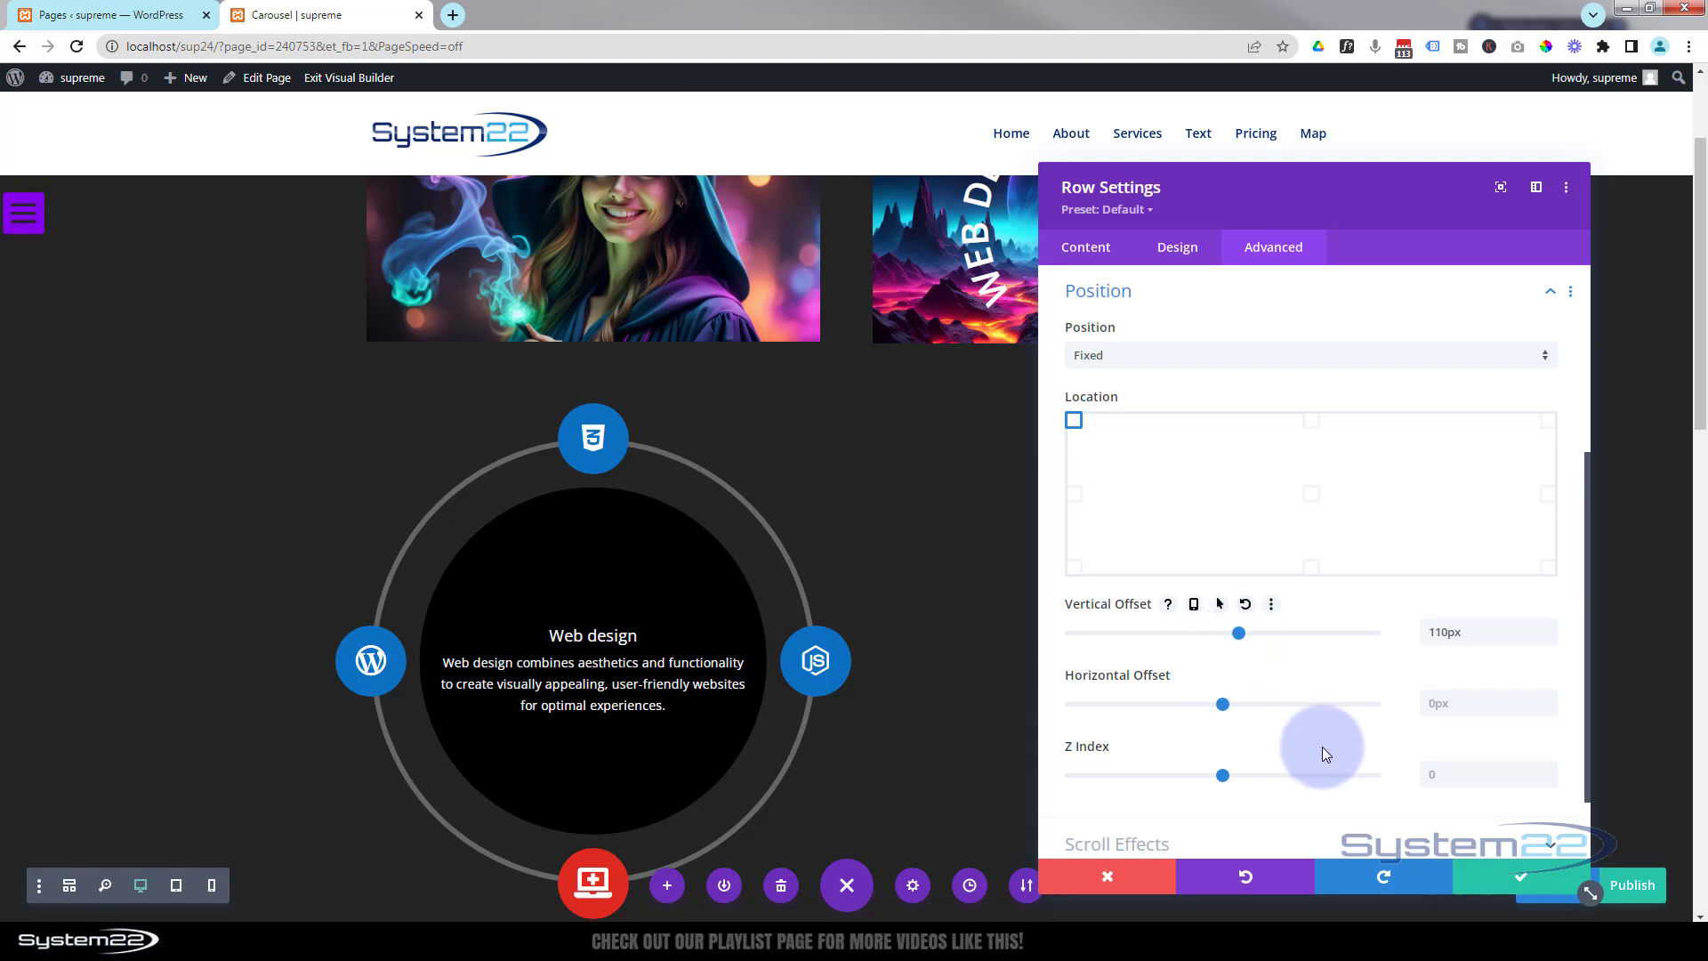
click(1550, 703)
click(1550, 703)
click(1549, 703)
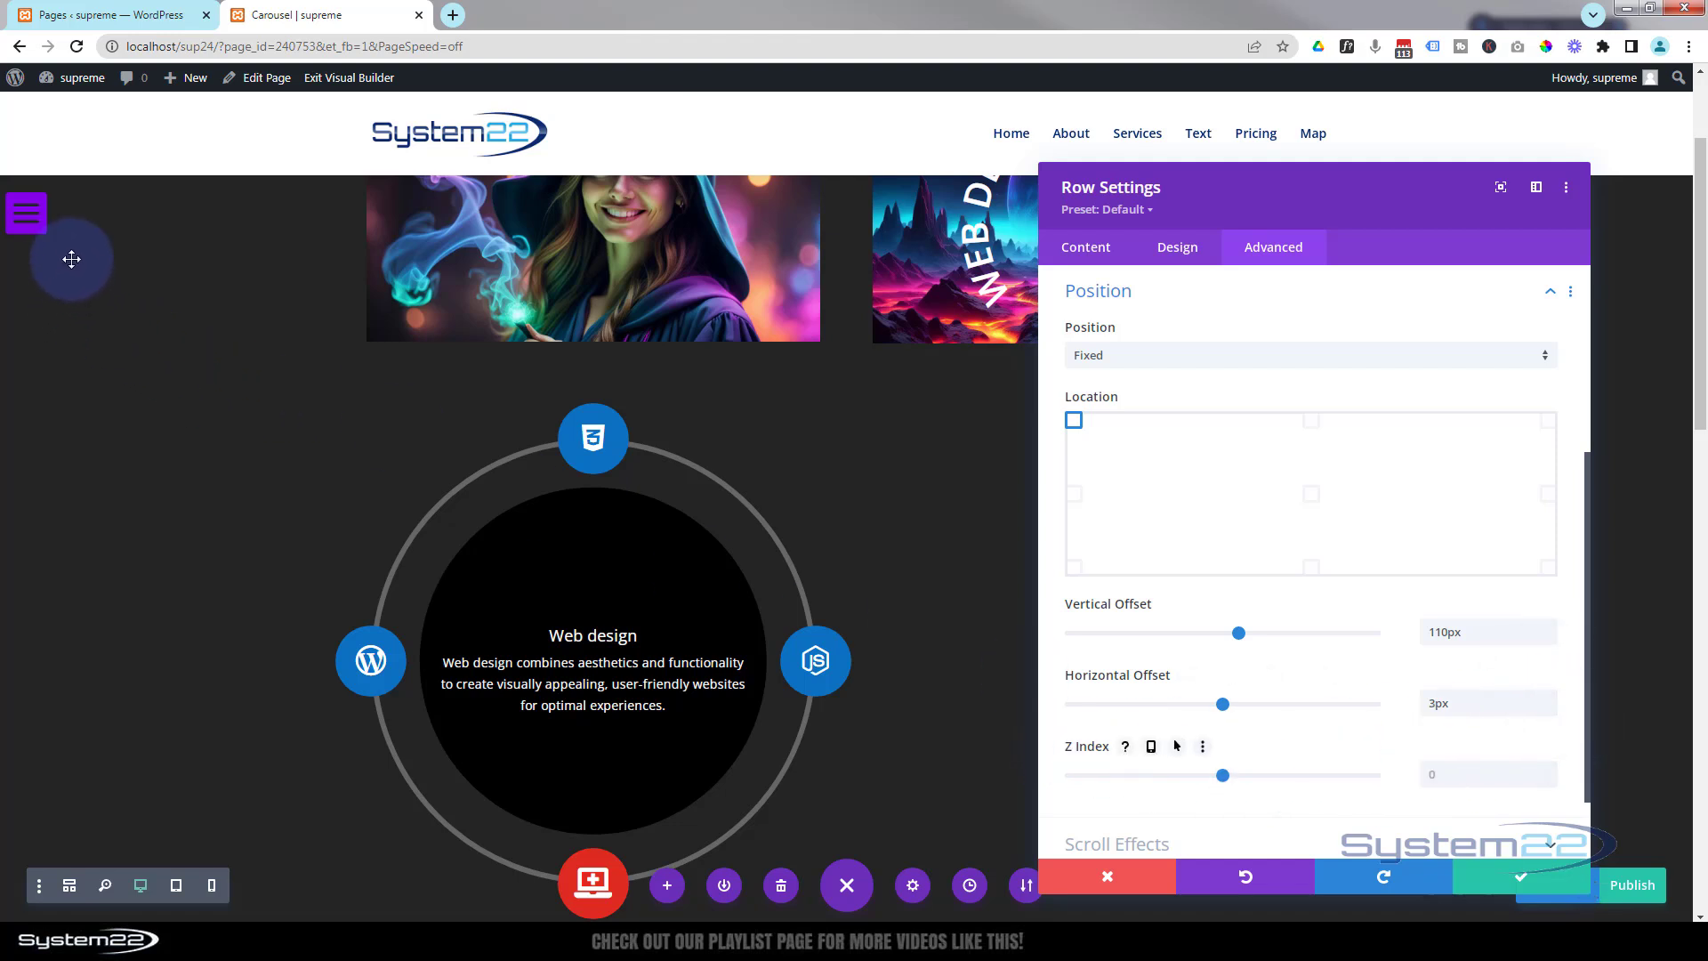
Set the row's Z index to 500.
scroll(226, 536, down, 10)
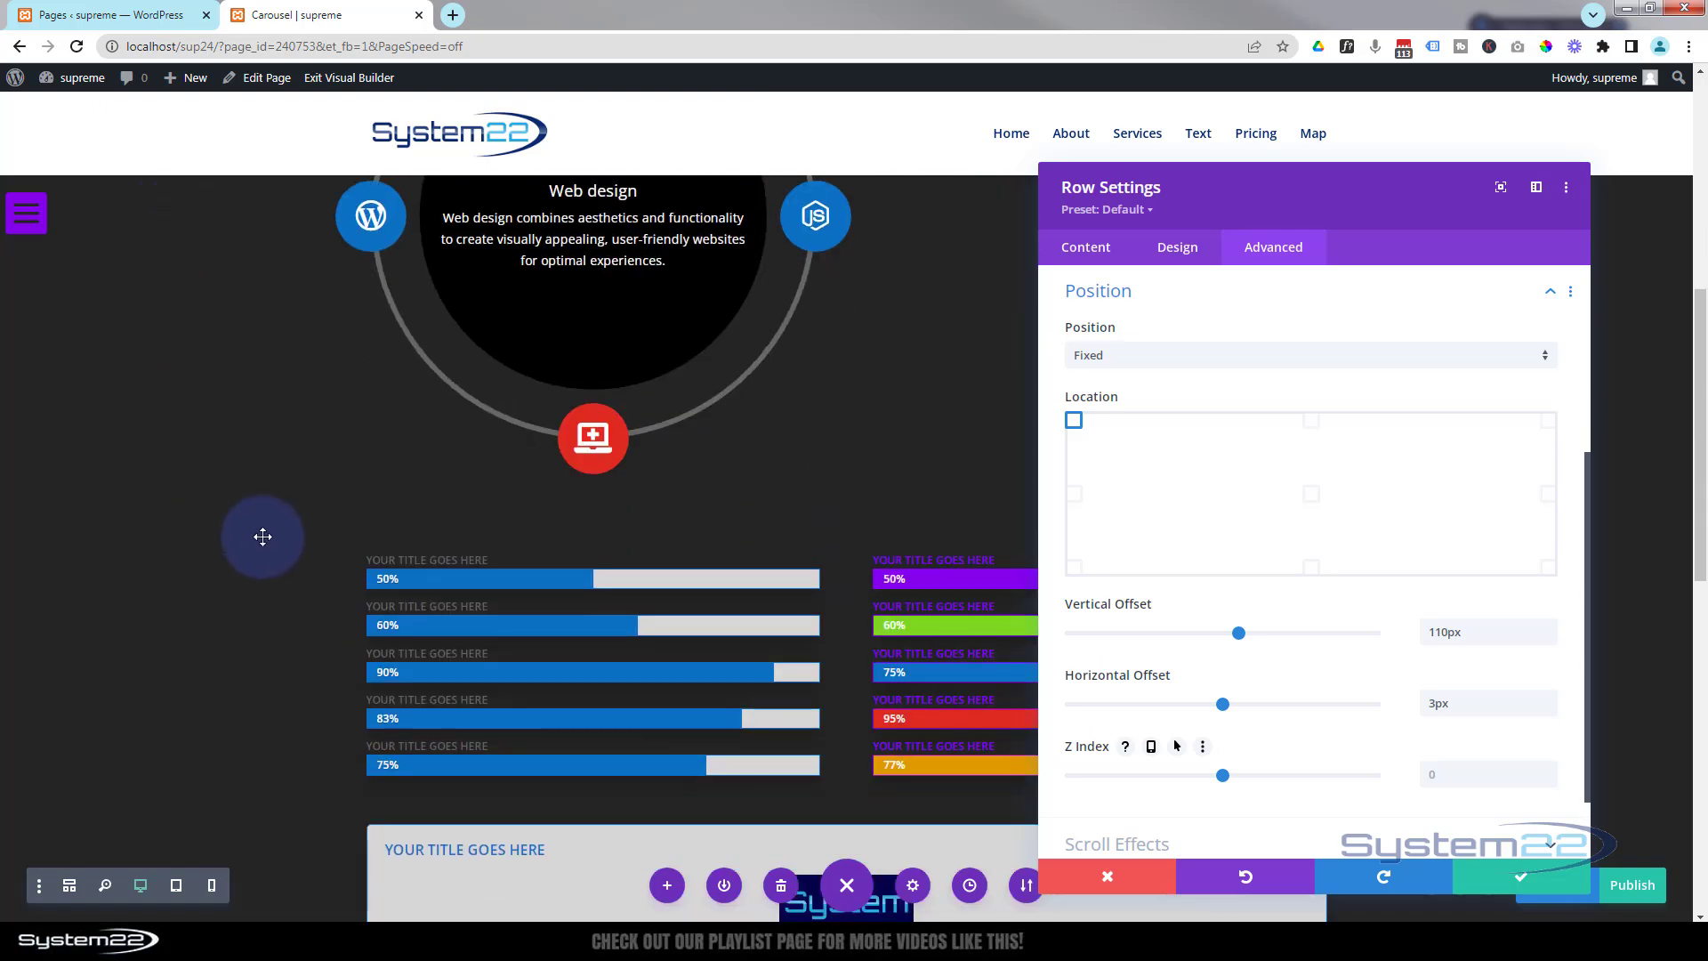
scroll(262, 536, up, 10)
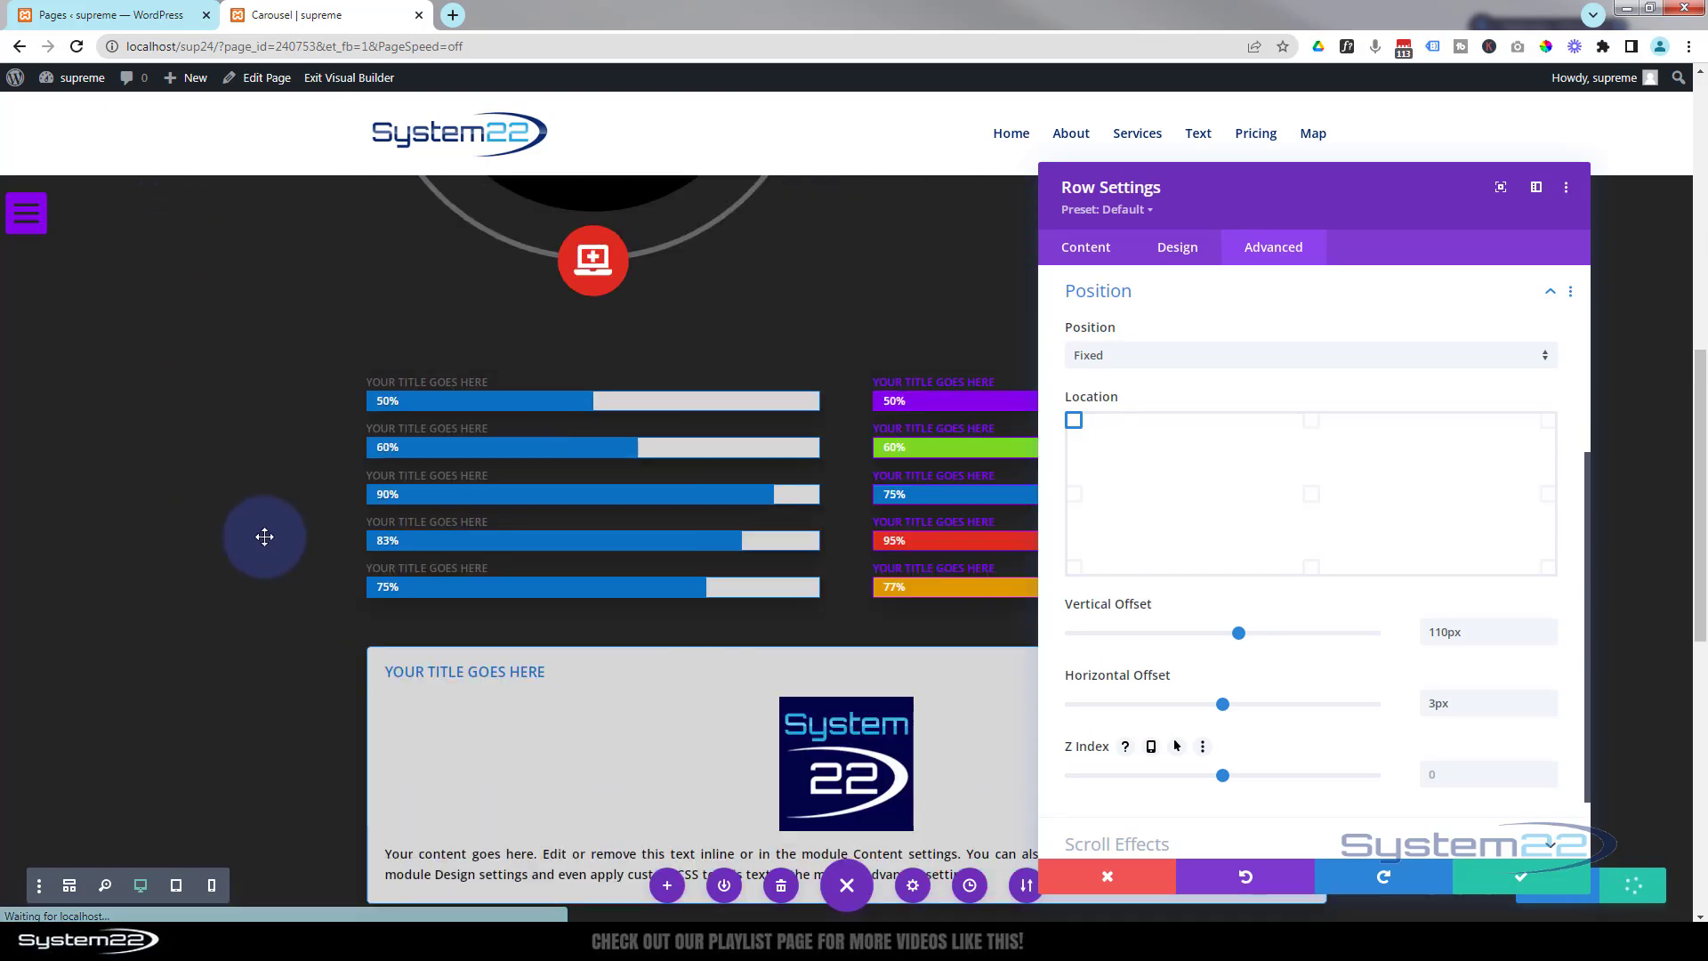
scroll(265, 537, up, 2)
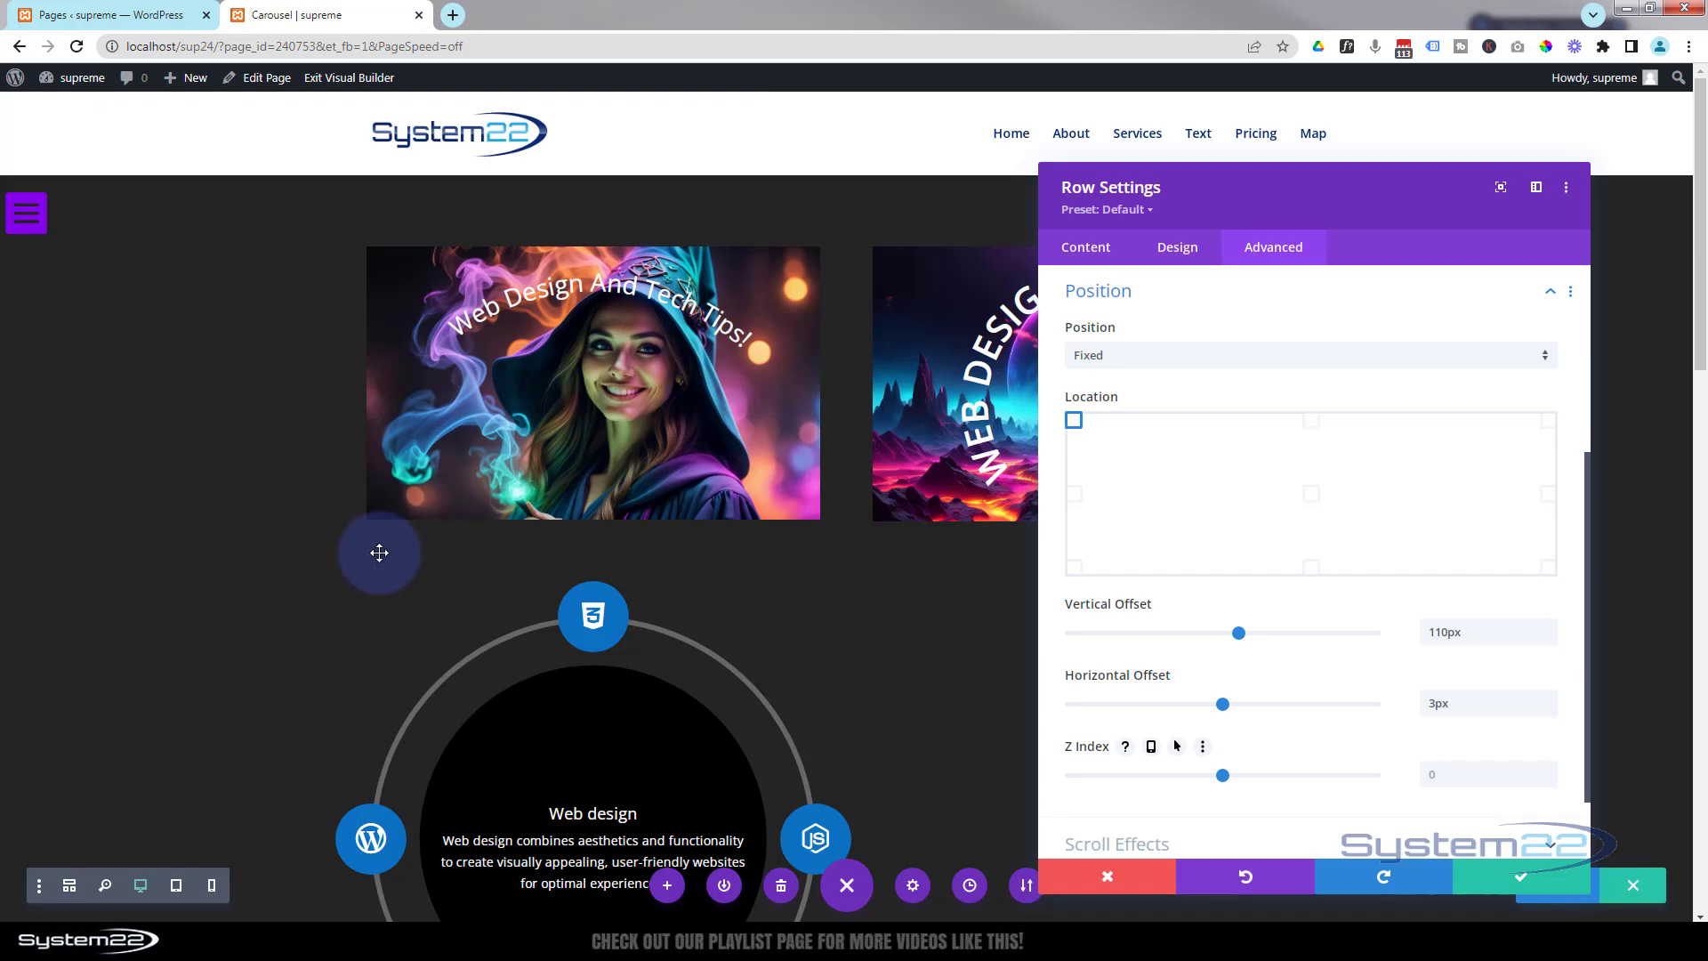
click(1224, 774)
drag(1224, 774, 1402, 784)
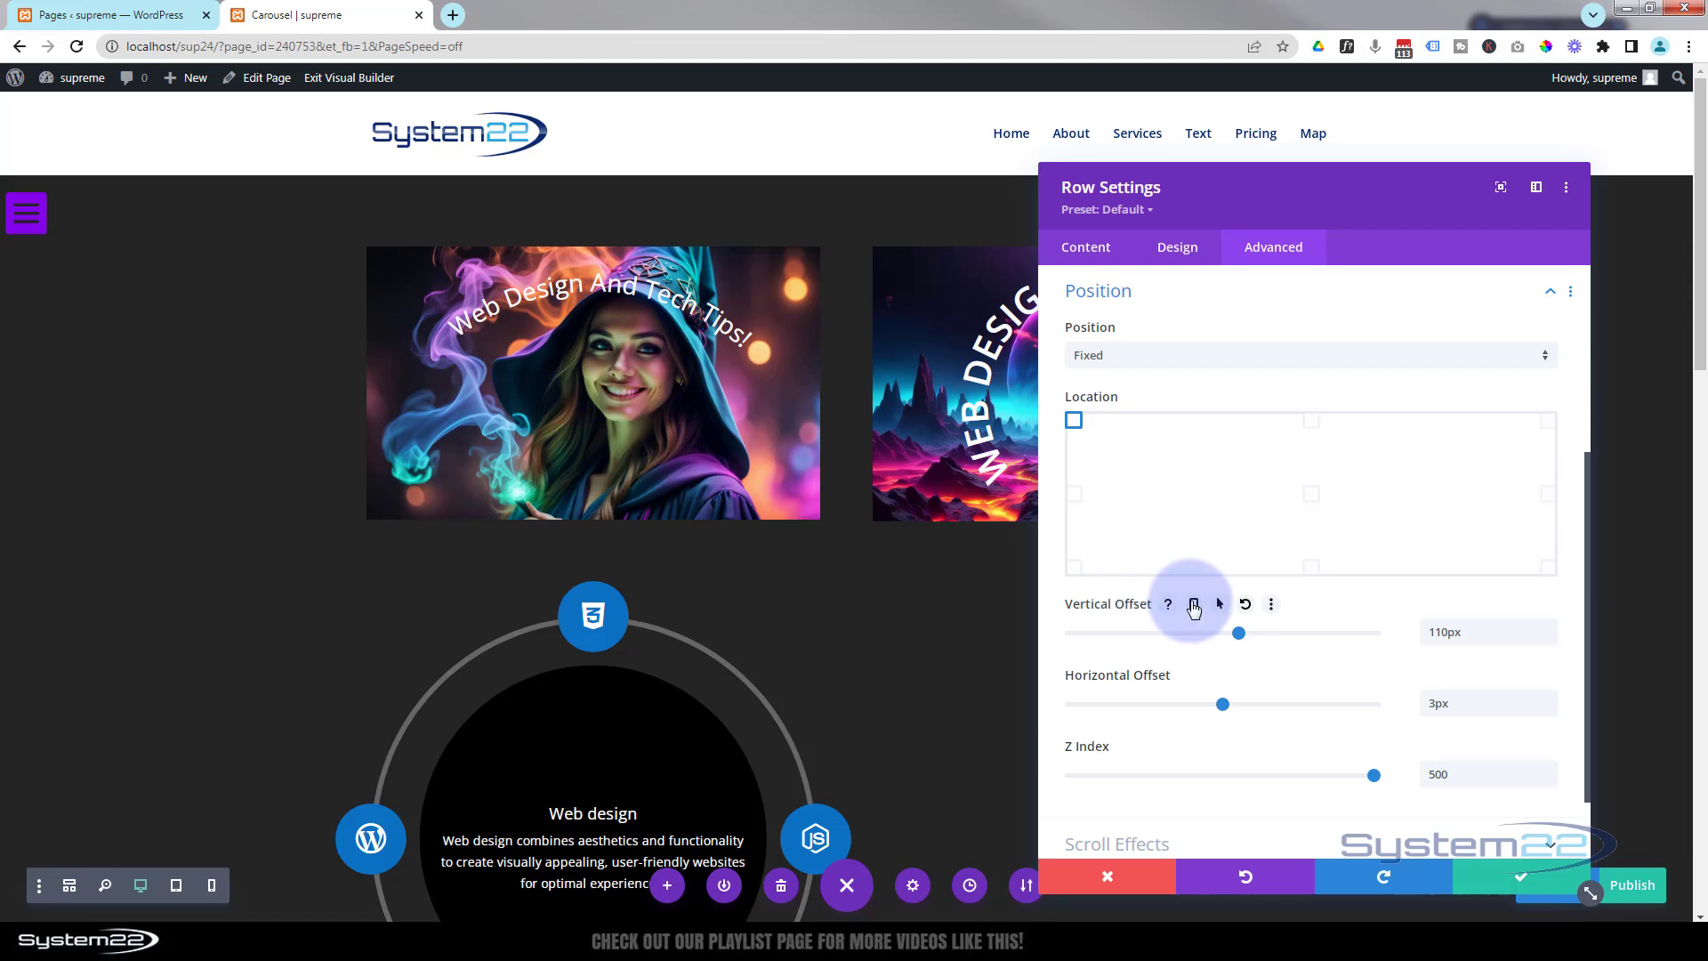
Enable responsive options for the vertical offset and set it to 87px for phone and tablet.
click(1194, 608)
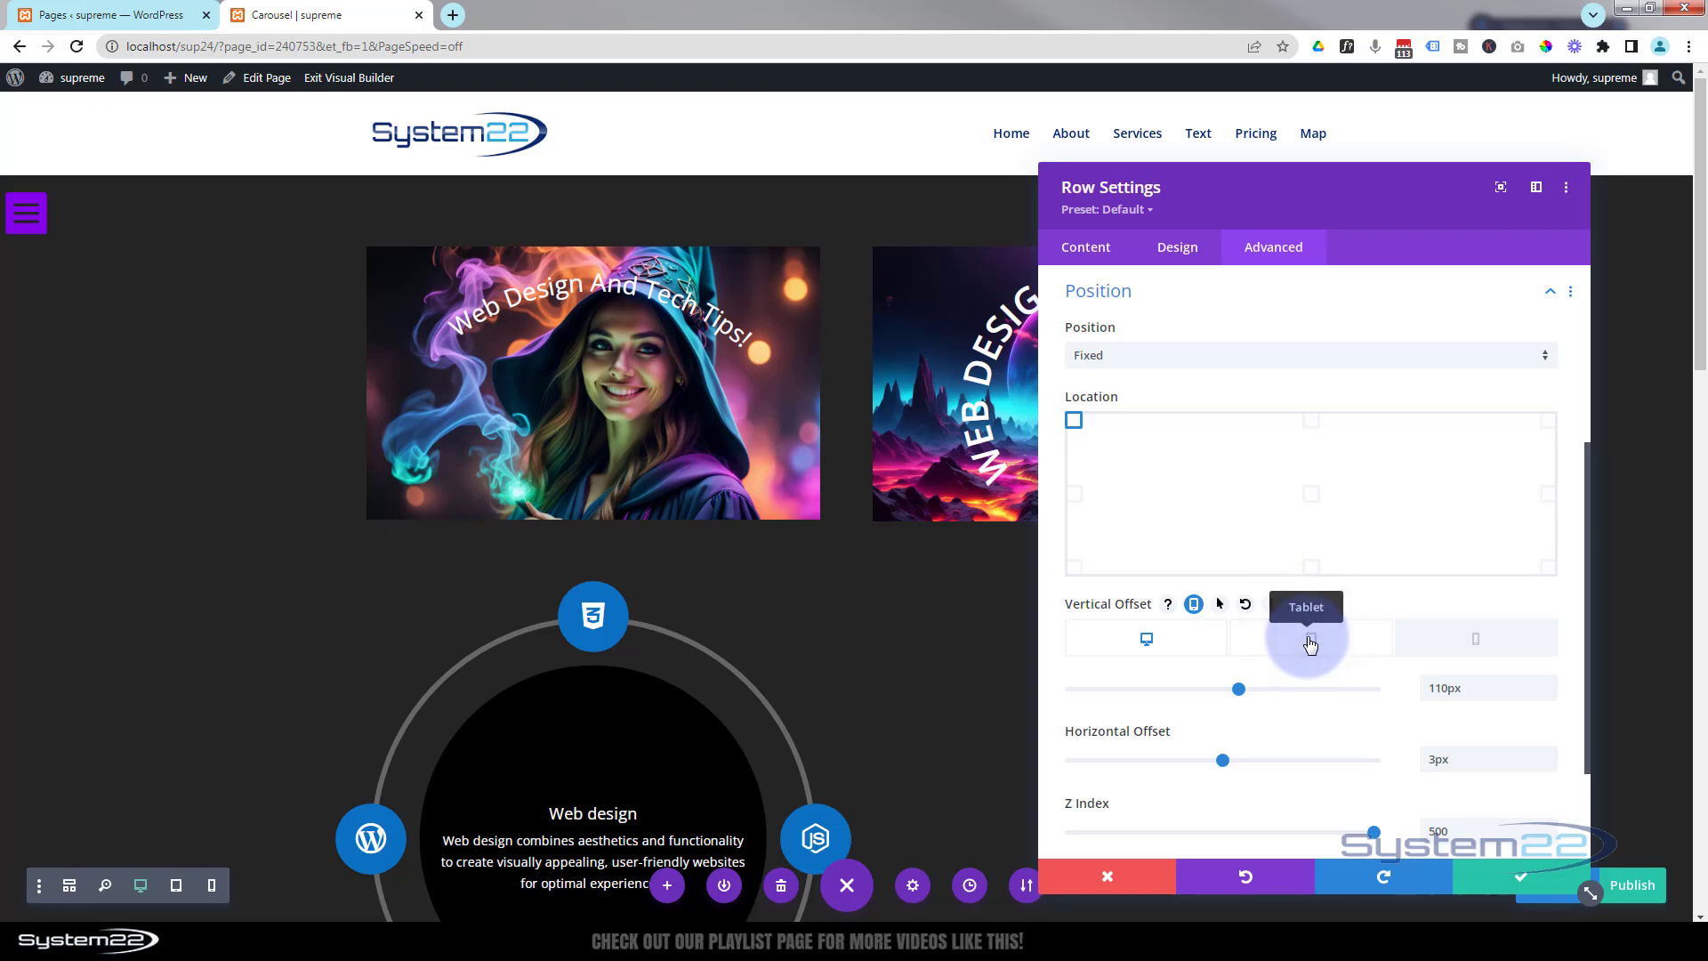
click(1310, 643)
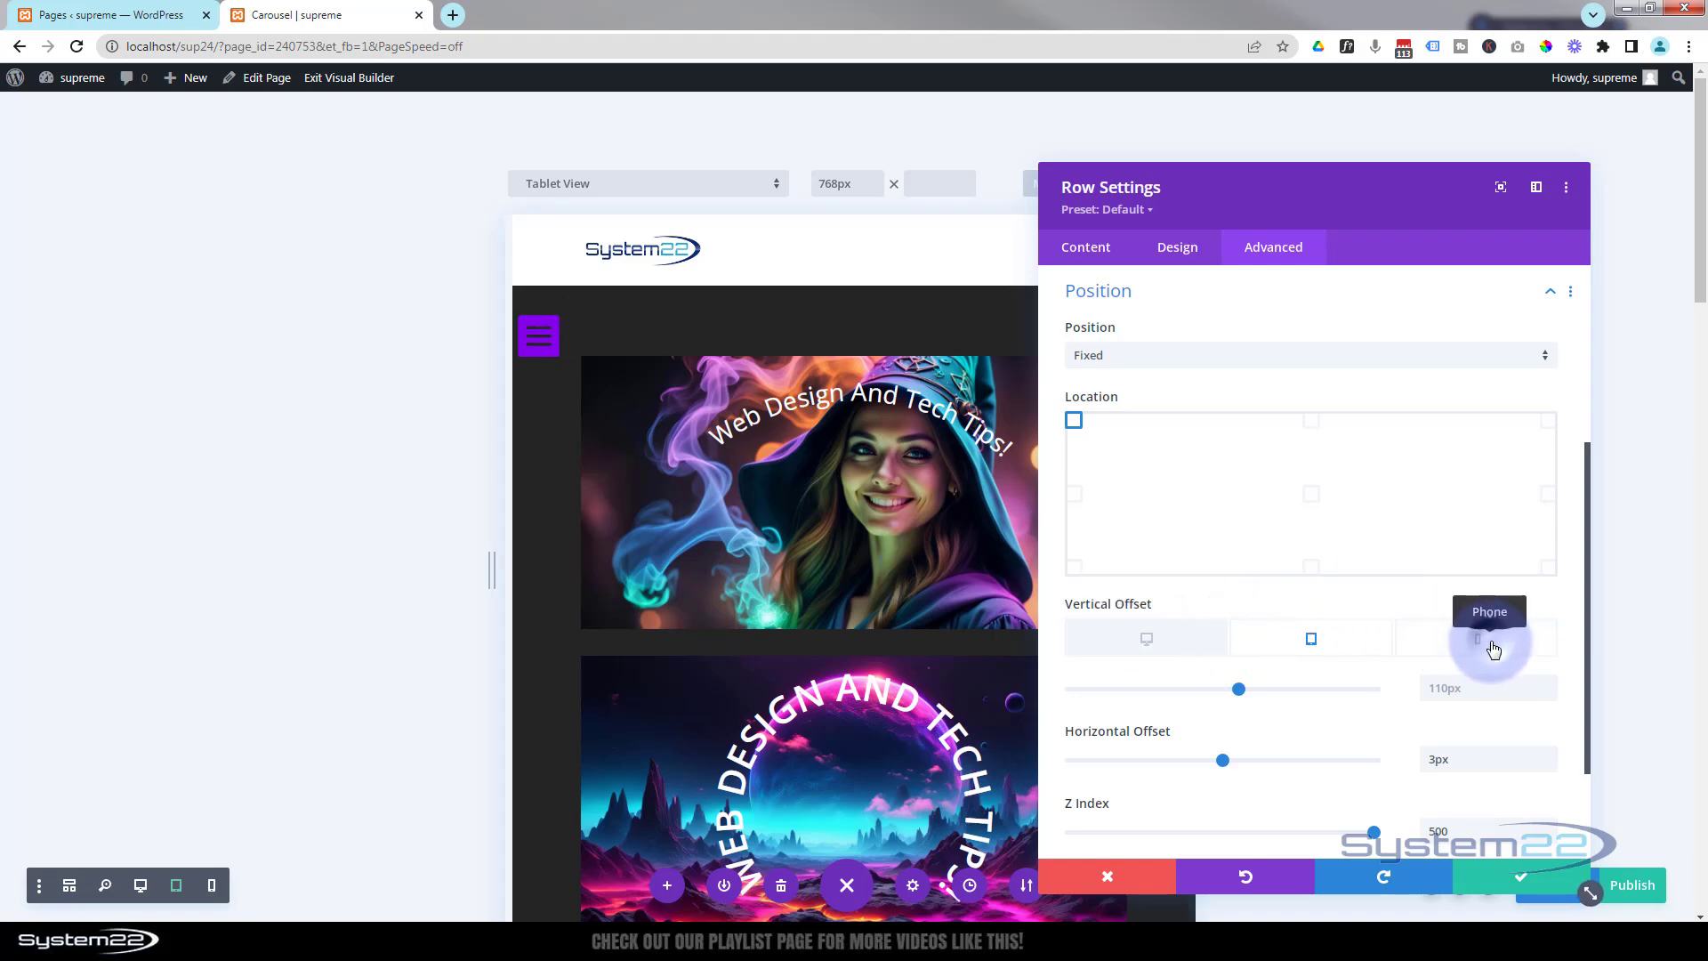
click(1495, 649)
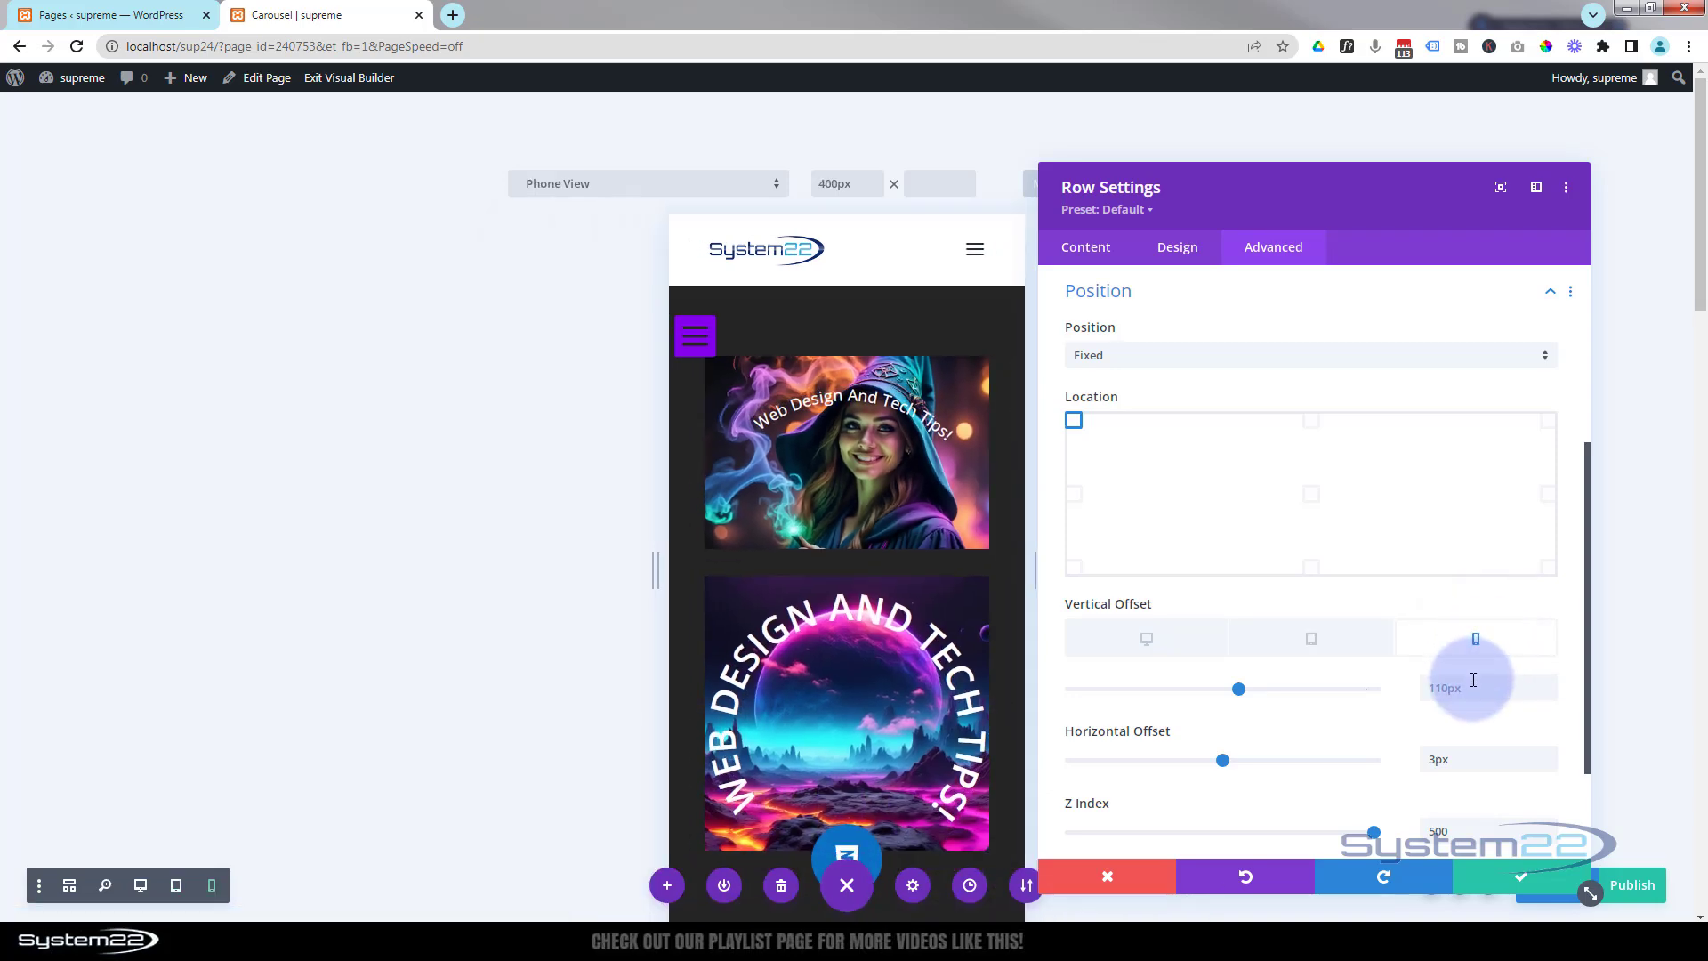
click(1547, 693)
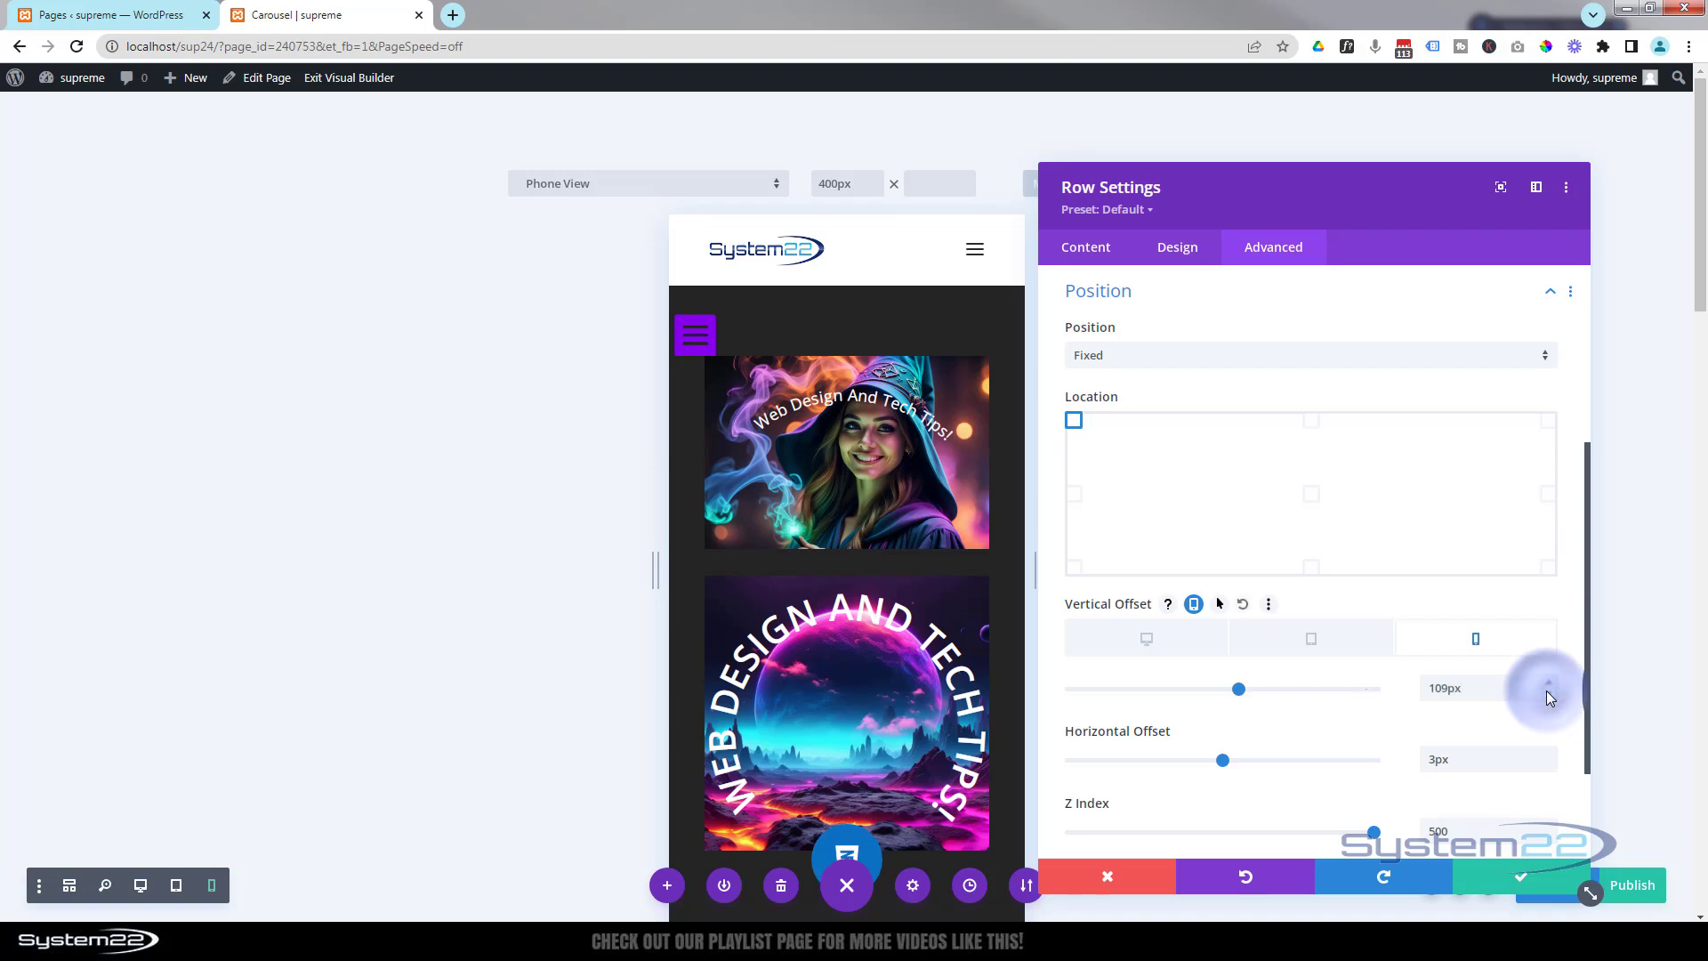
click(1547, 693)
click(1547, 695)
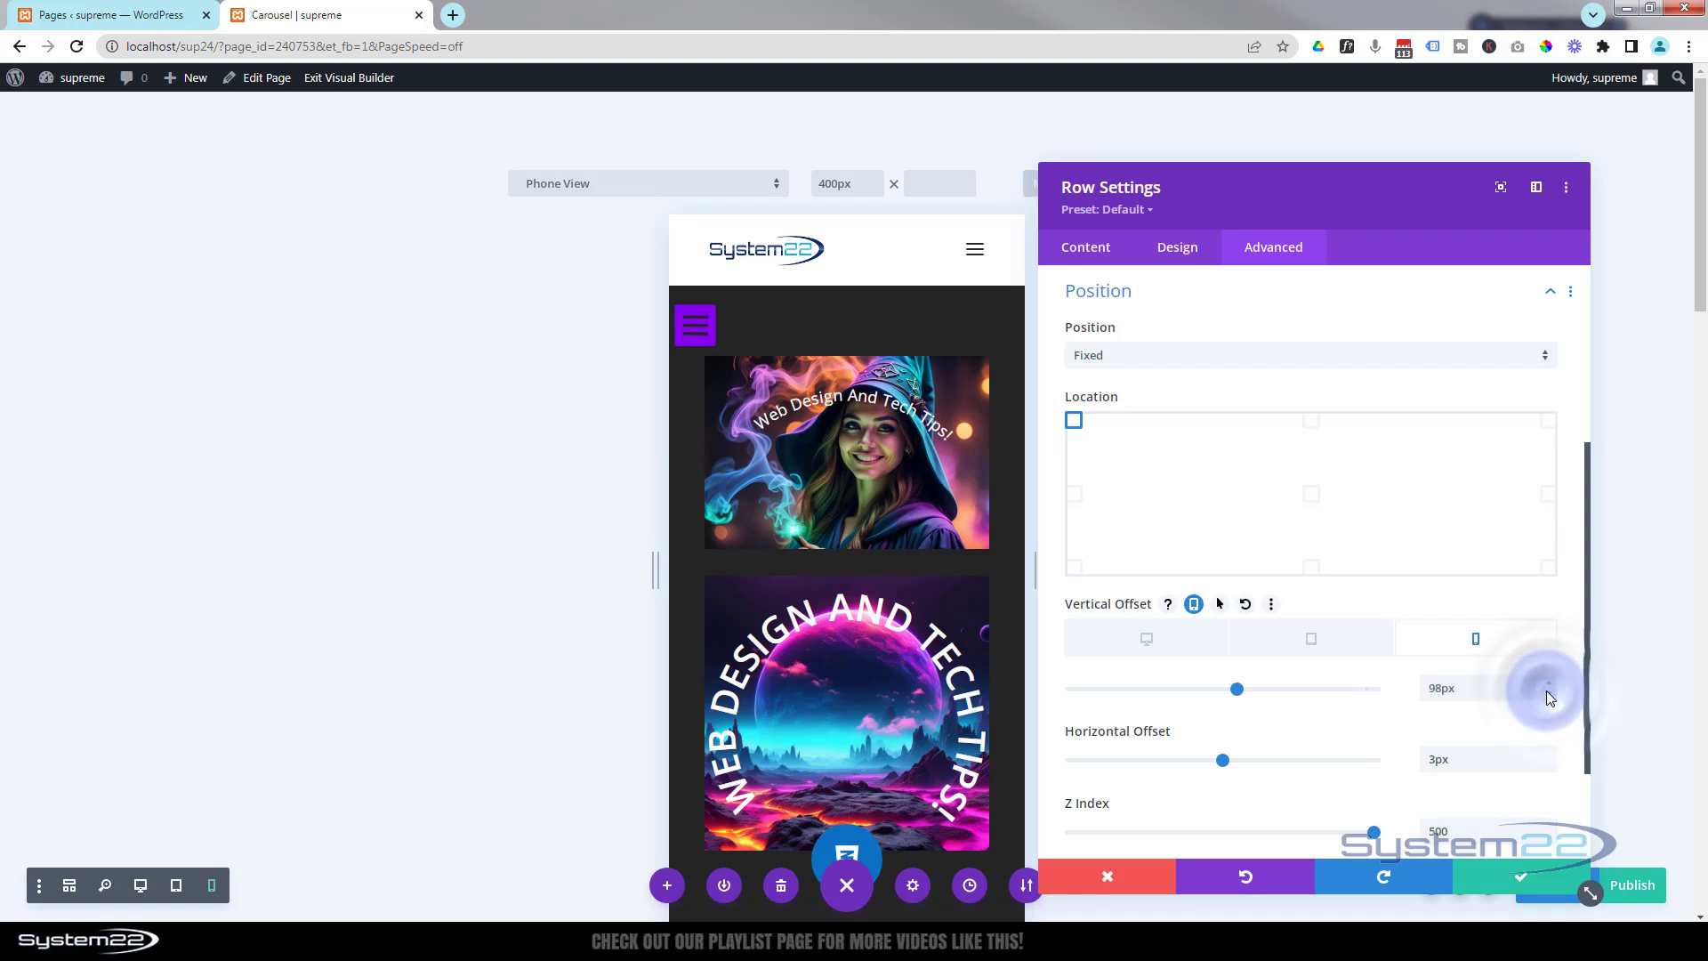
click(1548, 695)
click(1548, 695)
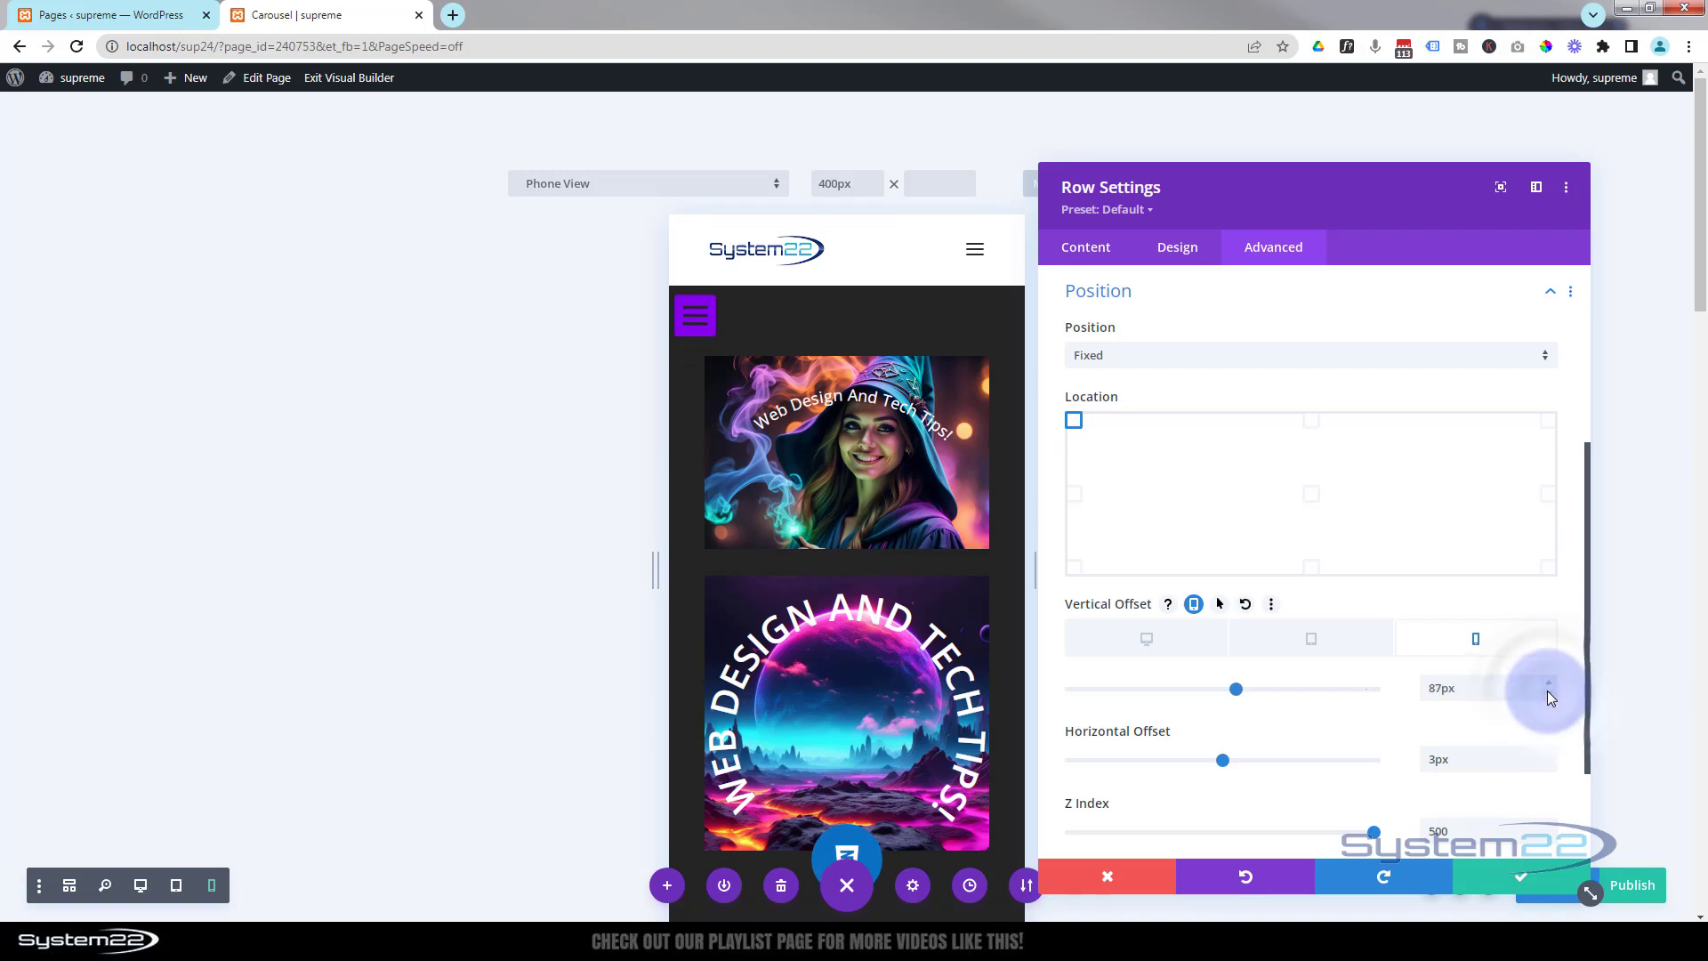
click(1442, 687)
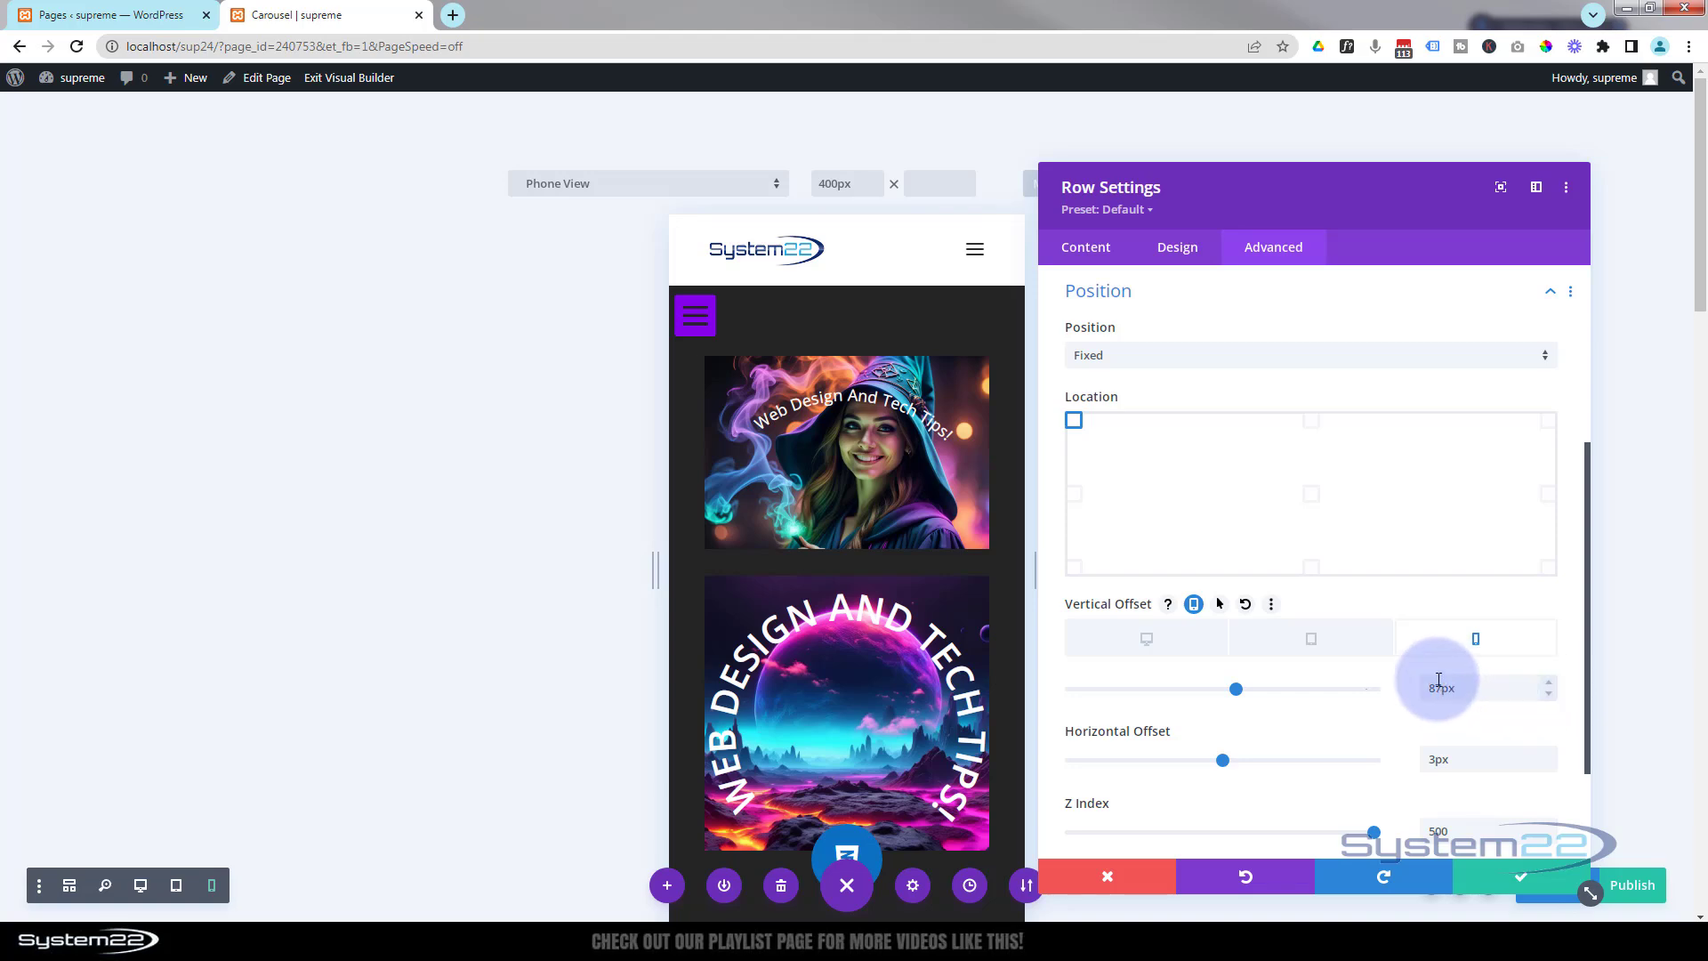
click(1311, 641)
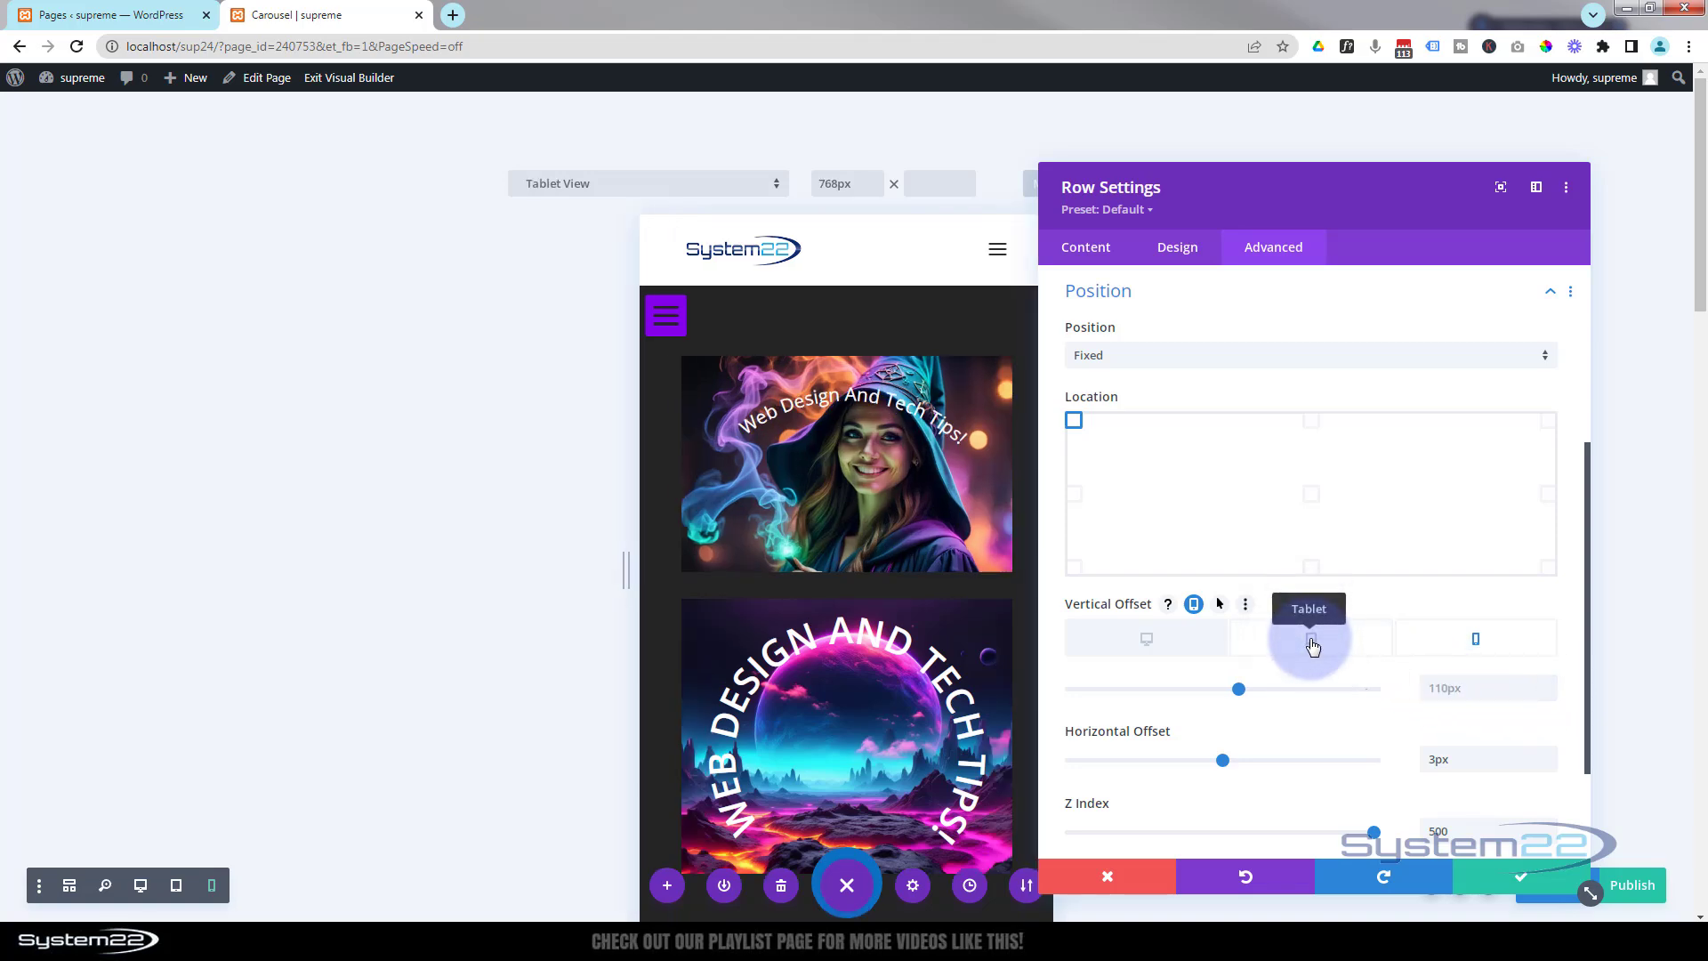
click(1436, 688)
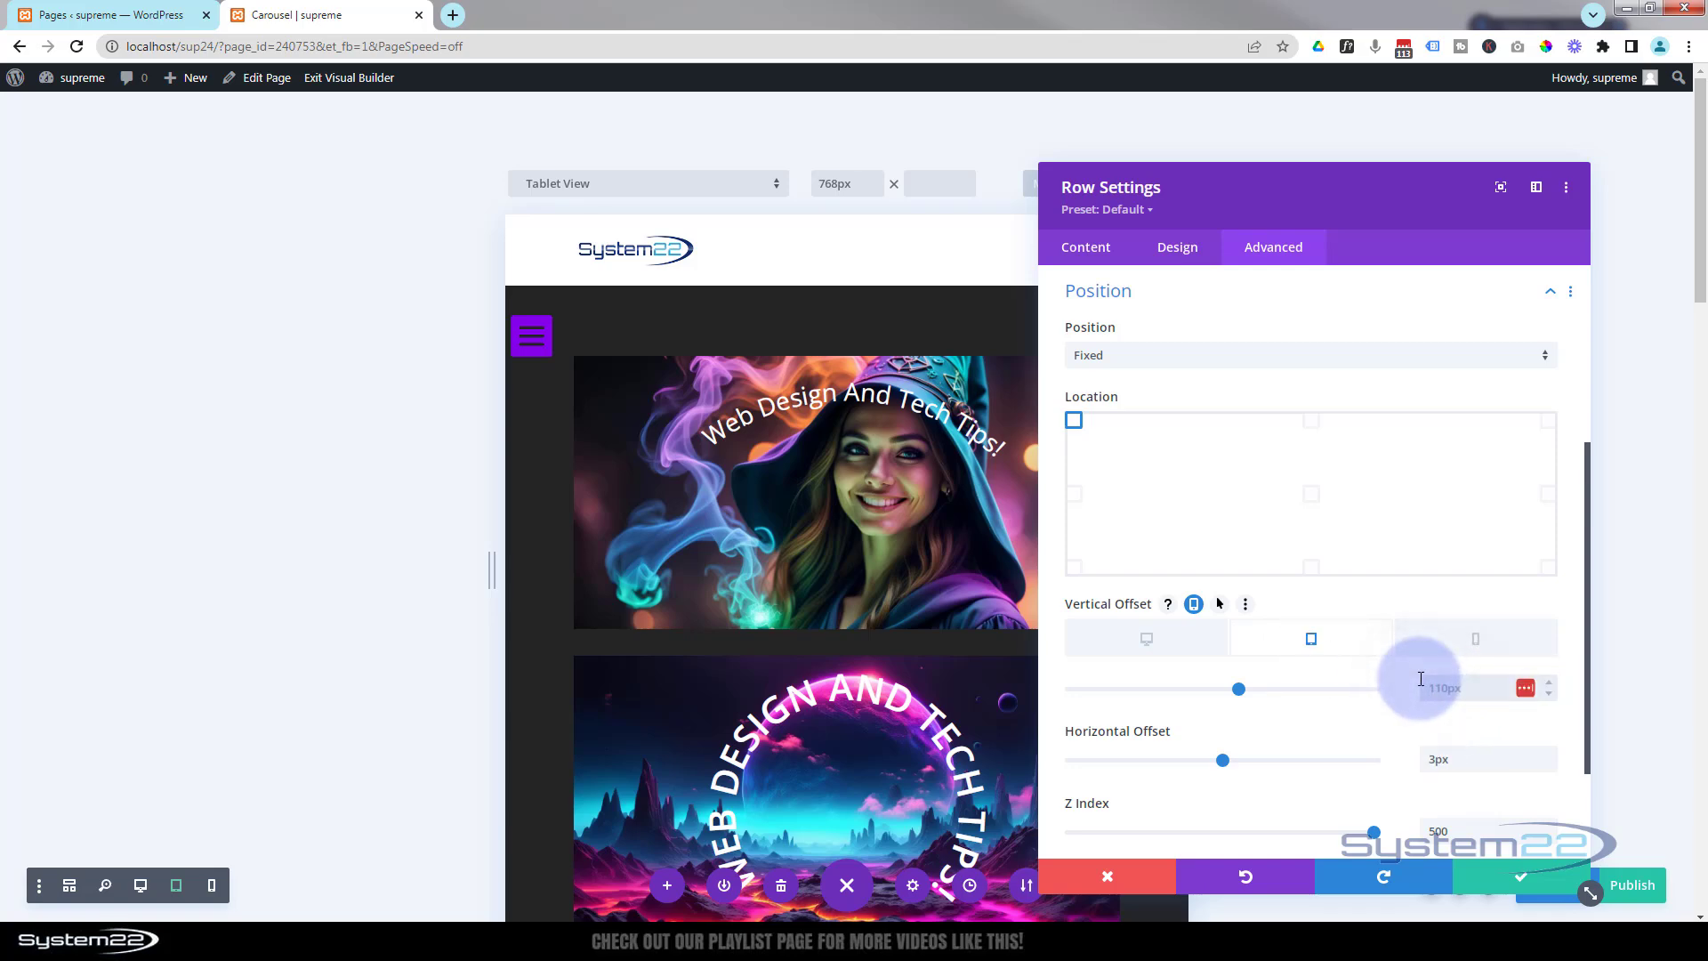
text(87)
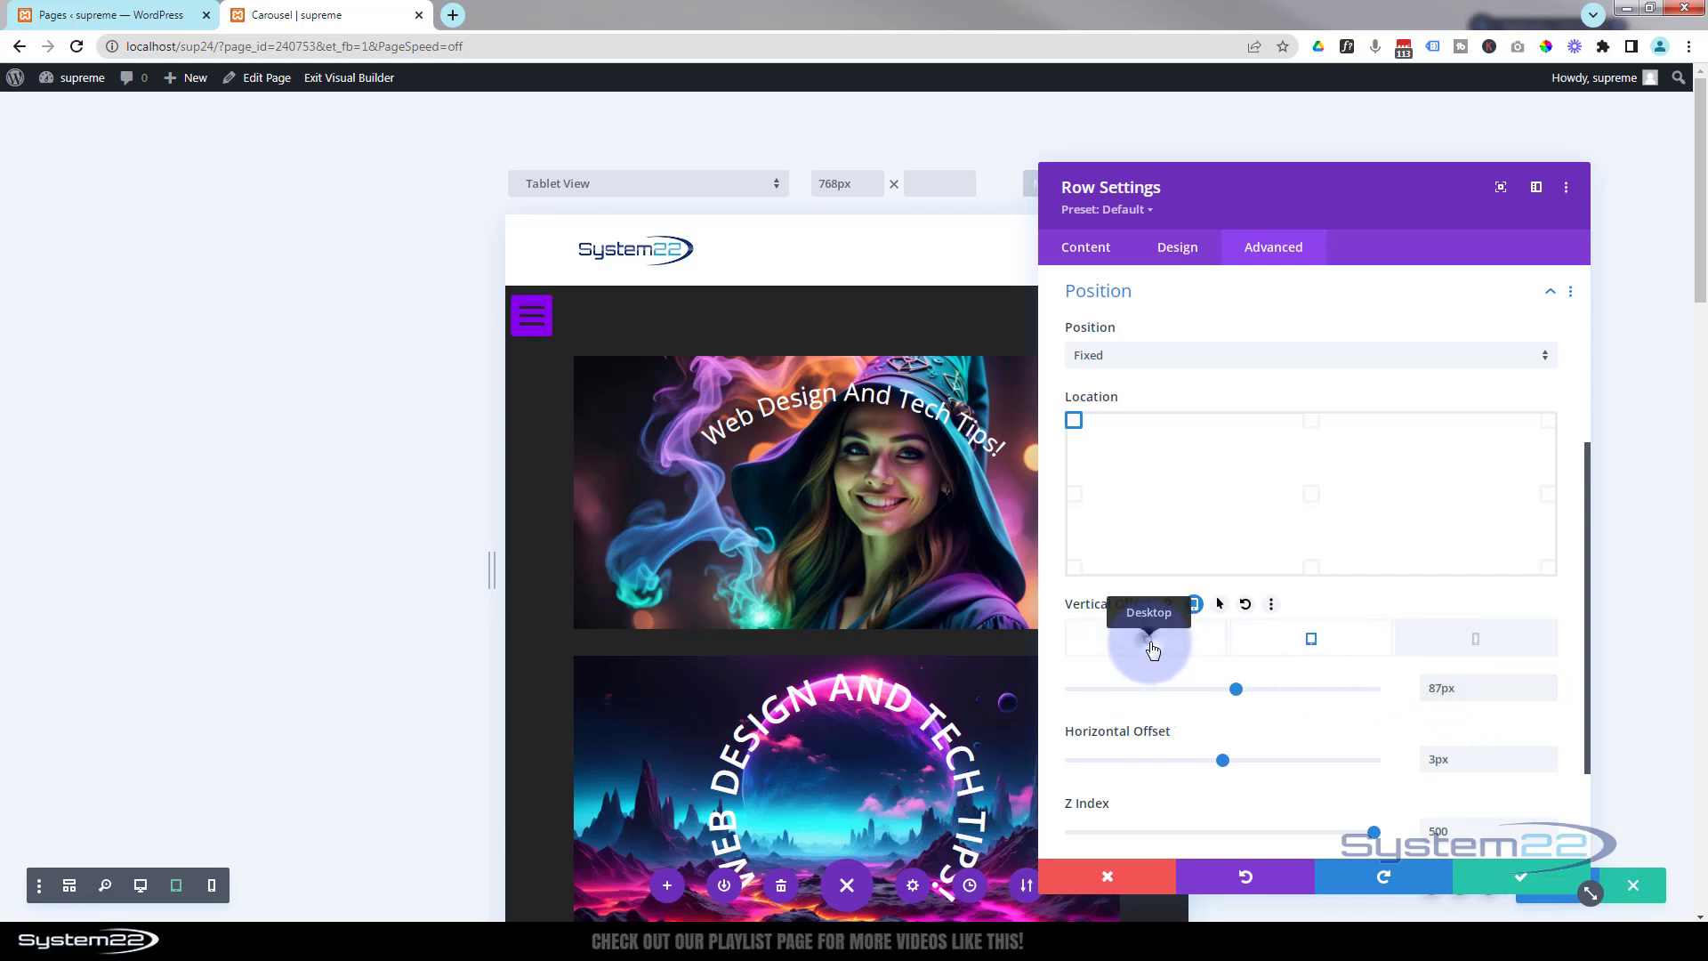
Return to desktop view, save the row settings and the page draft, and exit the Visual Builder.
click(1149, 644)
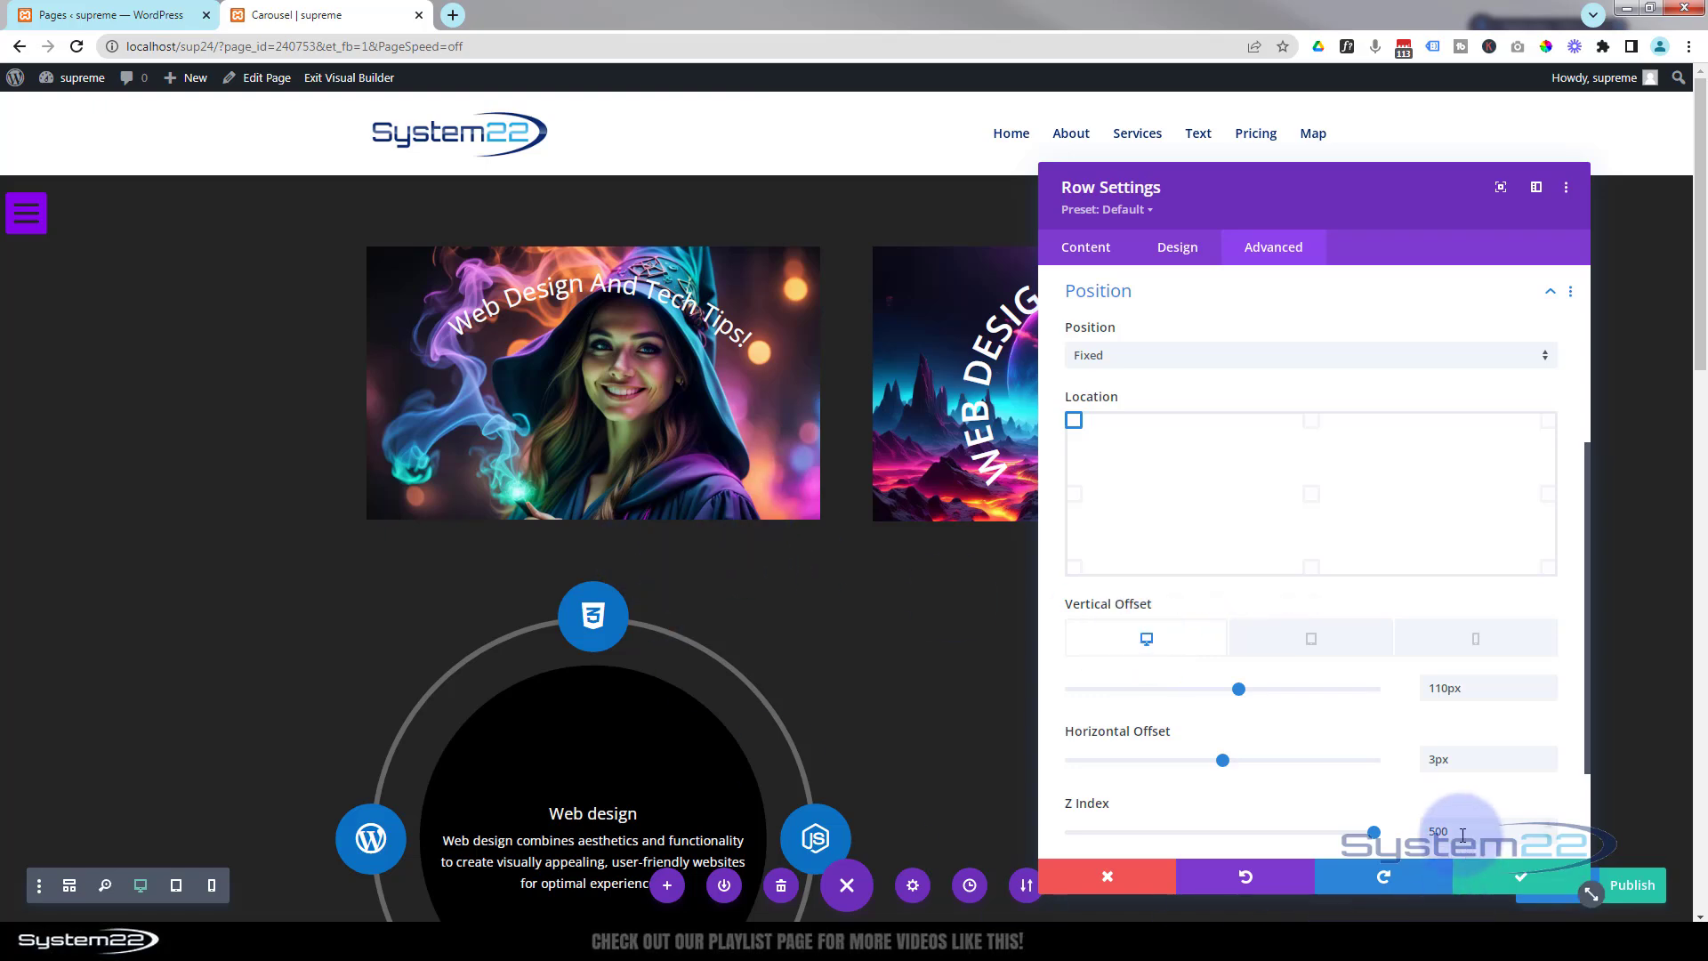
click(1520, 883)
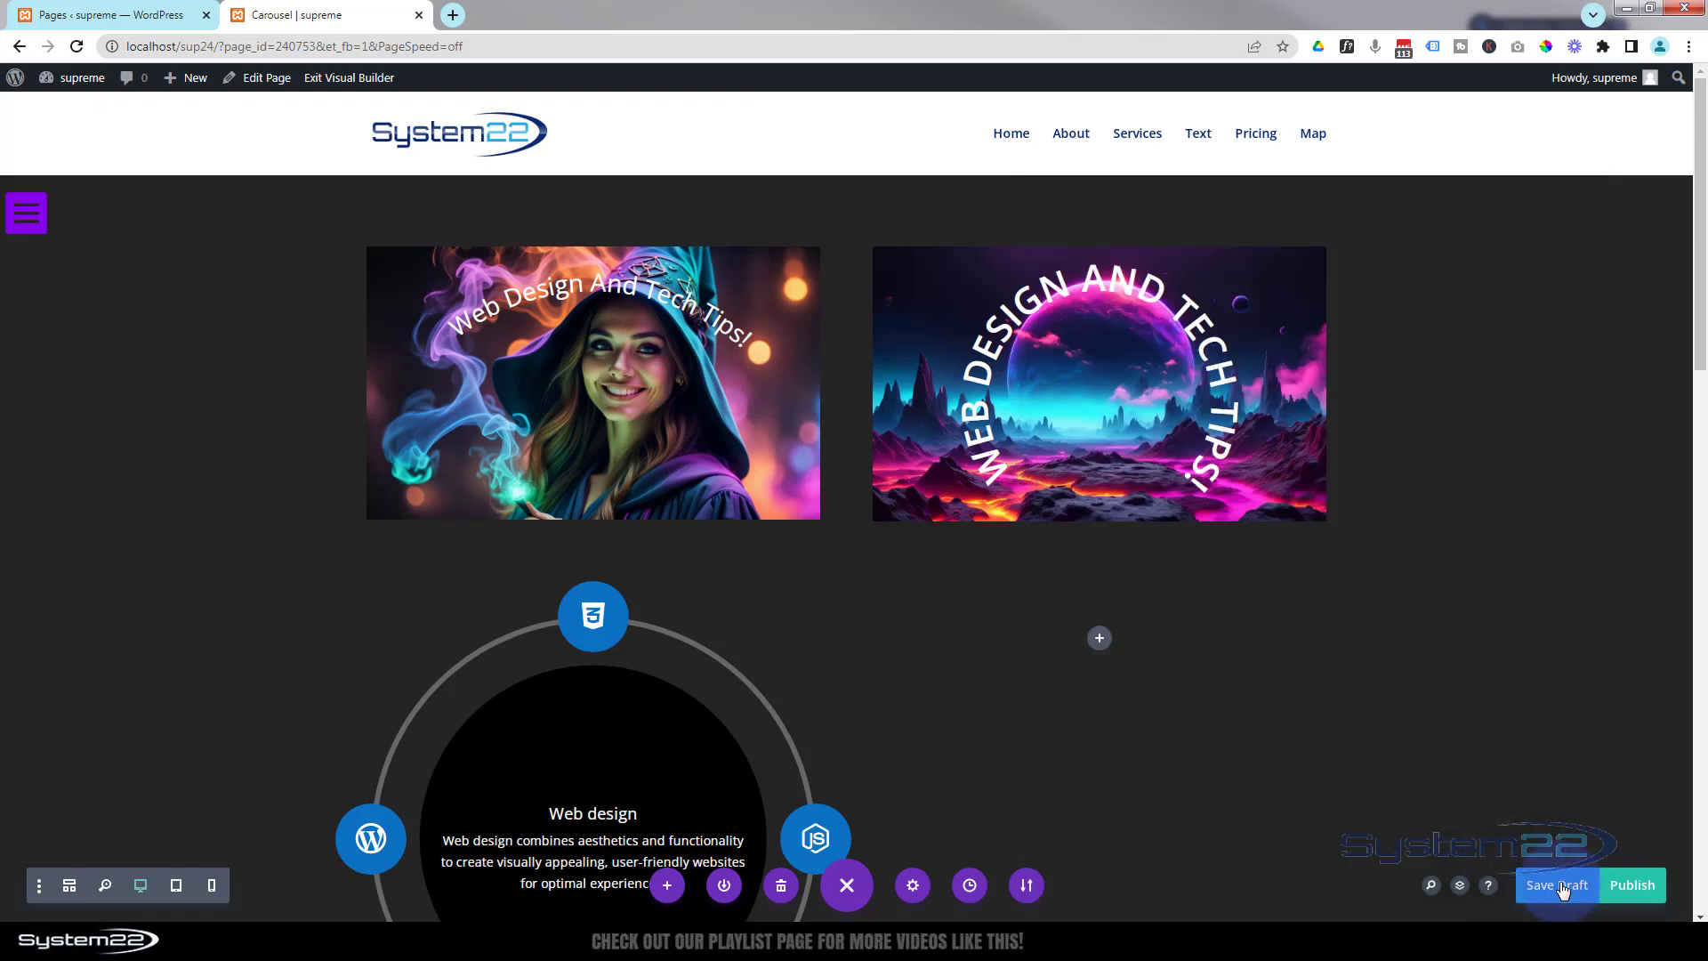
click(846, 885)
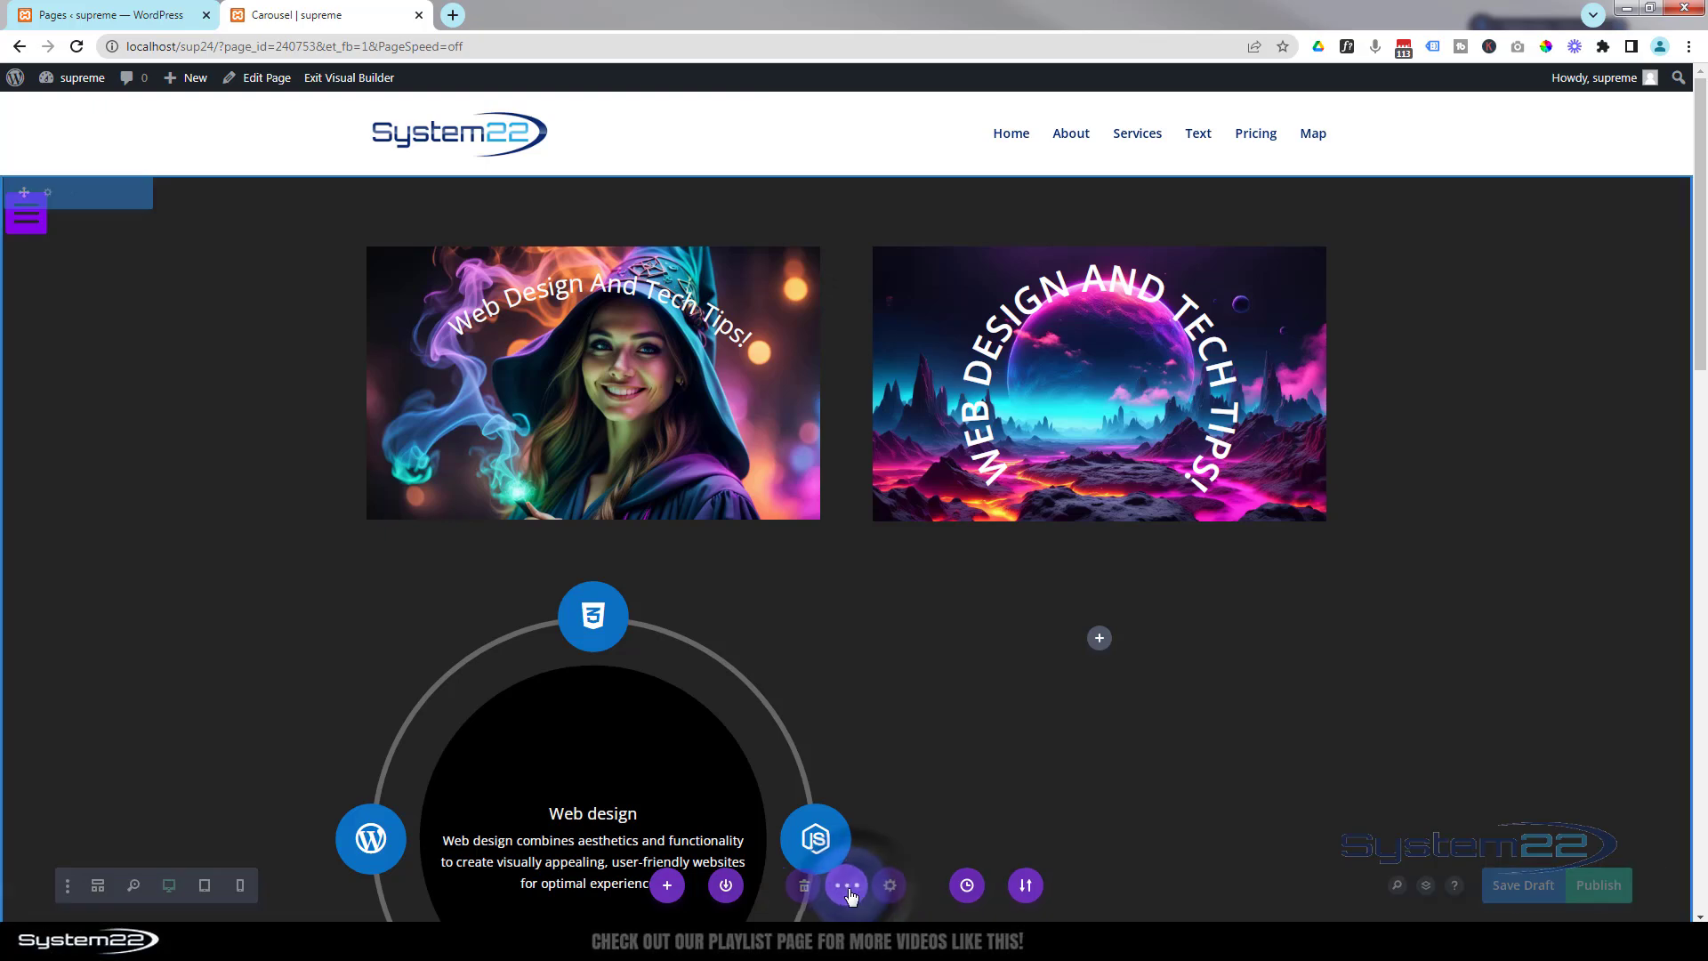
click(847, 885)
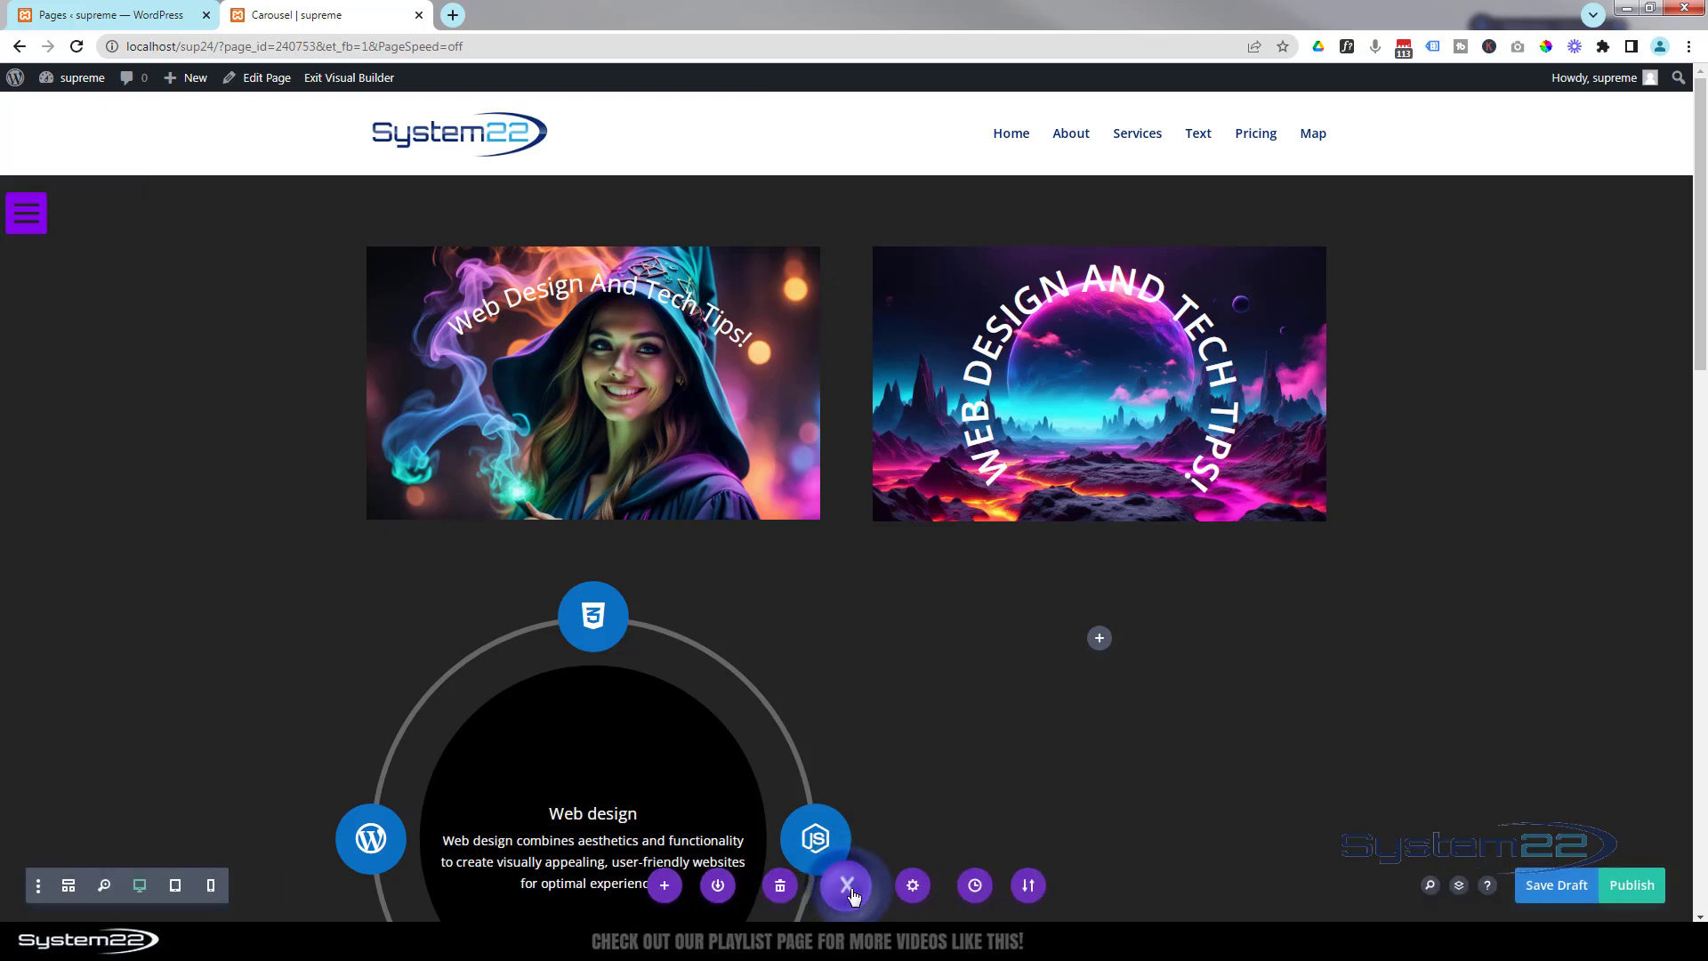
click(1567, 892)
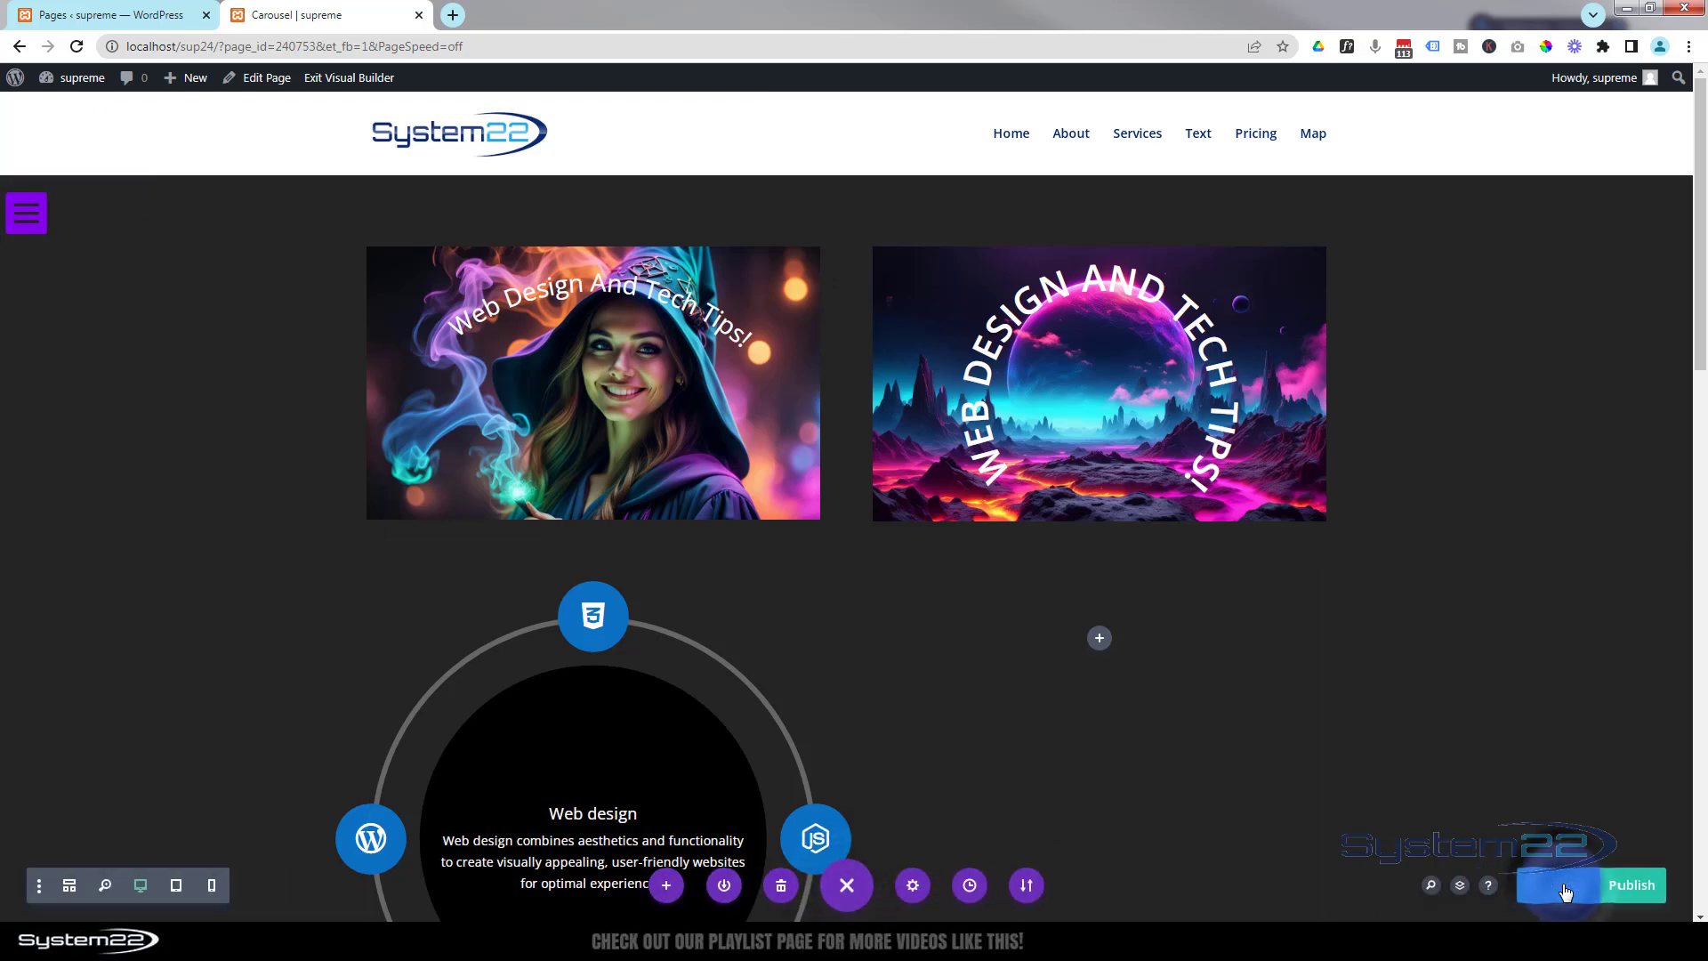
click(333, 79)
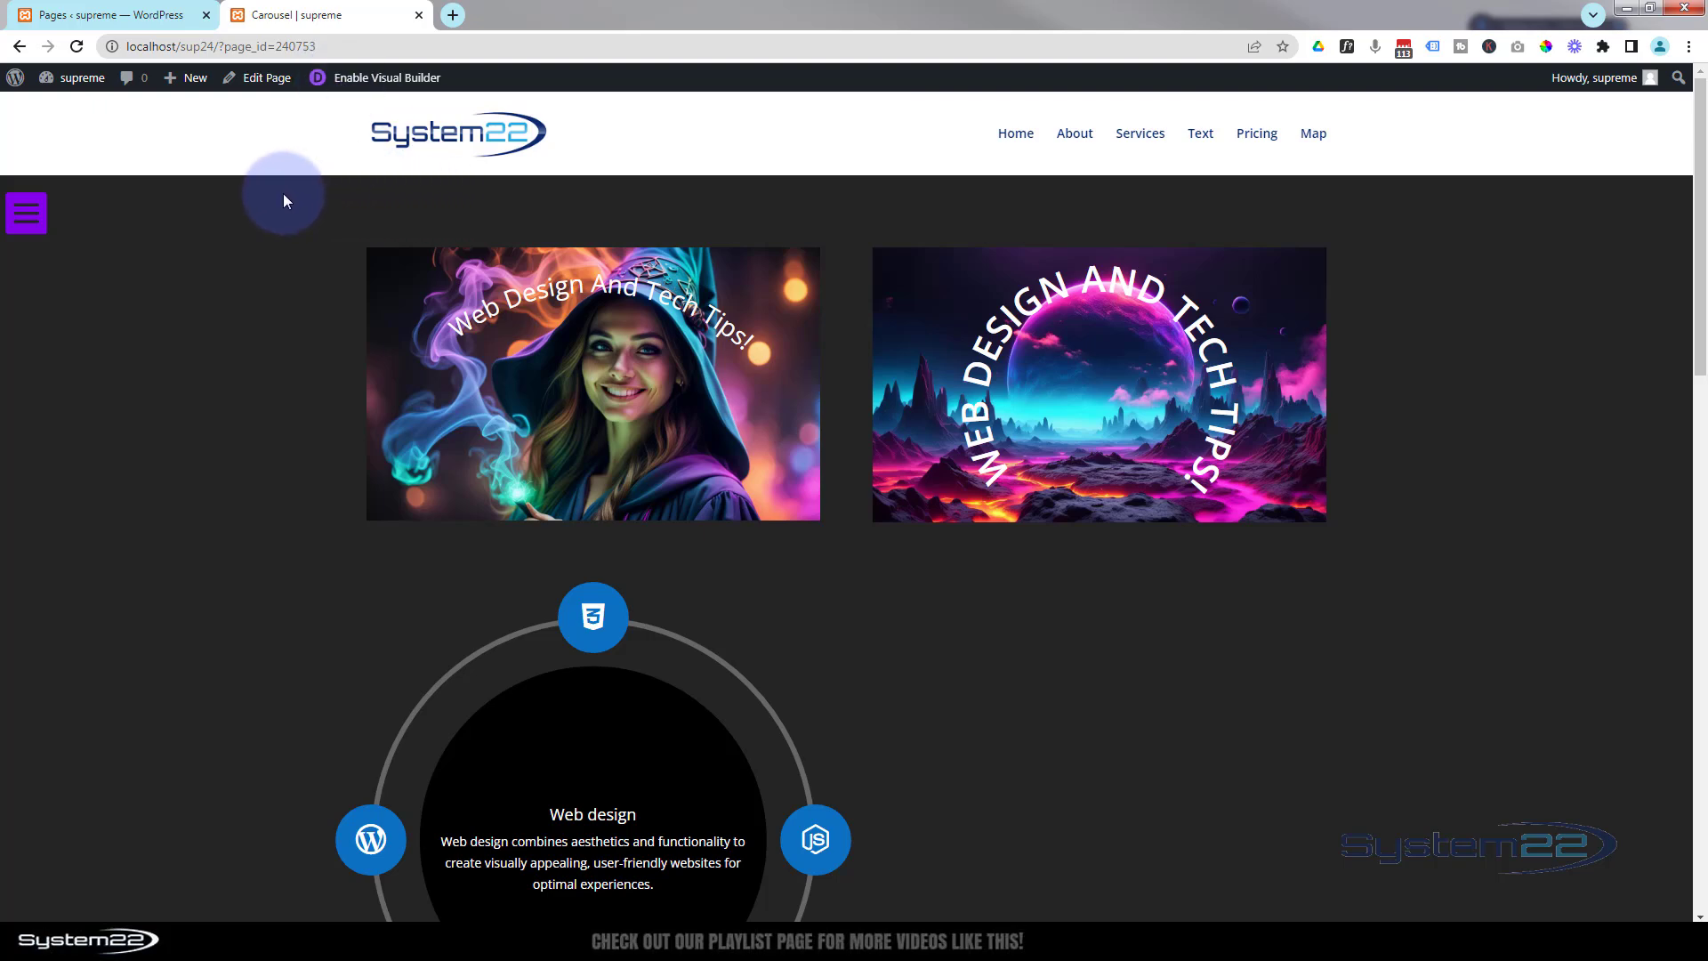
Test the hamburger menu opening and closing on the live page, including in tablet device emulation.
click(38, 207)
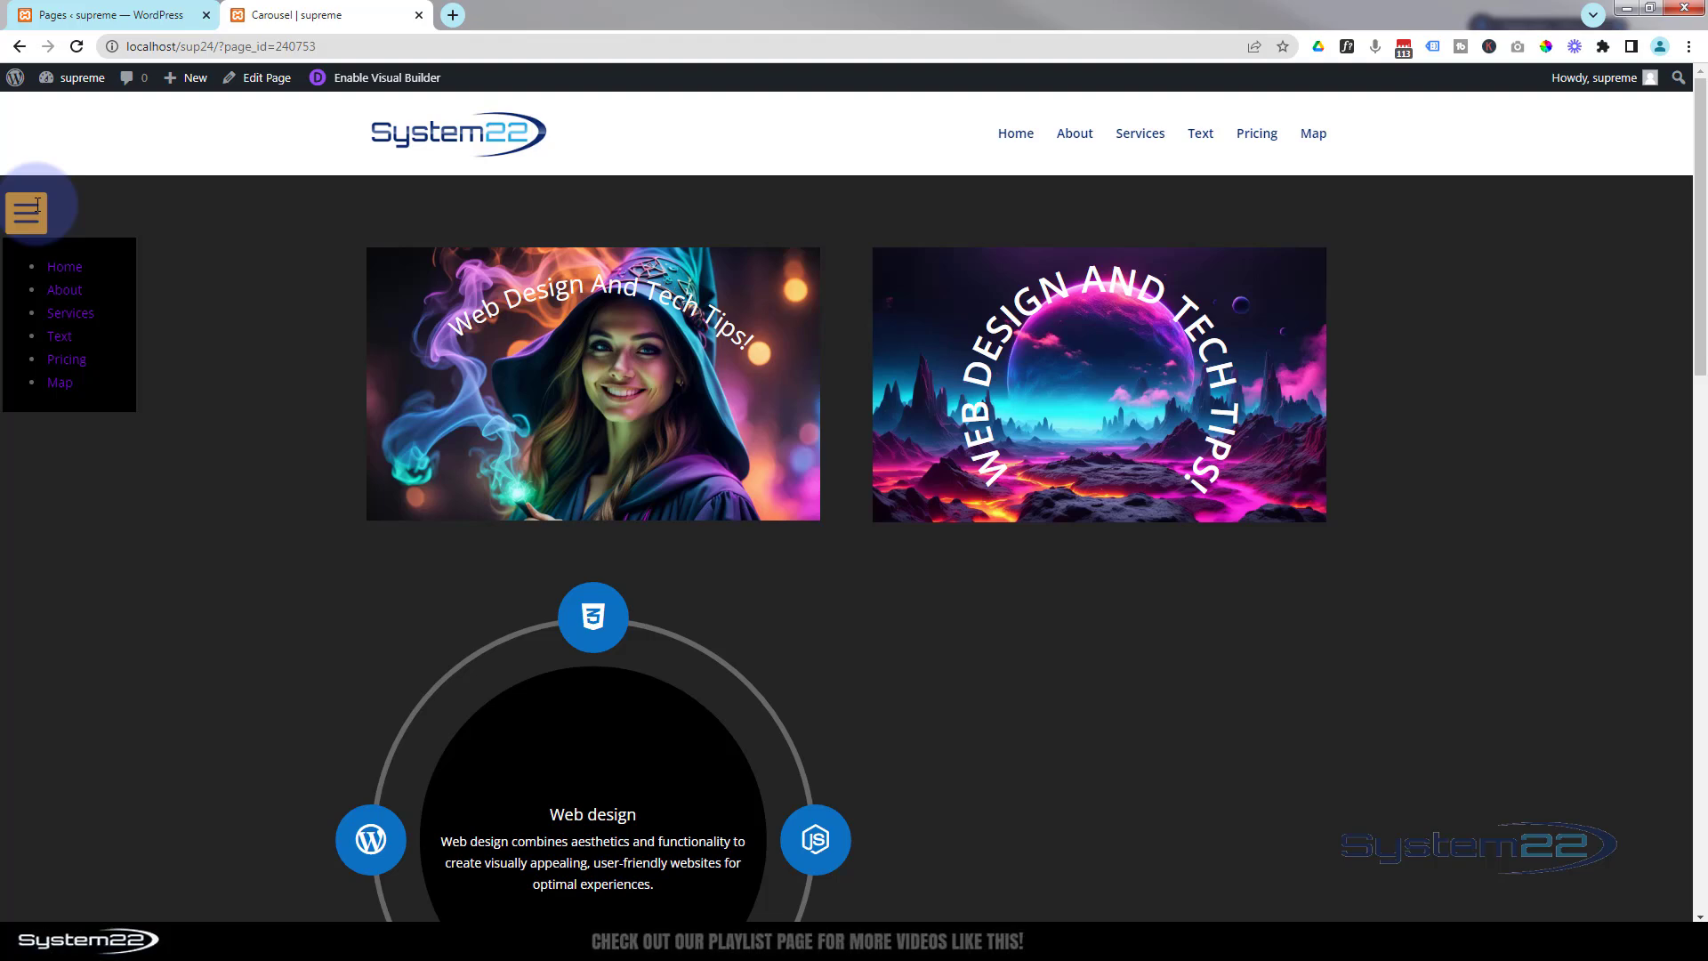
click(37, 207)
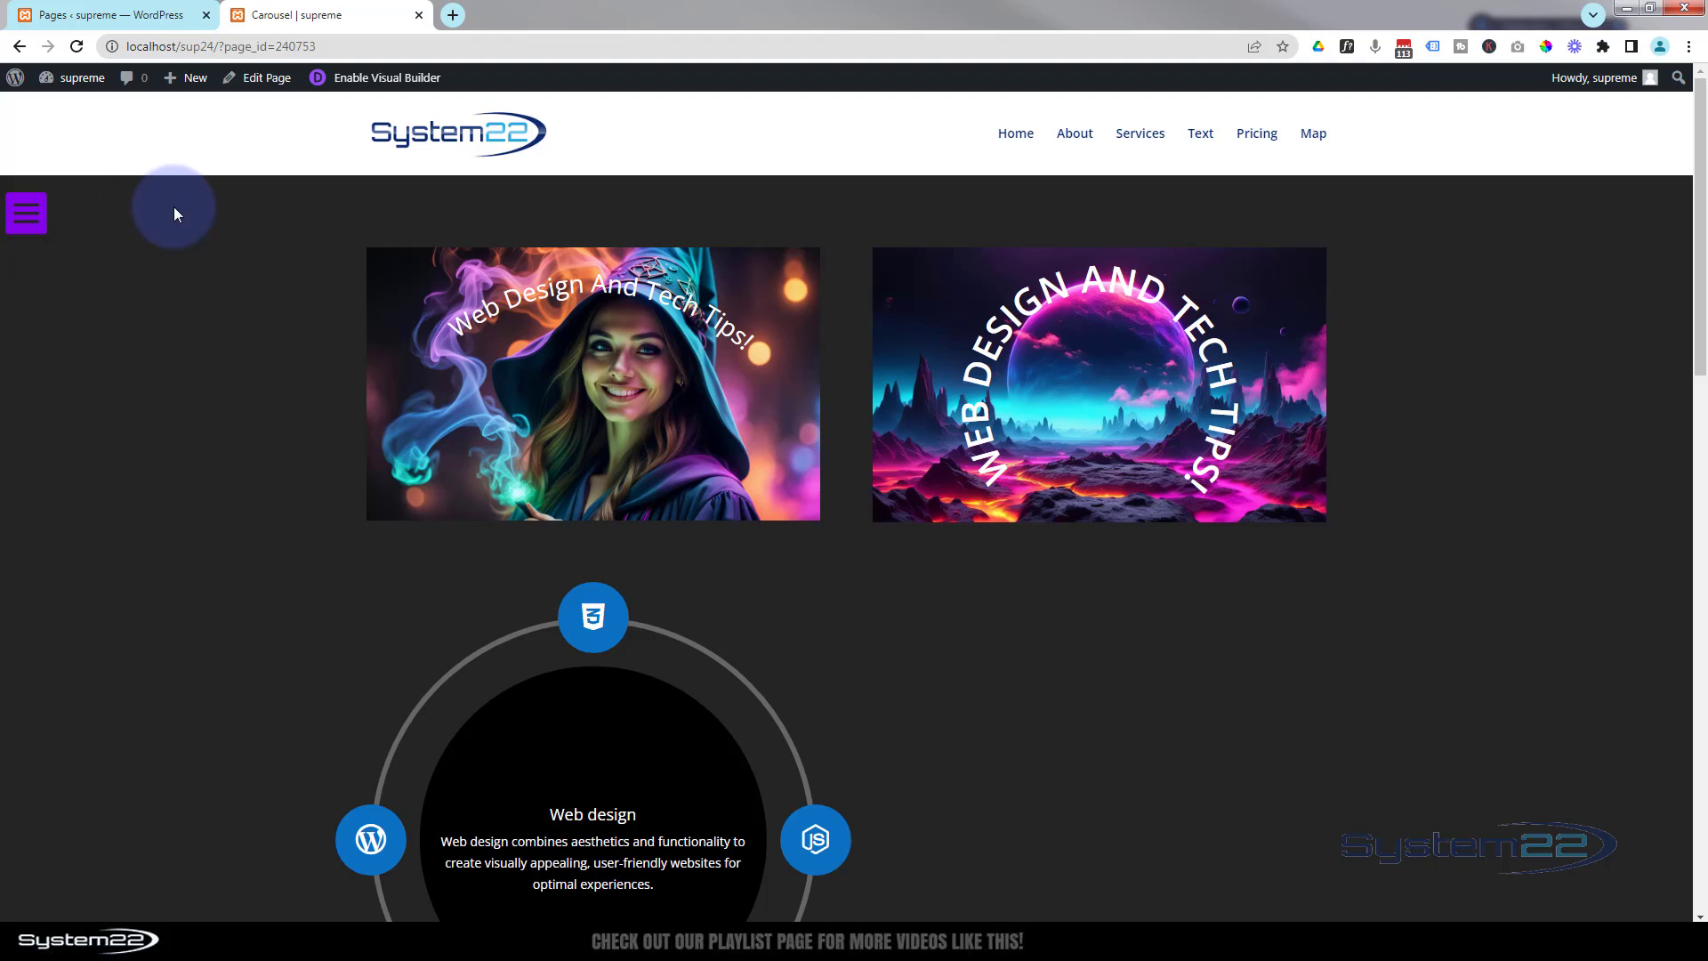
click(20, 207)
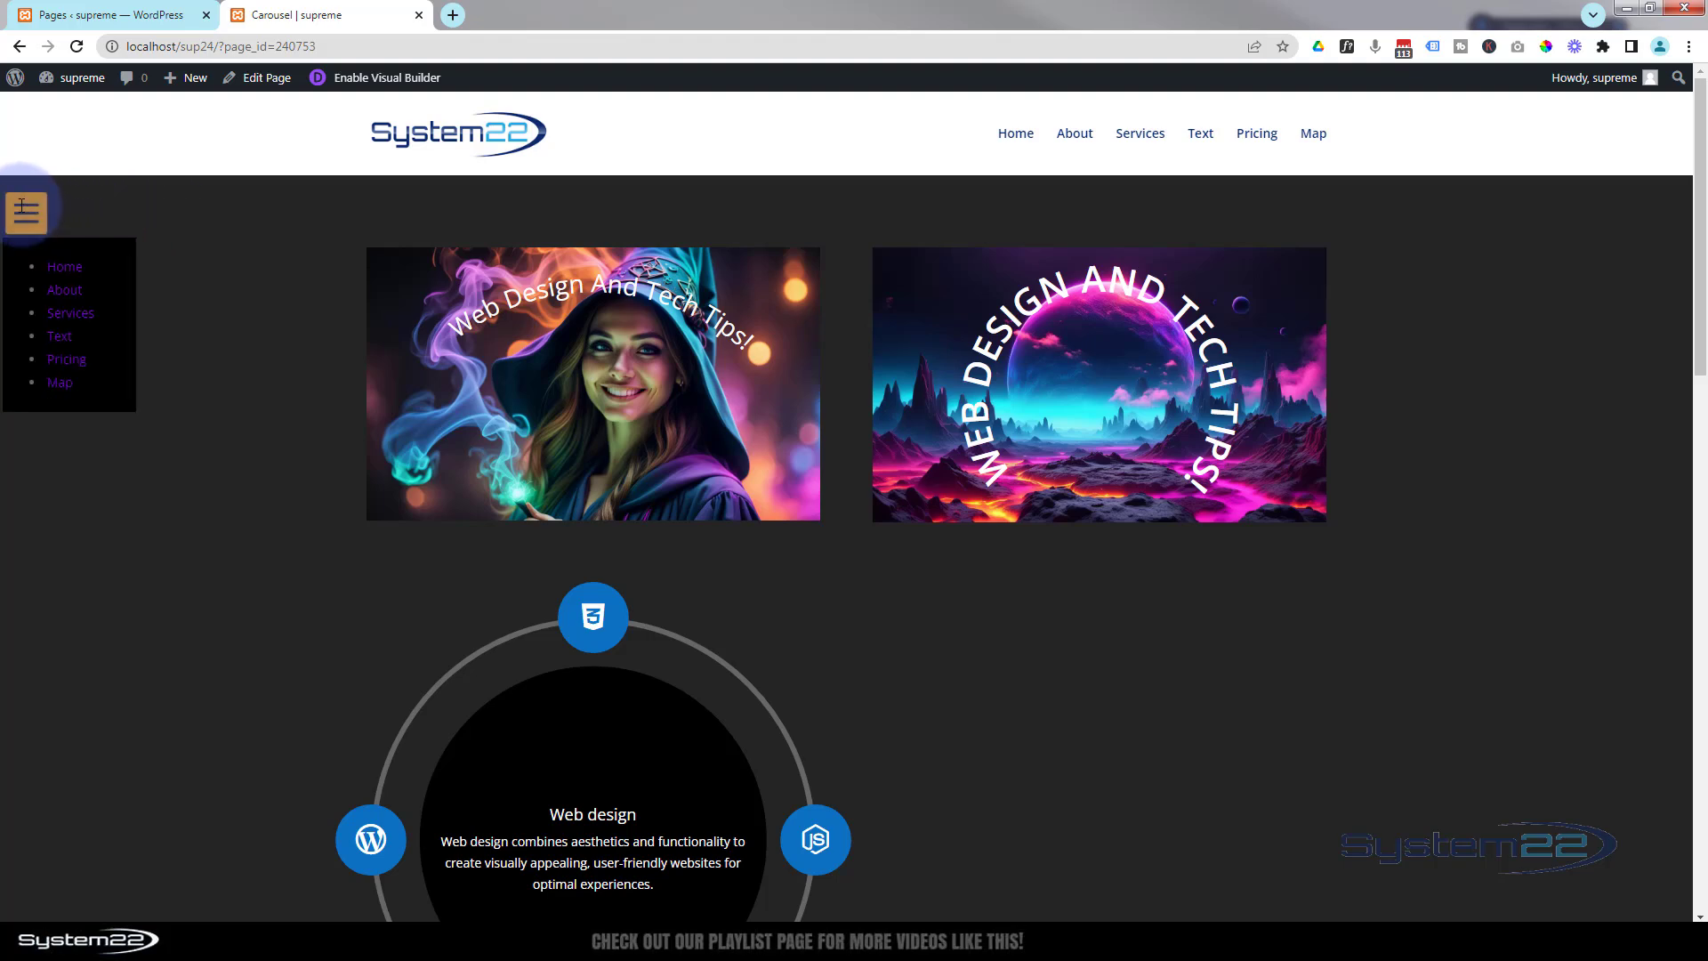
click(175, 205)
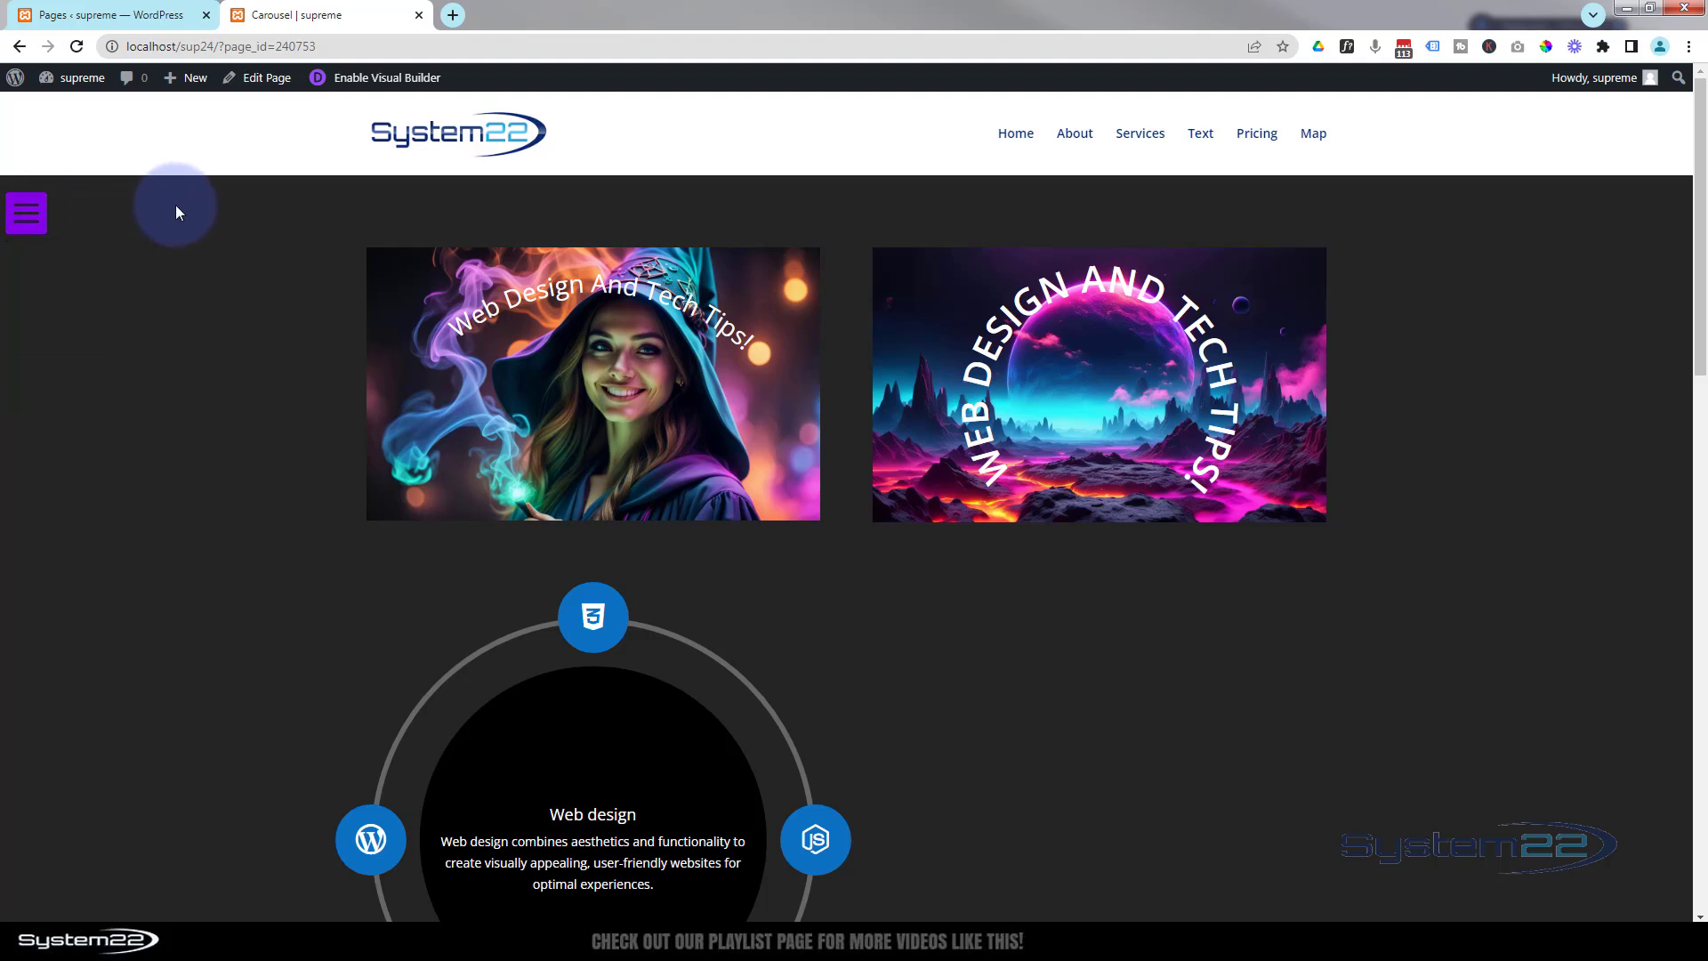
click(27, 205)
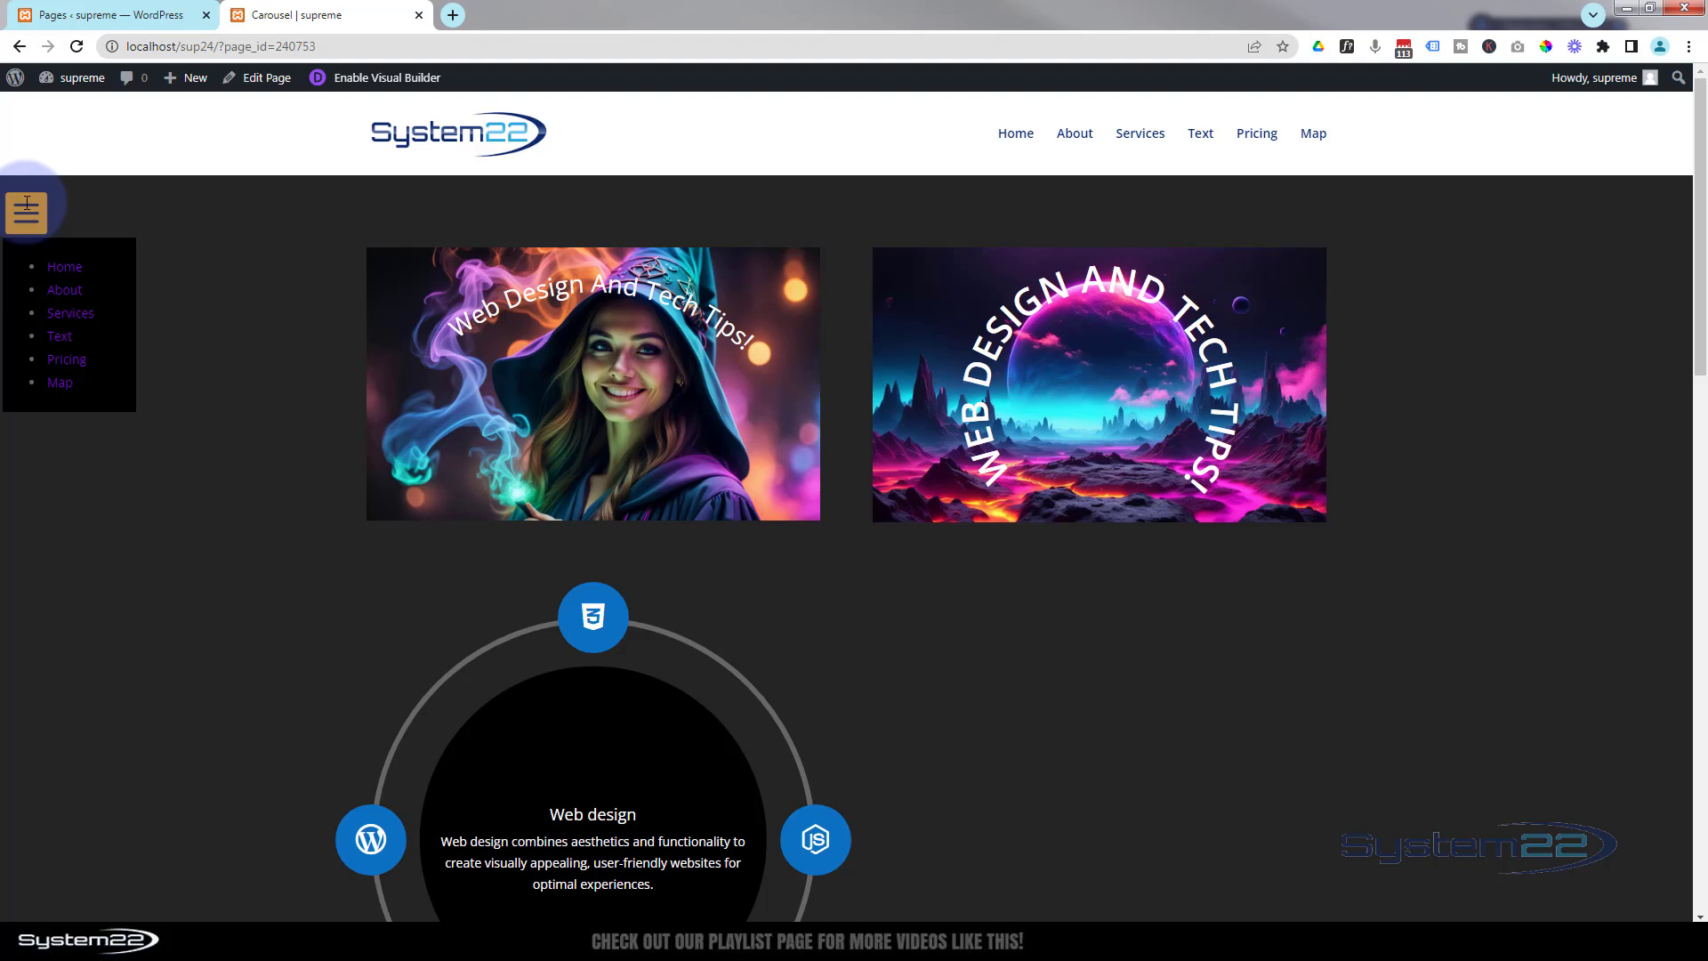
click(200, 199)
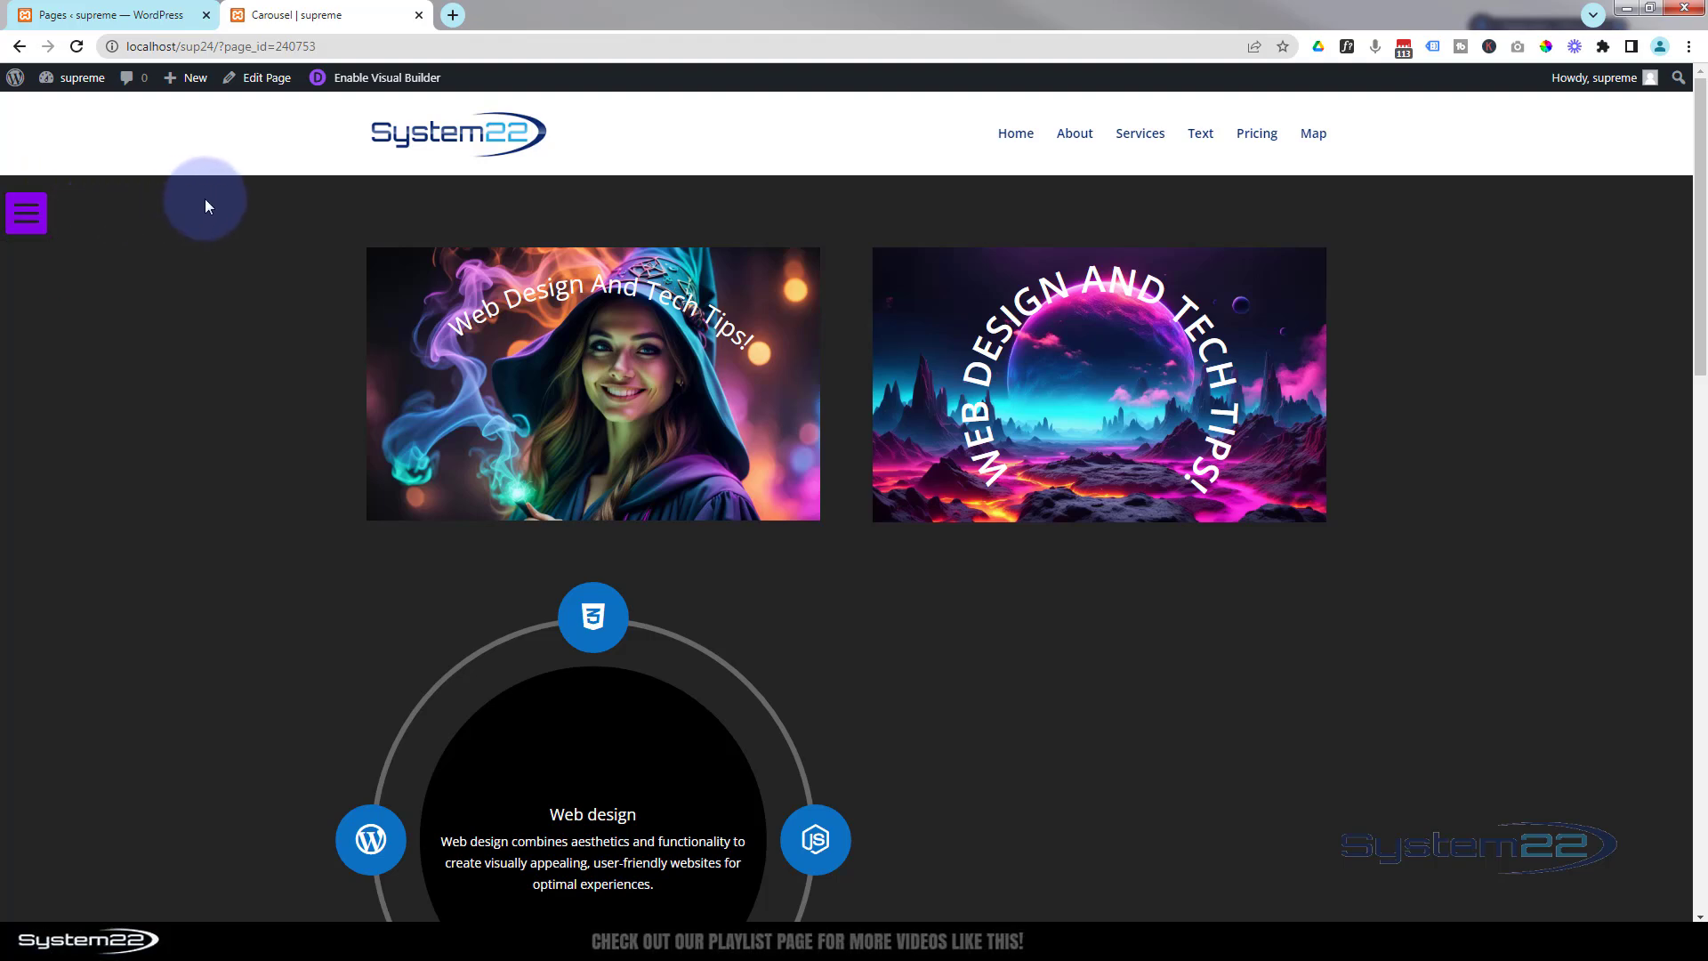
click(28, 200)
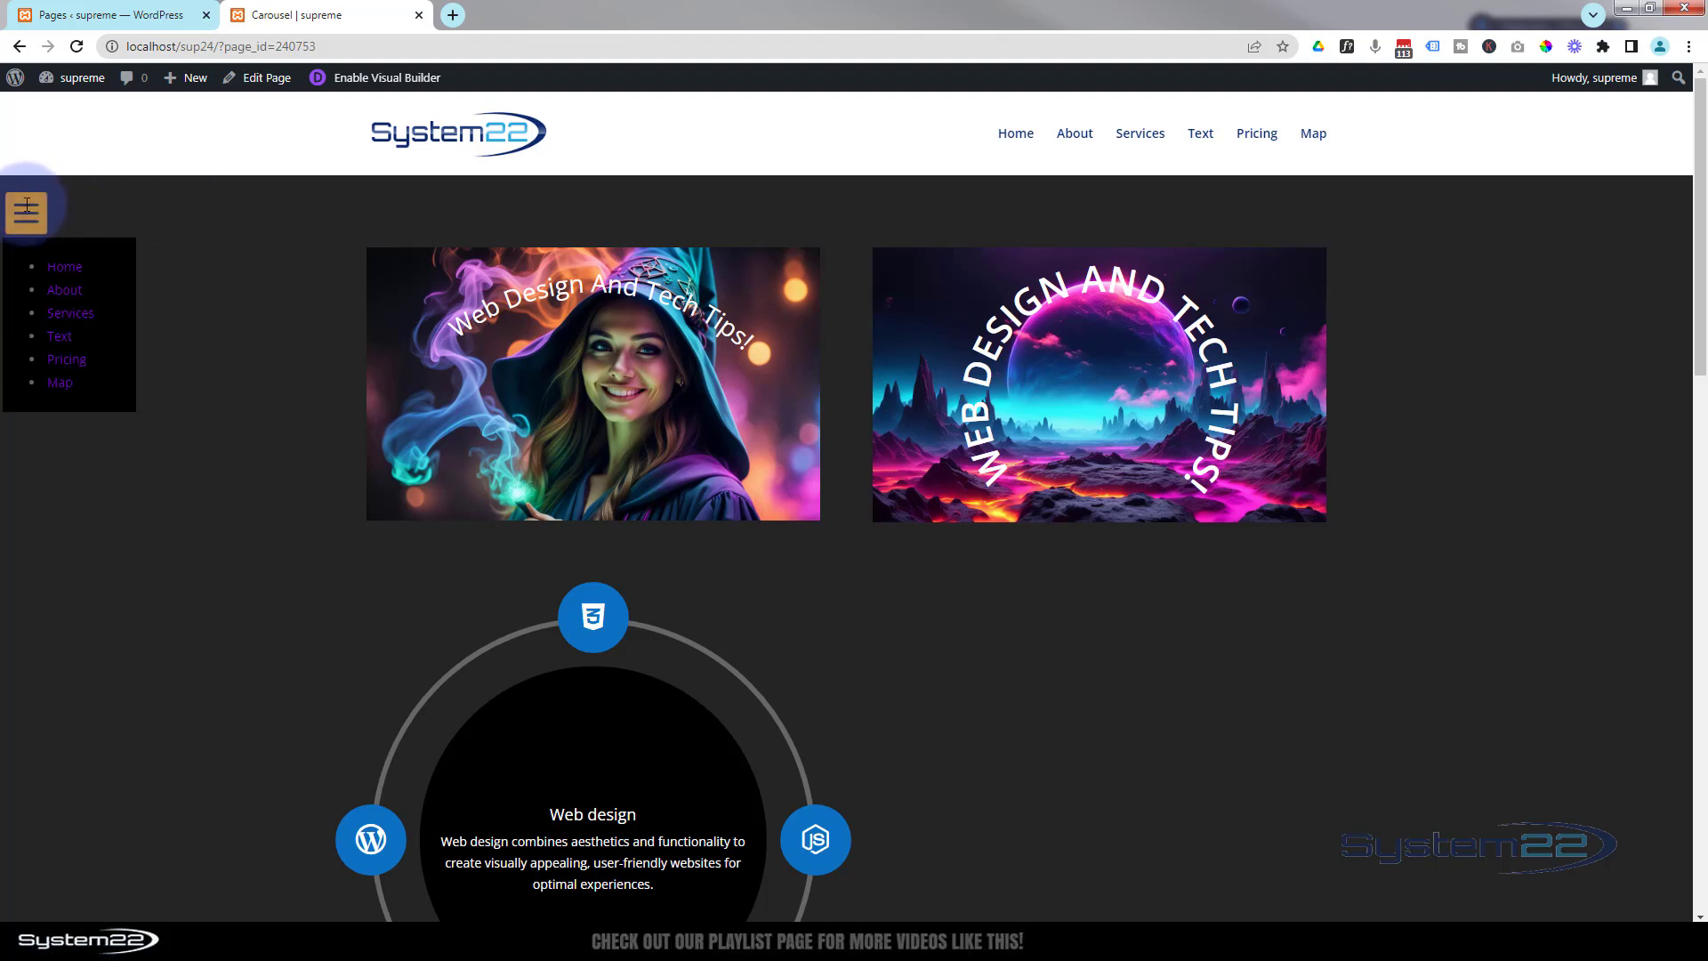
click(195, 201)
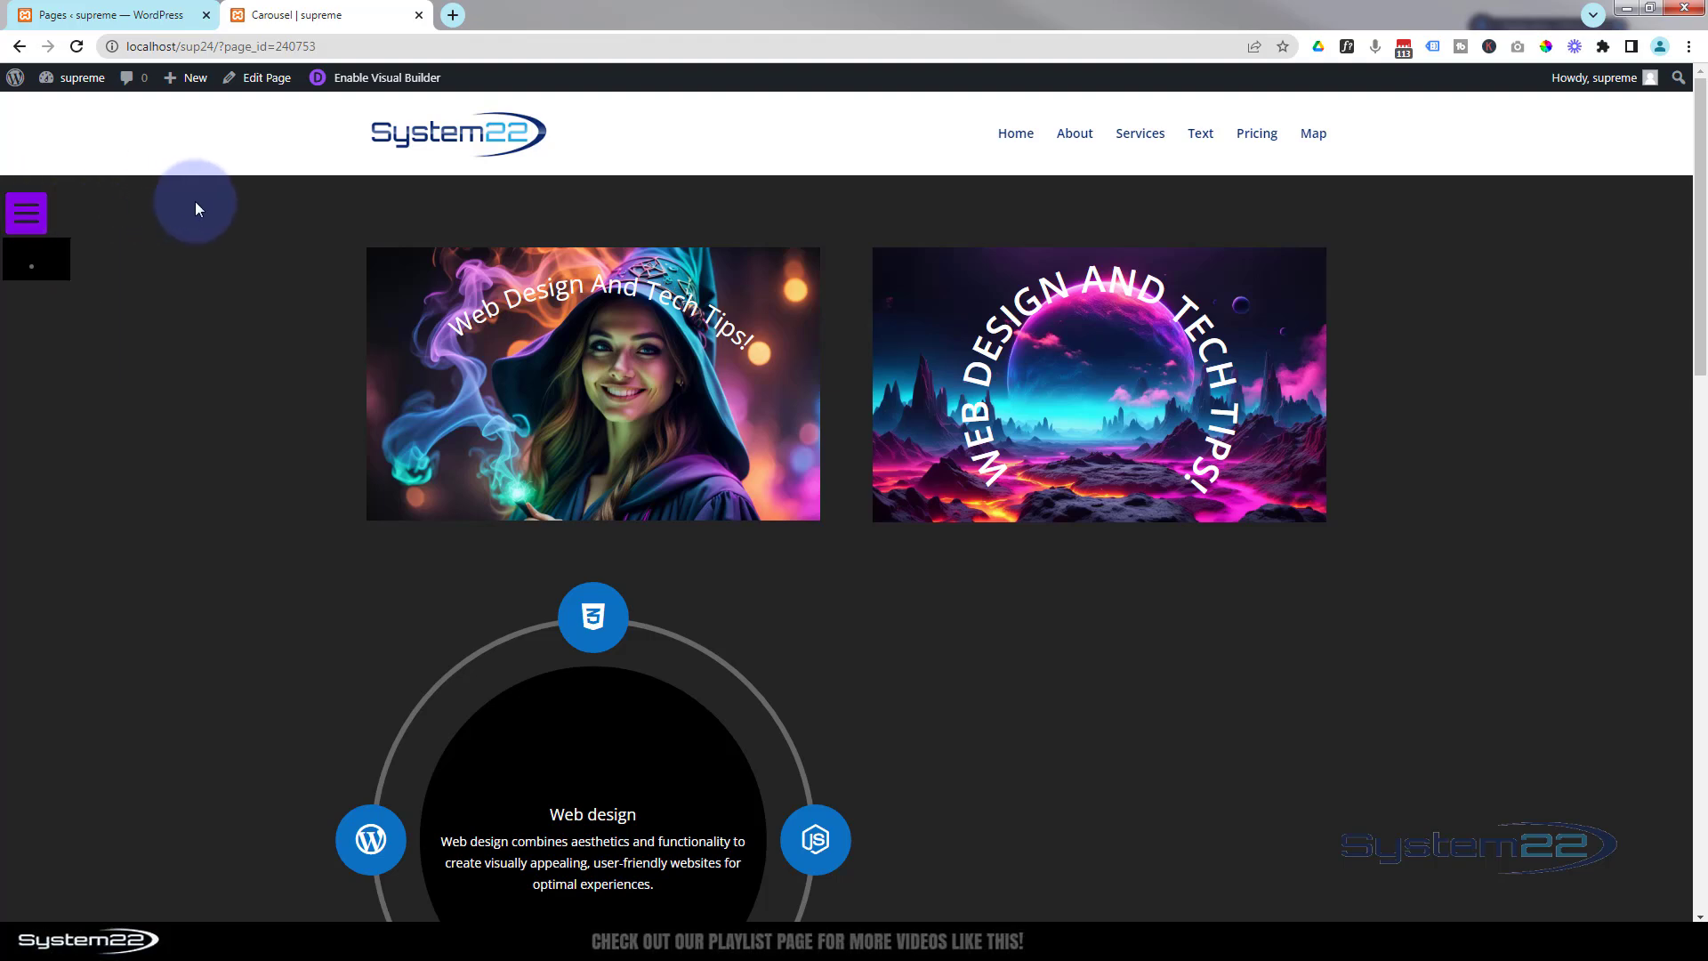
click(41, 208)
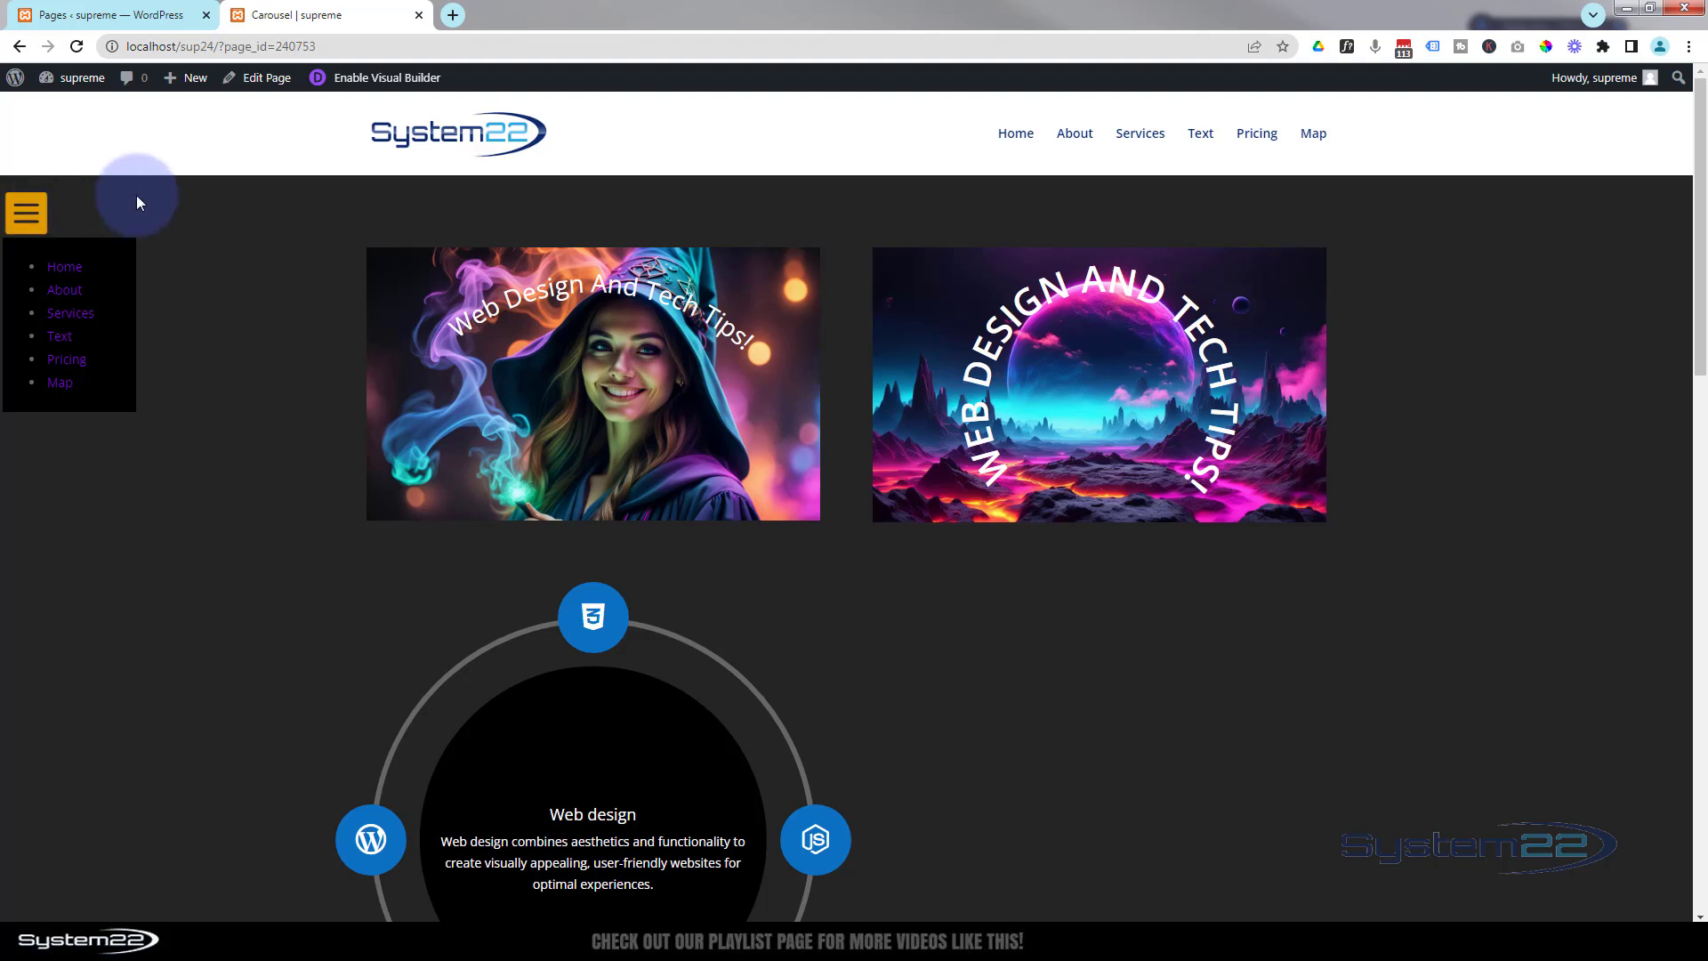
click(164, 195)
click(44, 203)
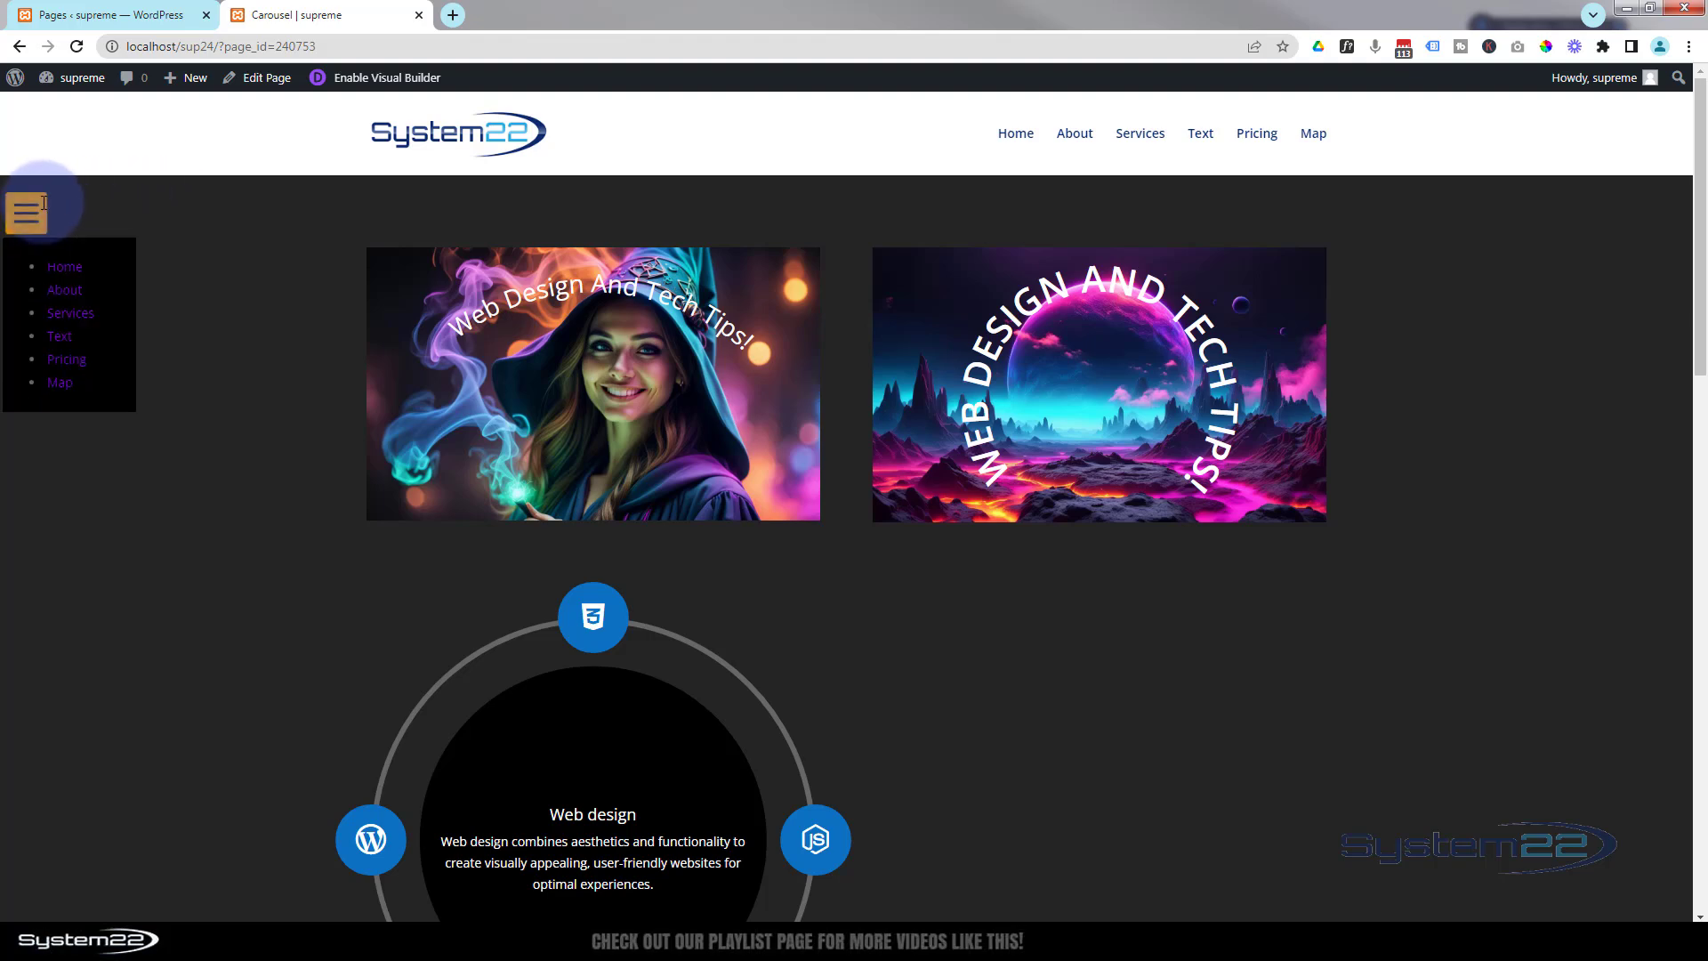
click(193, 210)
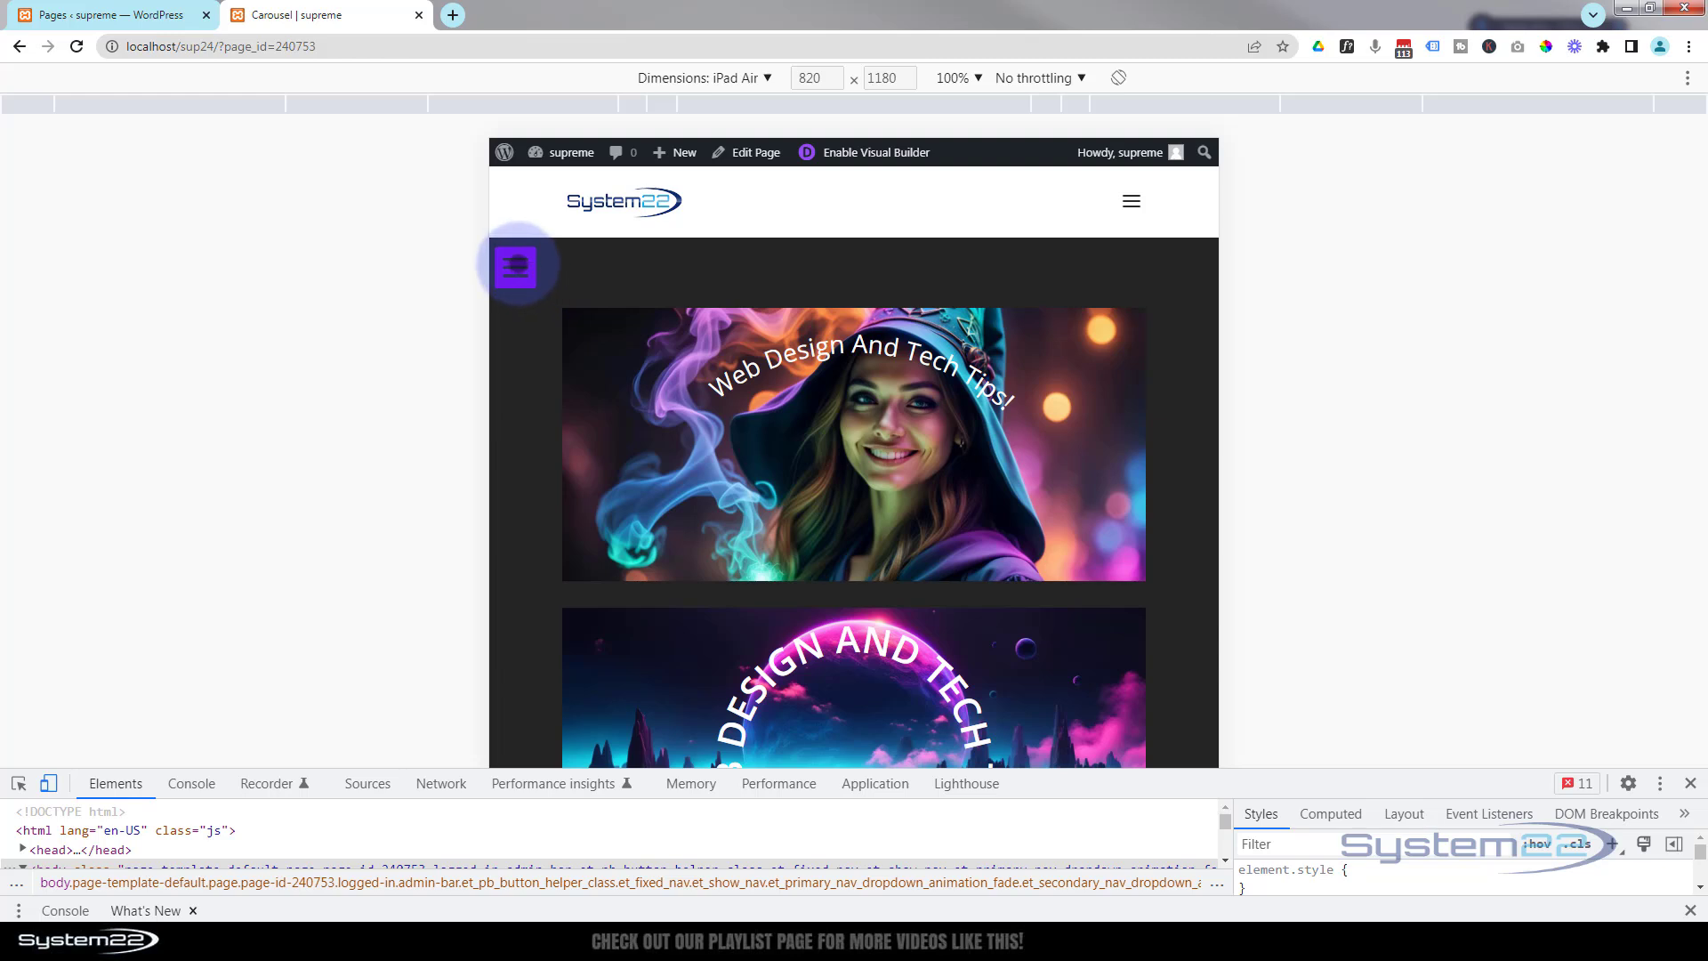
click(517, 266)
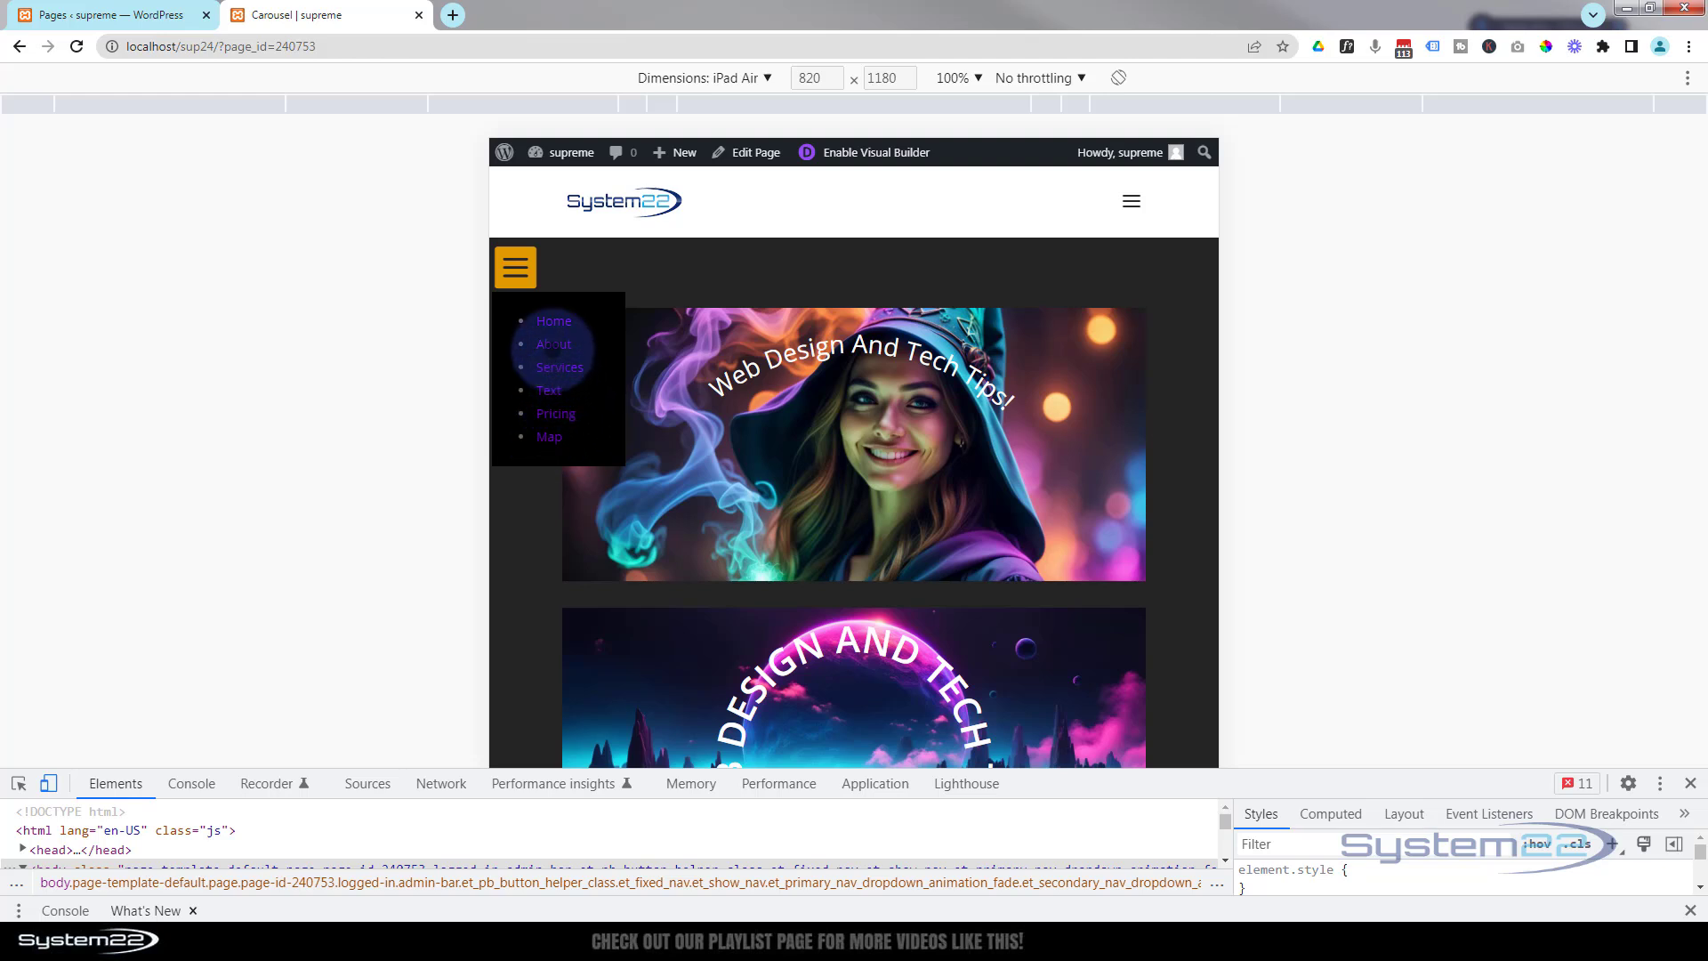
scroll(623, 420, down, 8)
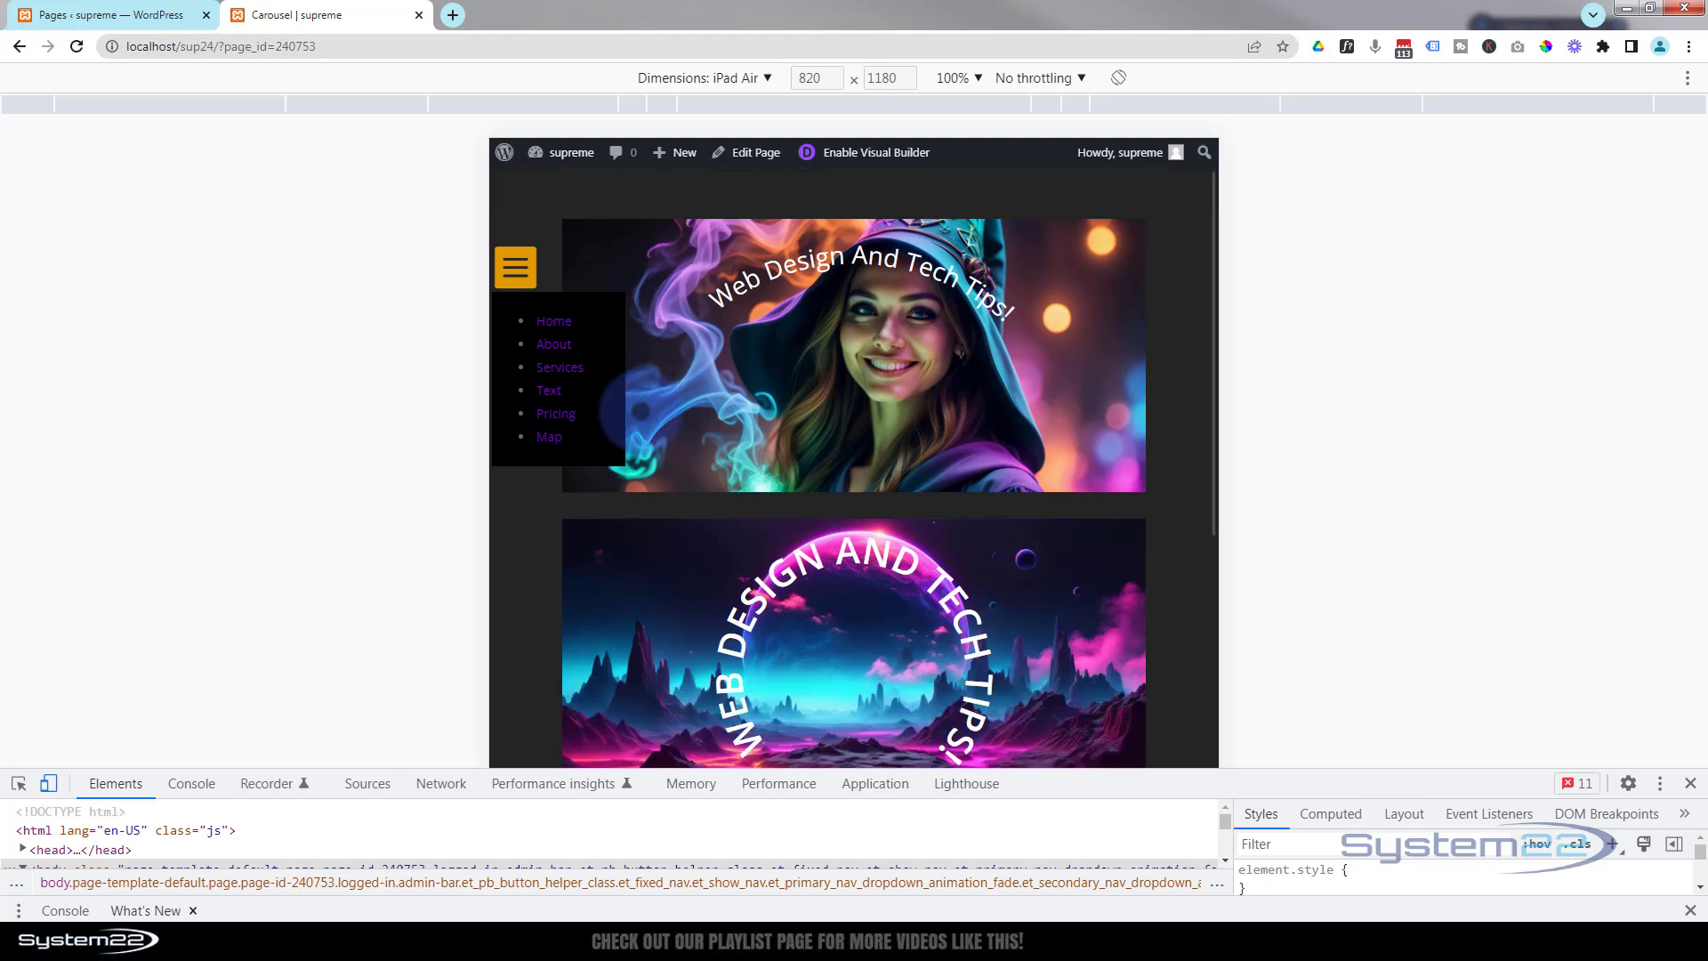
Scroll the tablet-emulated page with the menu open to check it stays fixed, then close the menu.
scroll(641, 405, down, 10)
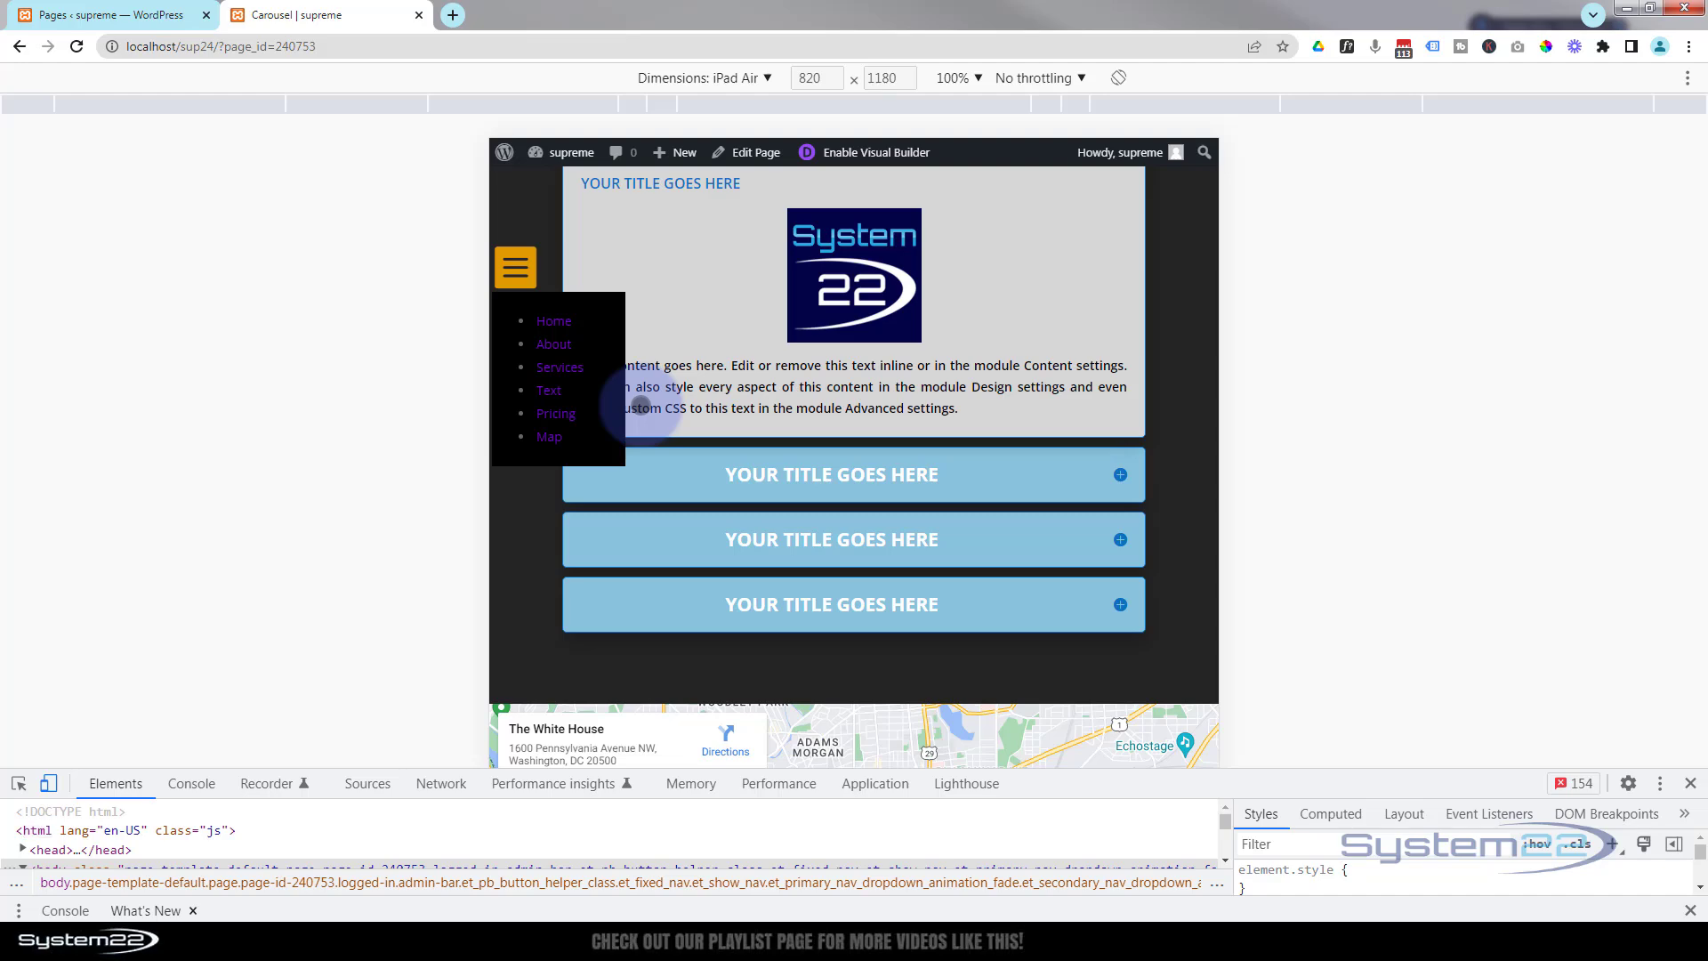
scroll(640, 404, up, 10)
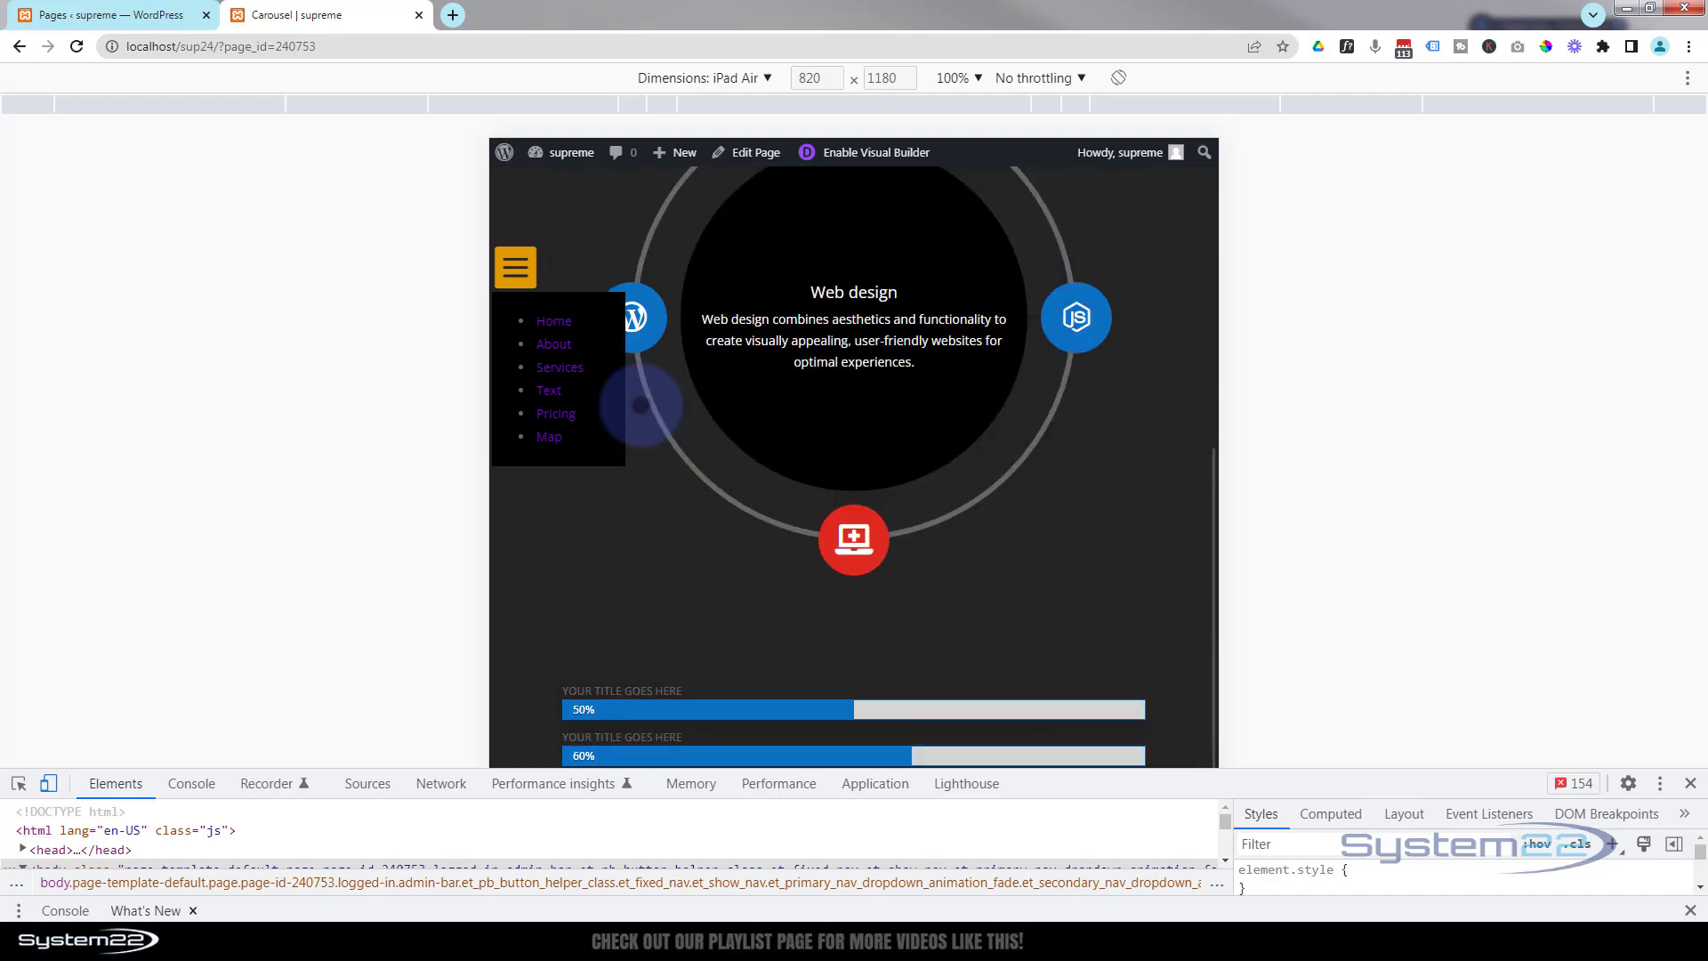
scroll(641, 405, up, 10)
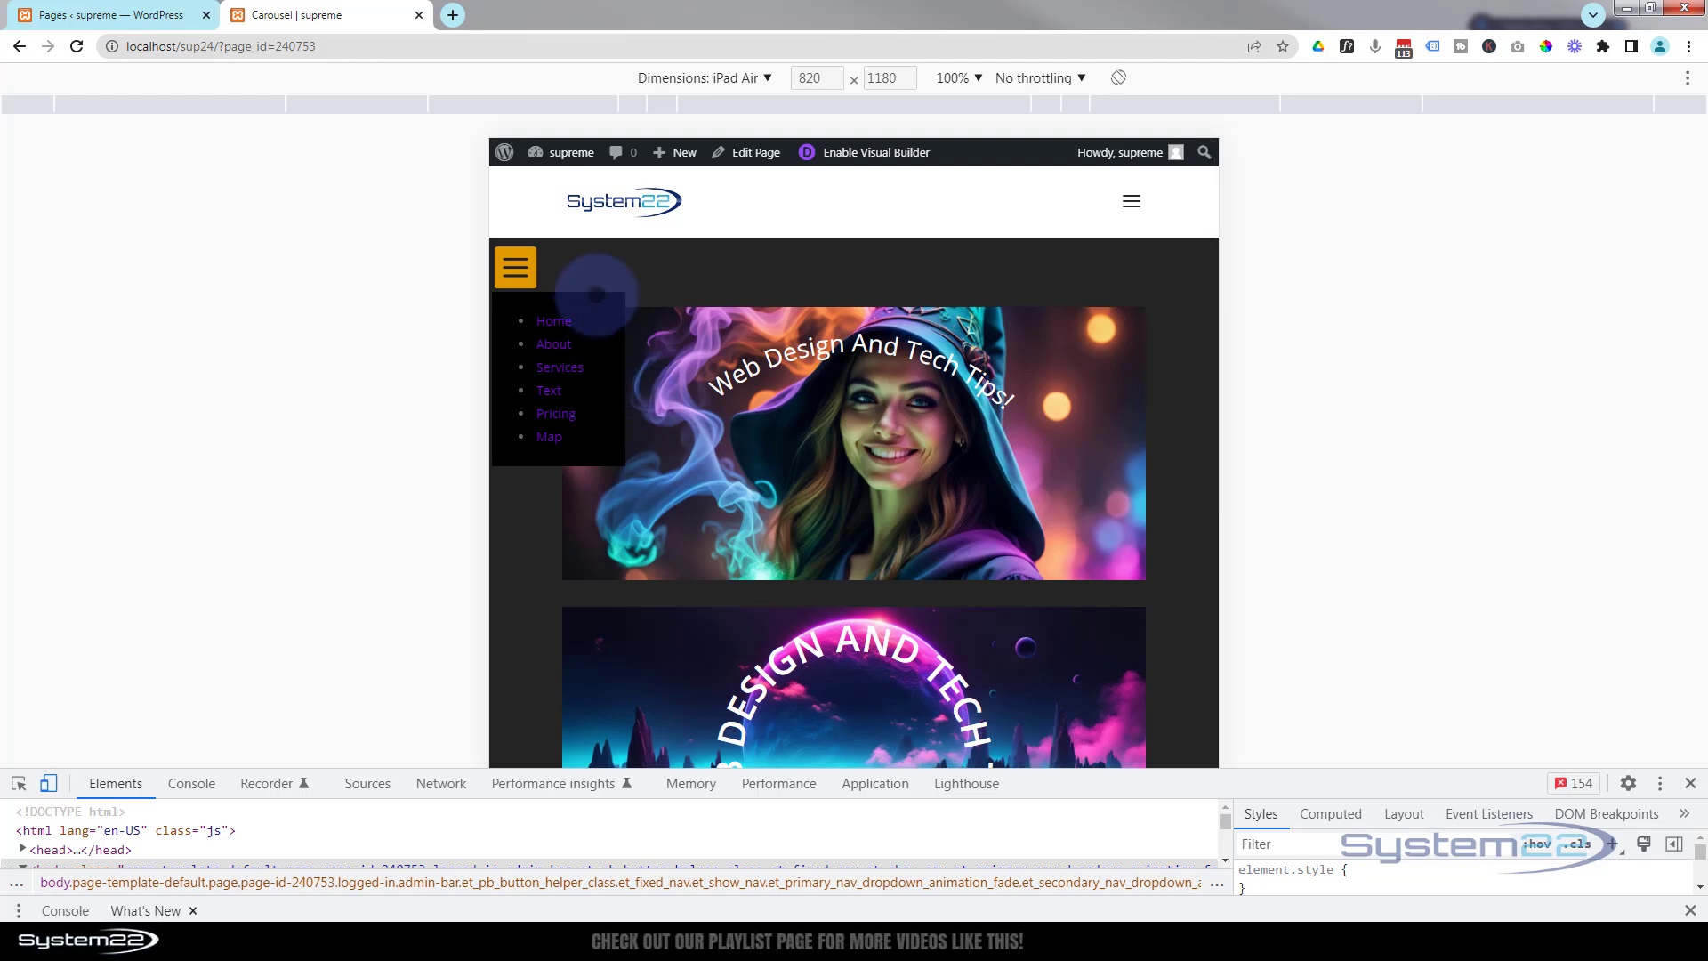
click(659, 257)
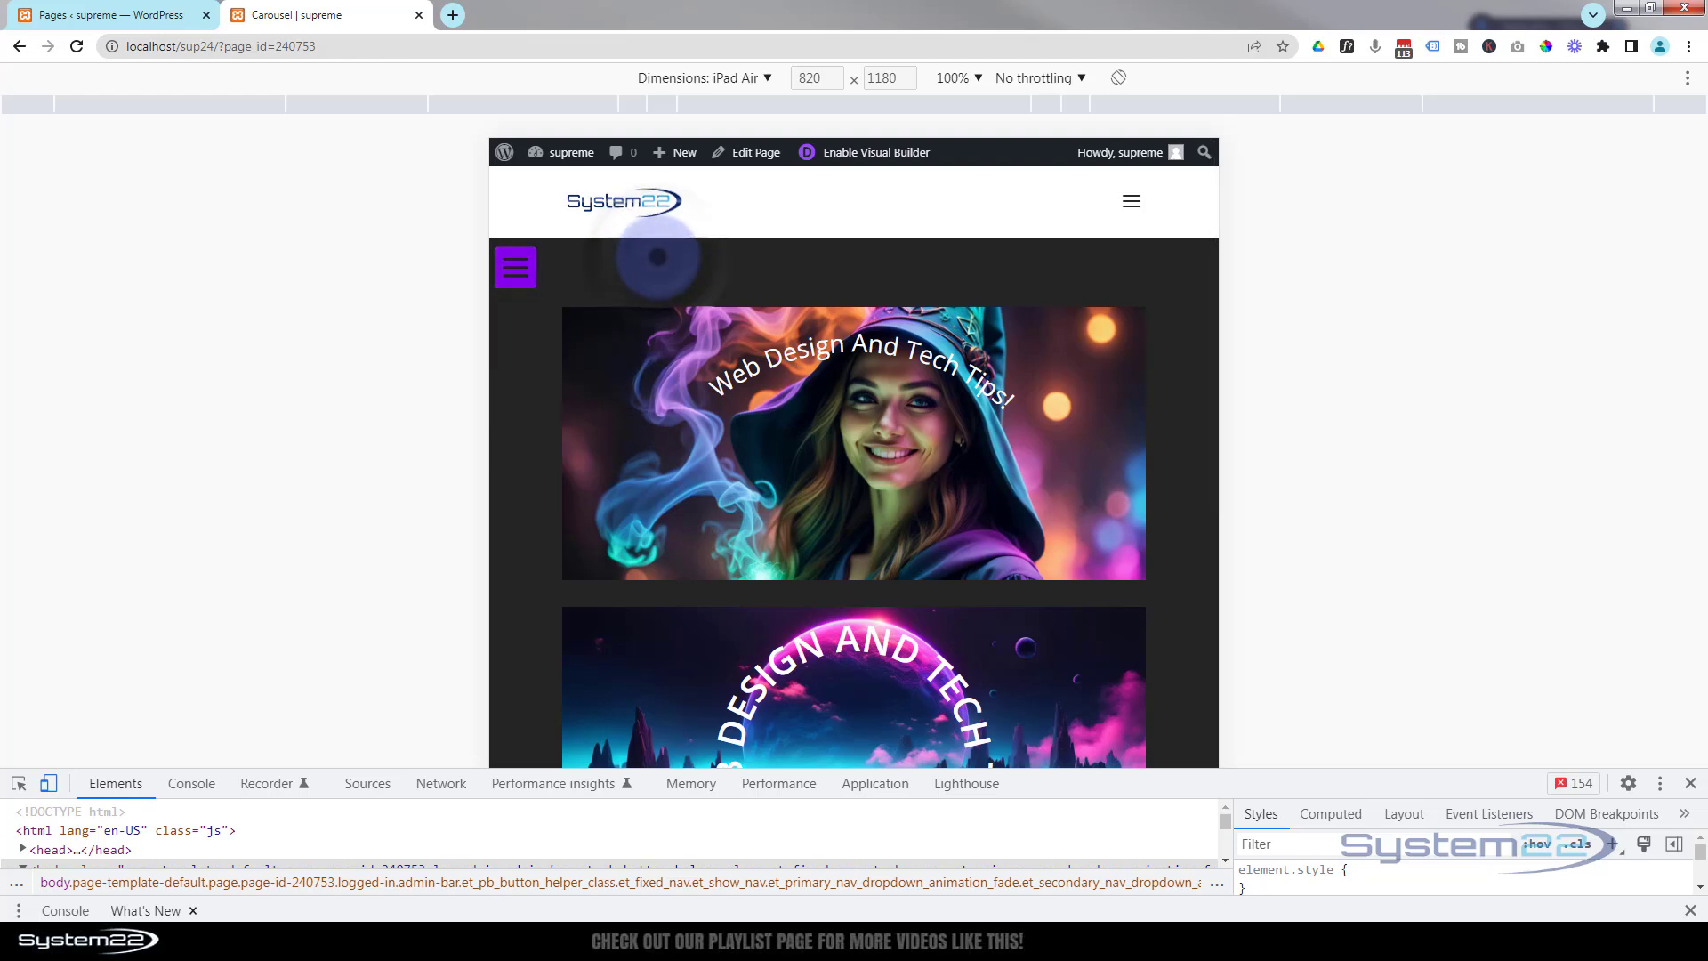
Switch the device emulation to iPhone 12 Pro at 100% zoom and open the hamburger menu.
click(707, 80)
click(703, 182)
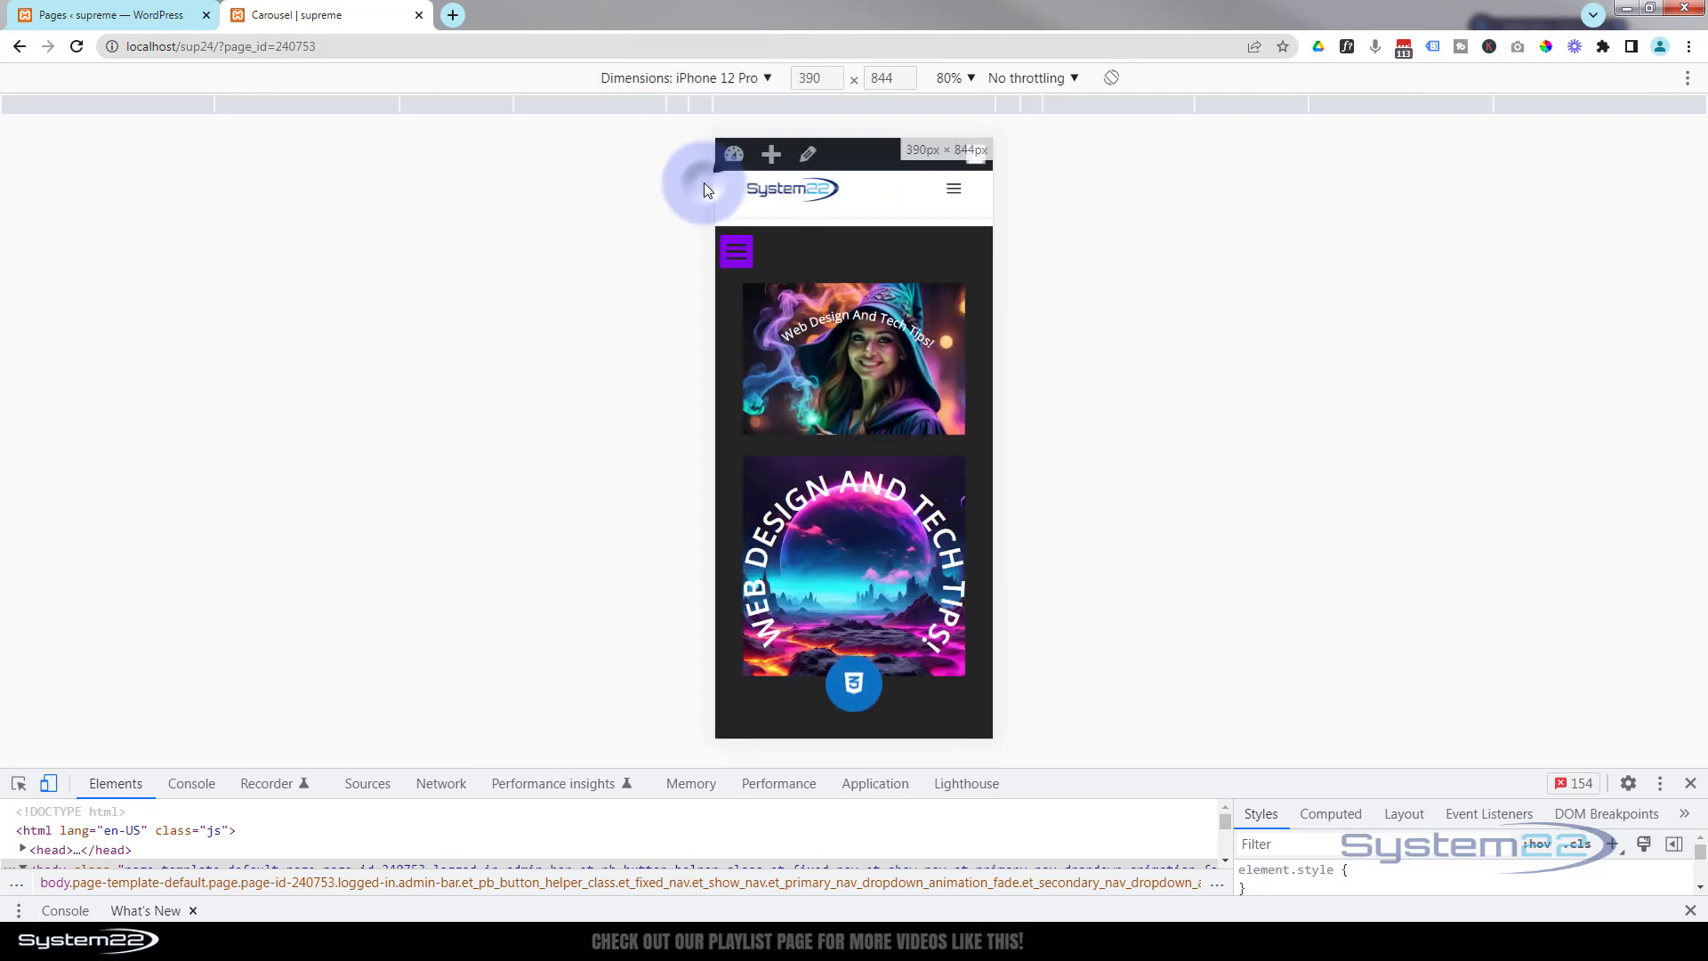
click(965, 78)
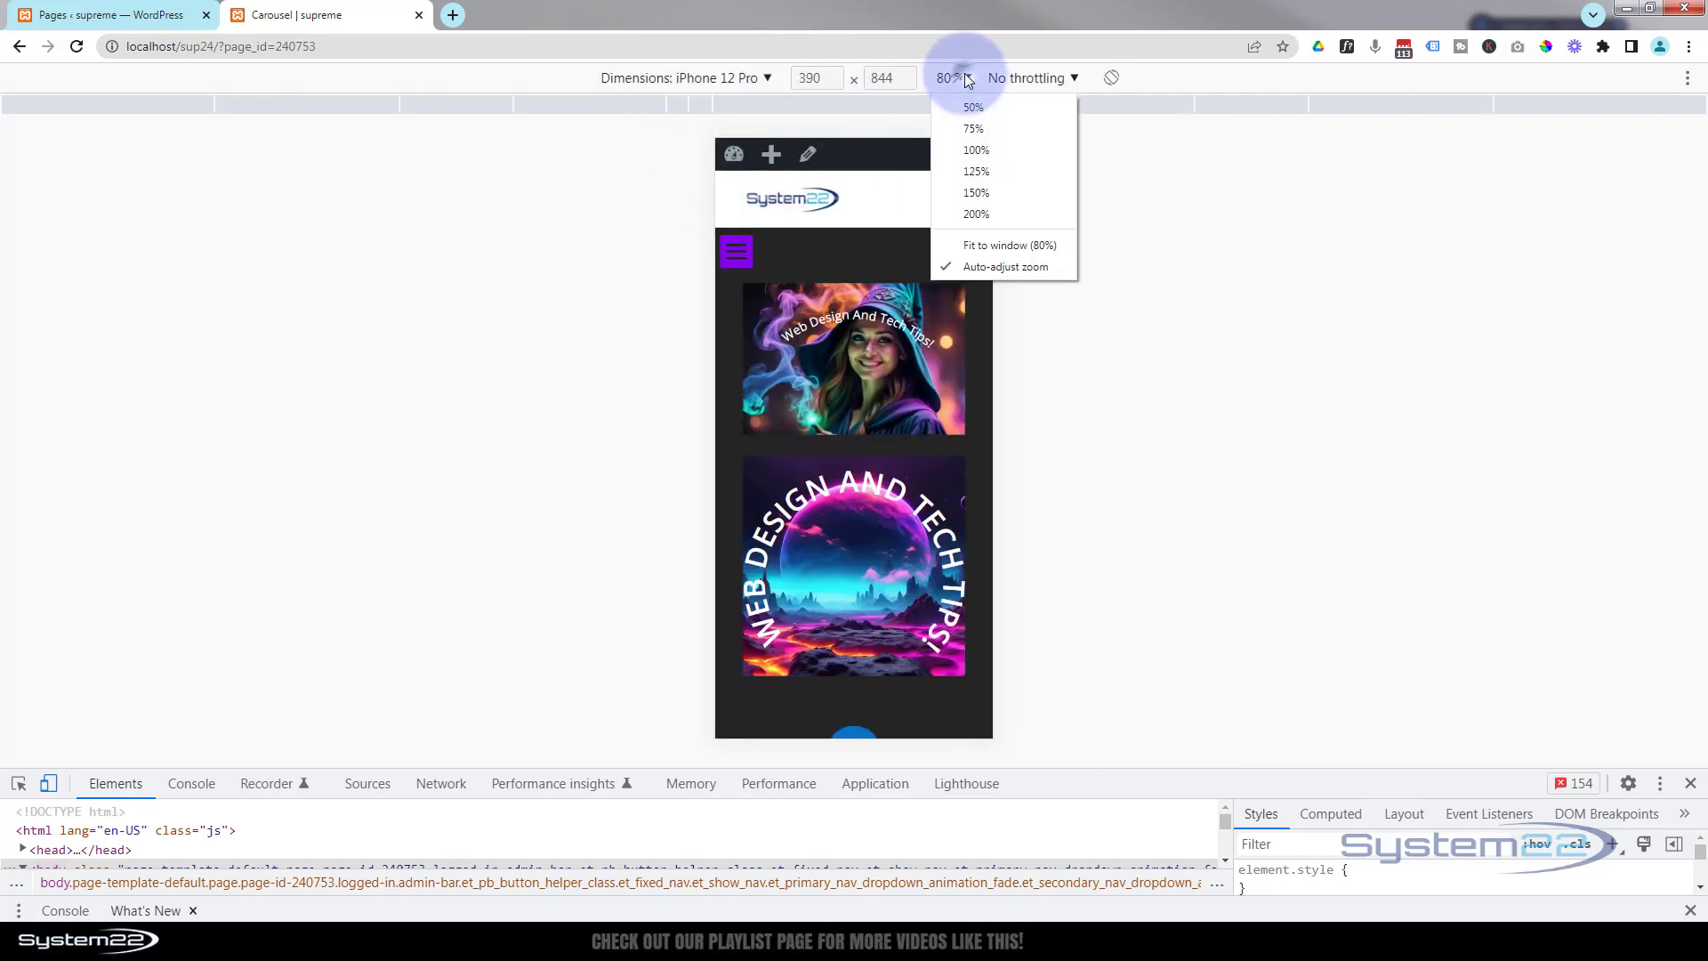
click(974, 150)
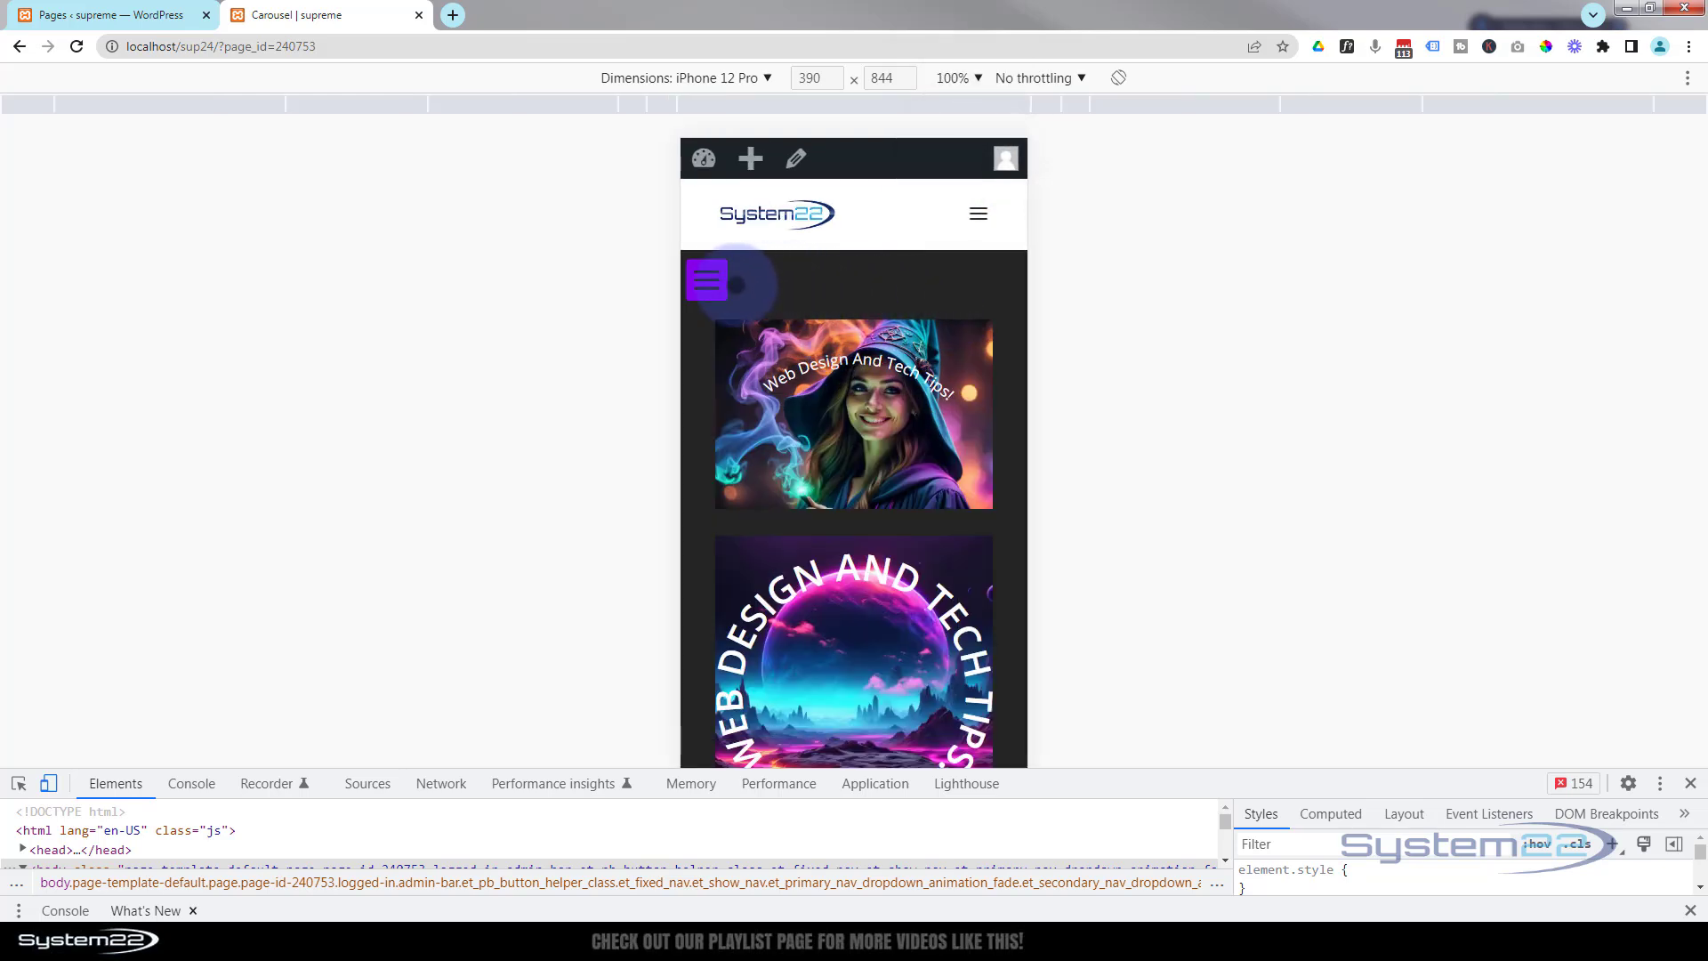
click(706, 282)
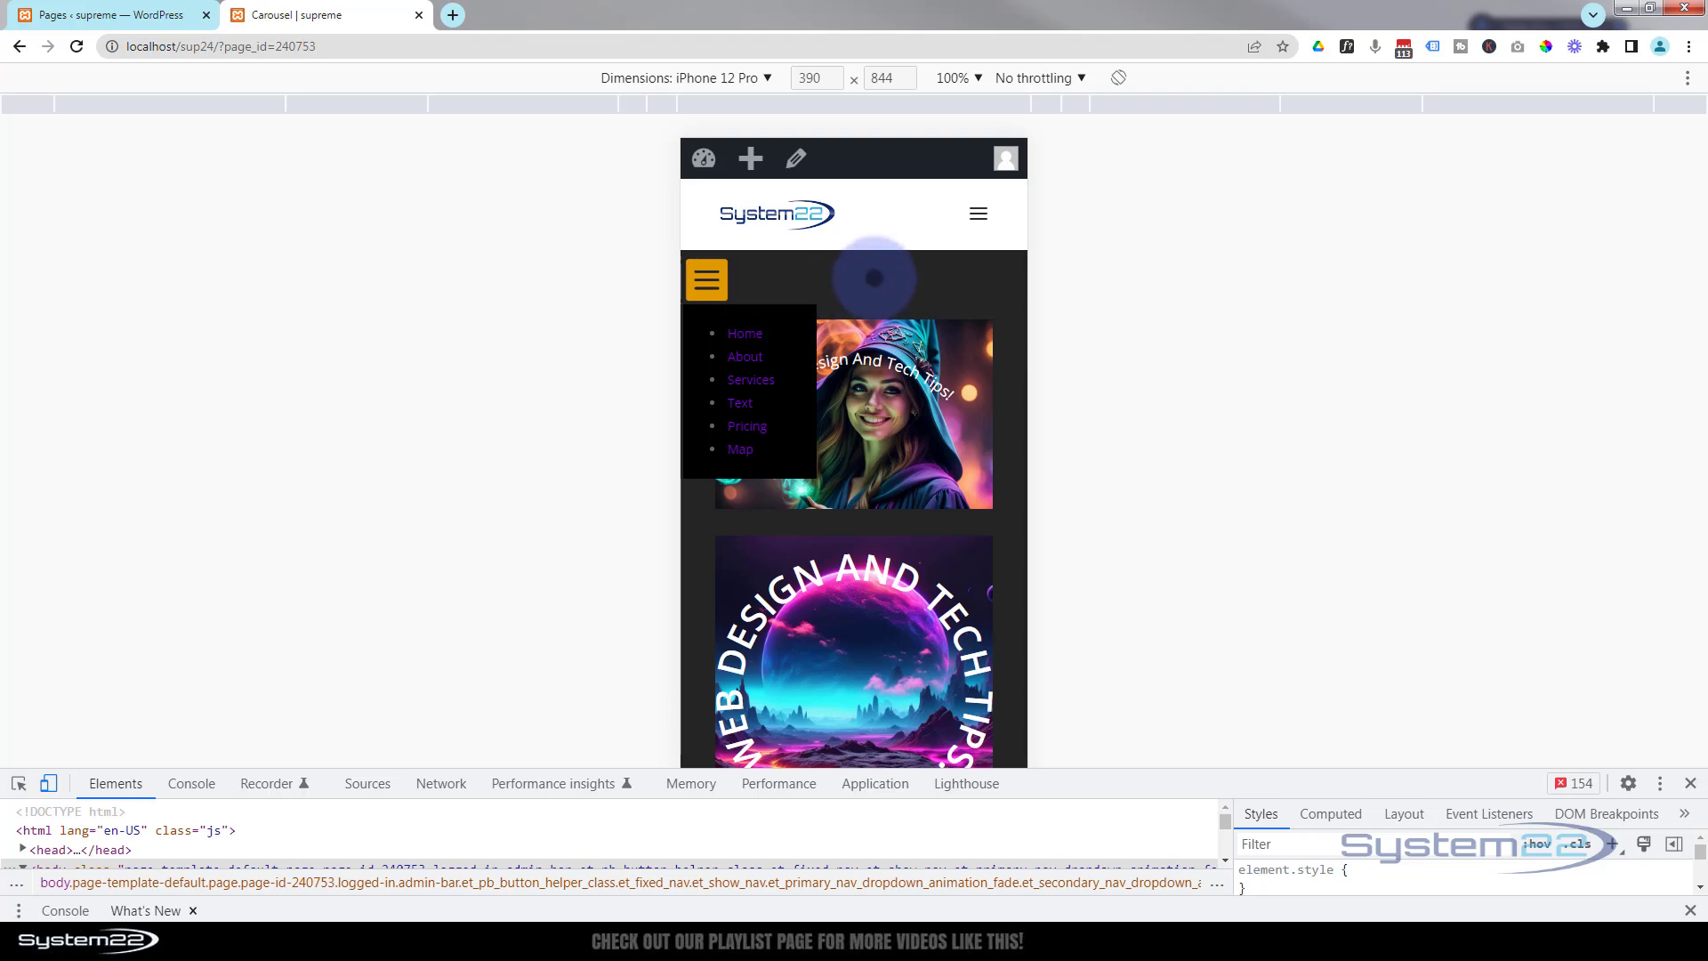
Test opening and closing the hamburger menu on the phone view while scrolling the page up and down.
click(875, 278)
scroll(875, 266, down, 1)
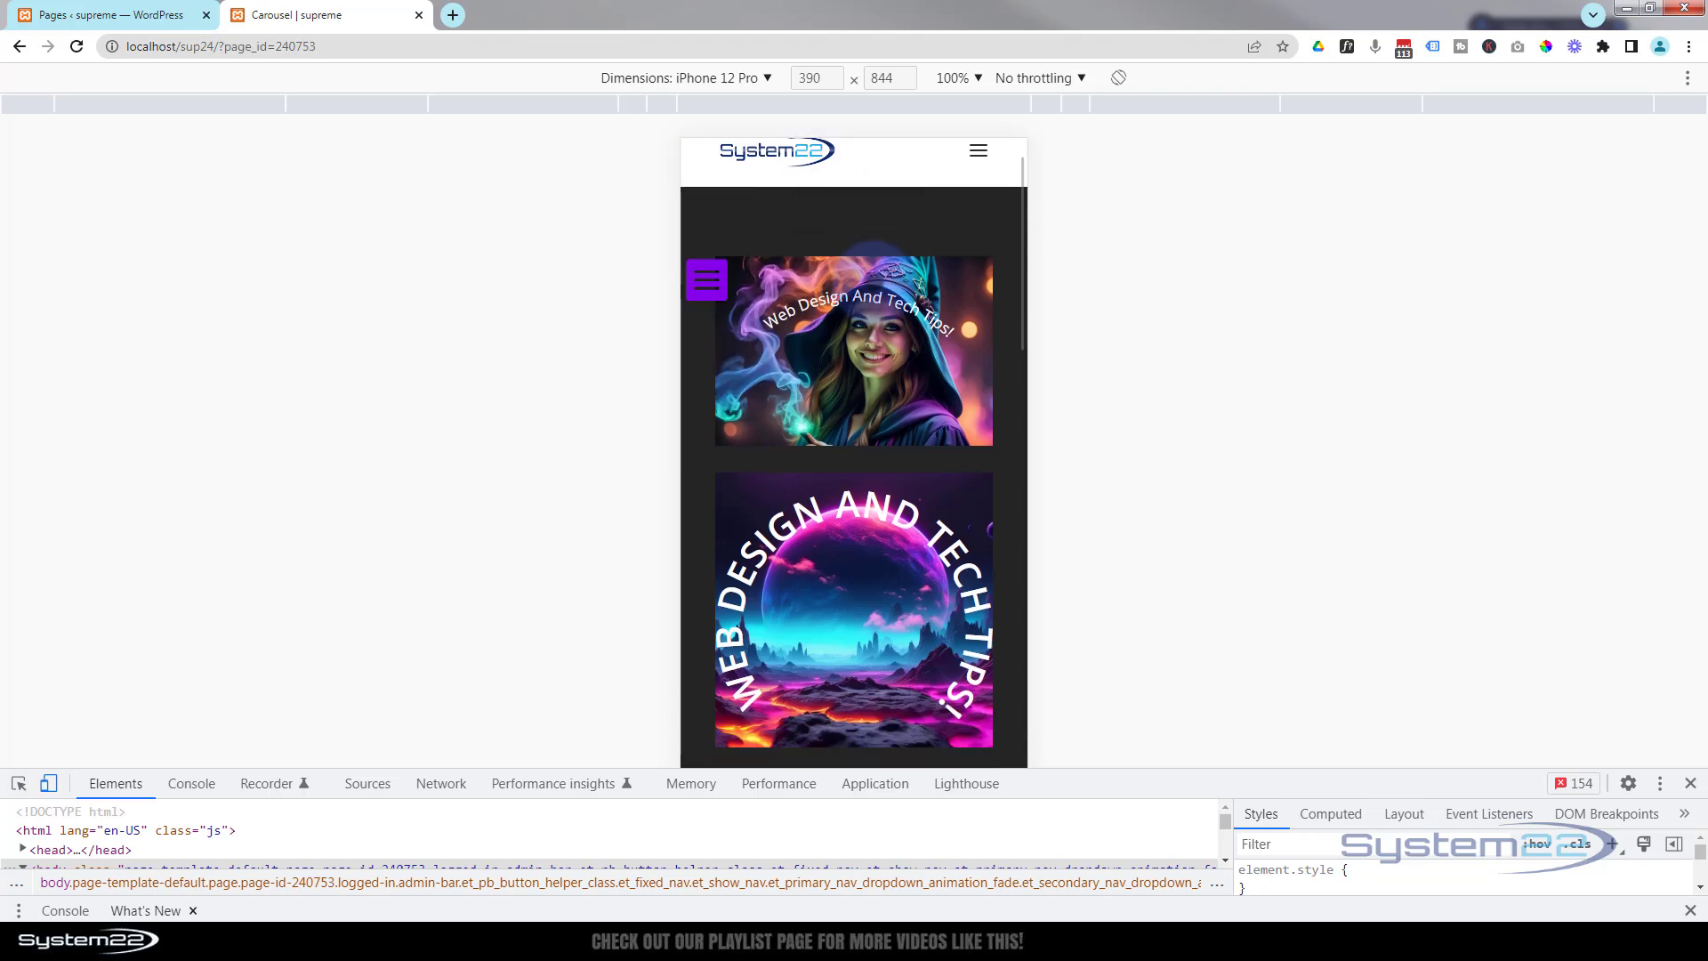
scroll(875, 251, down, 1)
click(705, 278)
scroll(843, 266, down, 3)
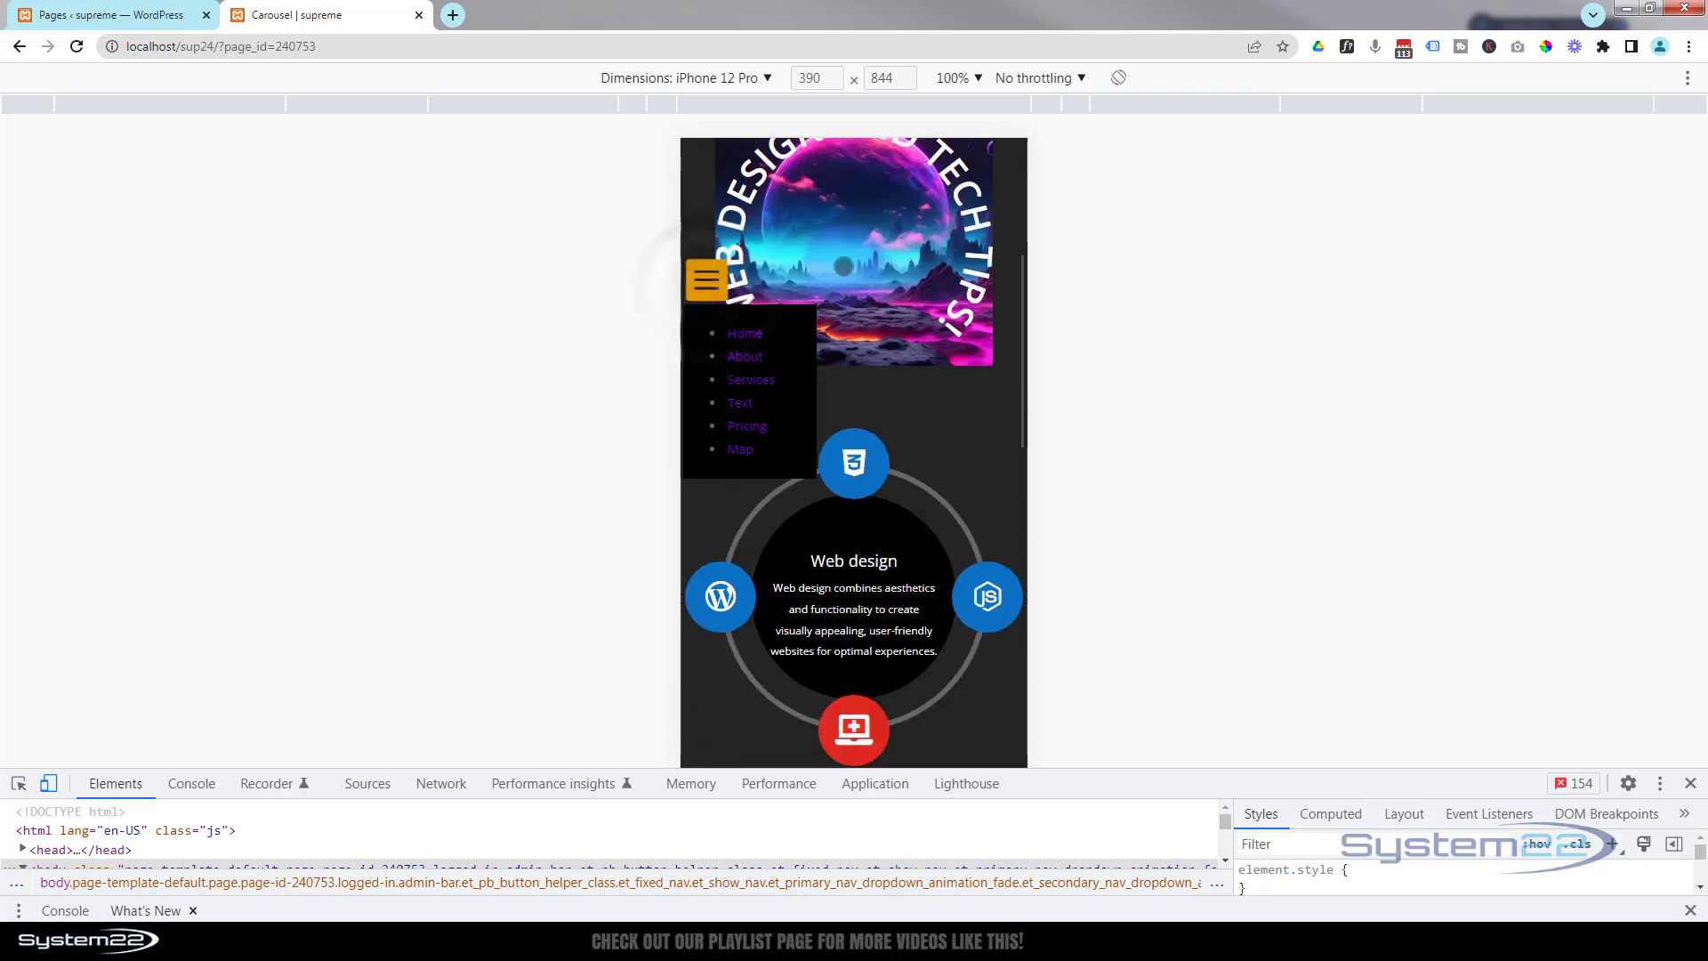
scroll(844, 266, down, 10)
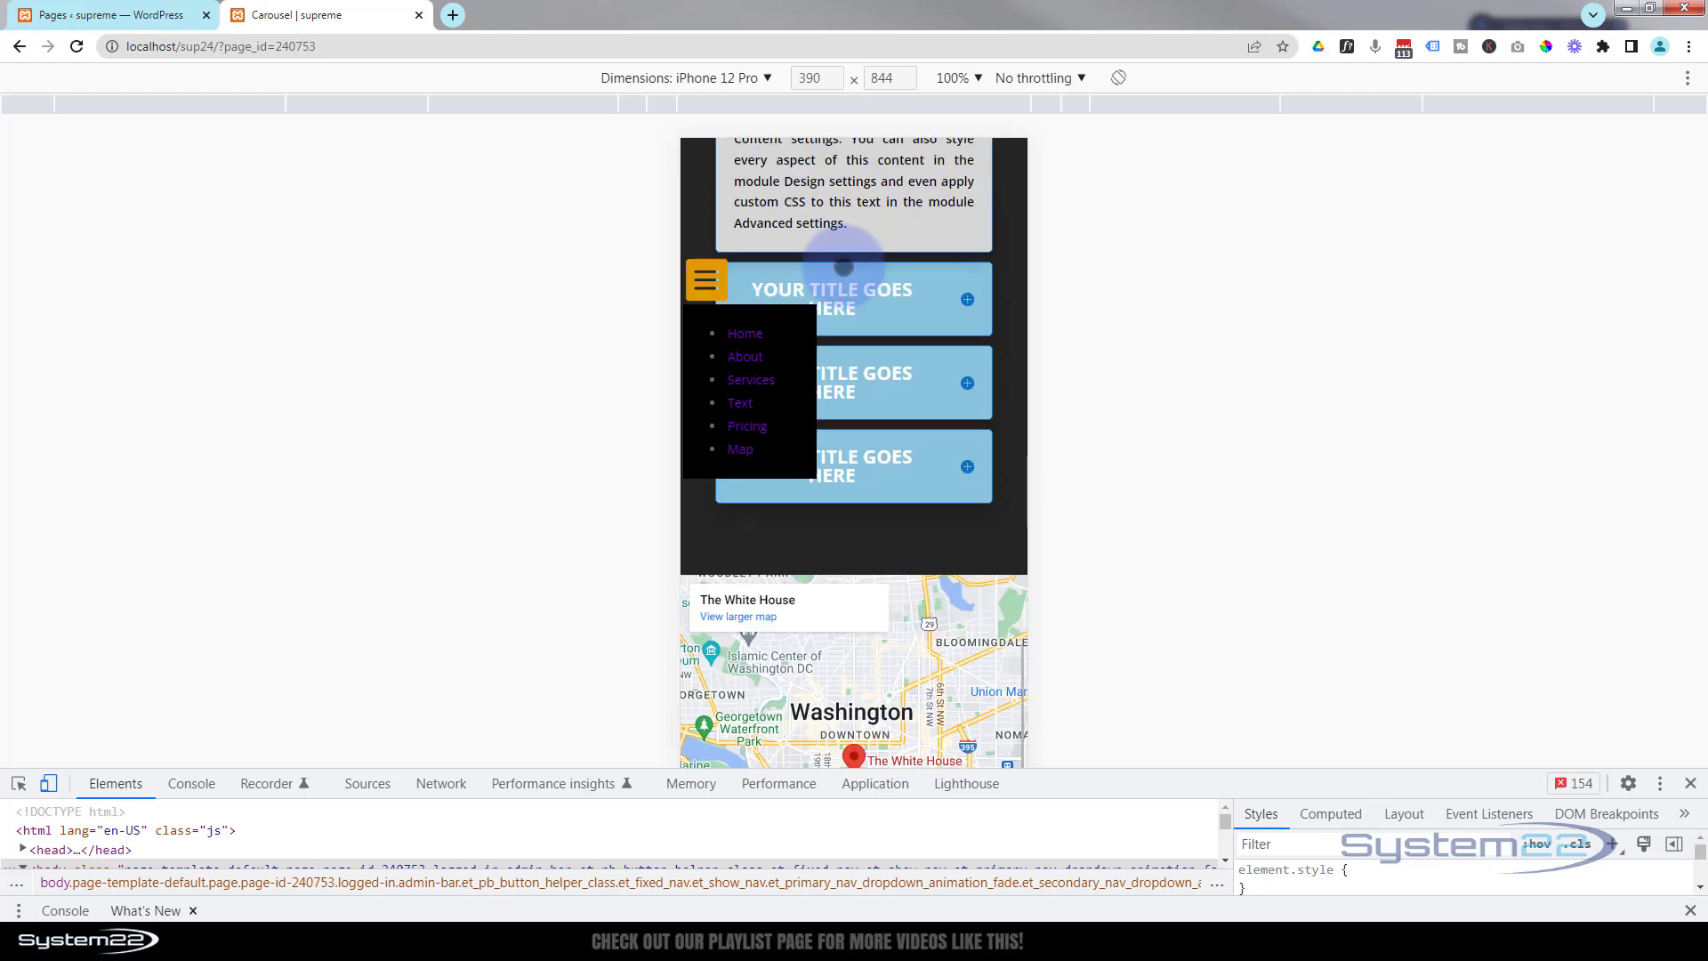
scroll(843, 266, down, 2)
scroll(844, 266, up, 10)
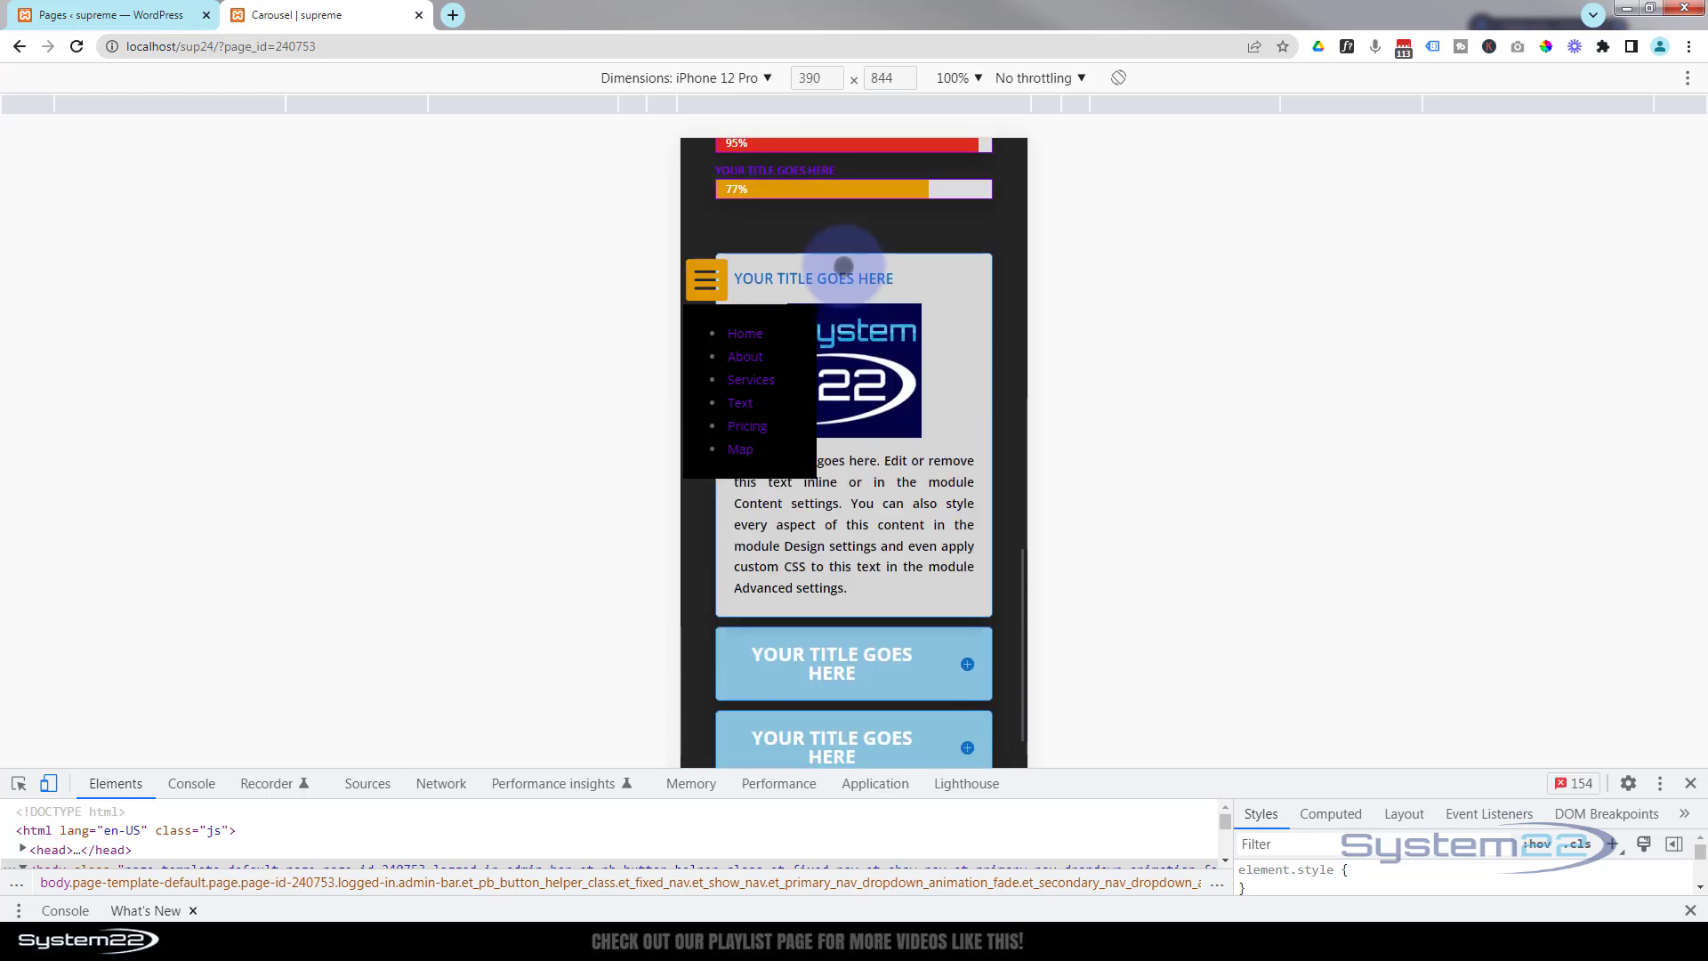
scroll(843, 266, up, 8)
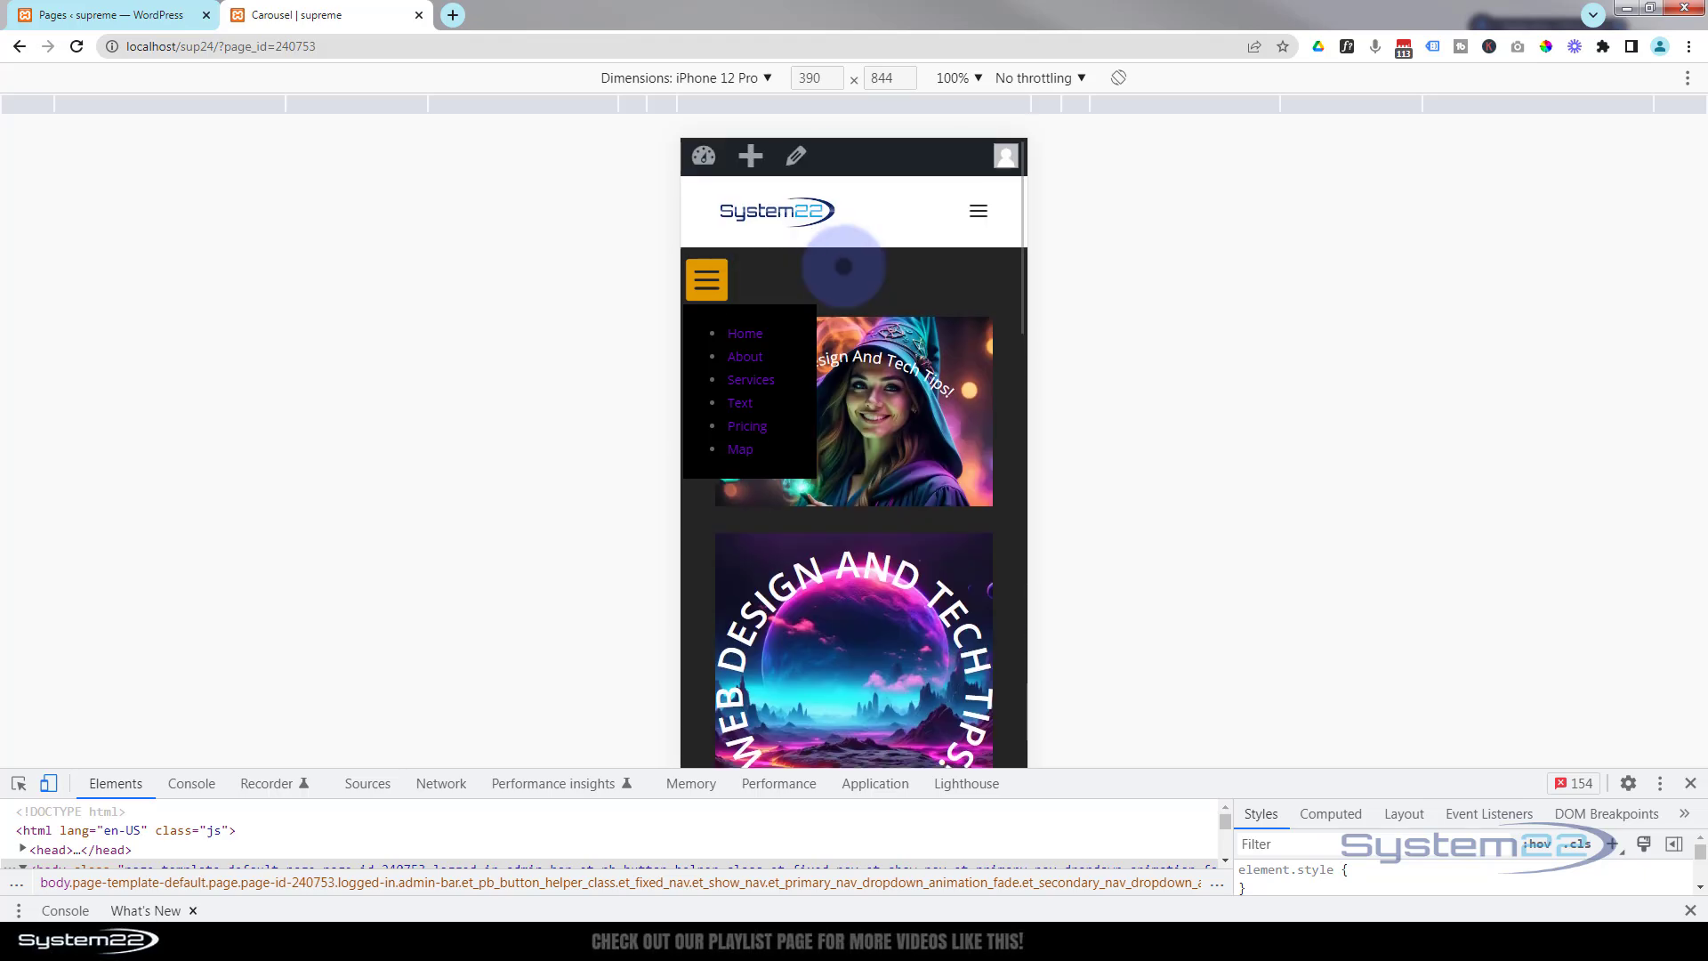
click(865, 278)
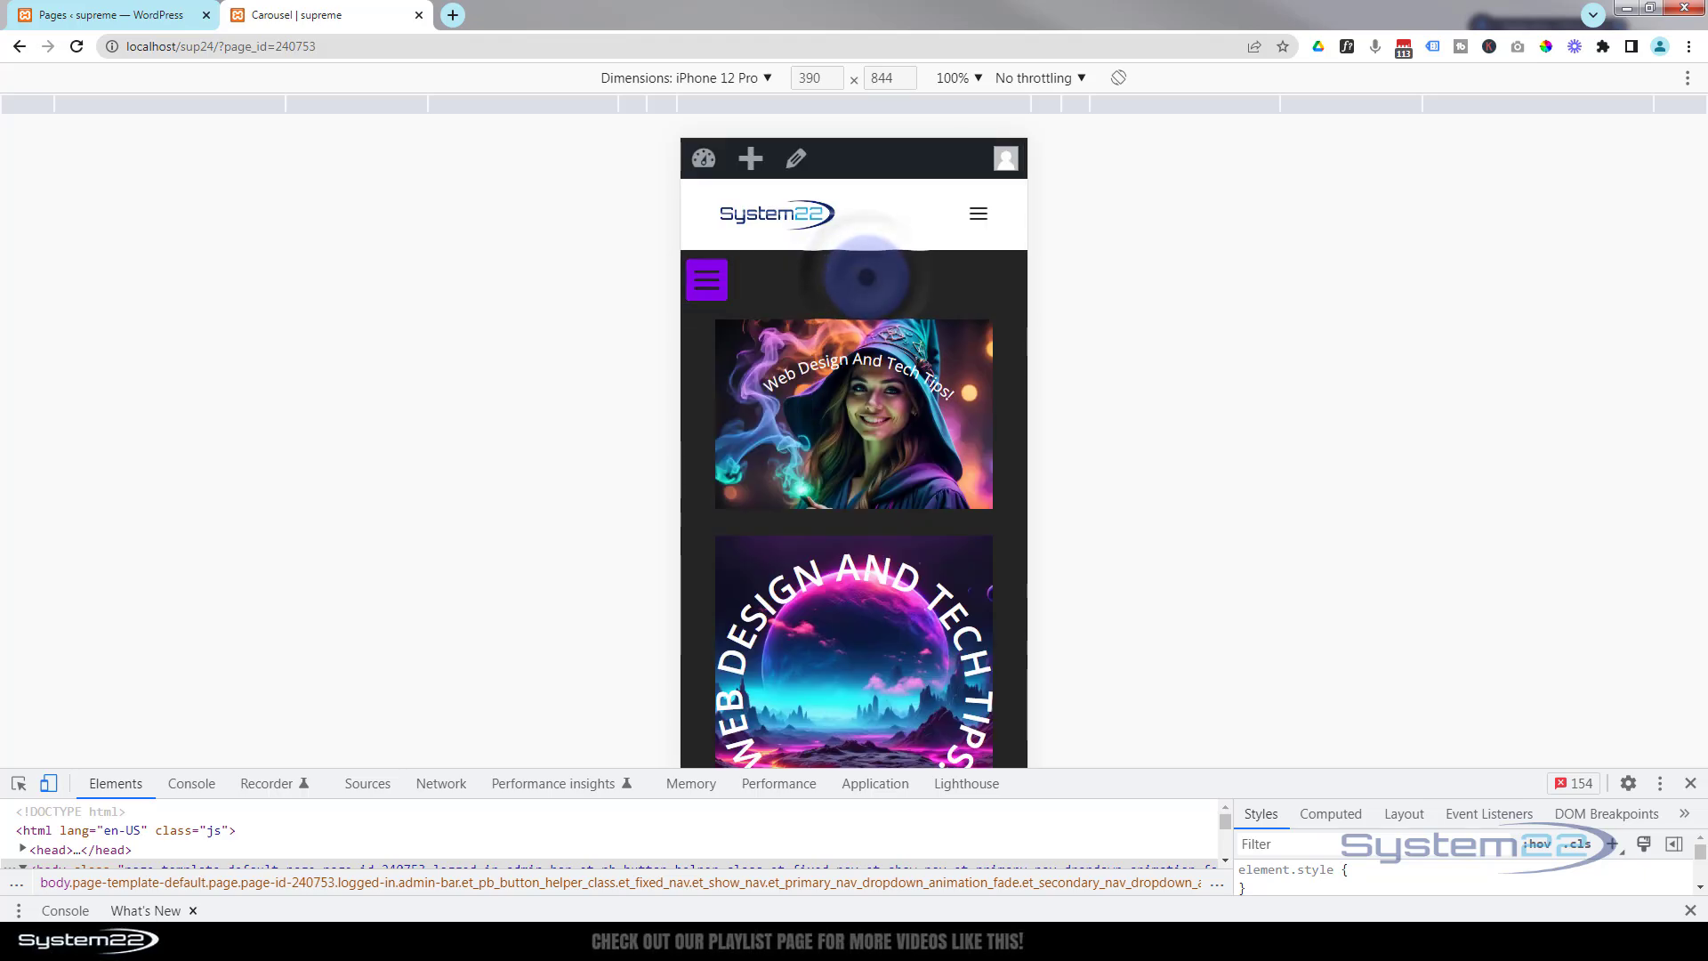
Close the developer tools and test the hamburger menu on the desktop page while scrolling.
click(1690, 784)
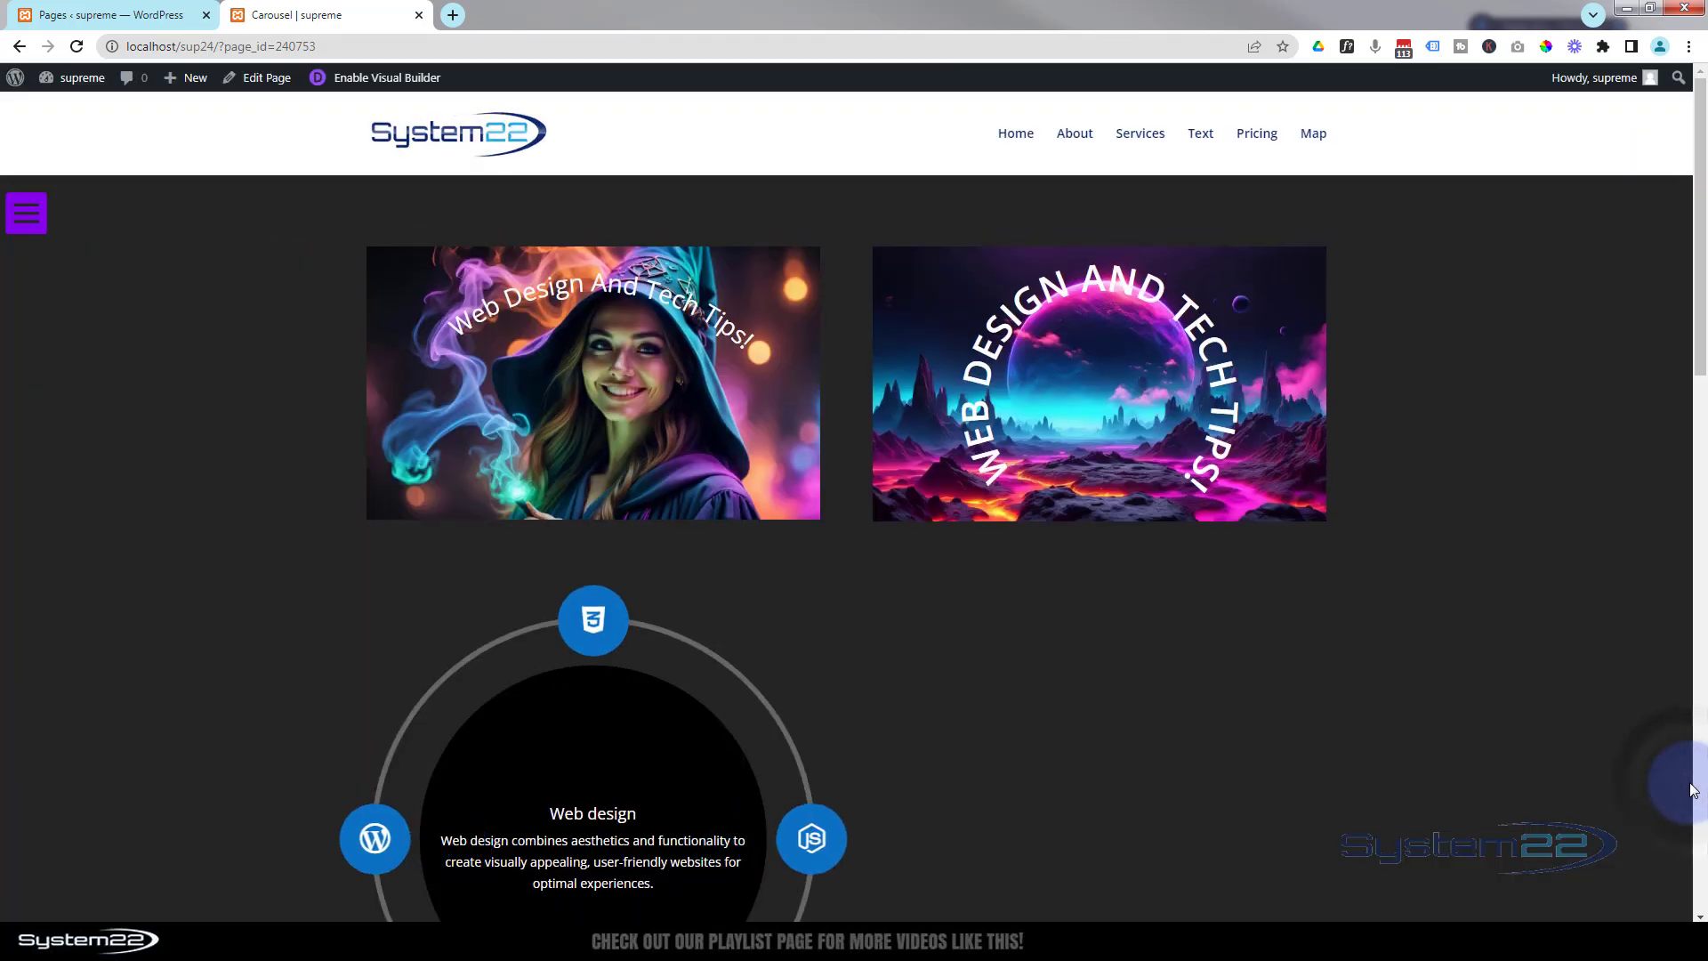
click(28, 210)
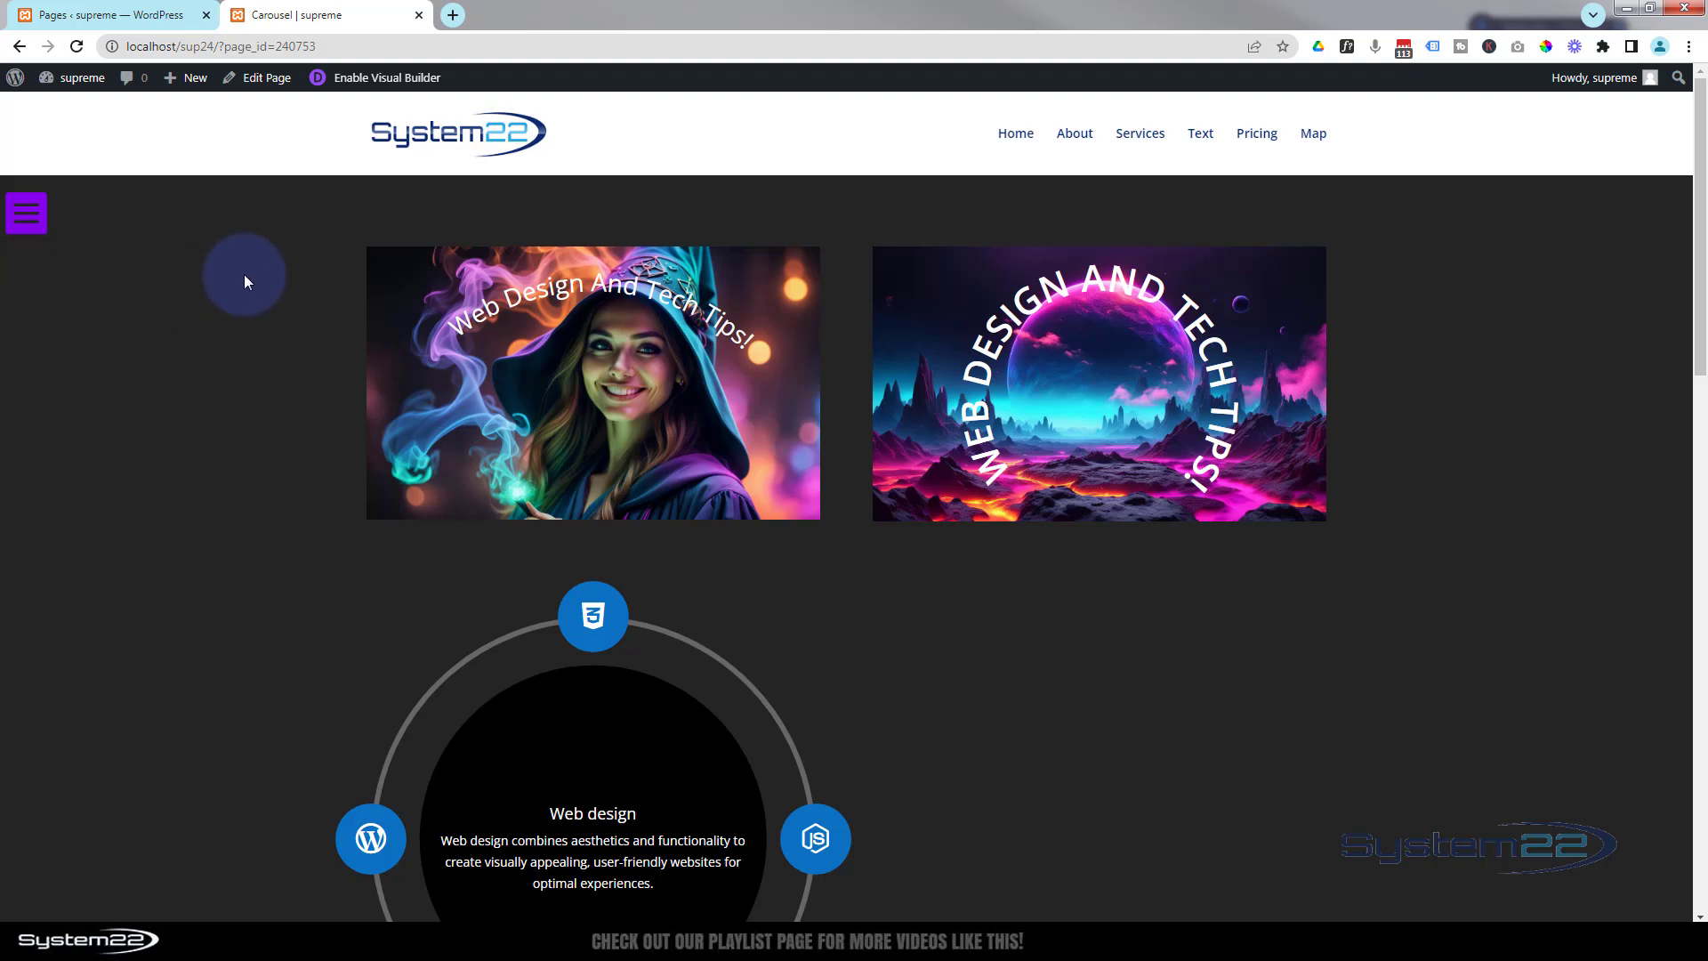
click(37, 219)
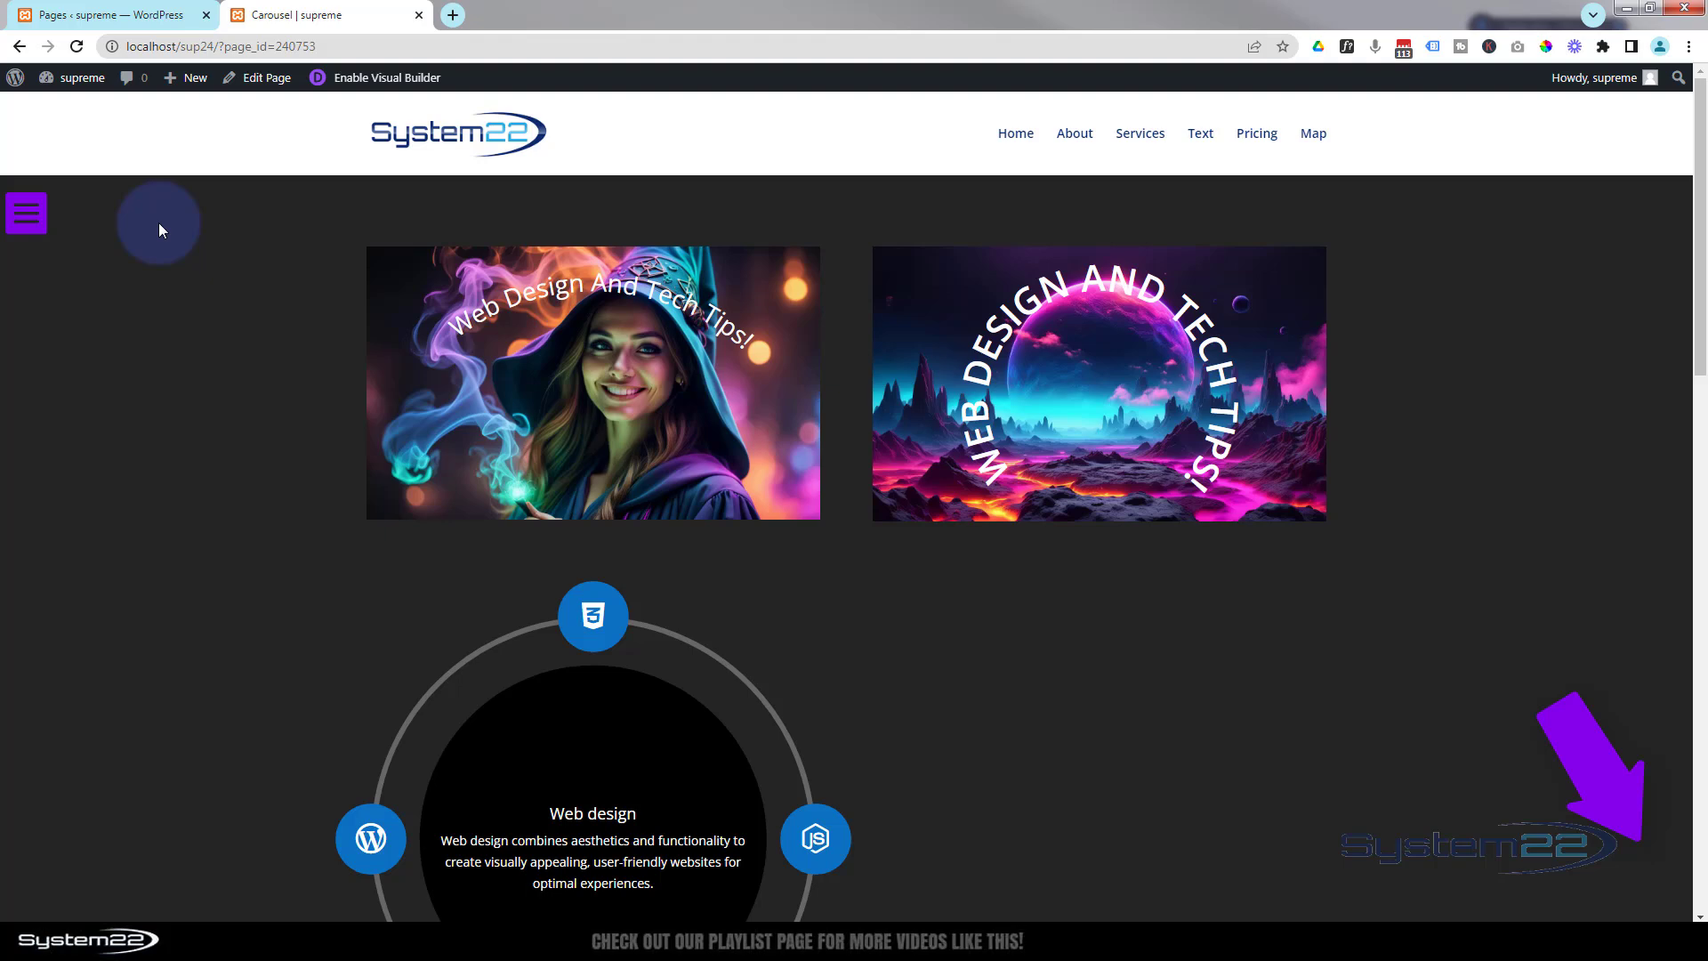
mouse_move(39, 211)
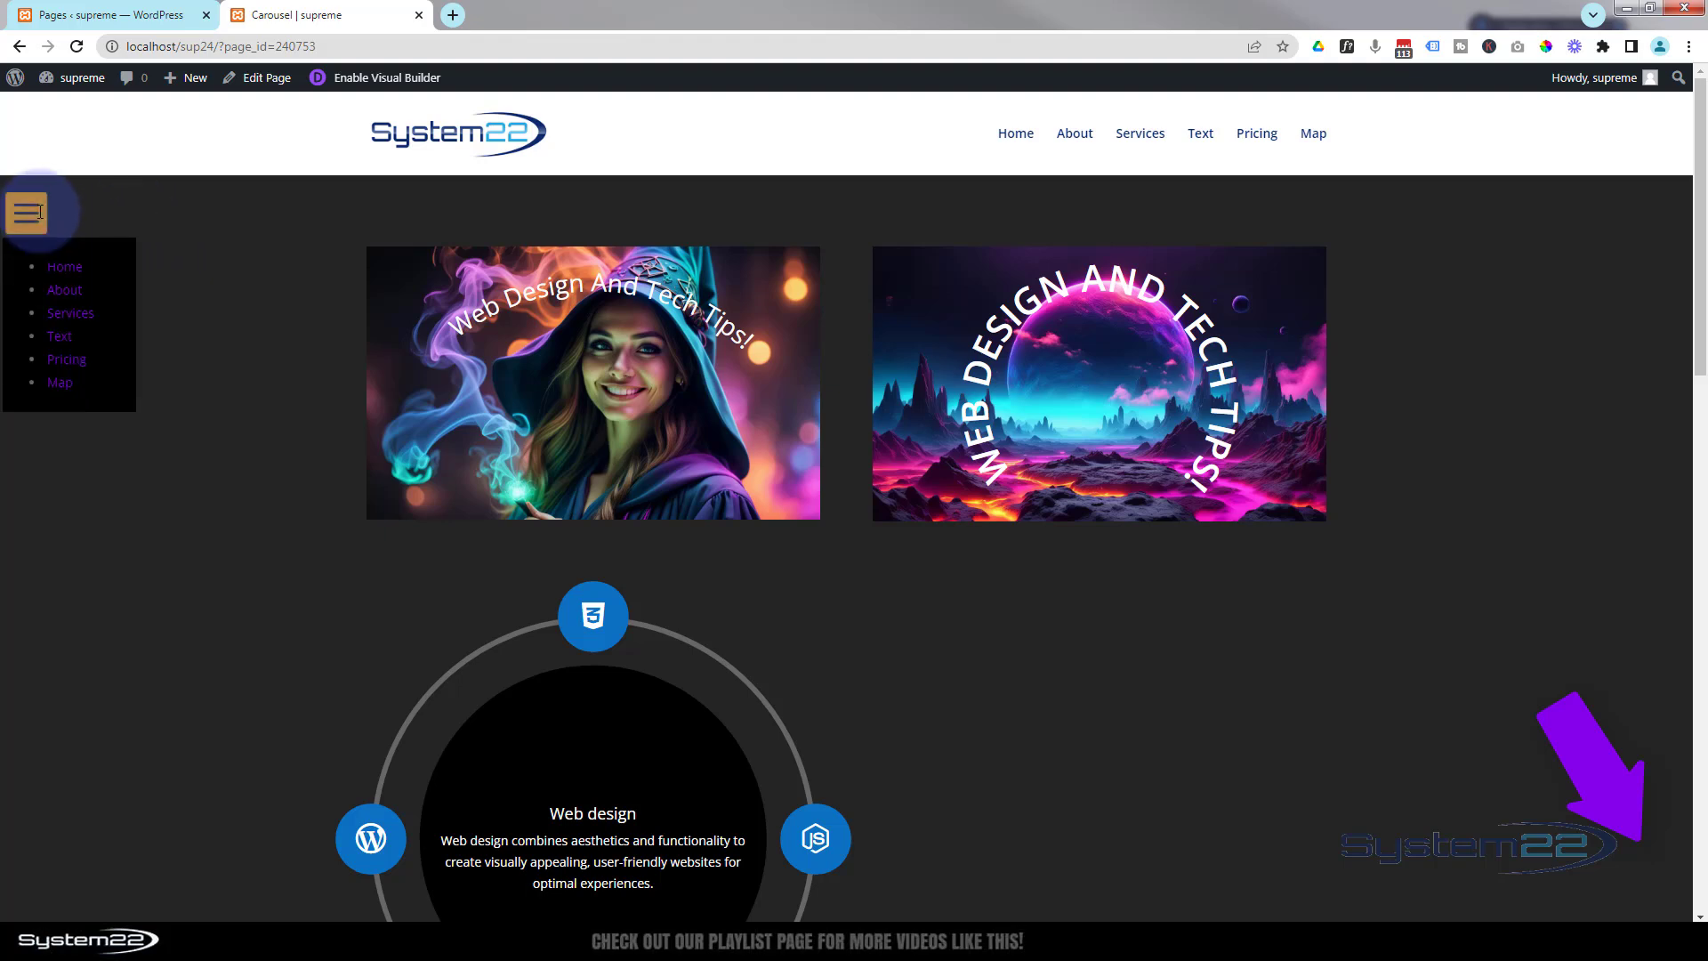
scroll(39, 212, down, 10)
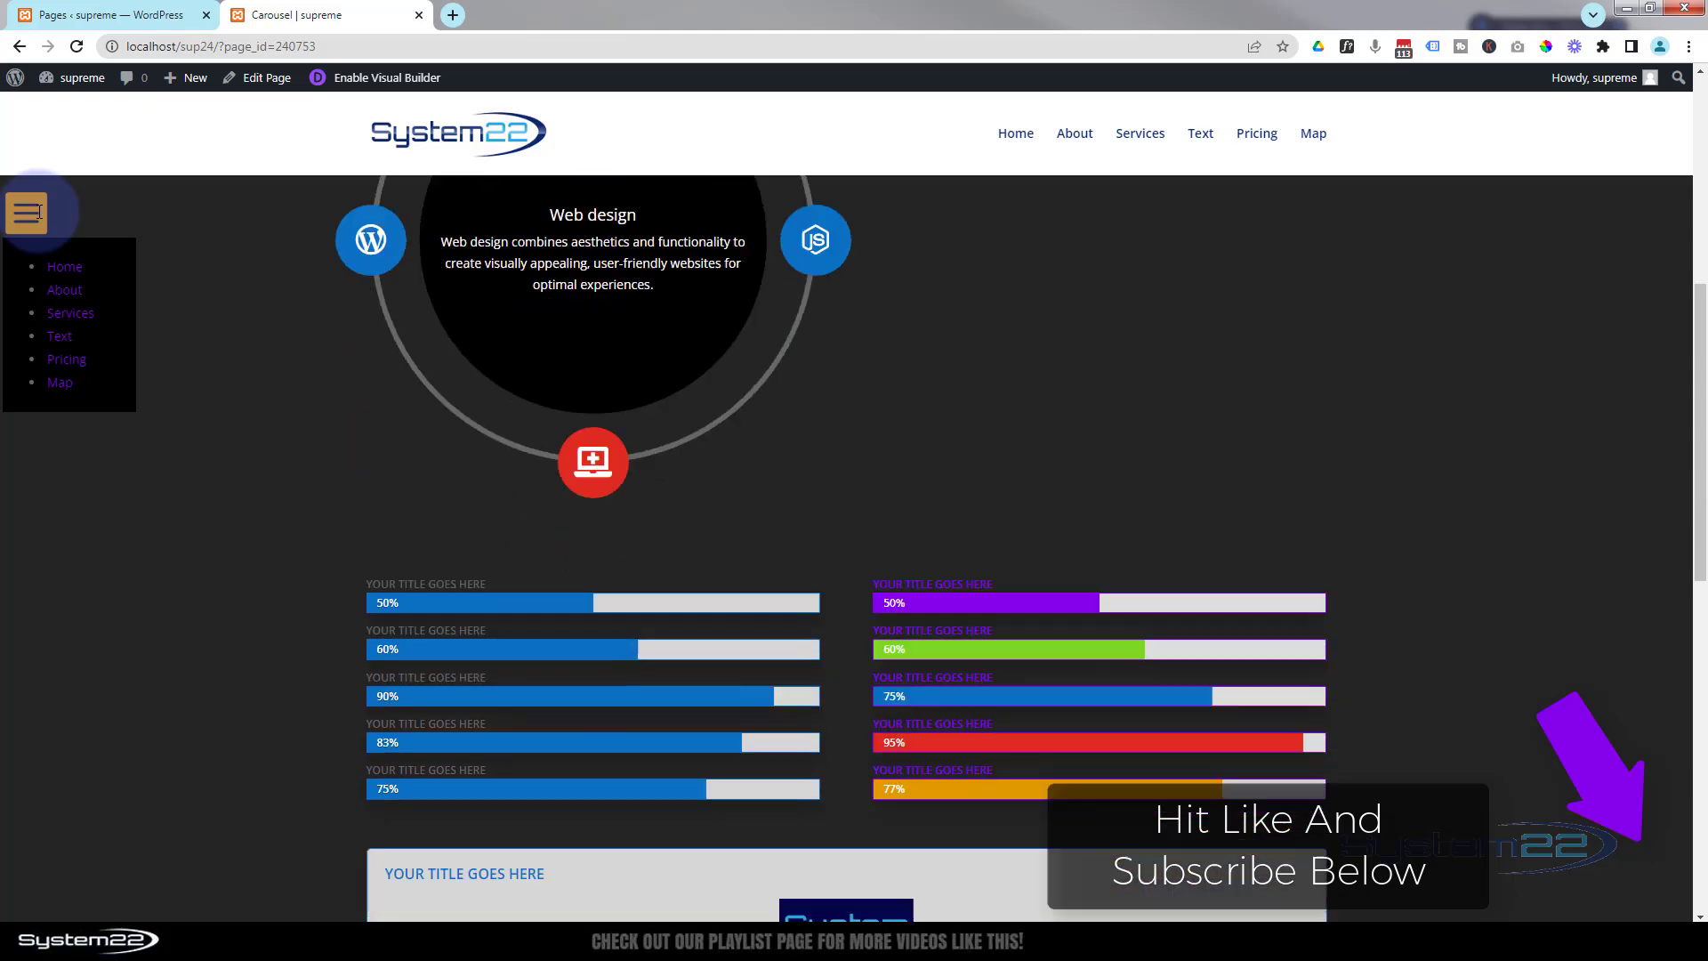
scroll(39, 211, down, 7)
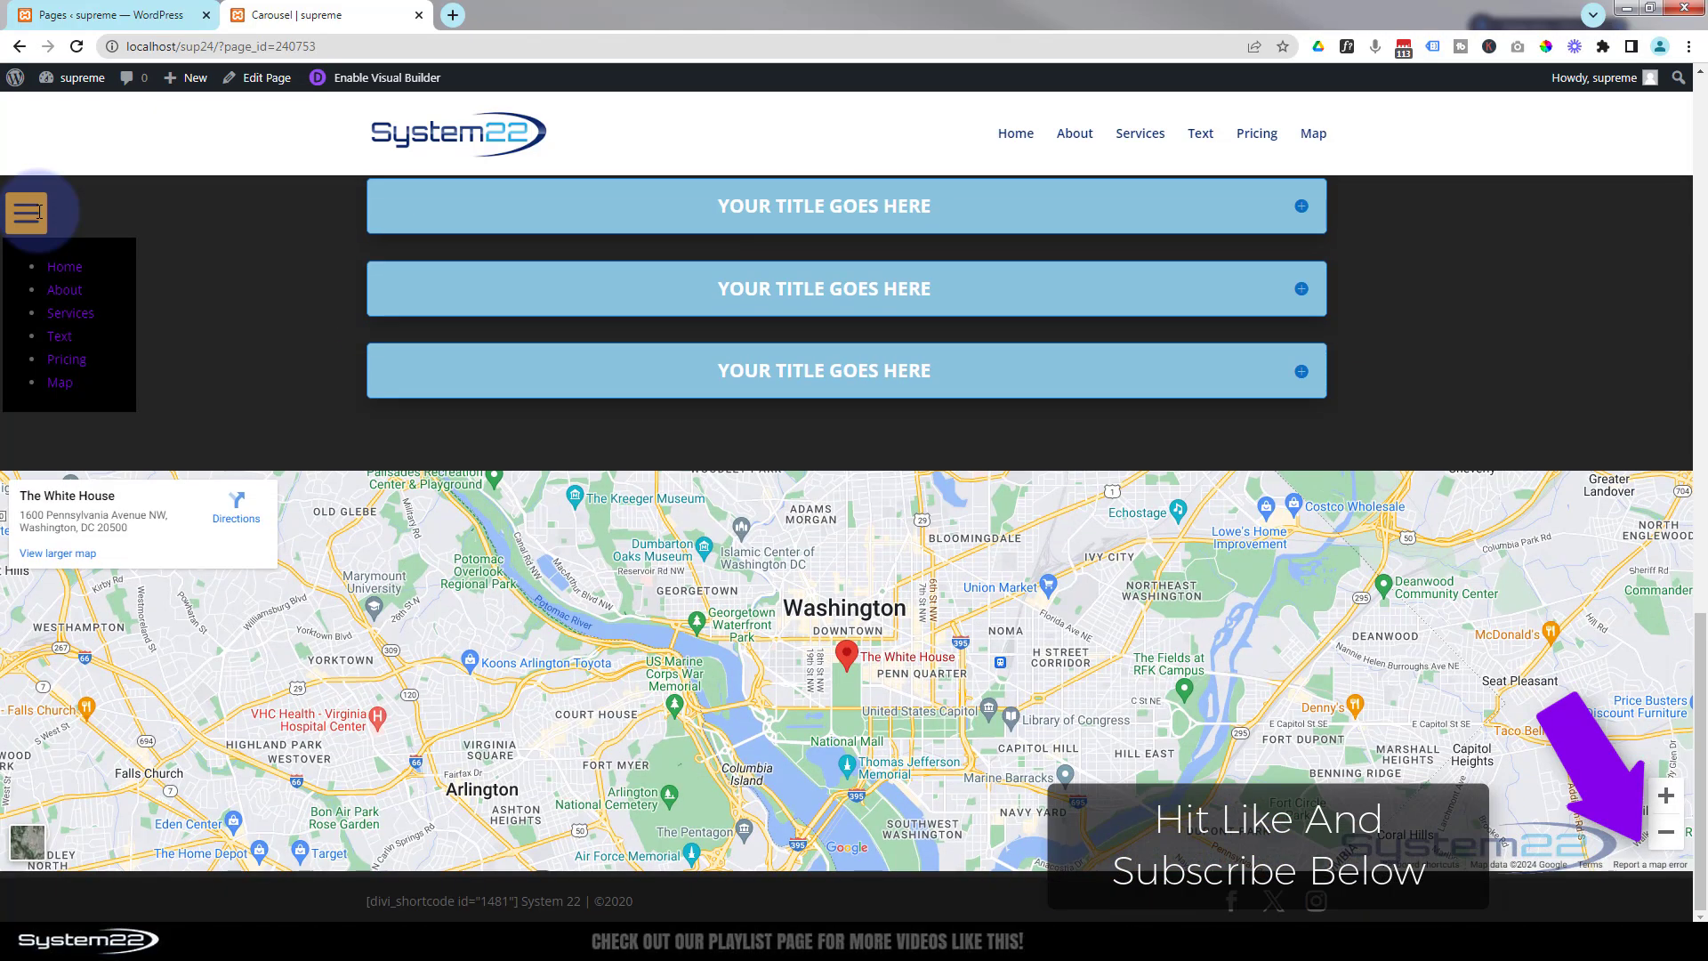
scroll(39, 212, up, 9)
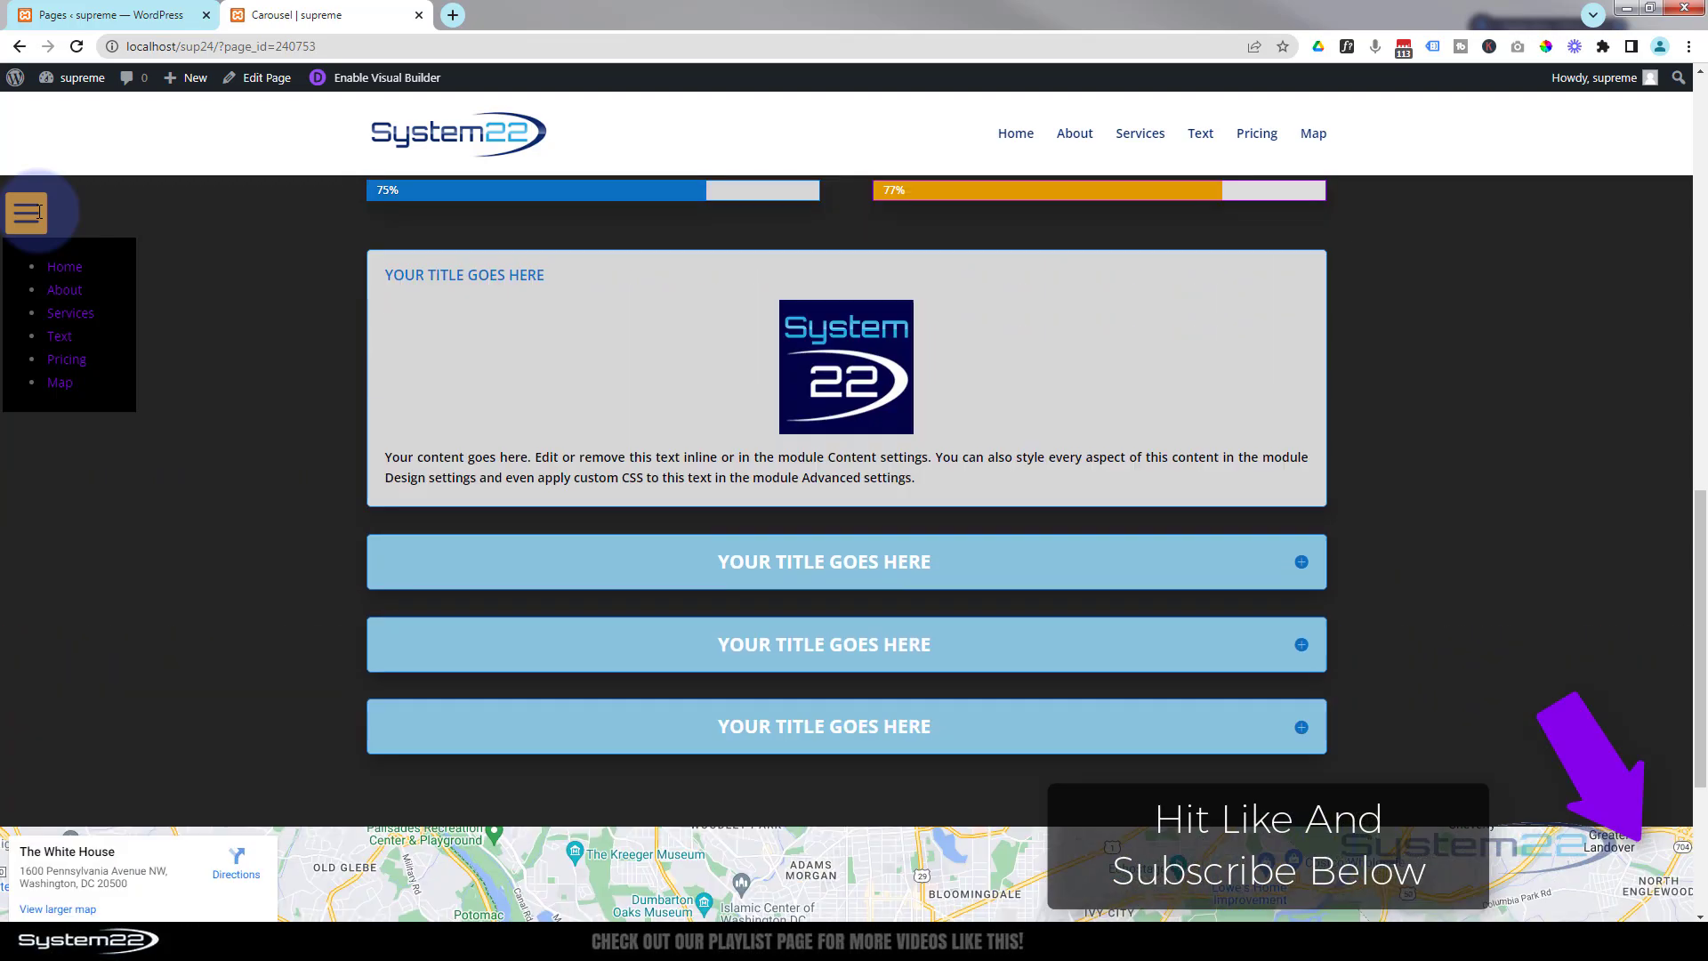
scroll(39, 211, up, 8)
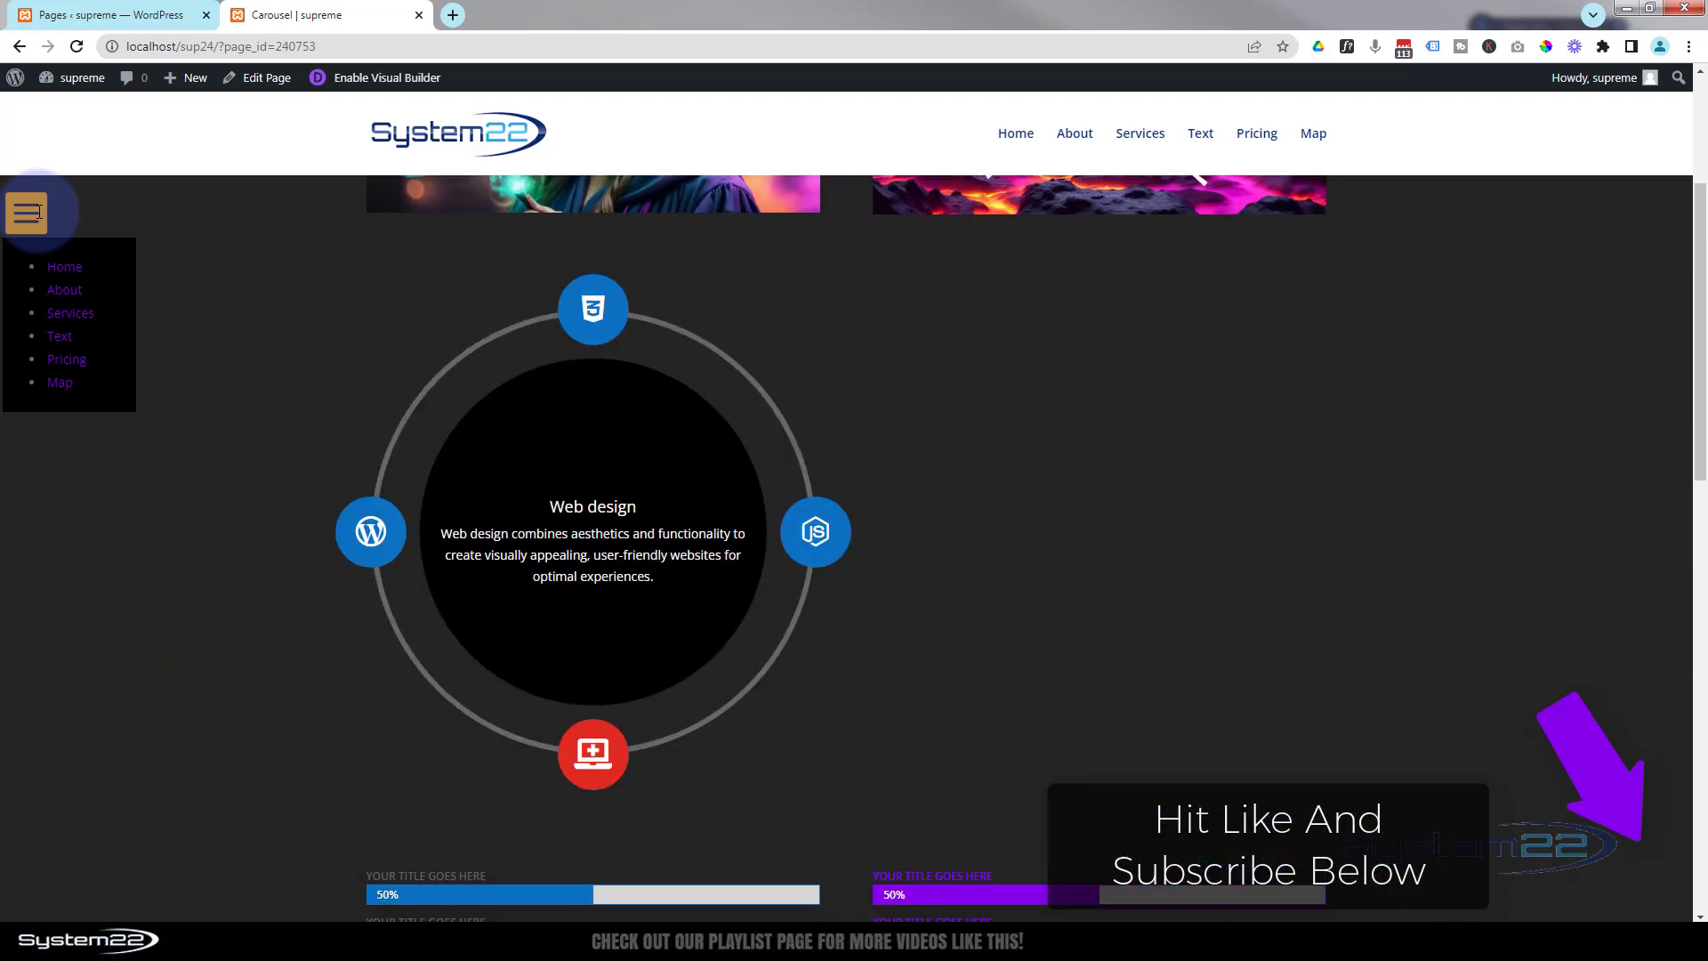